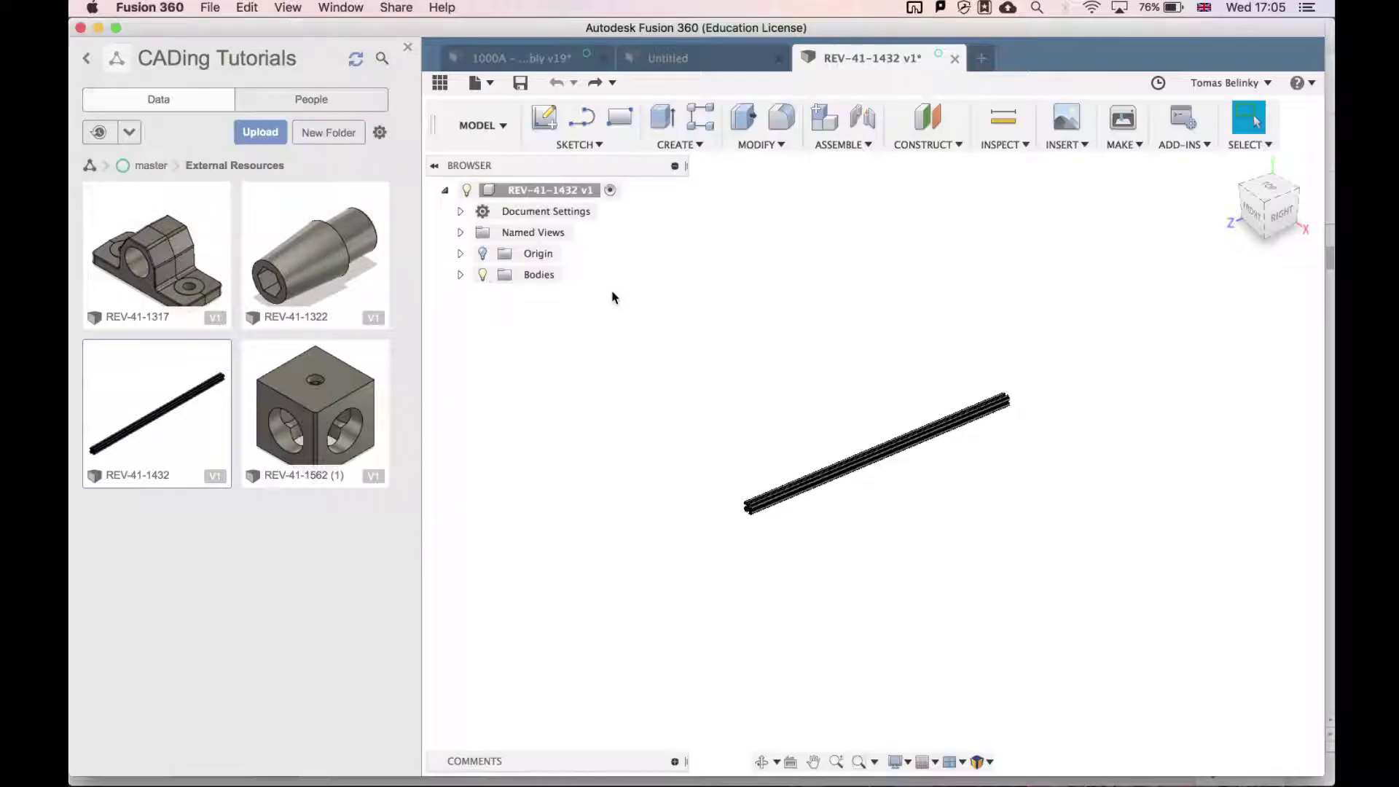
Step: Measure the extrusion's length between vertices on its two end faces
click(545, 118)
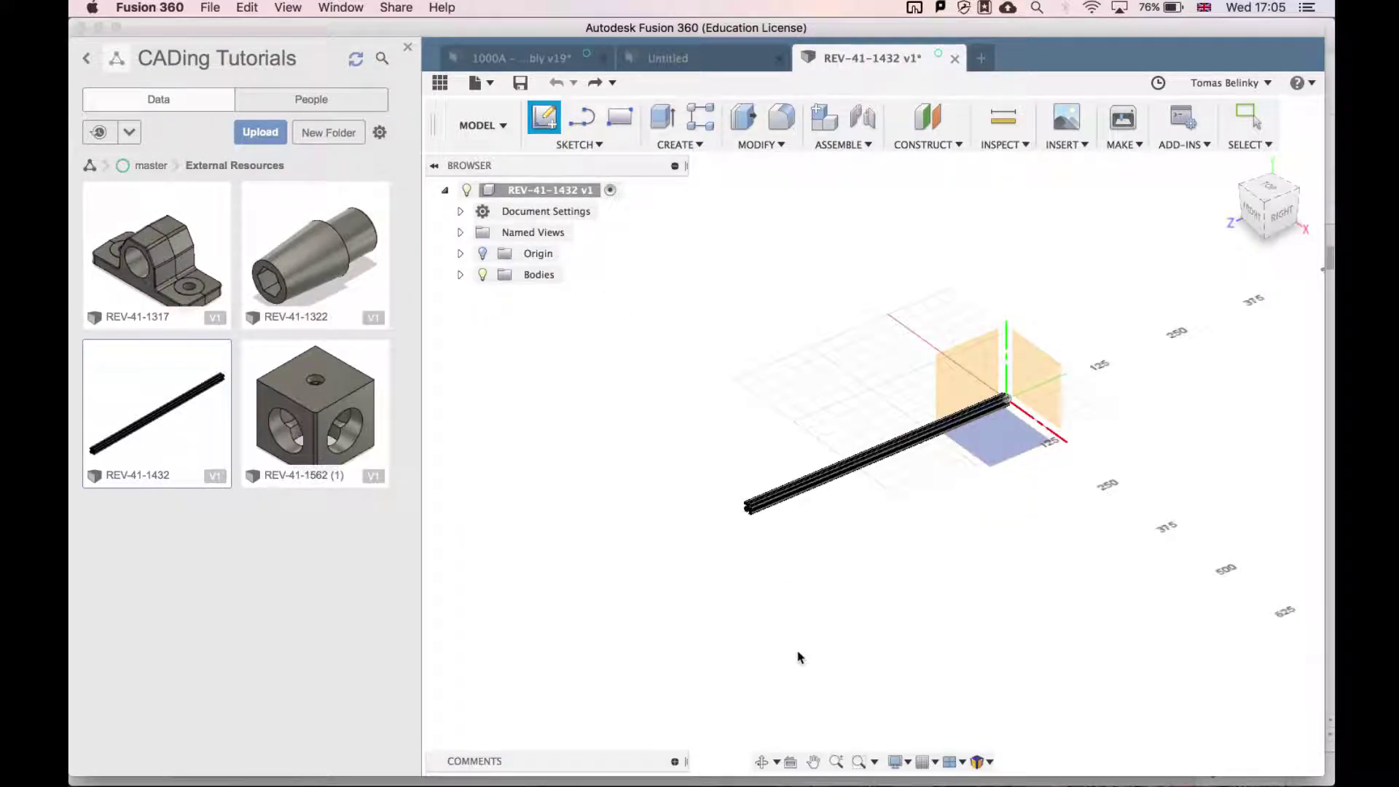
key(Escape)
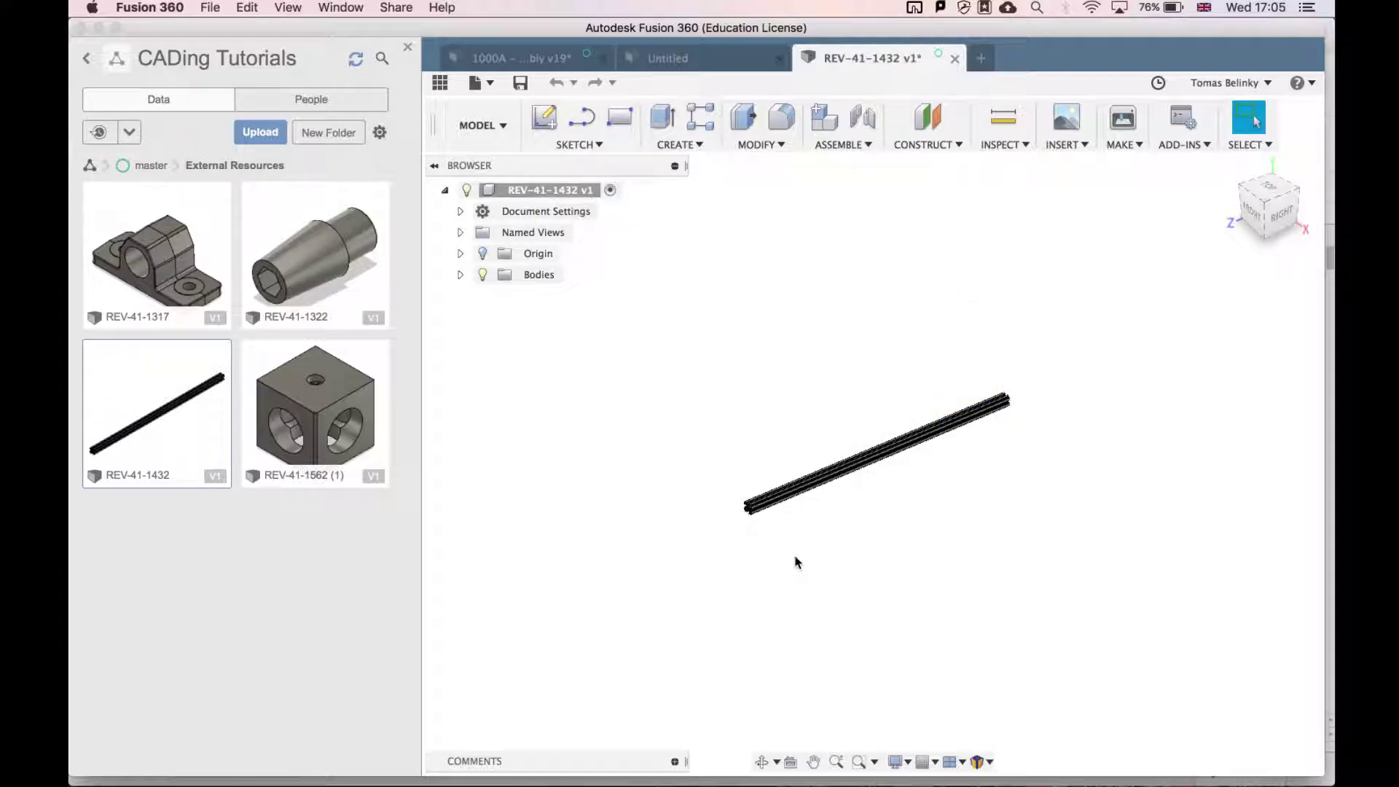
scroll(758, 510, up, 5)
scroll(762, 511, down, 5)
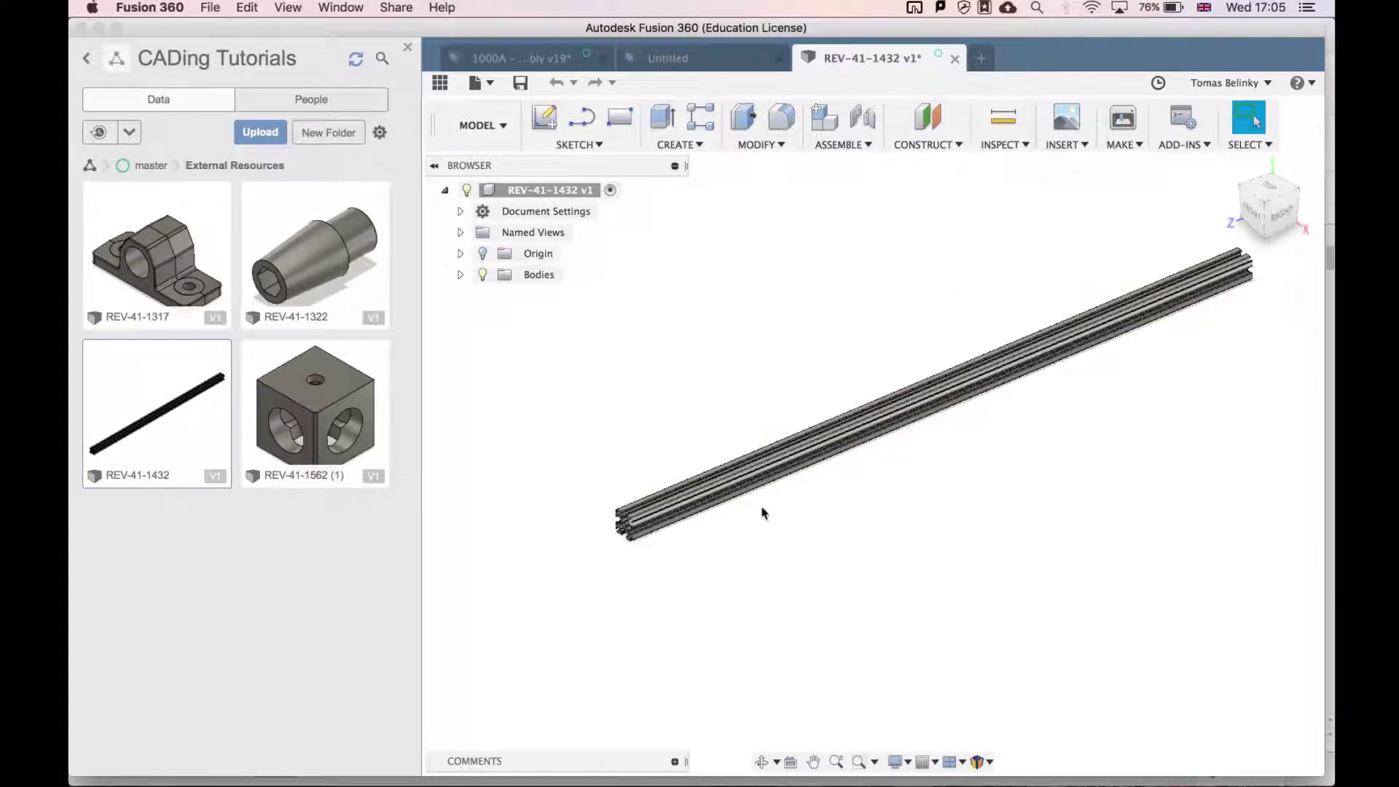
scroll(610, 441, up, 3)
key(i)
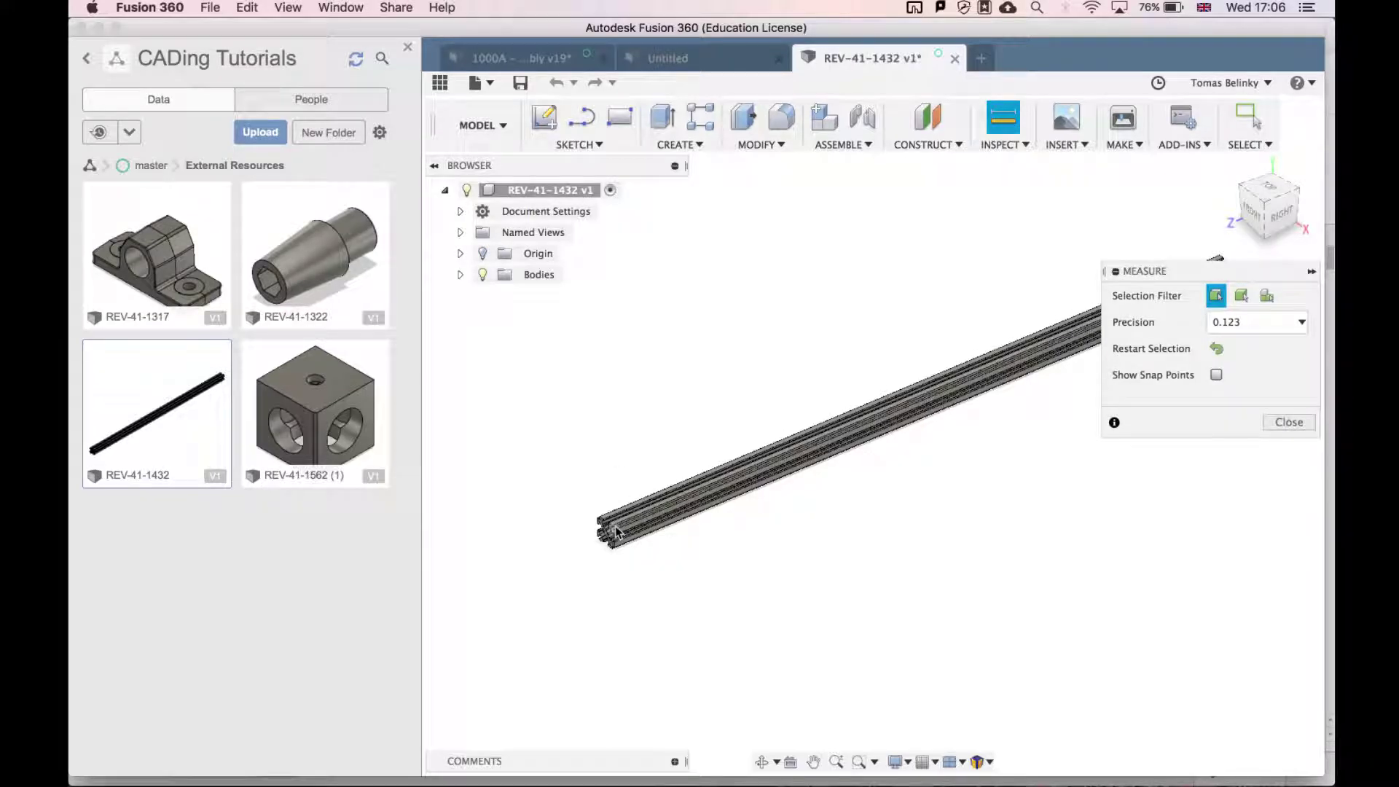
click(616, 535)
scroll(862, 537, right, 5)
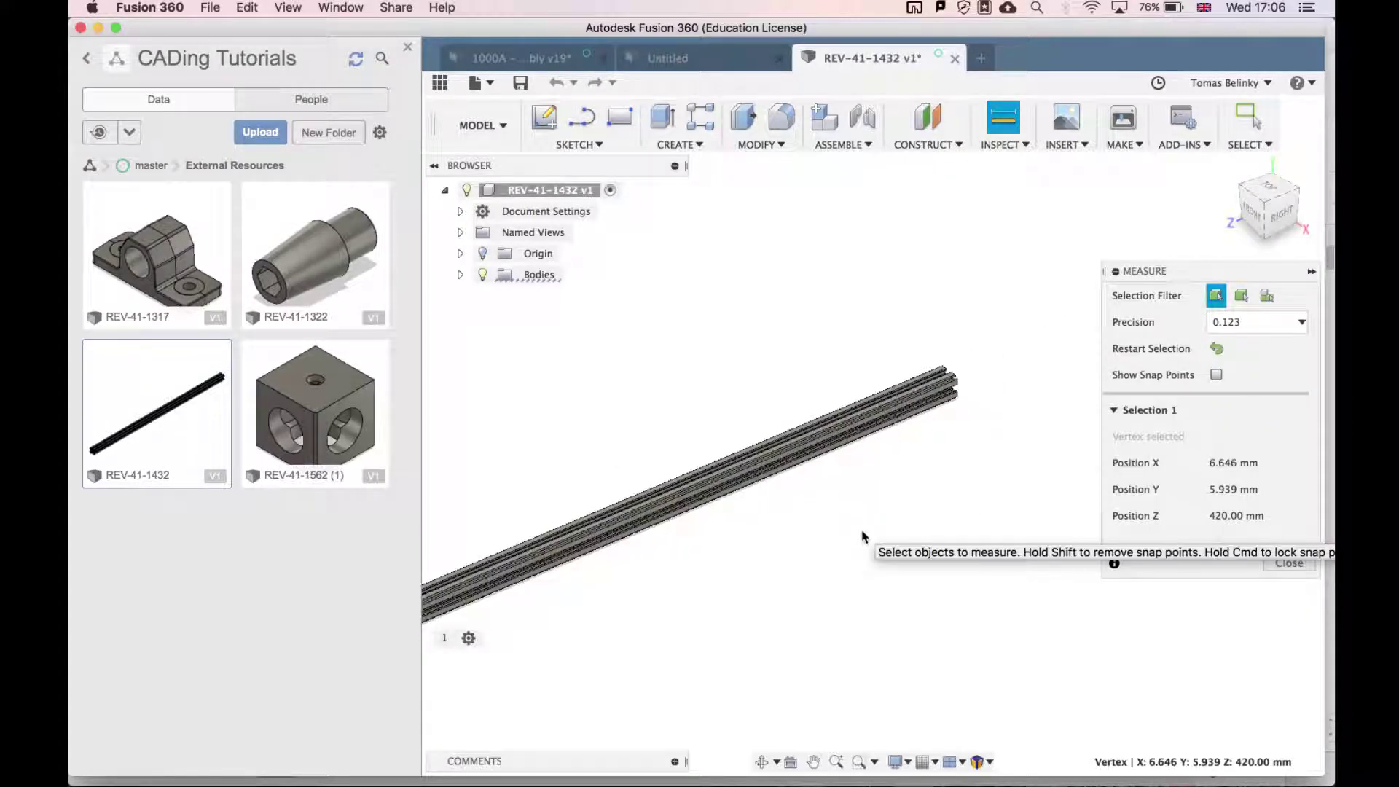
click(959, 380)
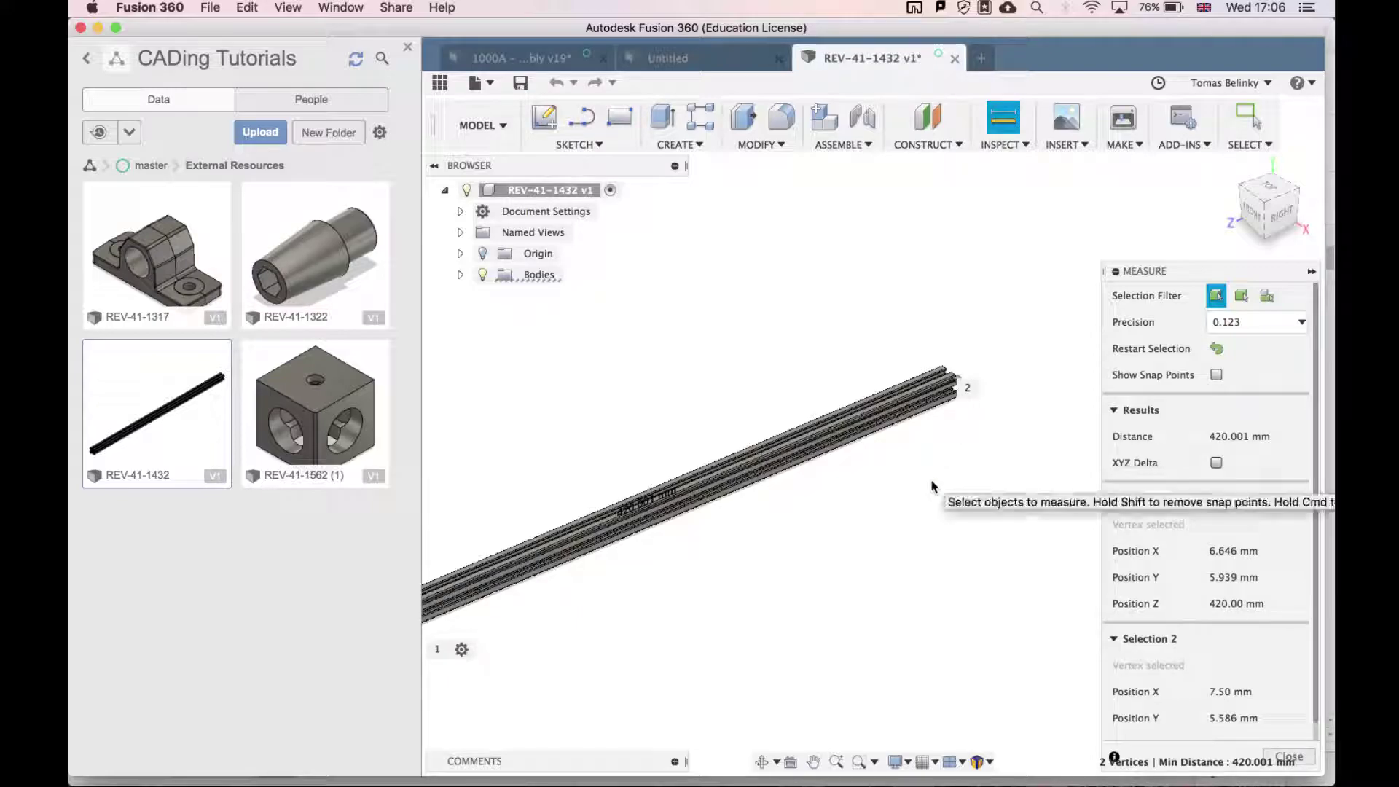
scroll(930, 481, left, 5)
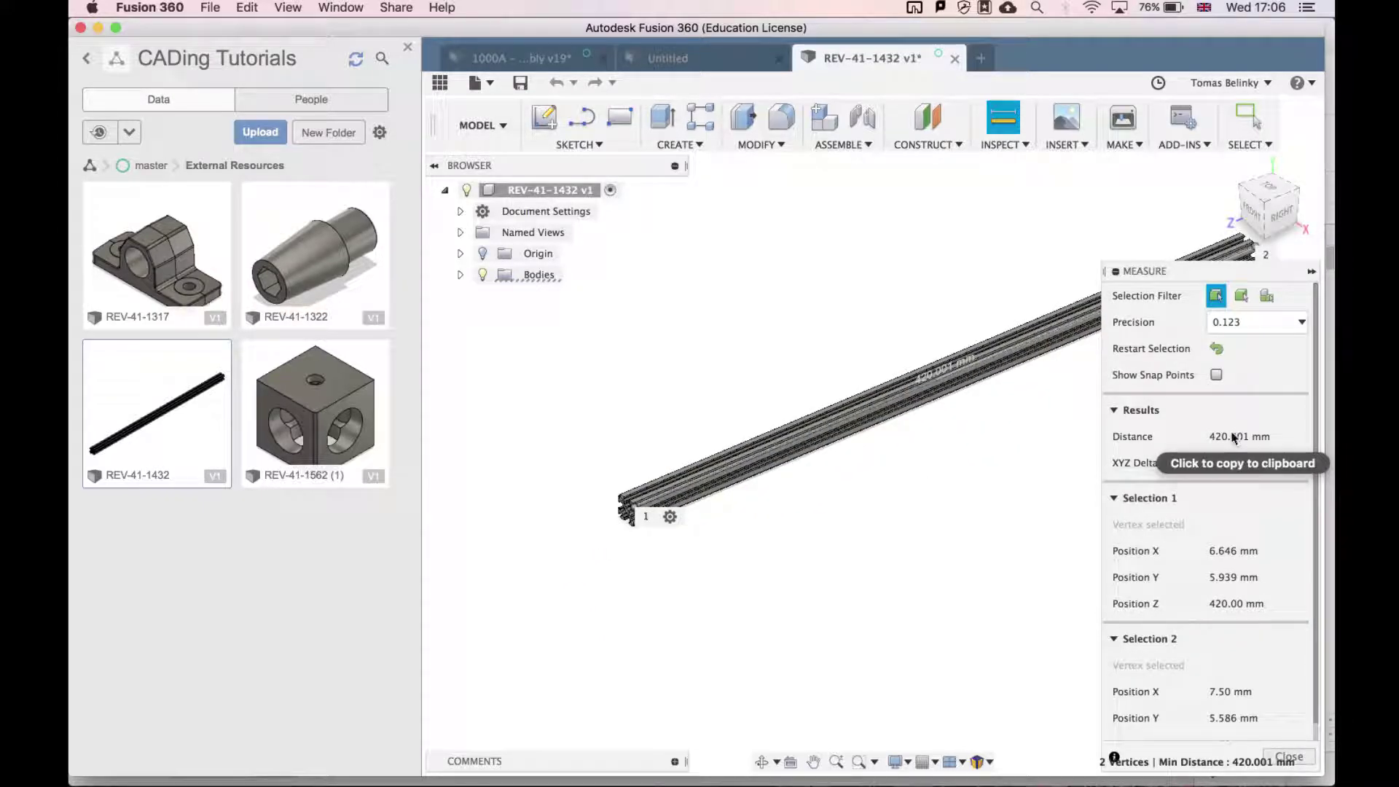
key(Escape)
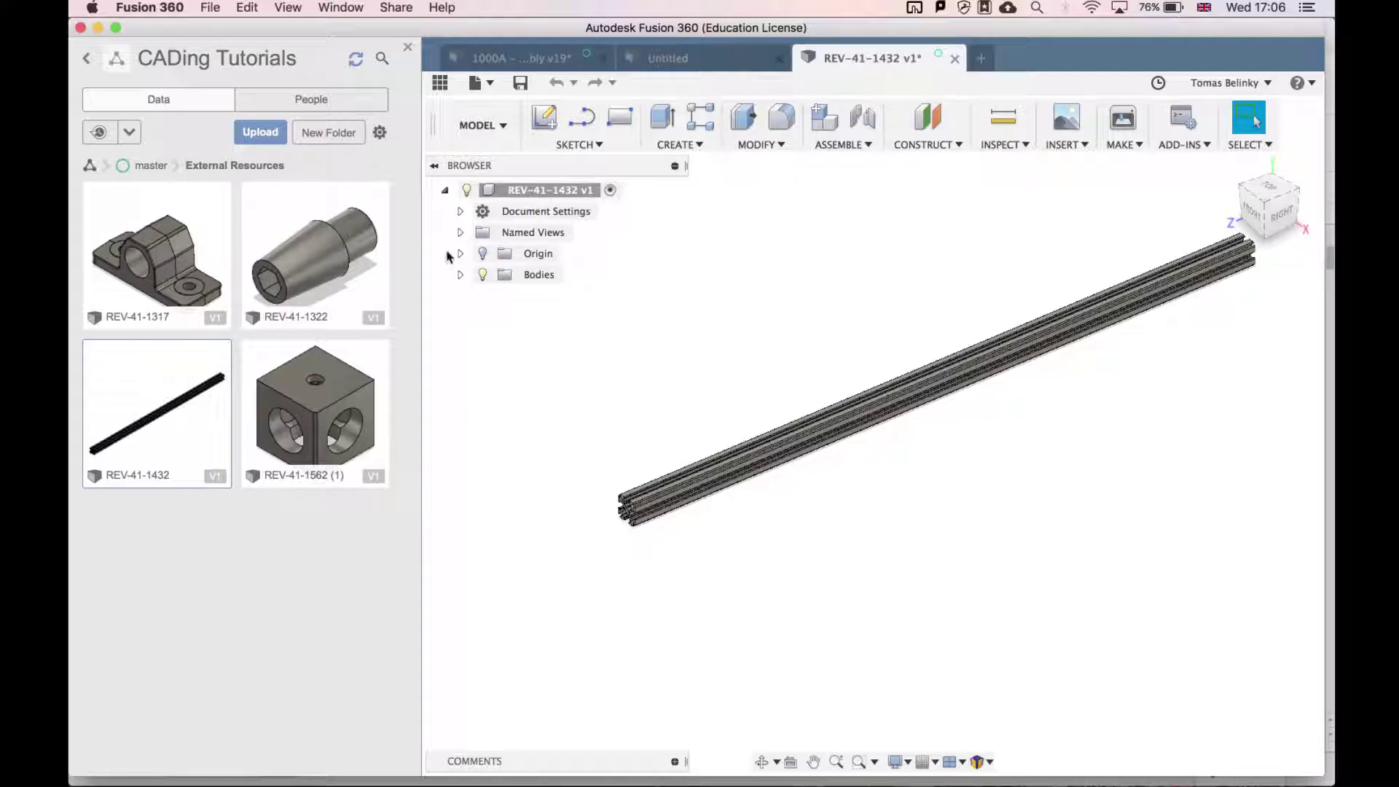
Step: Start a new sketch on the extrusion's near end face
click(545, 118)
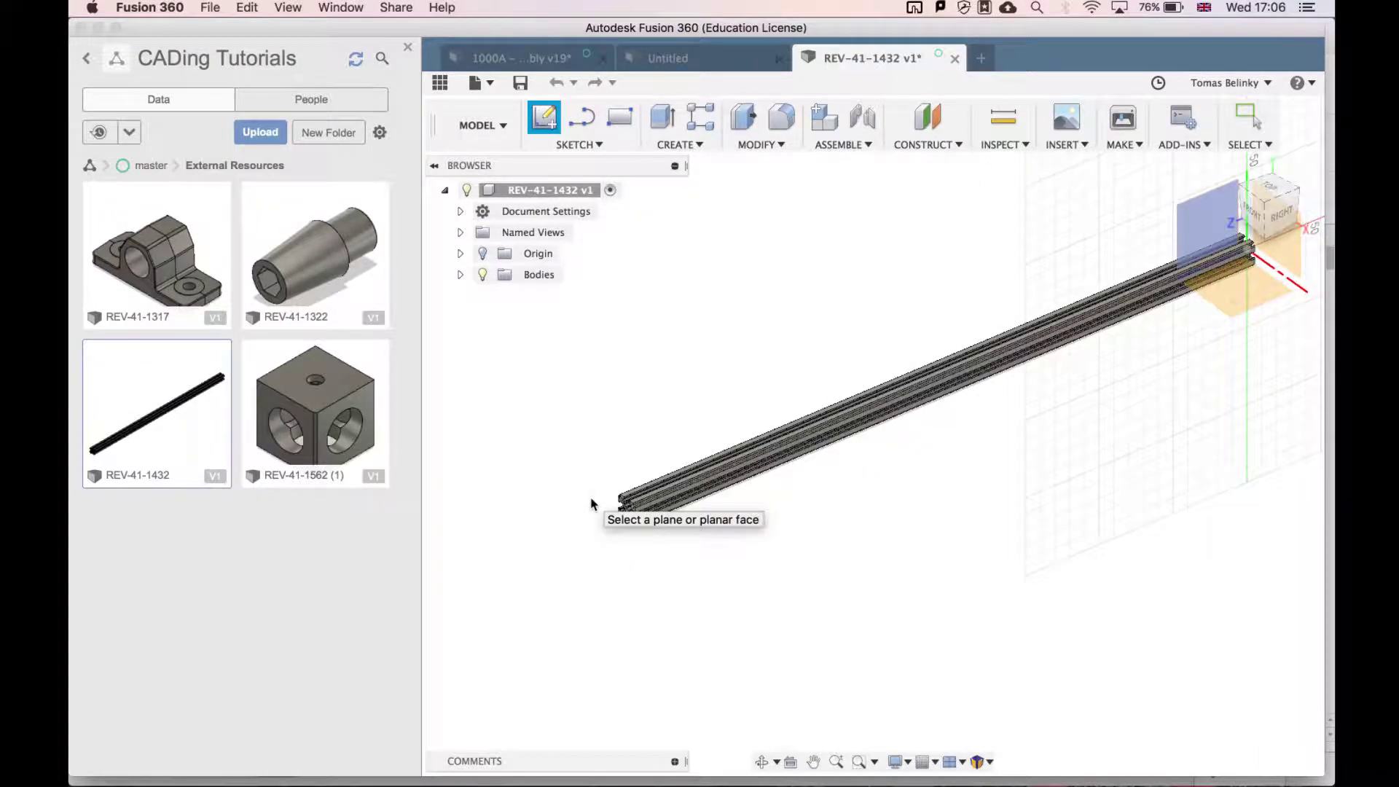
scroll(592, 503, up, 5)
click(543, 118)
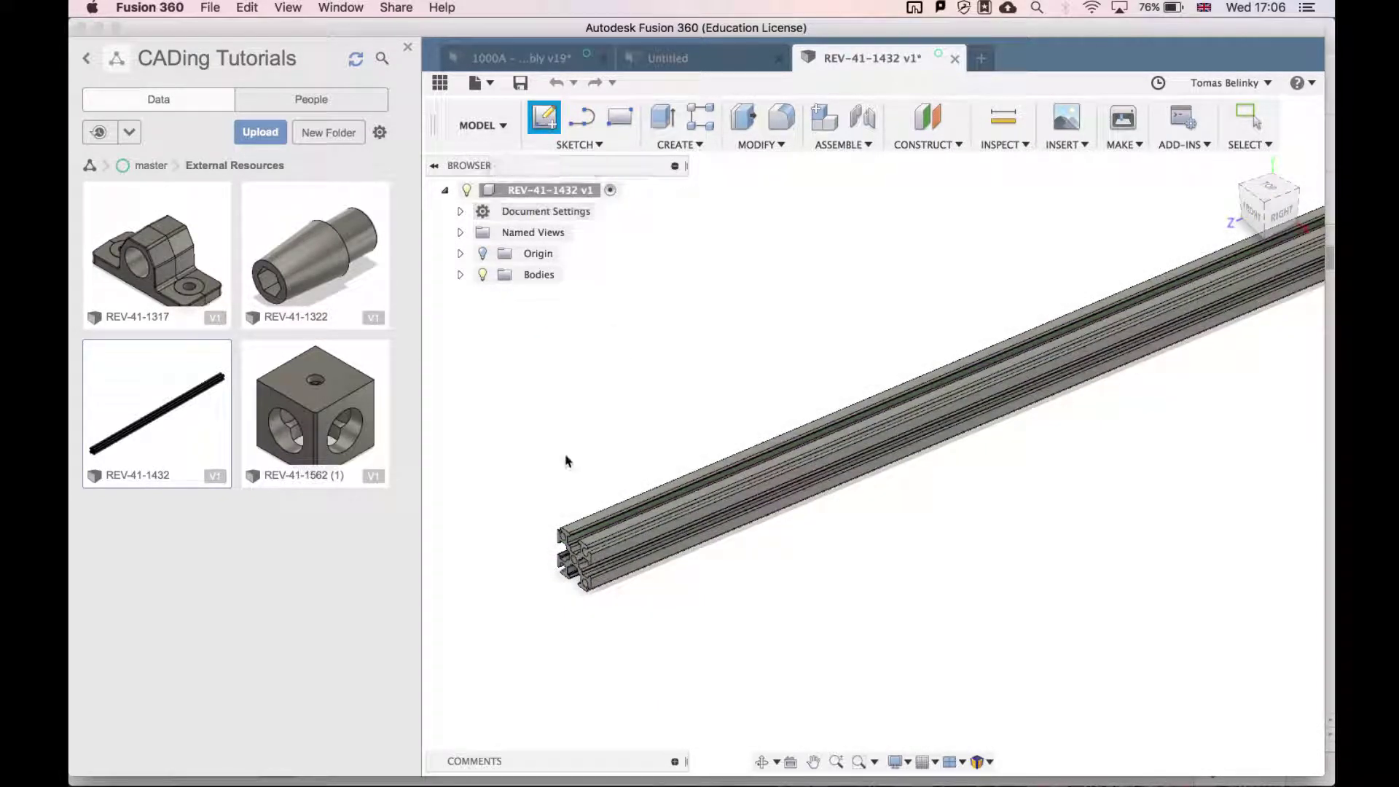
click(576, 567)
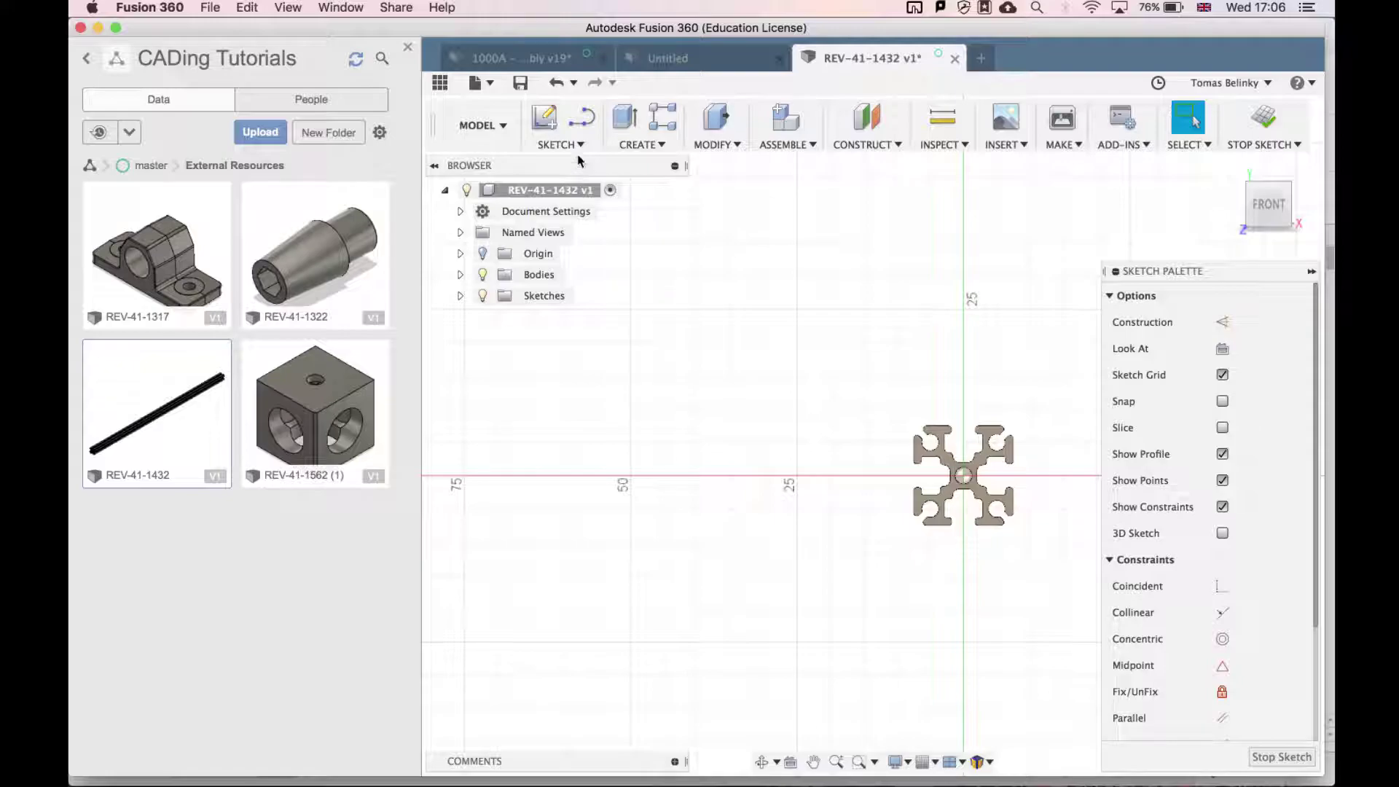
Step: Draw a 15 mm by 15 mm center rectangle on the midpoint of the extrusion's cross-section and finish the sketch
click(573, 148)
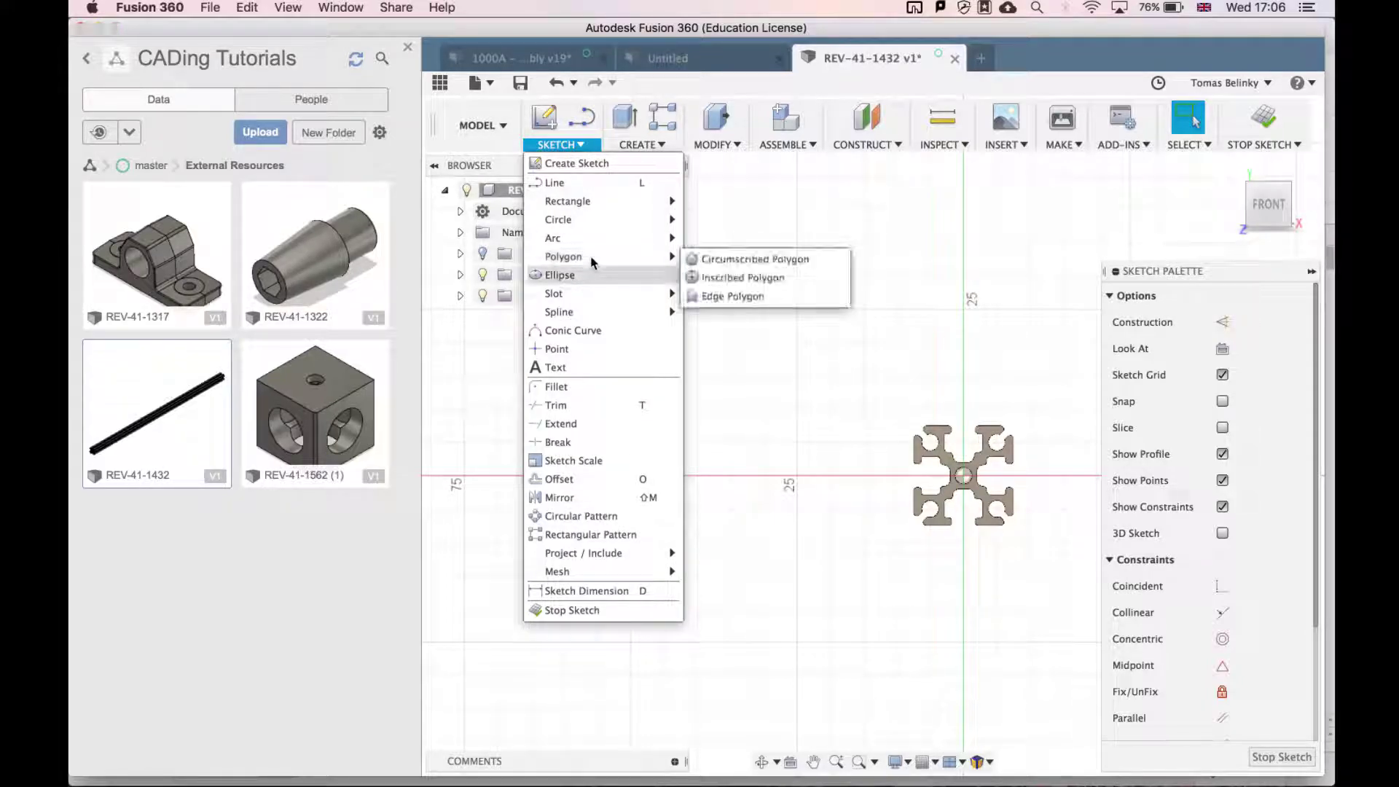
mouse_move(619, 204)
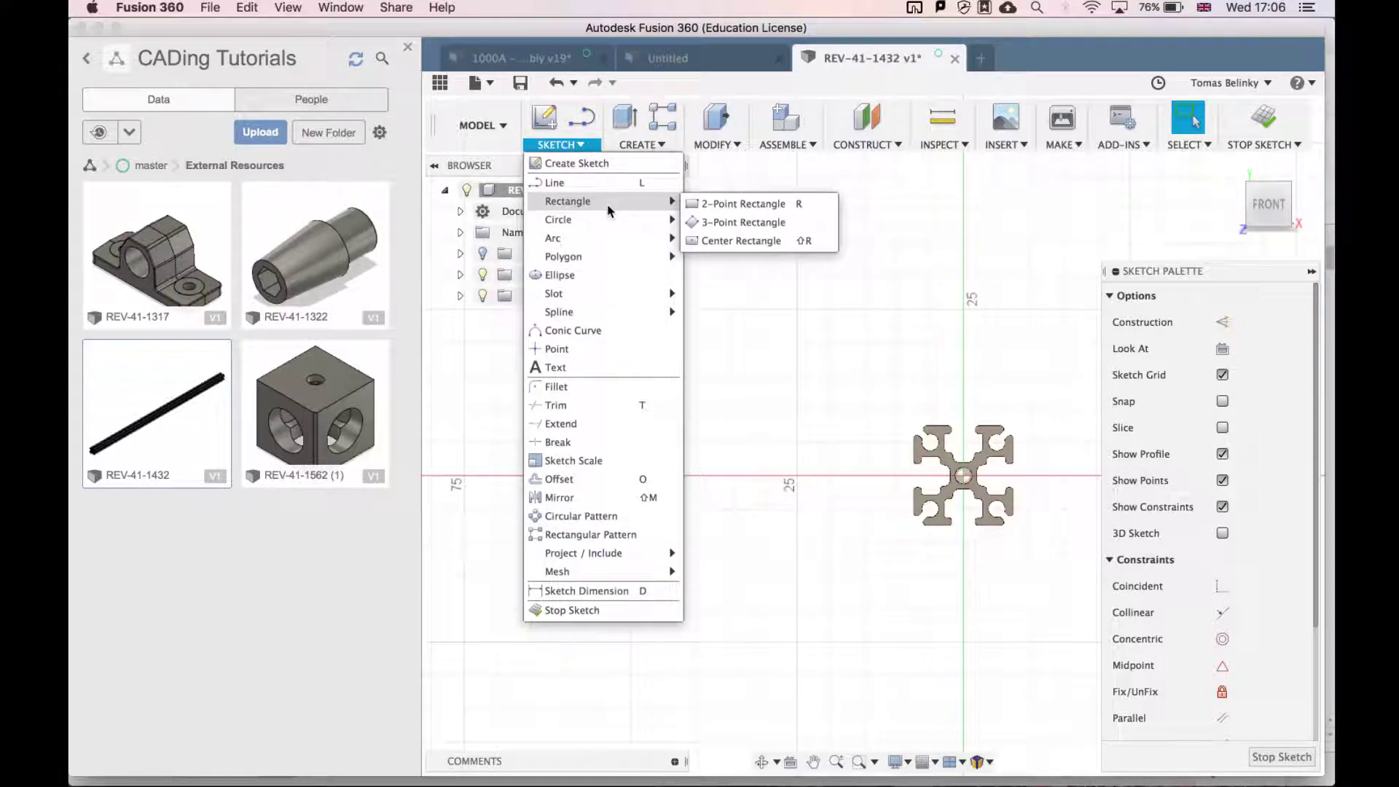
click(751, 240)
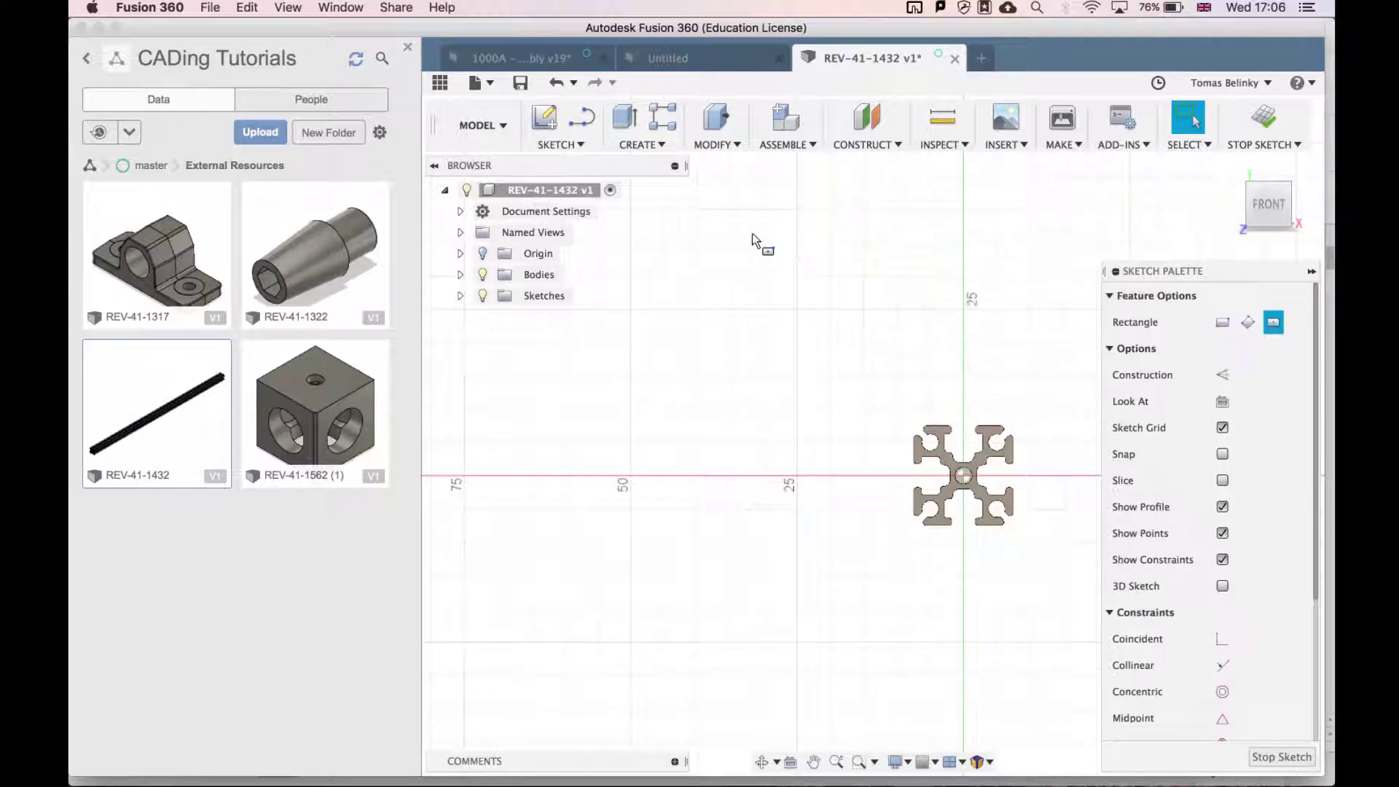
click(963, 476)
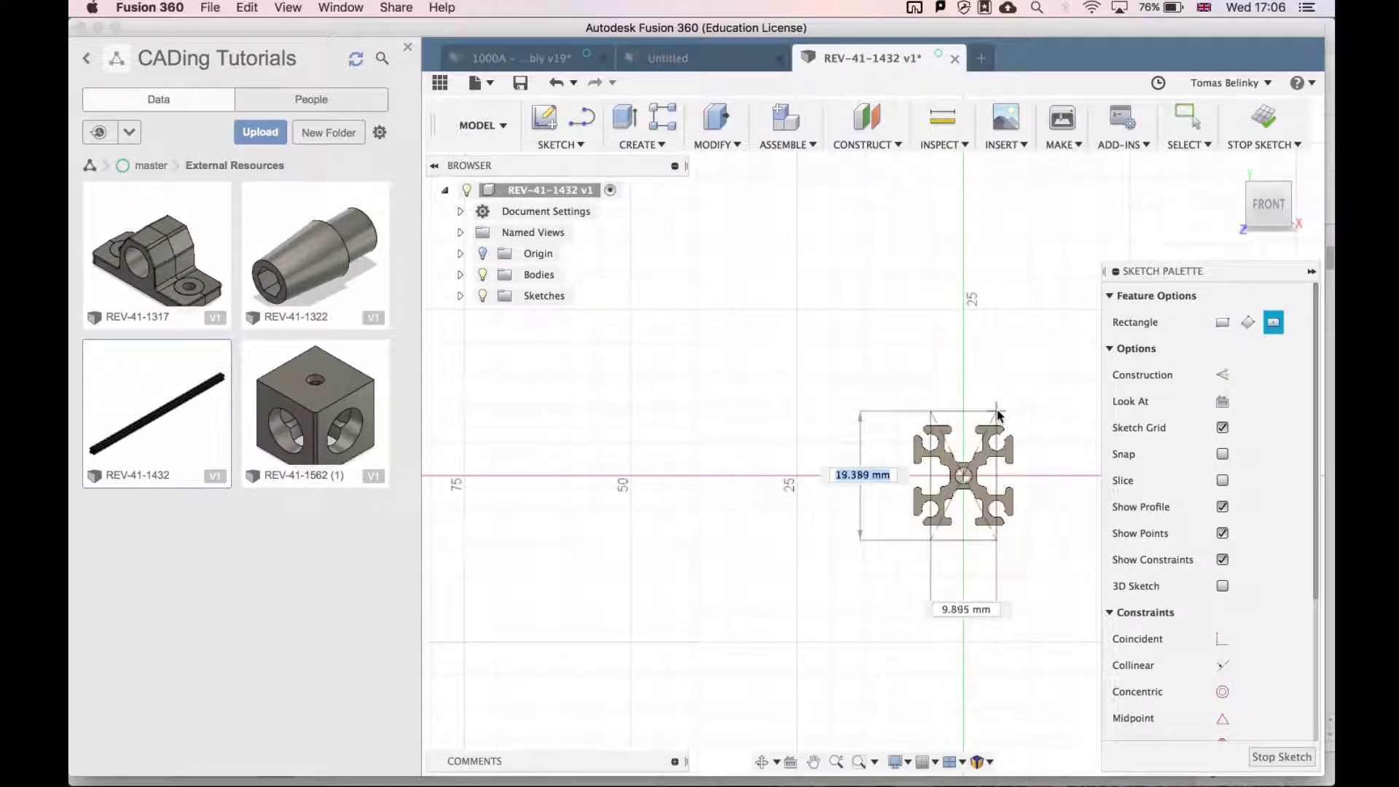
text(15)
key(Tab)
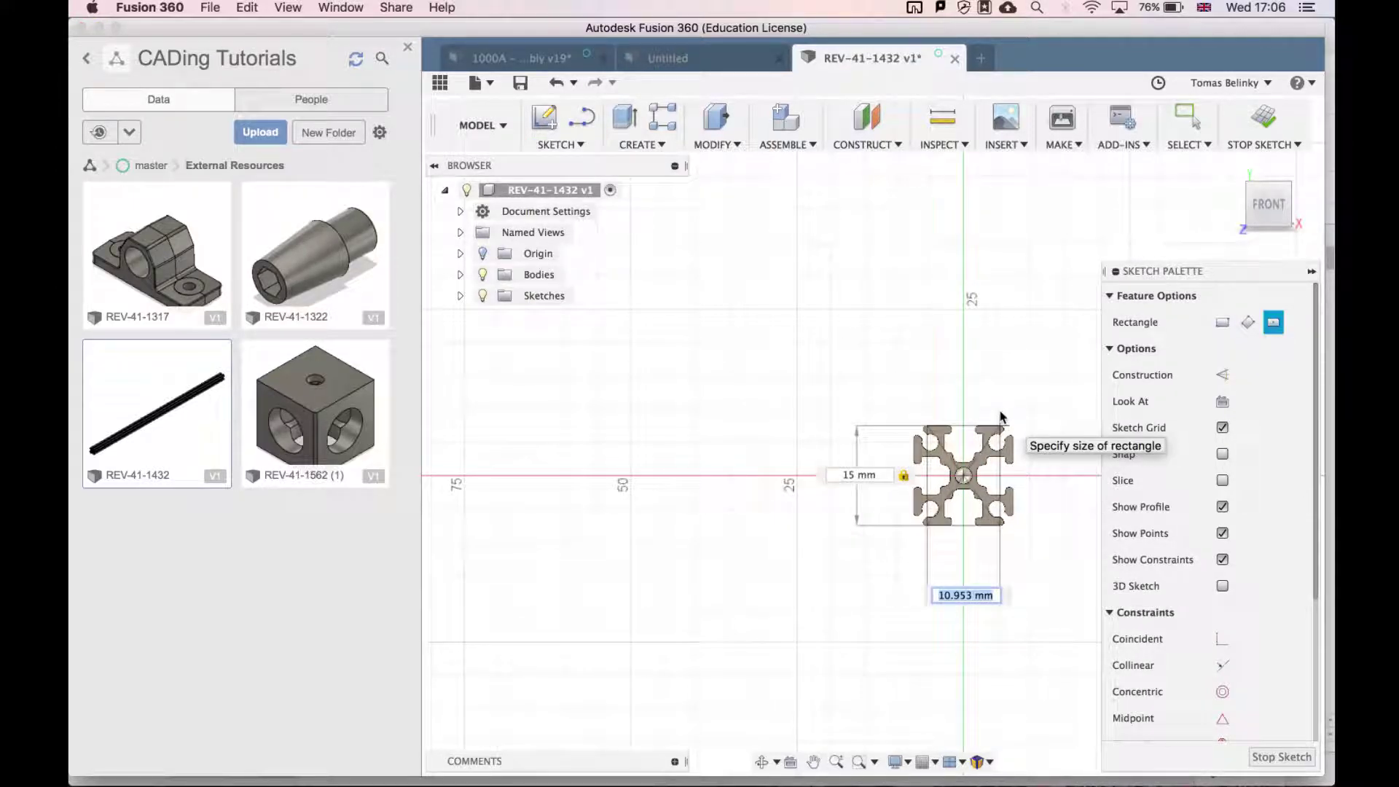
text(15)
key(Tab)
key(Return)
key(Escape)
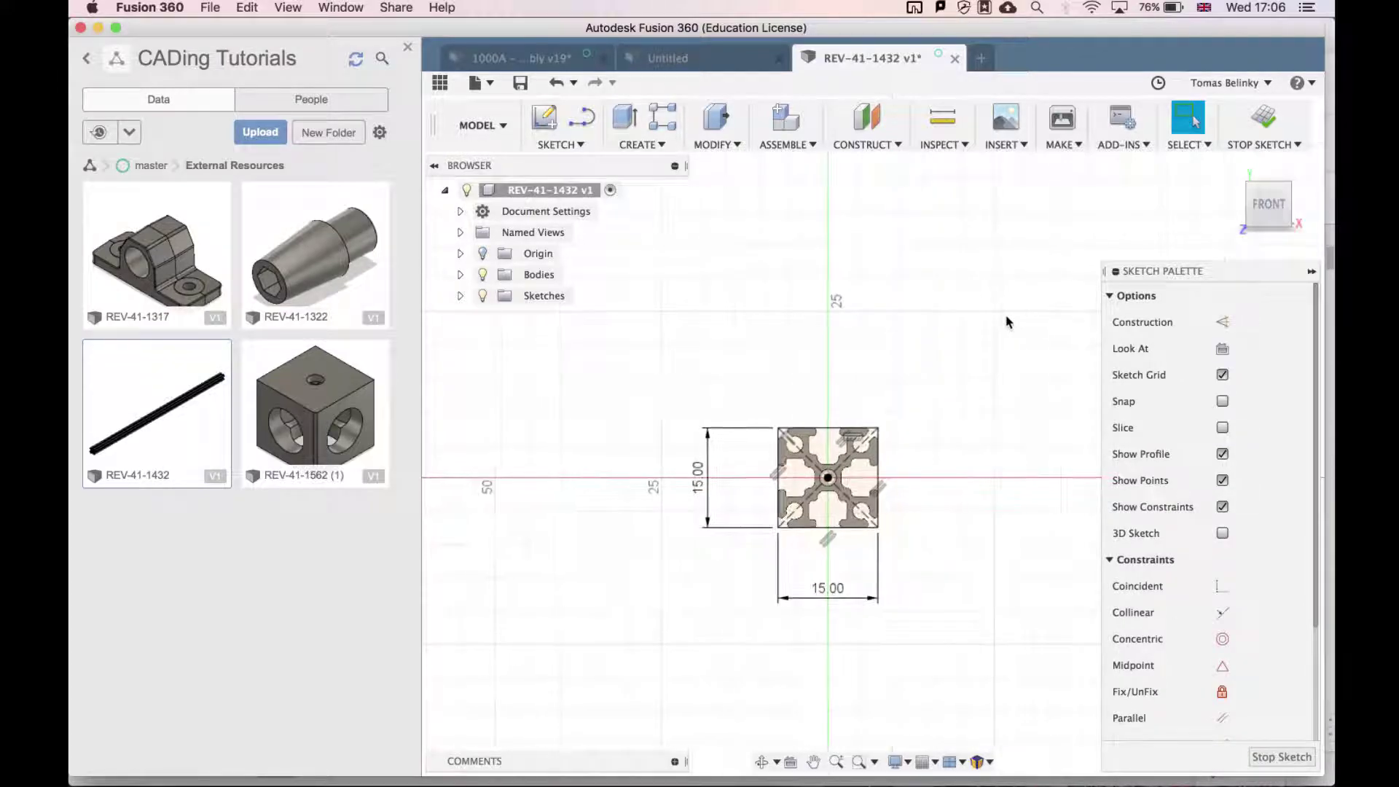
click(1272, 129)
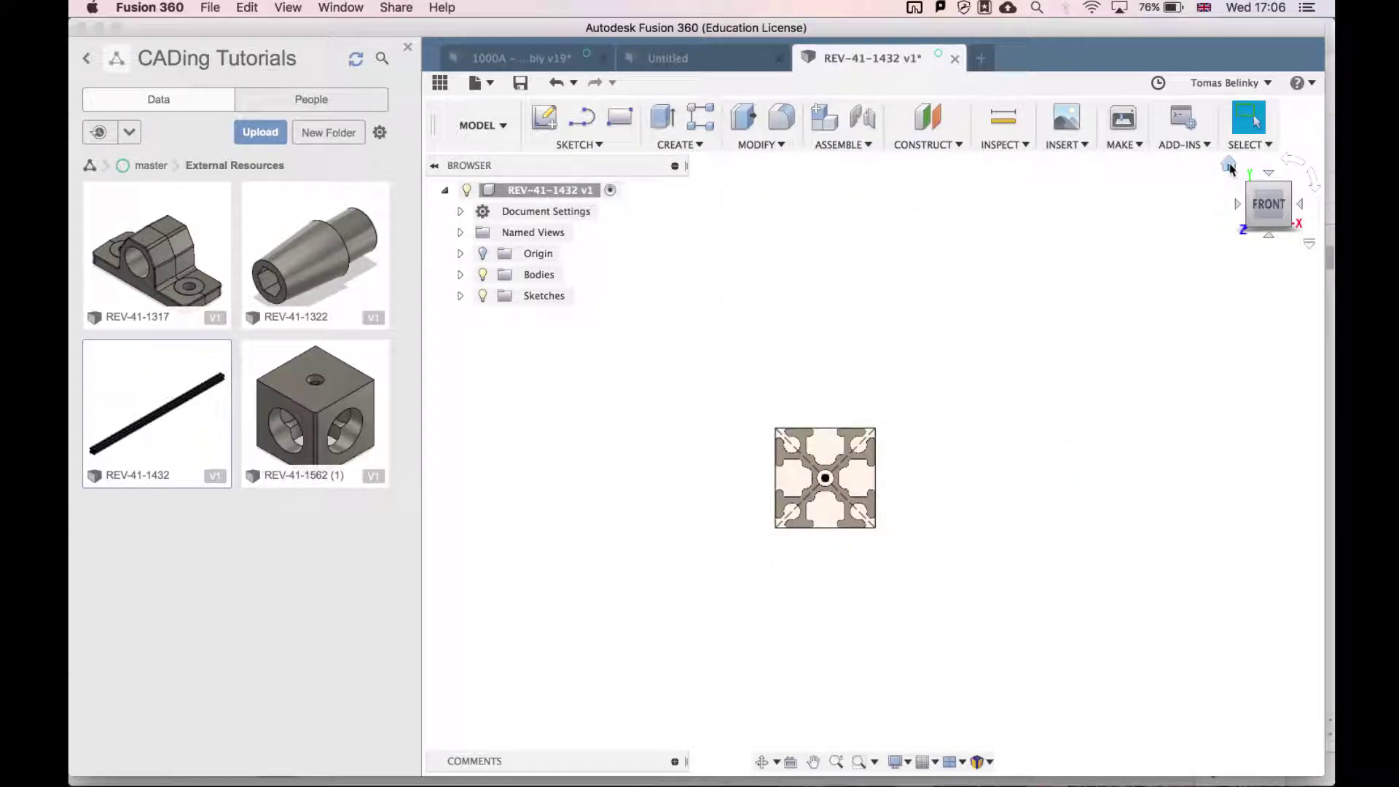
Step: Cut the end of the extrusion back by extruding its cross-section profile -15 mm with the Cut operation
click(1230, 170)
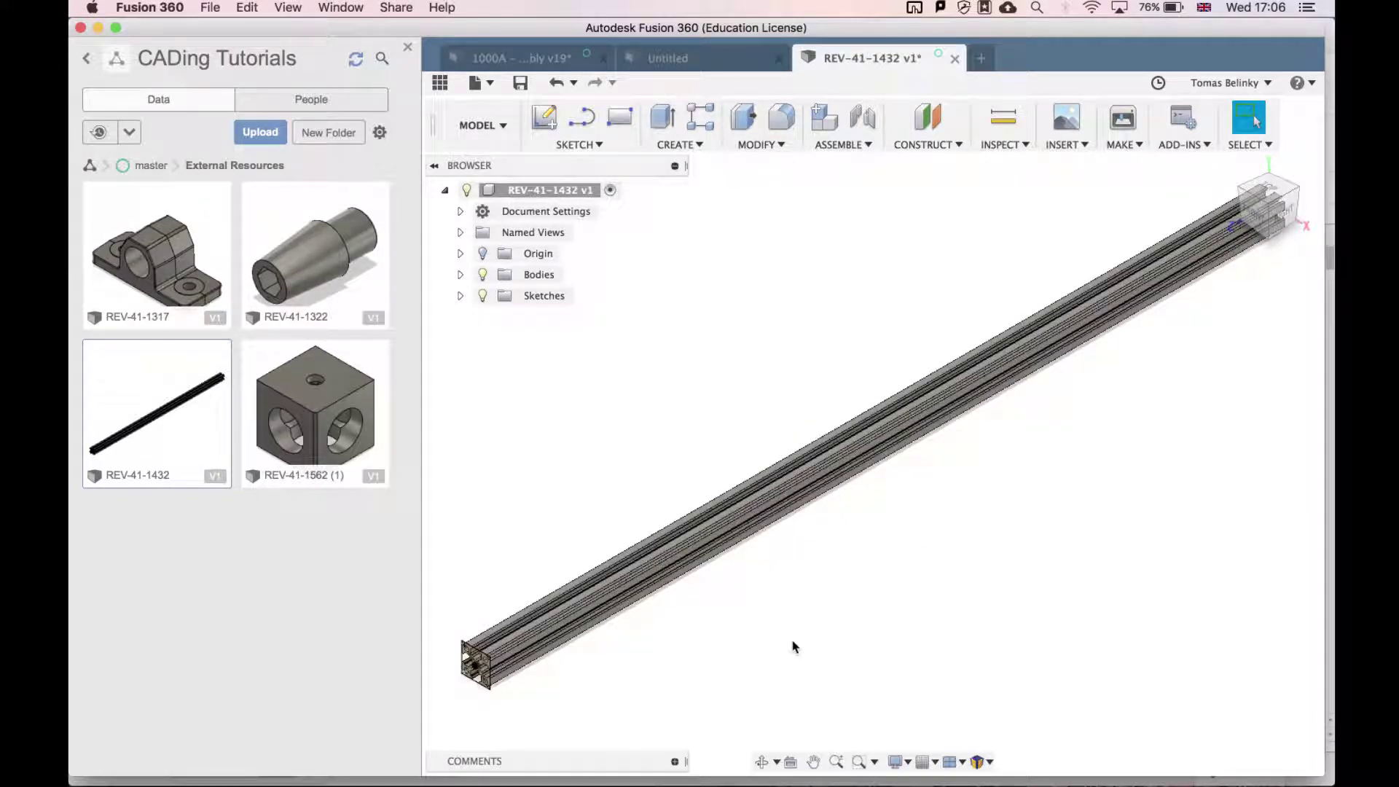
key(e)
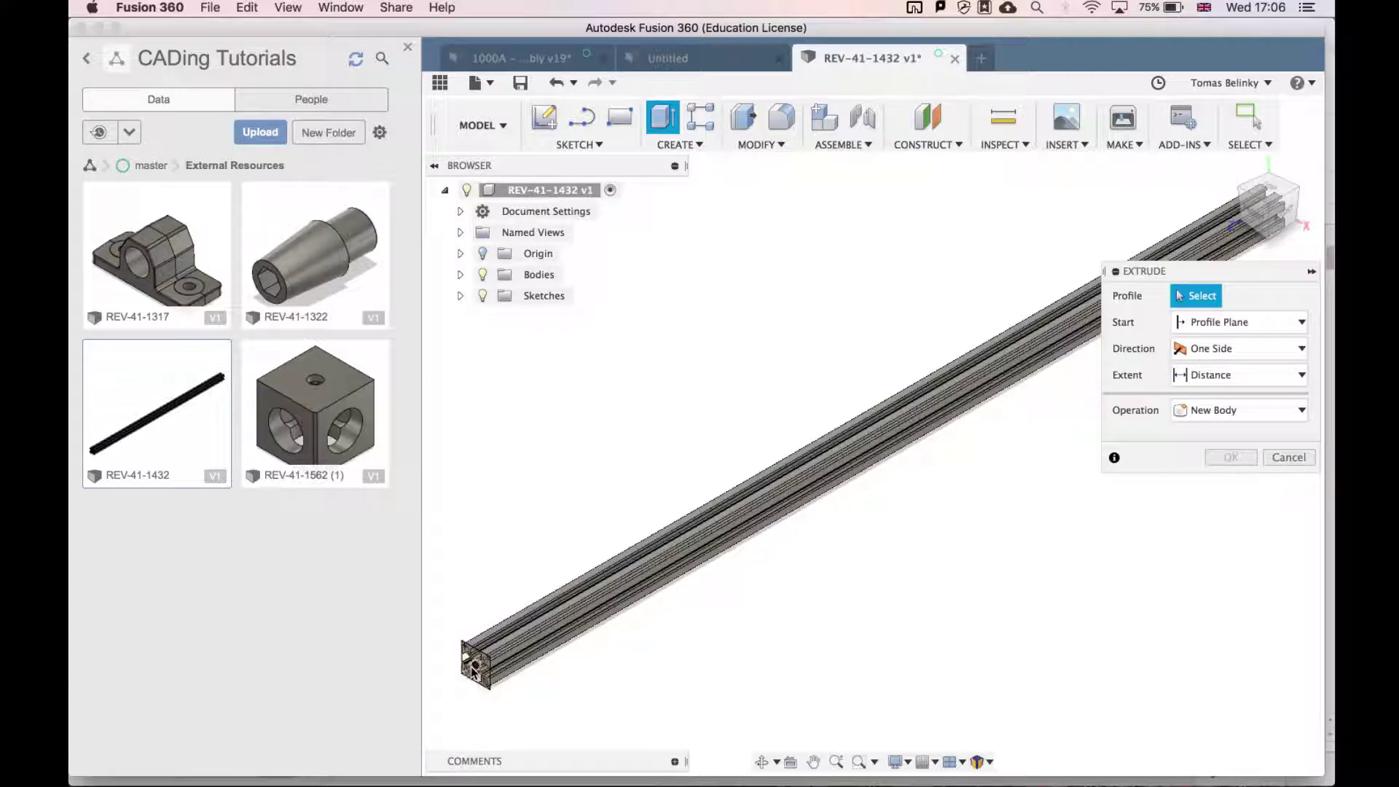
scroll(474, 671, up, 5)
scroll(474, 671, left, 8)
scroll(474, 670, down, 5)
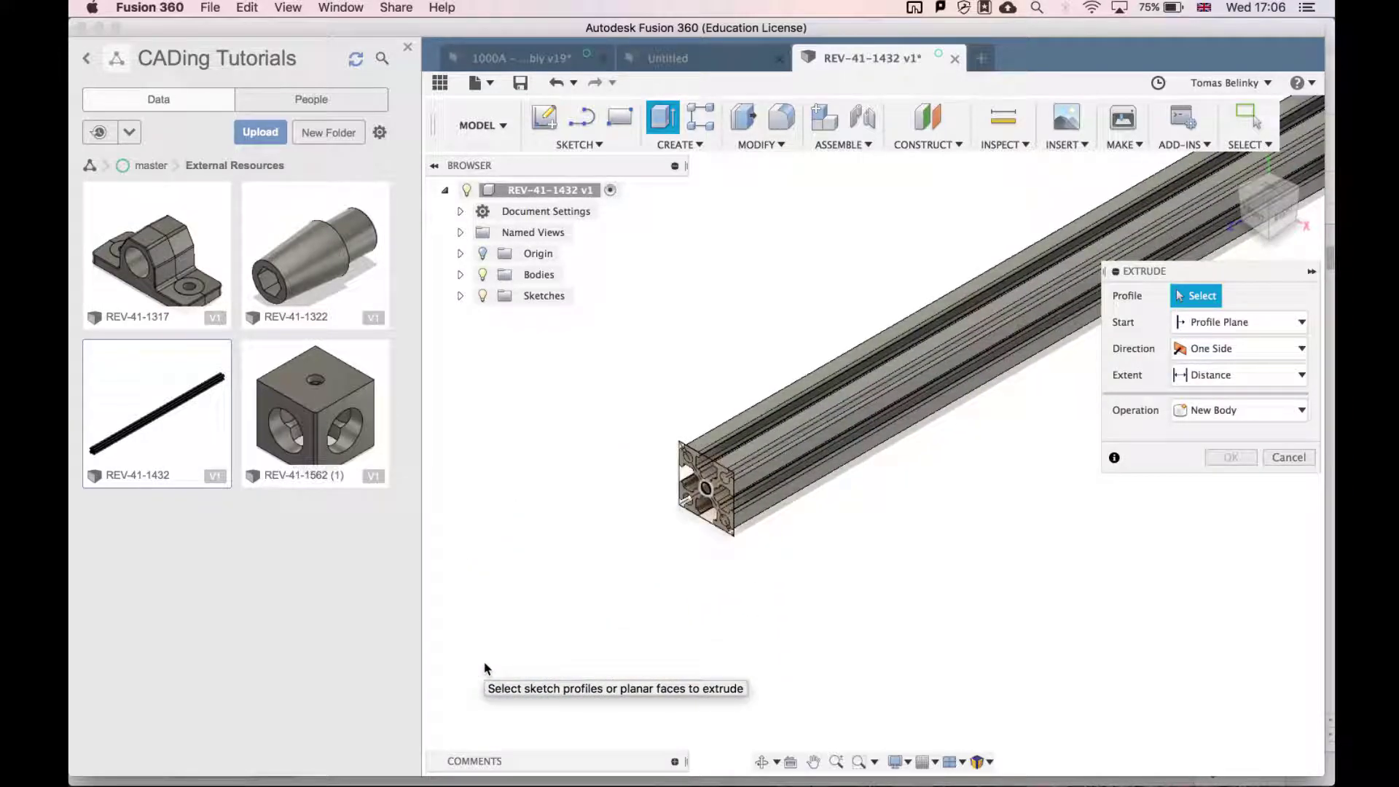
click(696, 501)
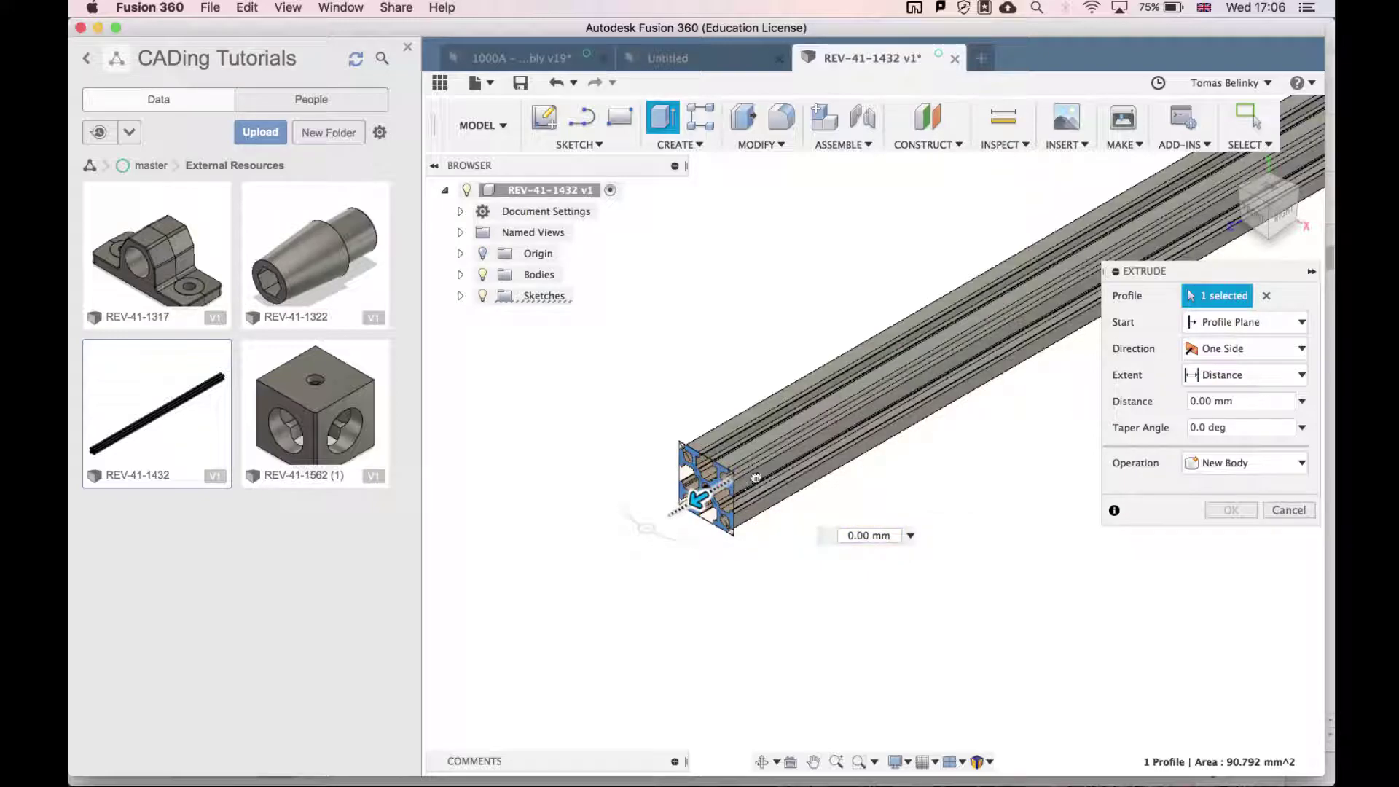
drag(802, 450, 899, 531)
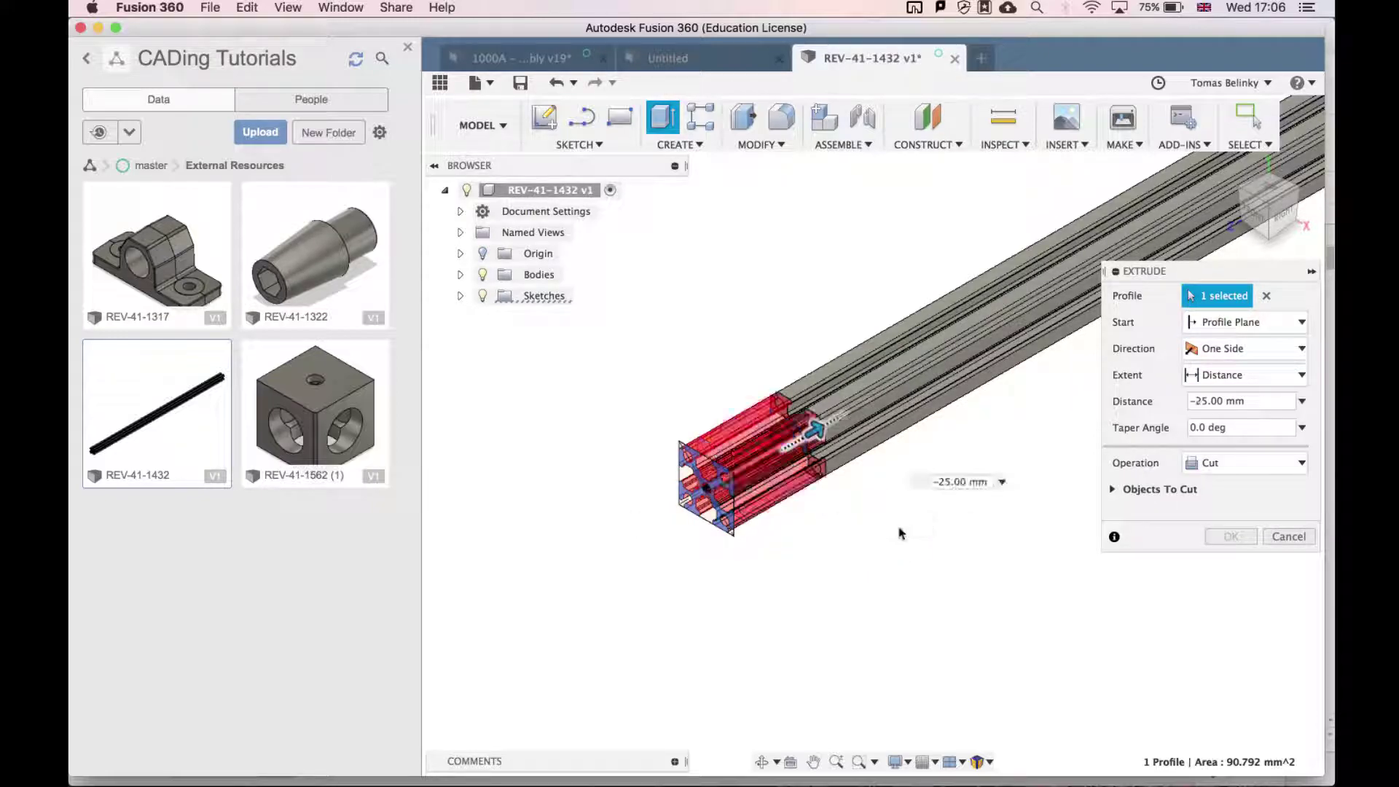
text(-15)
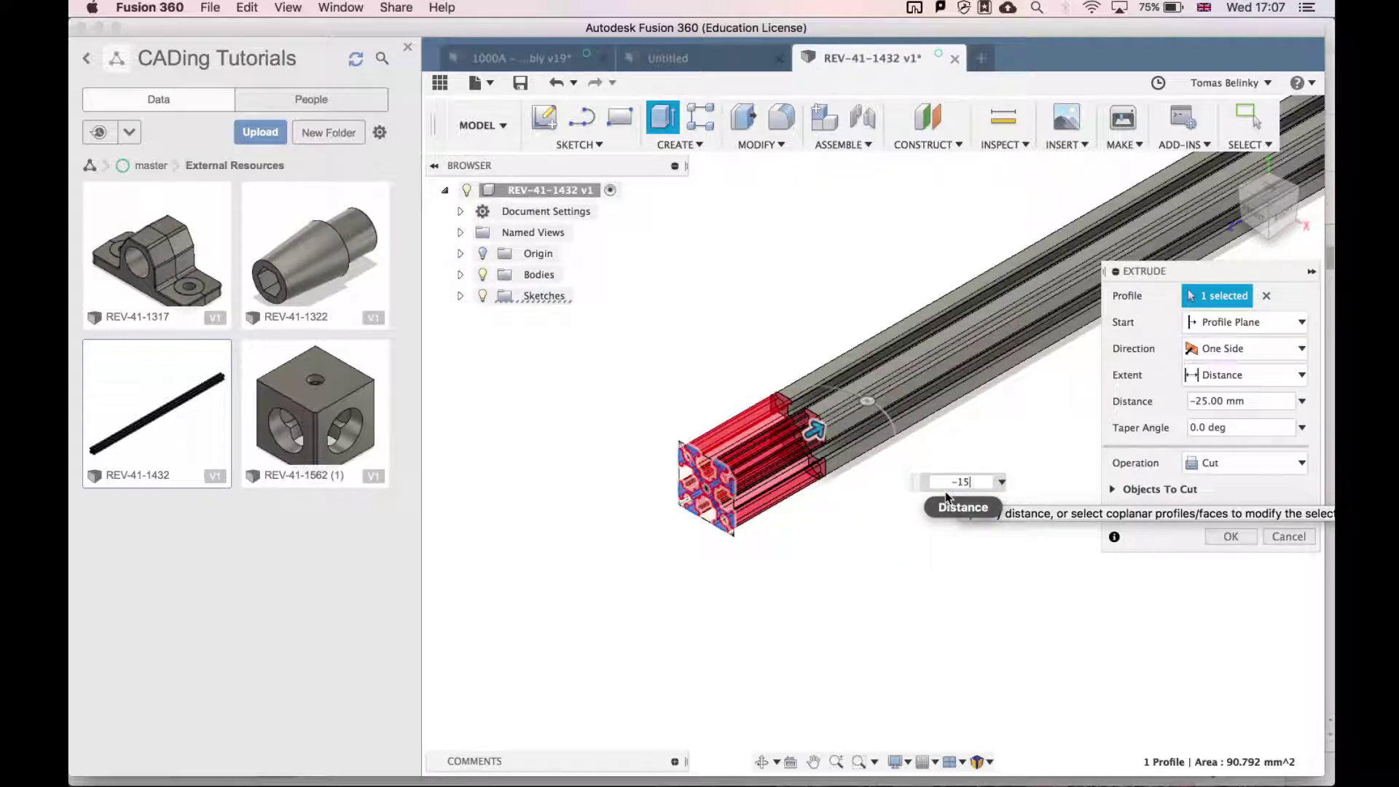
key(Return)
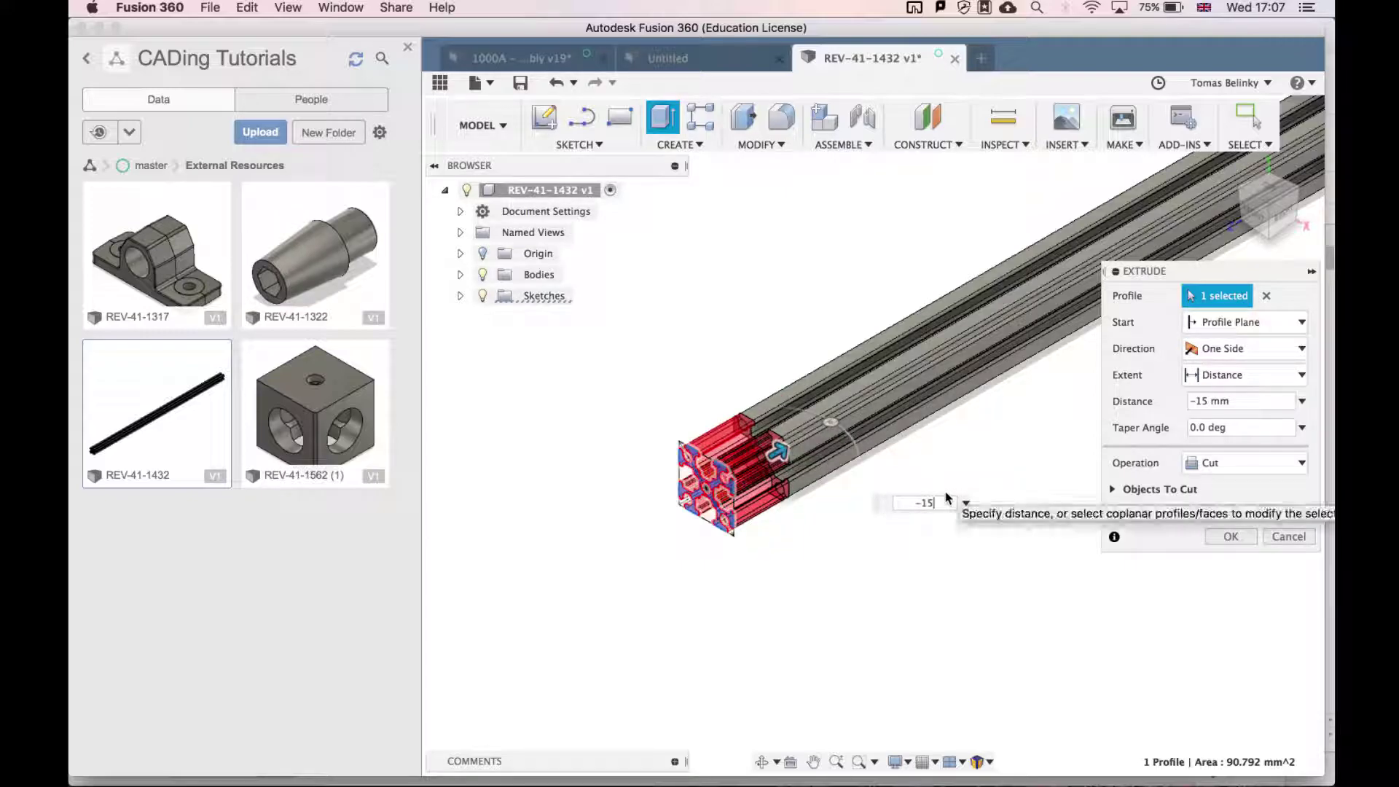
key(Return)
Step: Save the shortened part as a new design named "405 mm extrusion" in the External Resources folder
scroll(917, 546, down, 8)
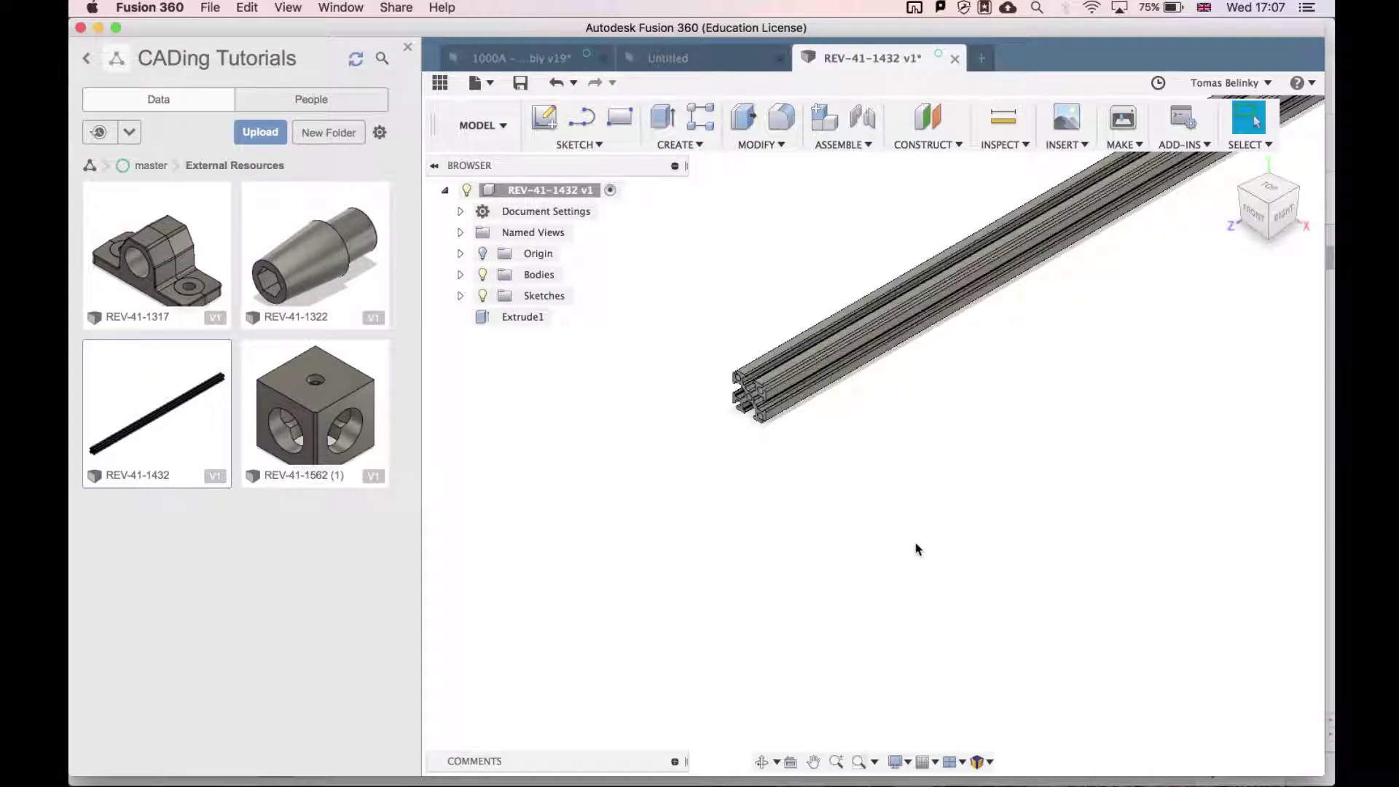
scroll(917, 548, up, 5)
scroll(917, 549, right, 5)
scroll(917, 549, left, 2)
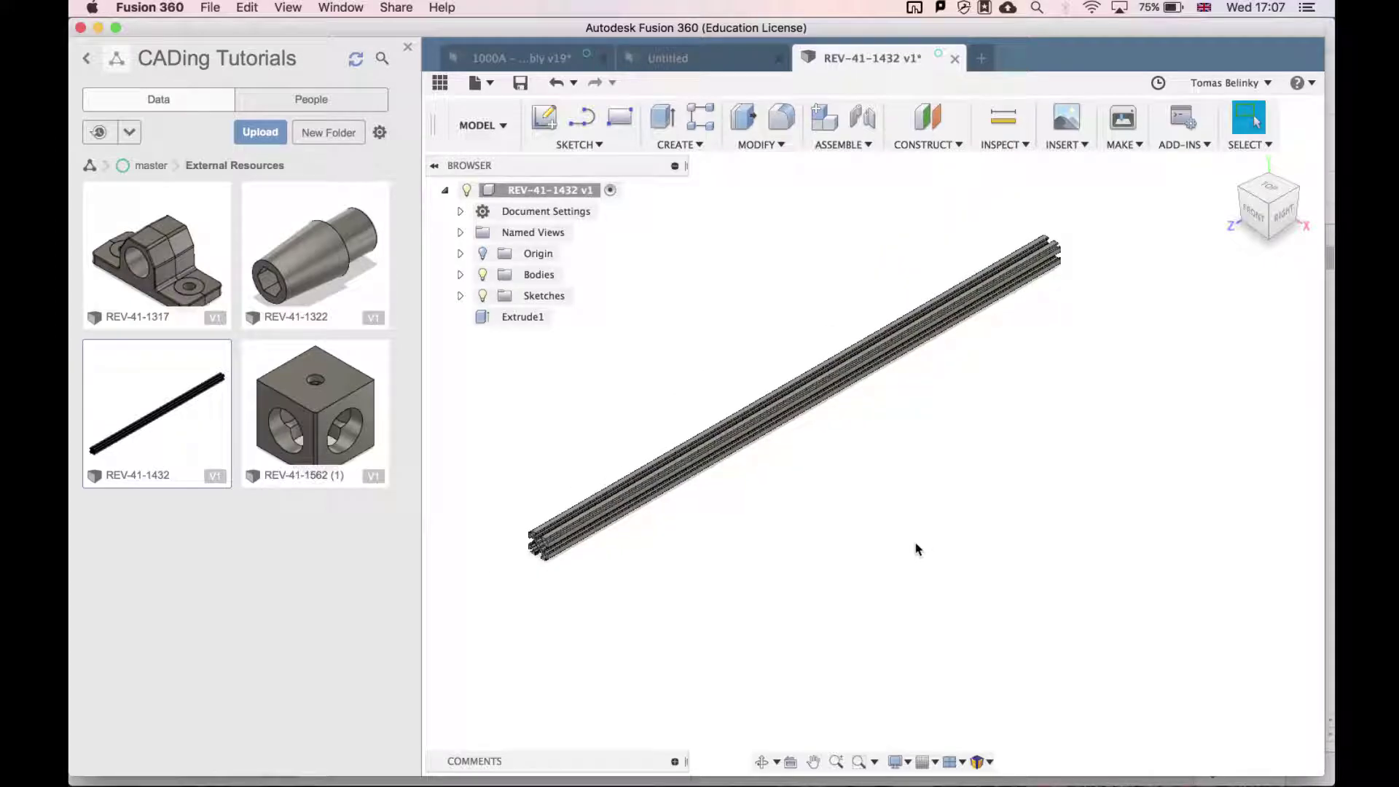
click(210, 8)
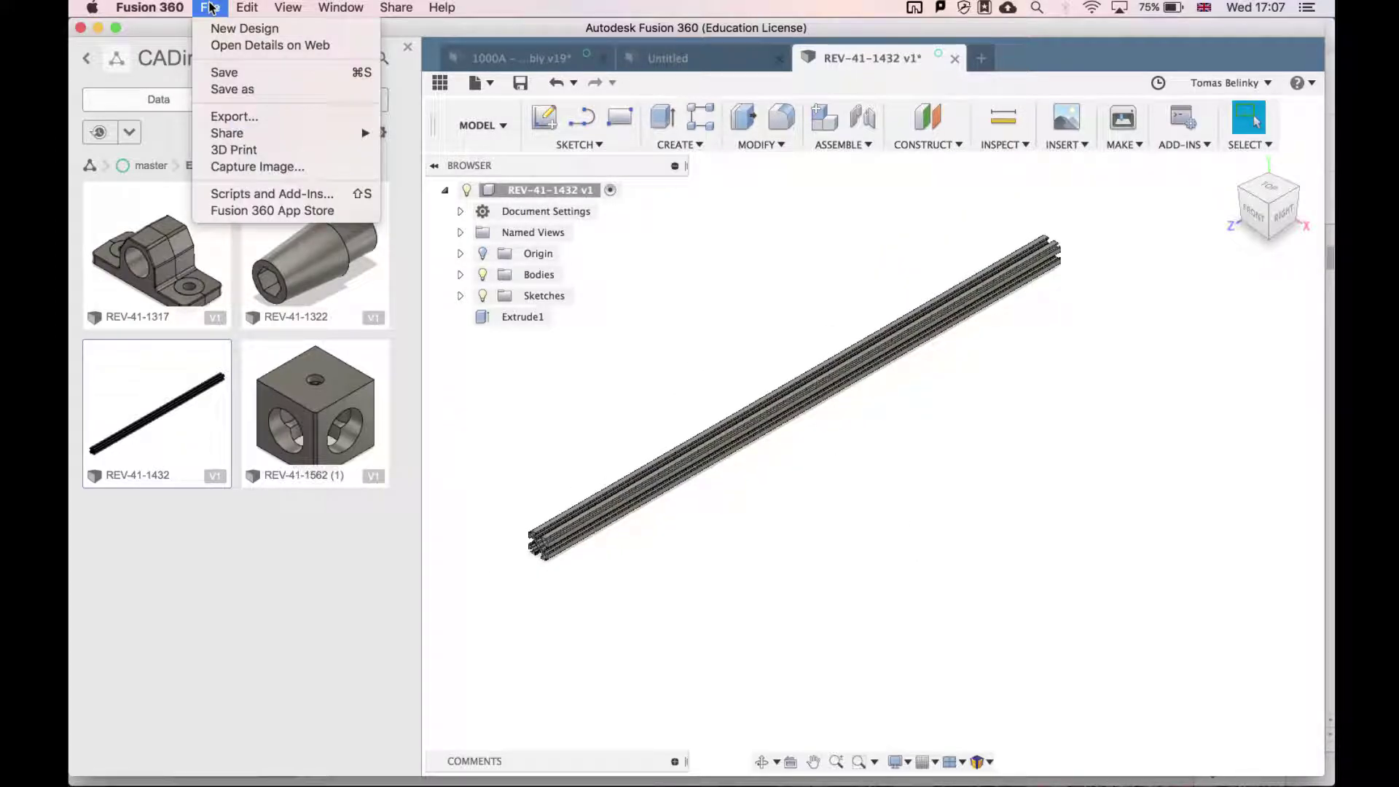
click(240, 90)
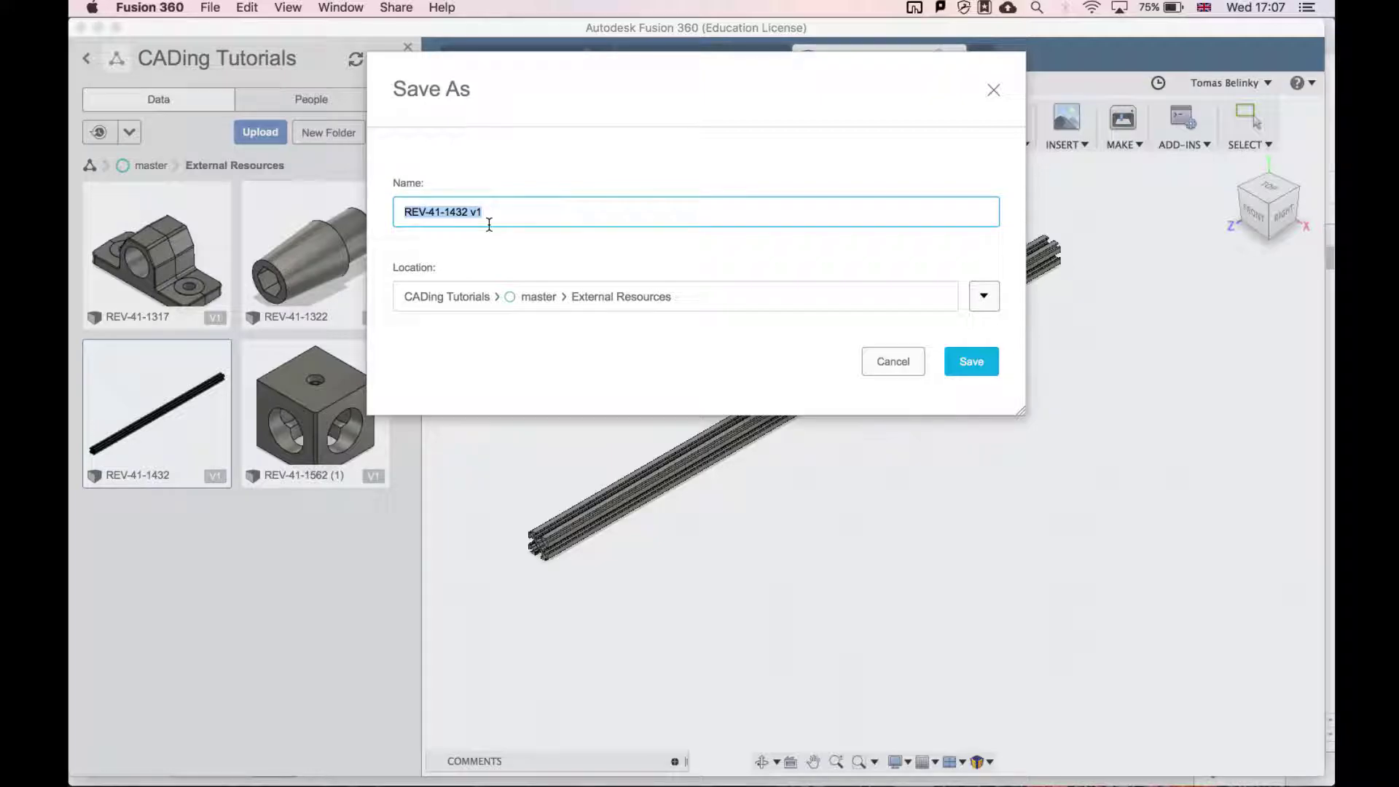
text(405 mm extrusion)
key(Return)
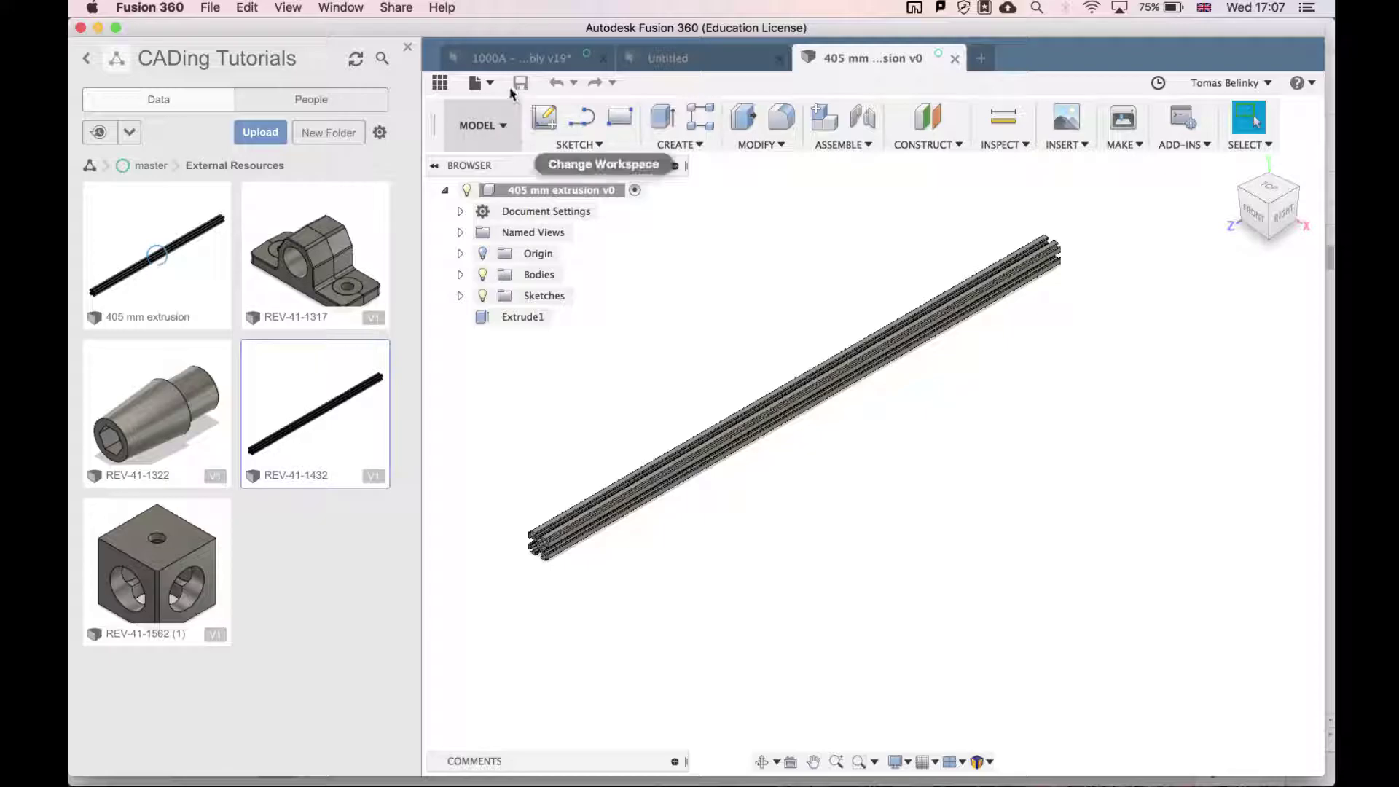
Step: Switch to the 1000A drivetrain assembly and measure the length of the cross extrusion at the frame's front end
click(503, 58)
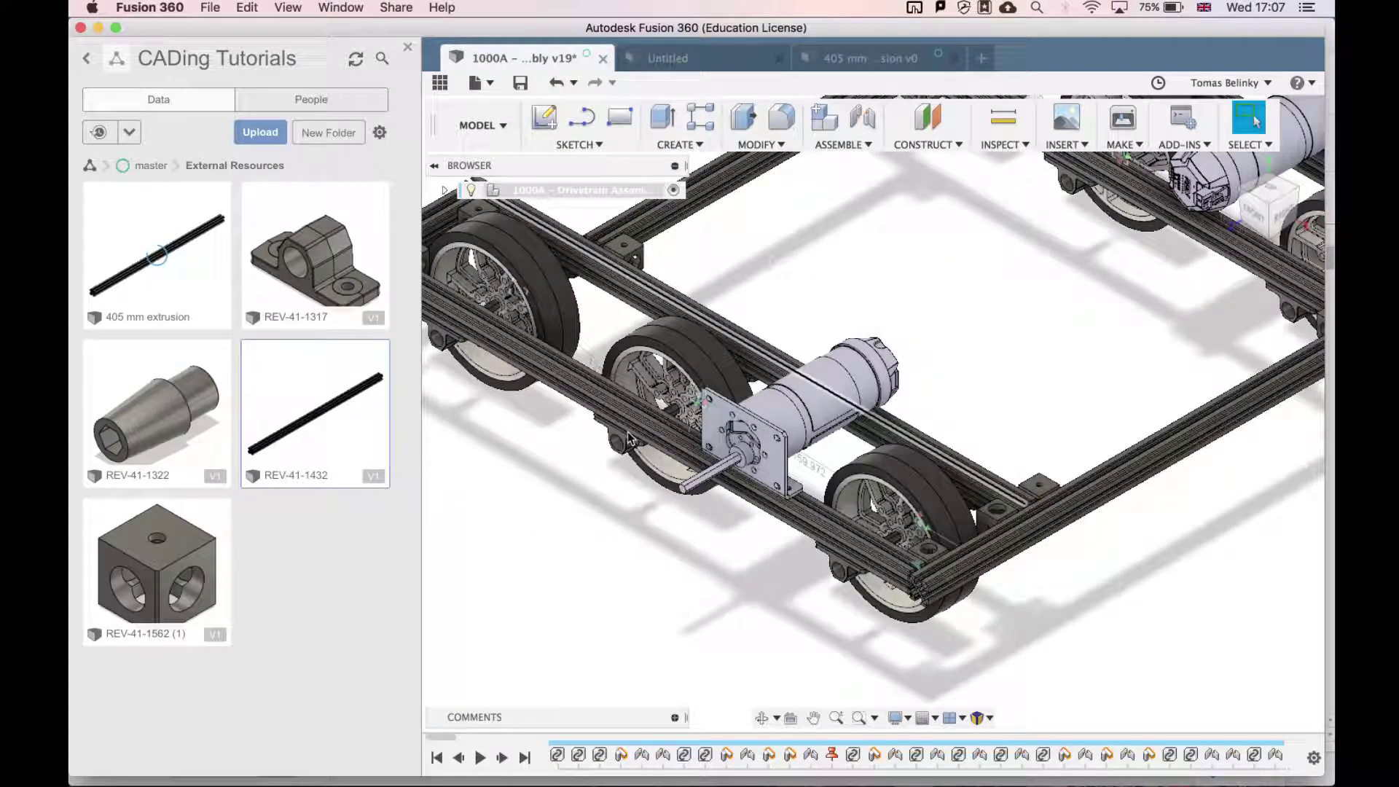
scroll(916, 571, right, 6)
scroll(915, 572, down, 3)
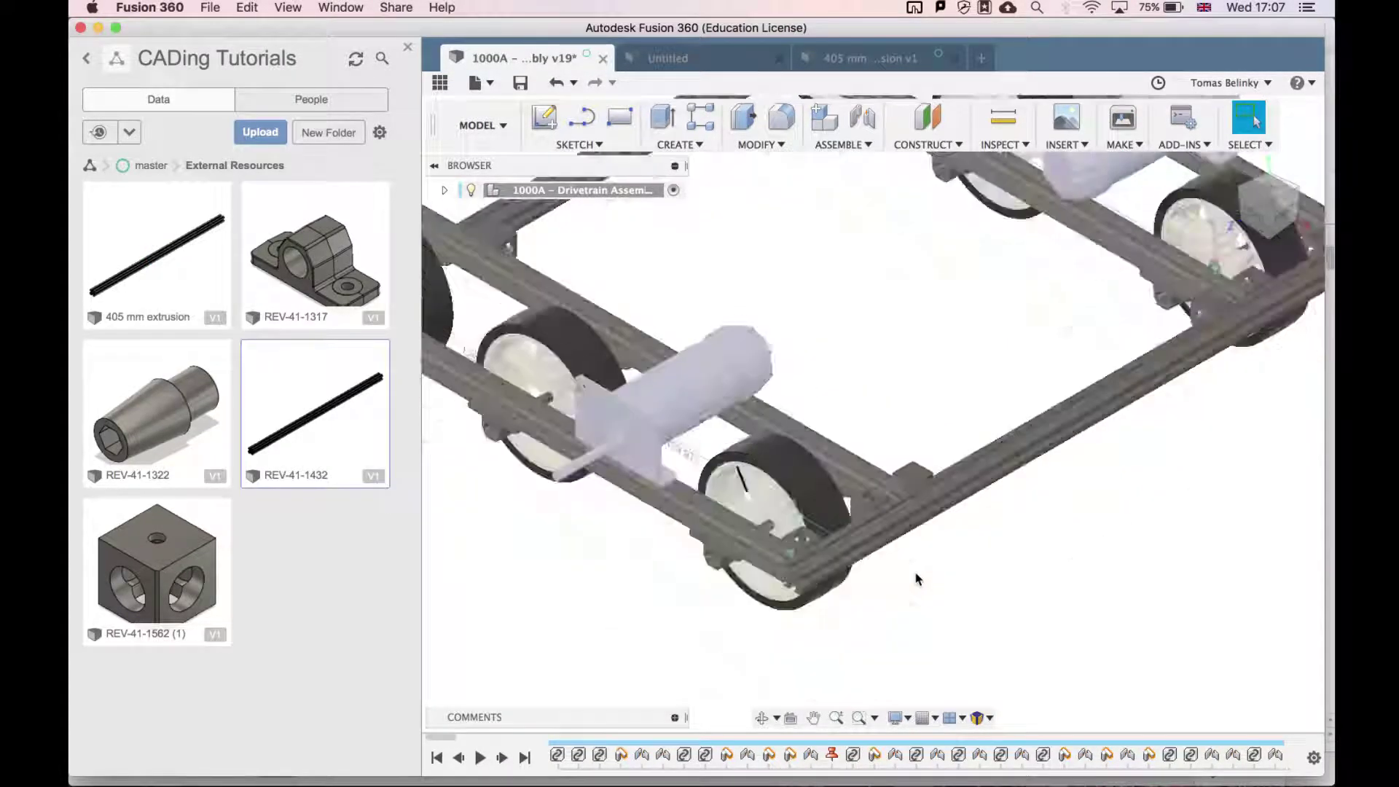
key(i)
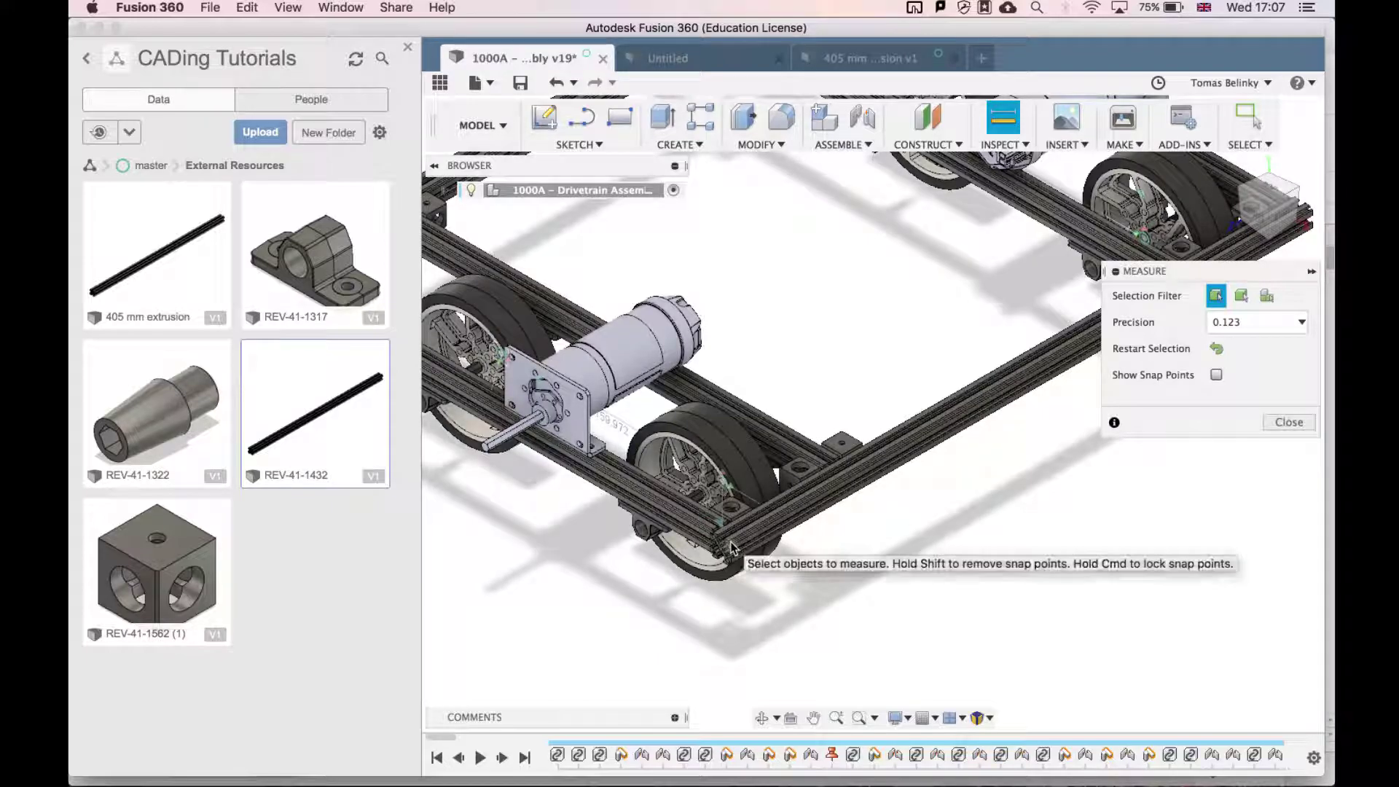
click(731, 540)
scroll(731, 540, right, 8)
scroll(731, 540, up, 6)
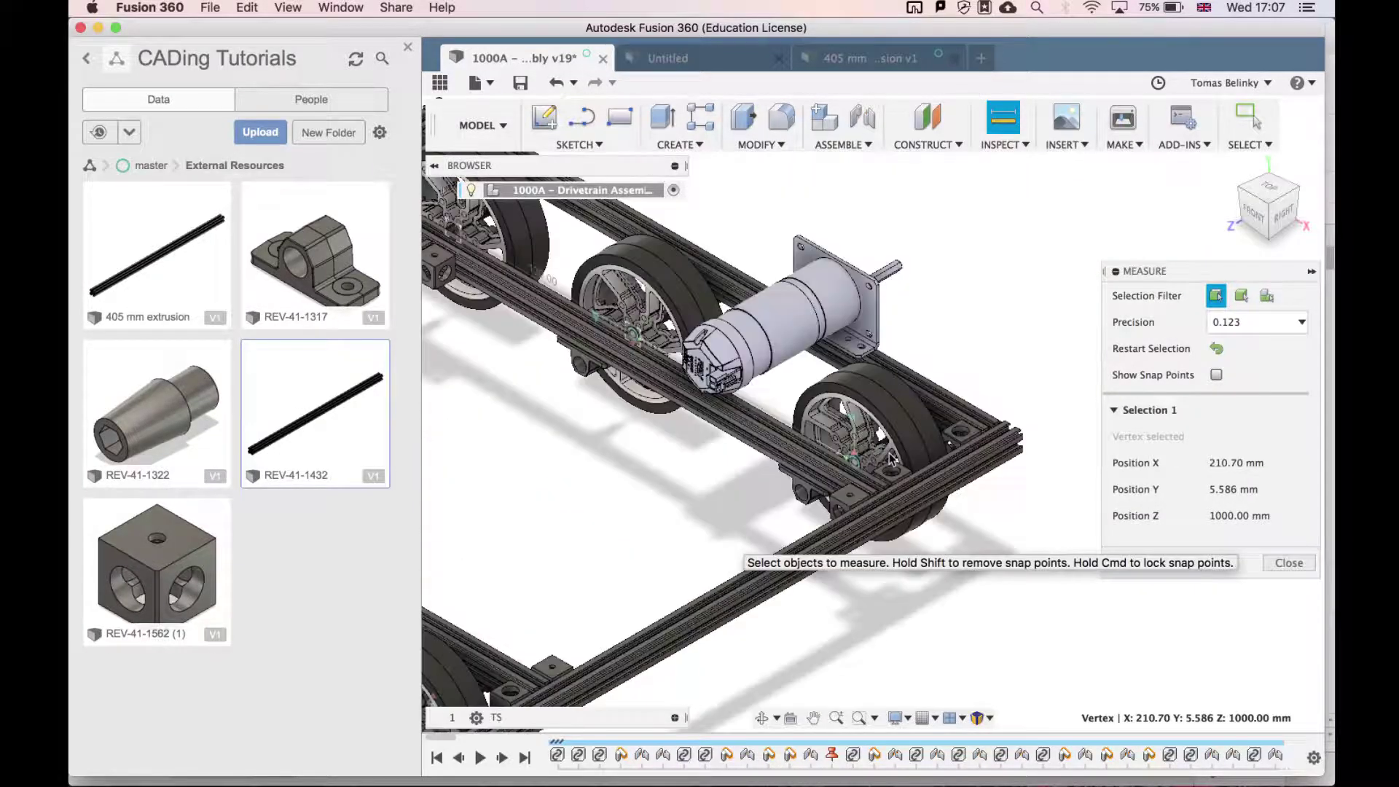
click(1023, 437)
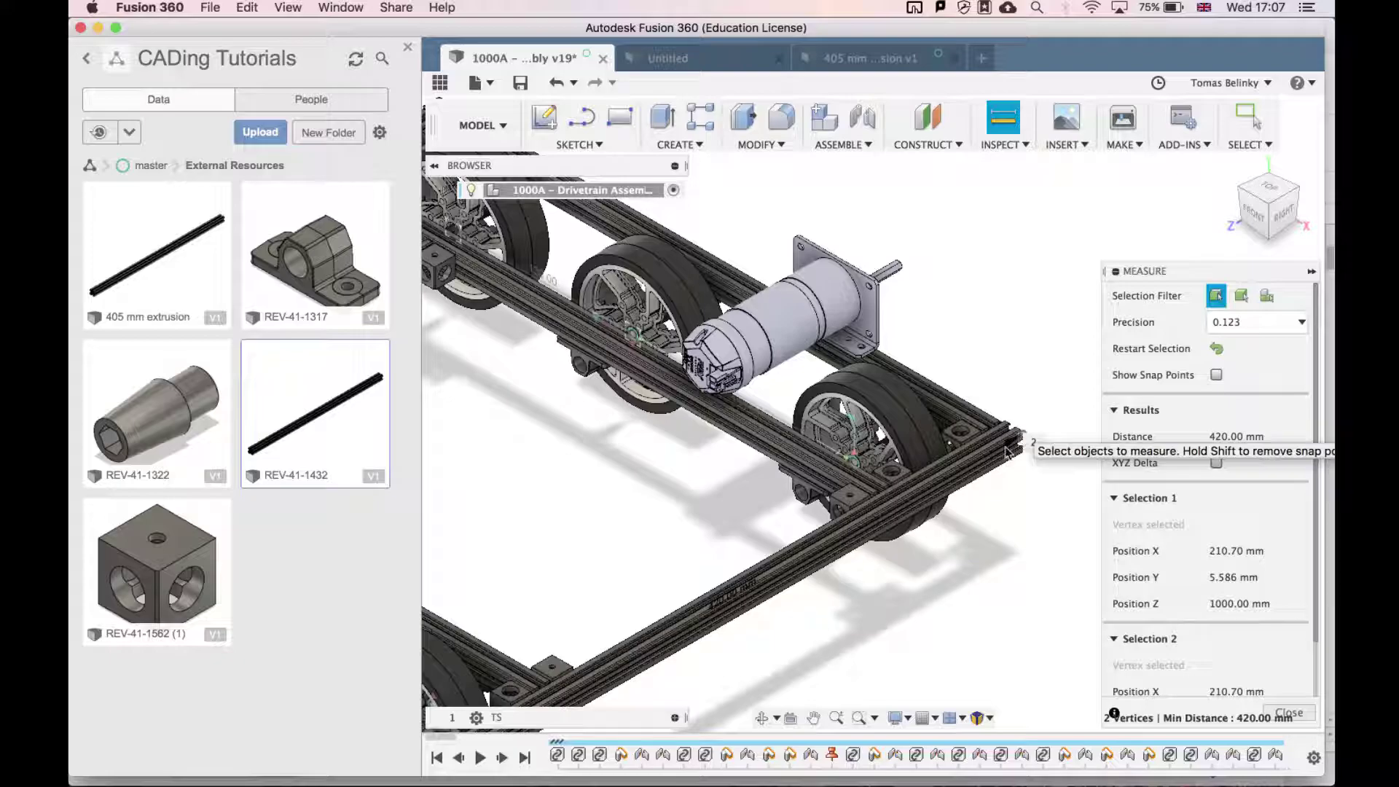
Step: Measure the length of the cross extrusion between the two inner side rails, from corner point to corner point
scroll(881, 533, left, 4)
scroll(880, 532, left, 10)
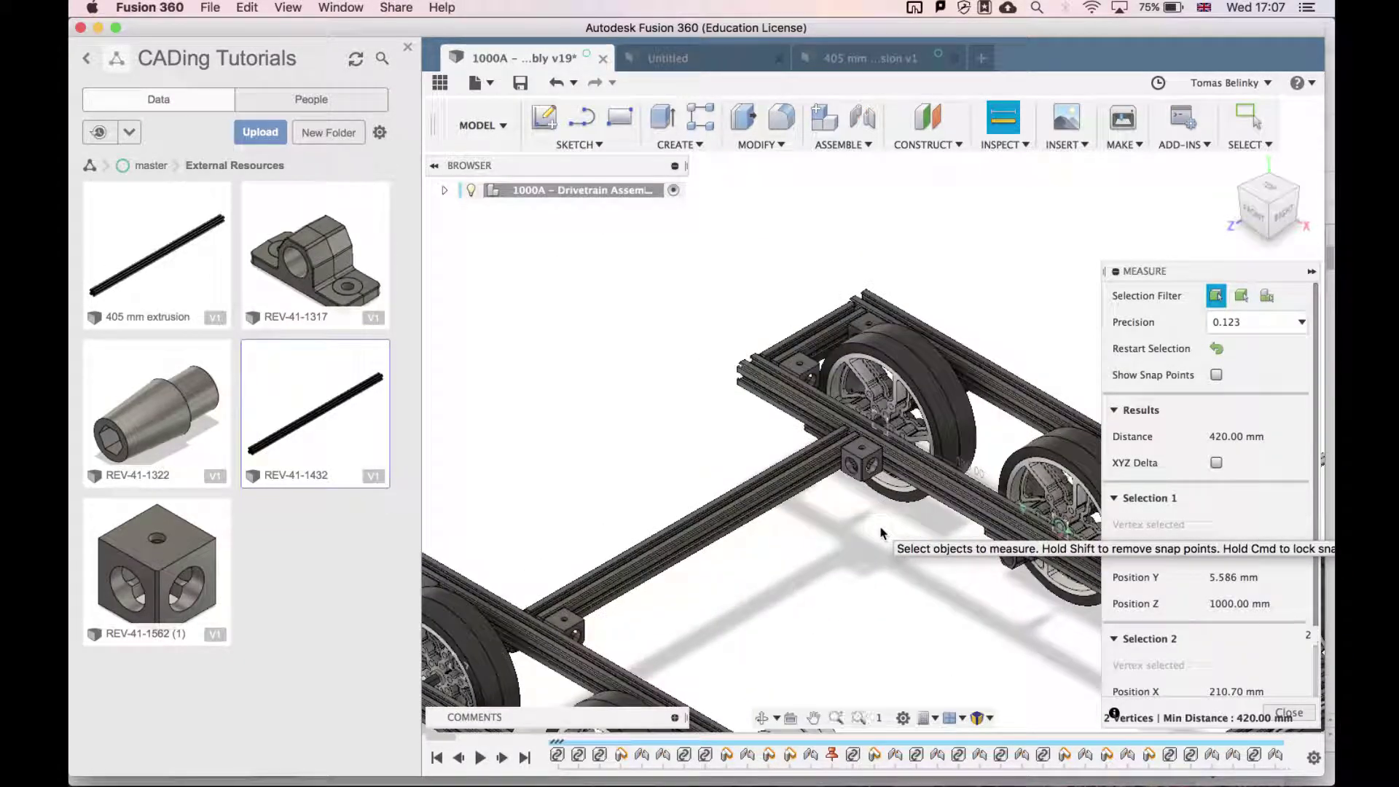
key(Escape)
key(i)
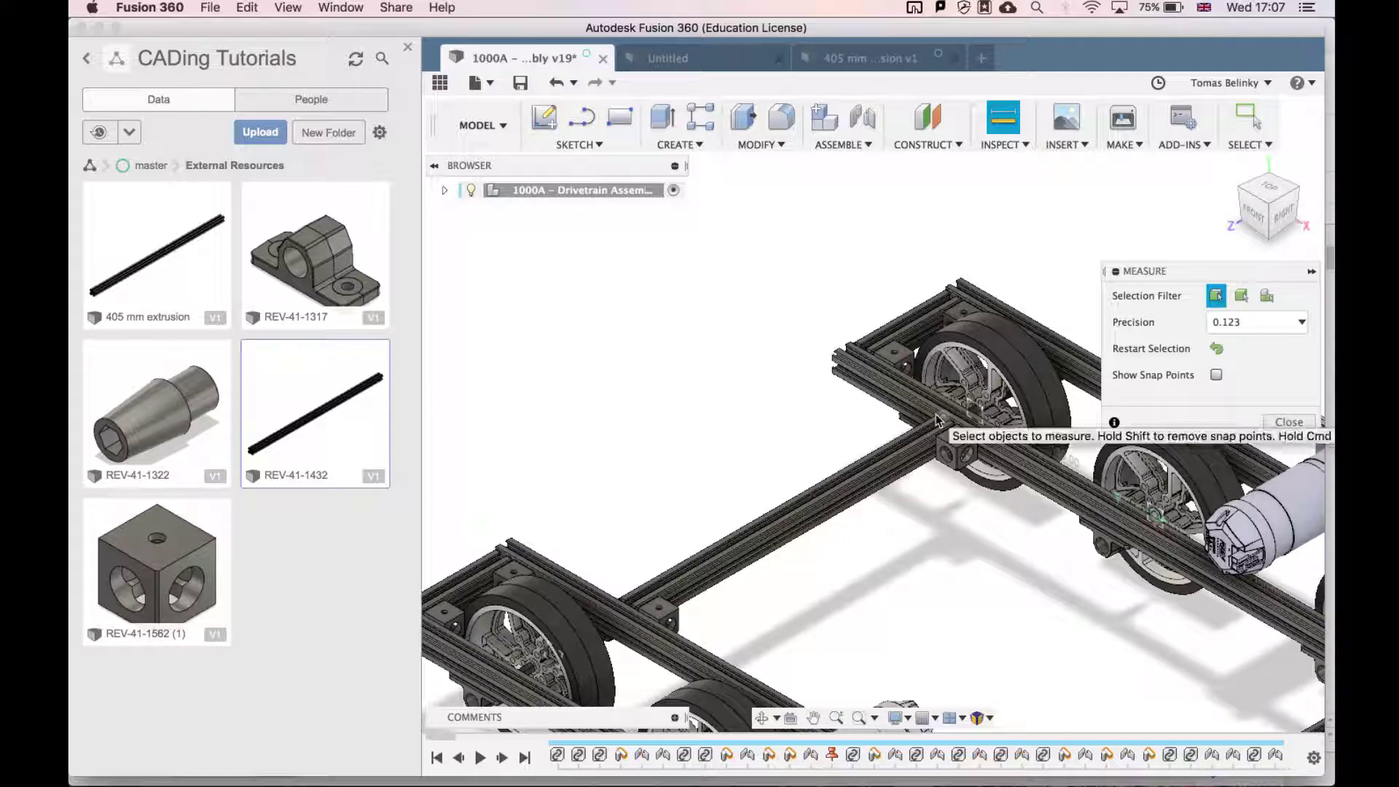
click(940, 428)
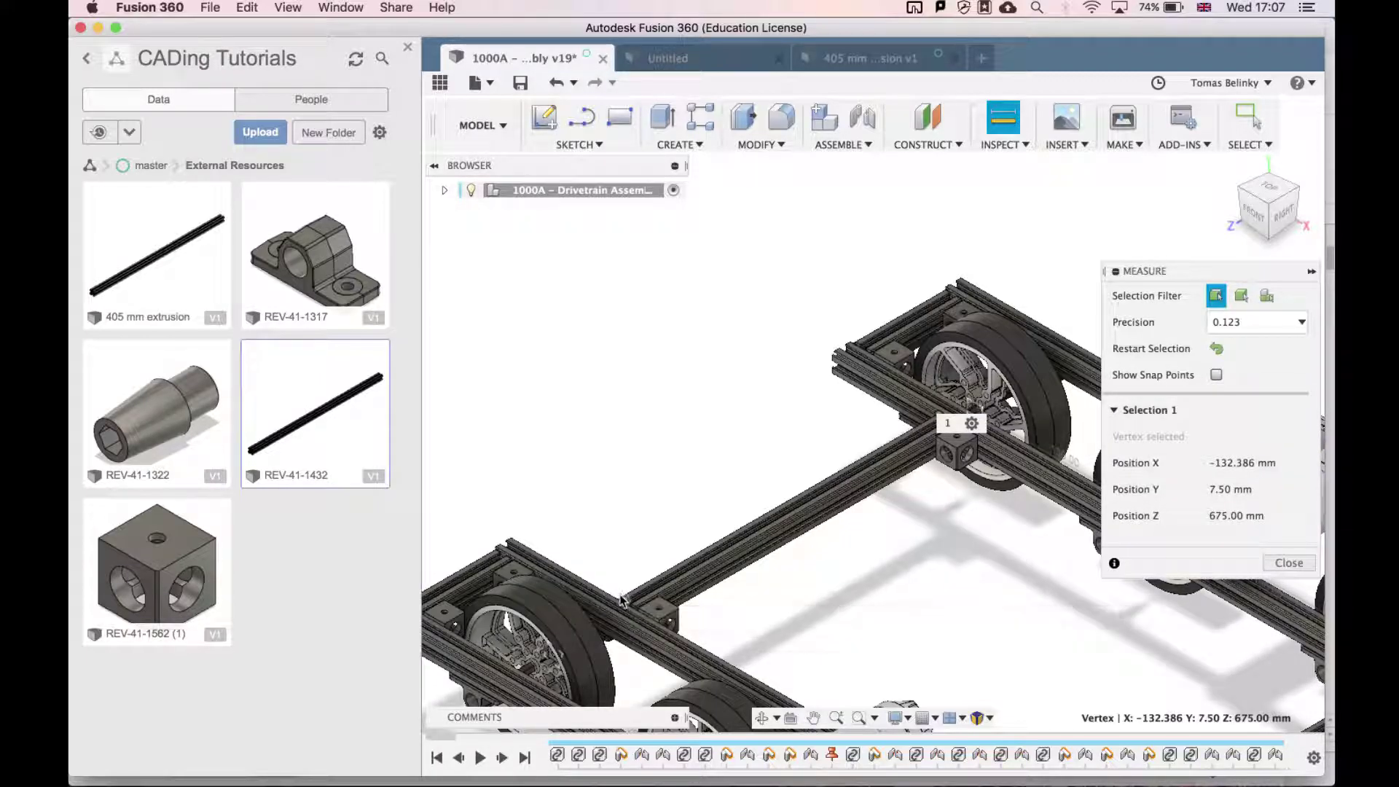
click(624, 600)
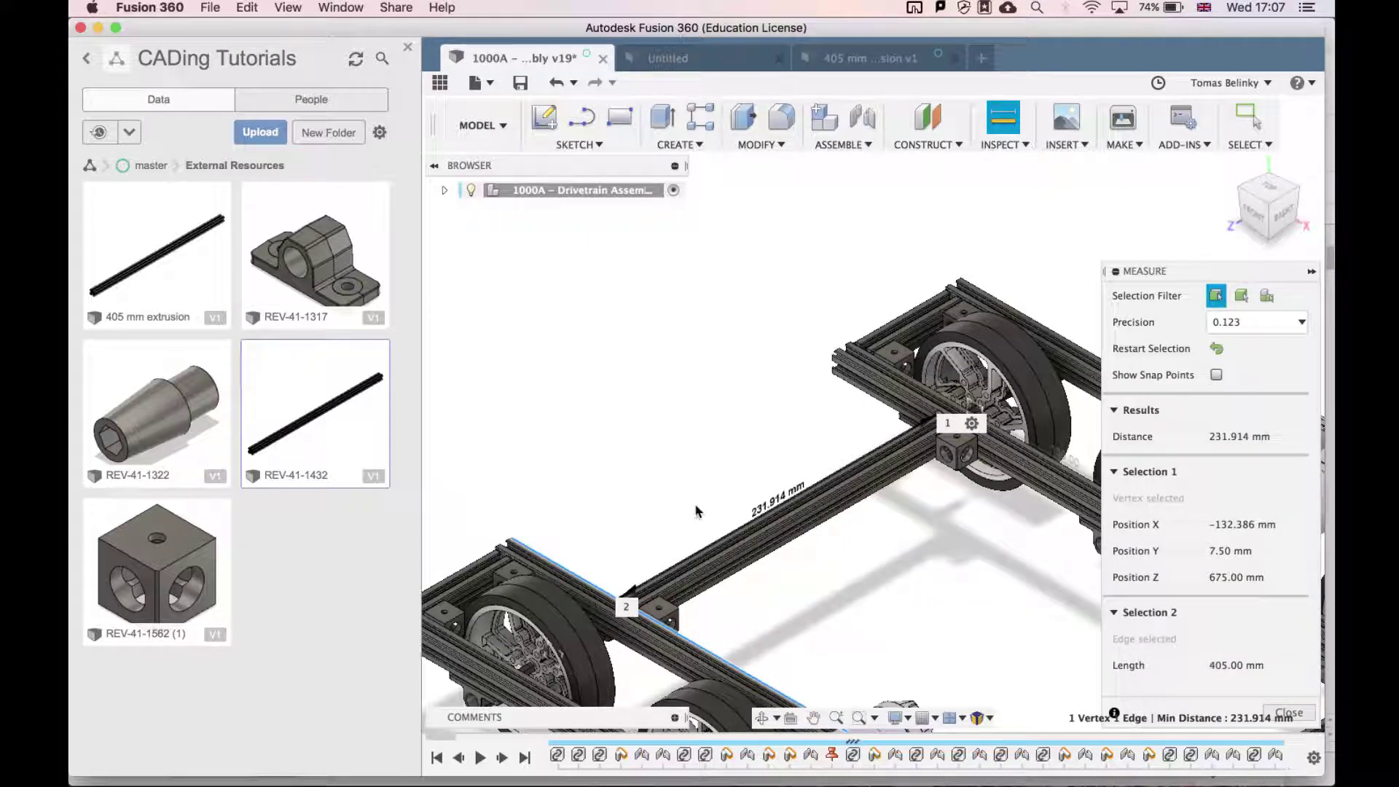
key(Escape)
key(i)
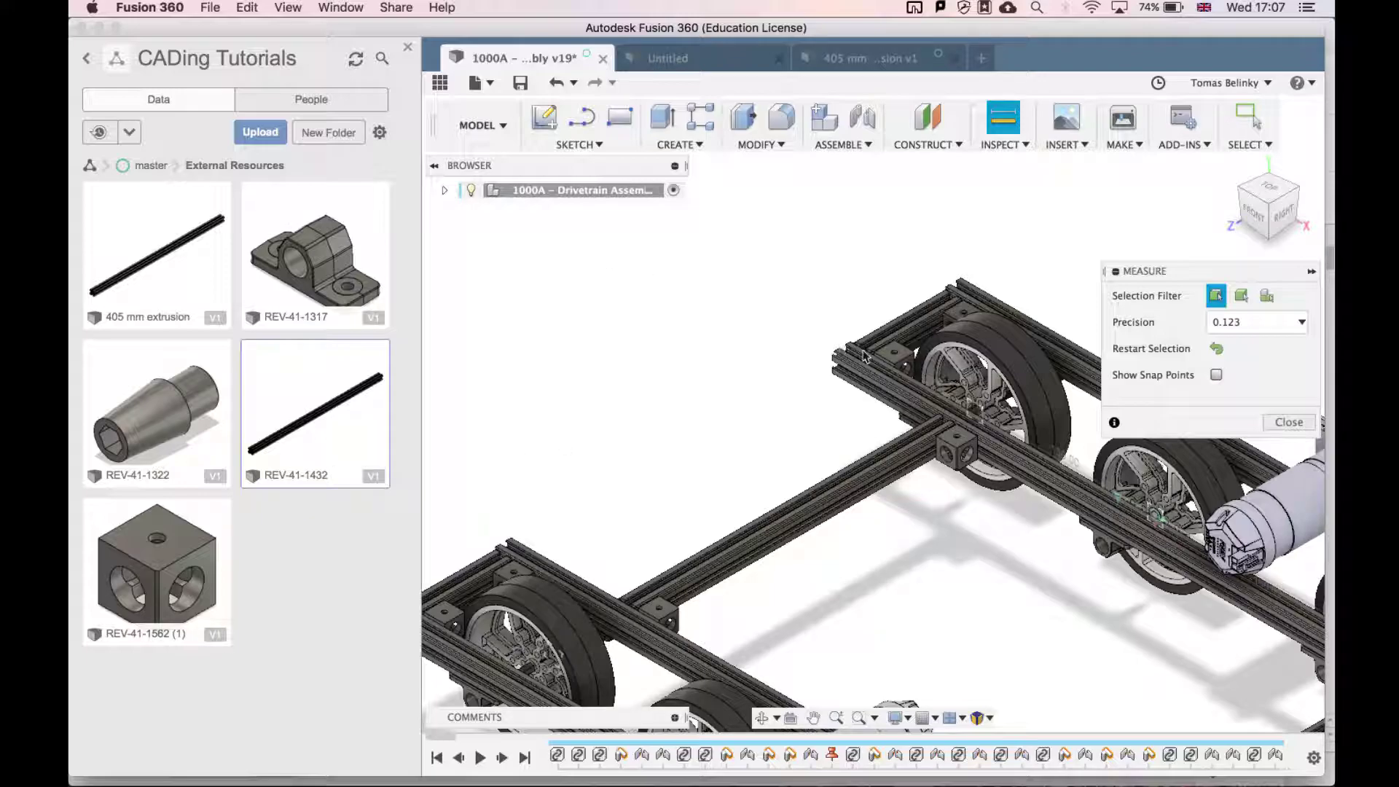
click(938, 420)
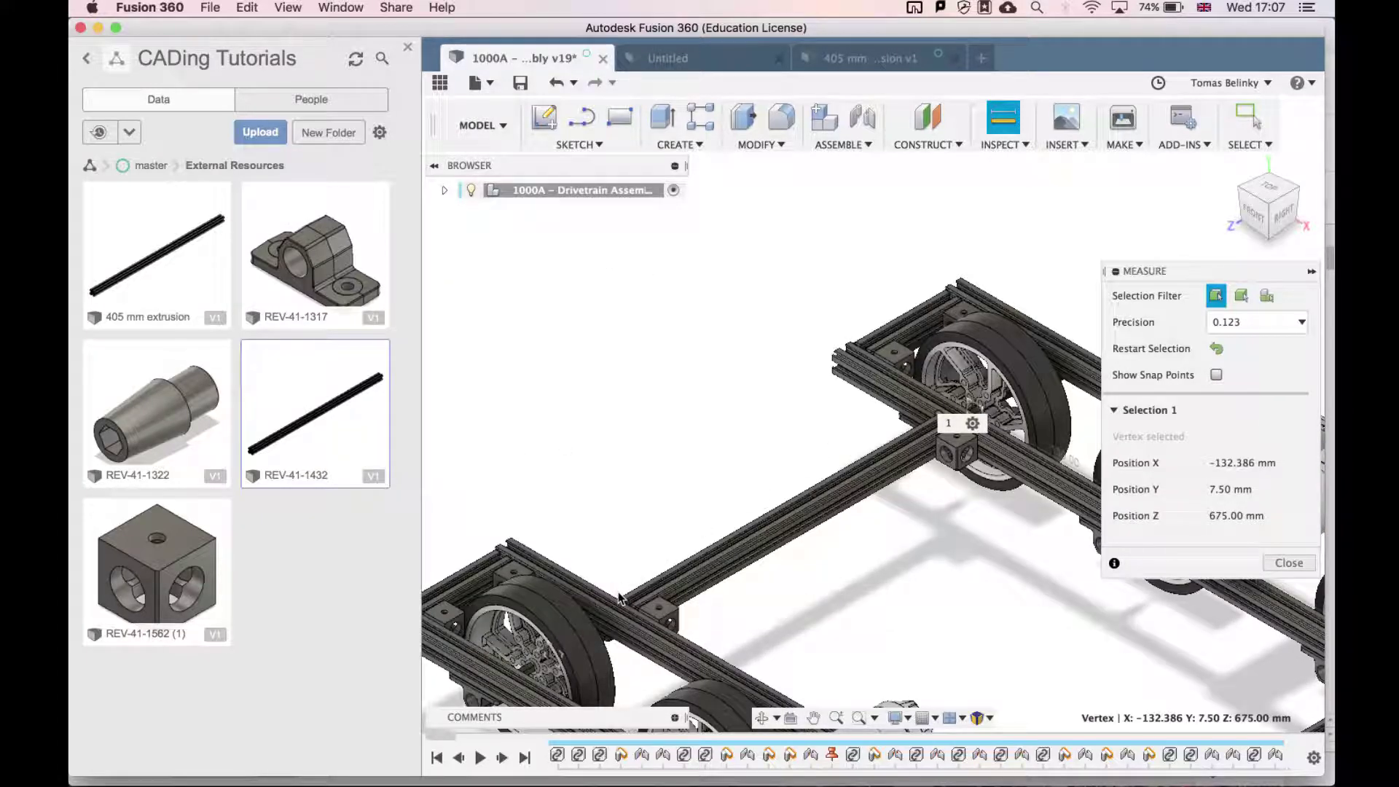
click(618, 594)
scroll(840, 556, up, 3)
scroll(839, 556, right, 3)
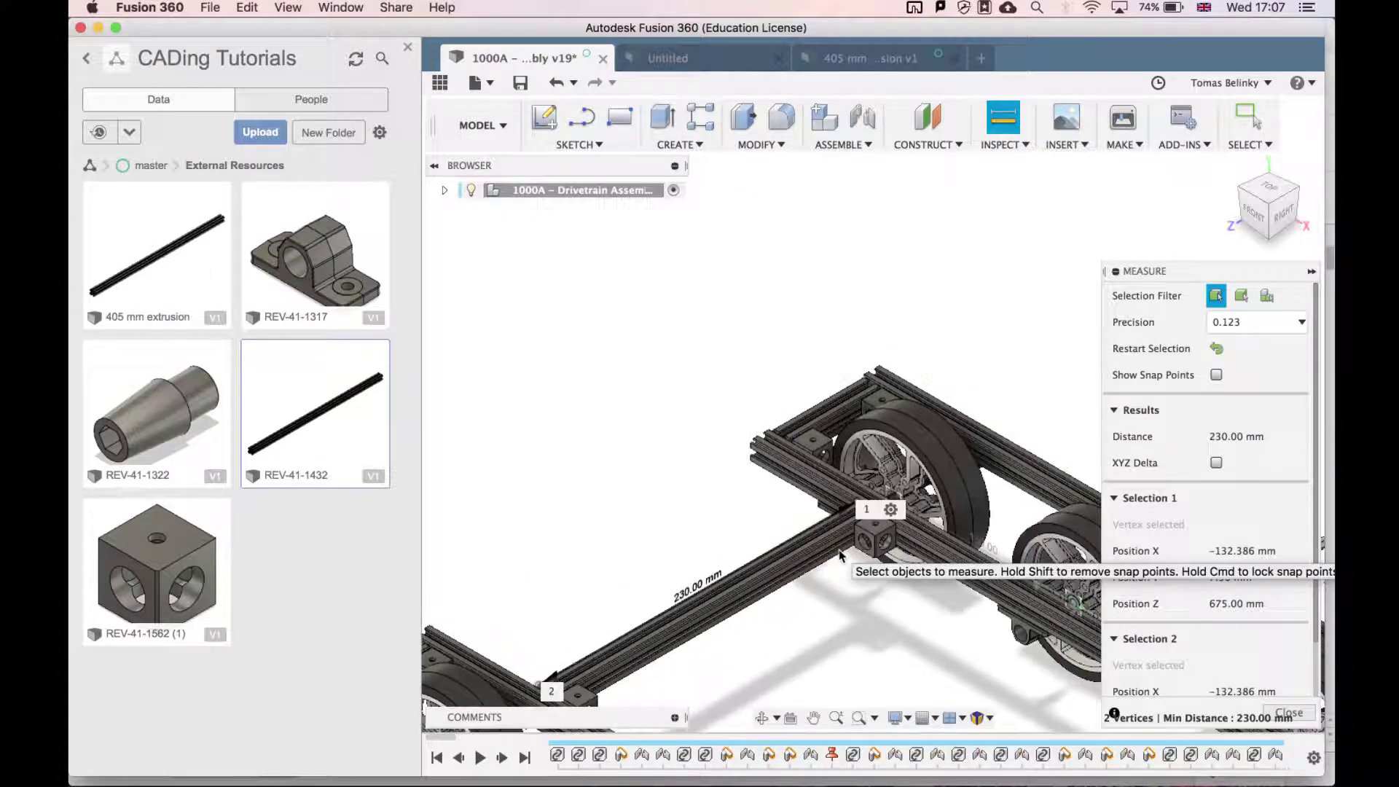
Step: Measure the length of the short extrusion joining the two rails beside the rear wheel, between its end corner points
key(Escape)
key(i)
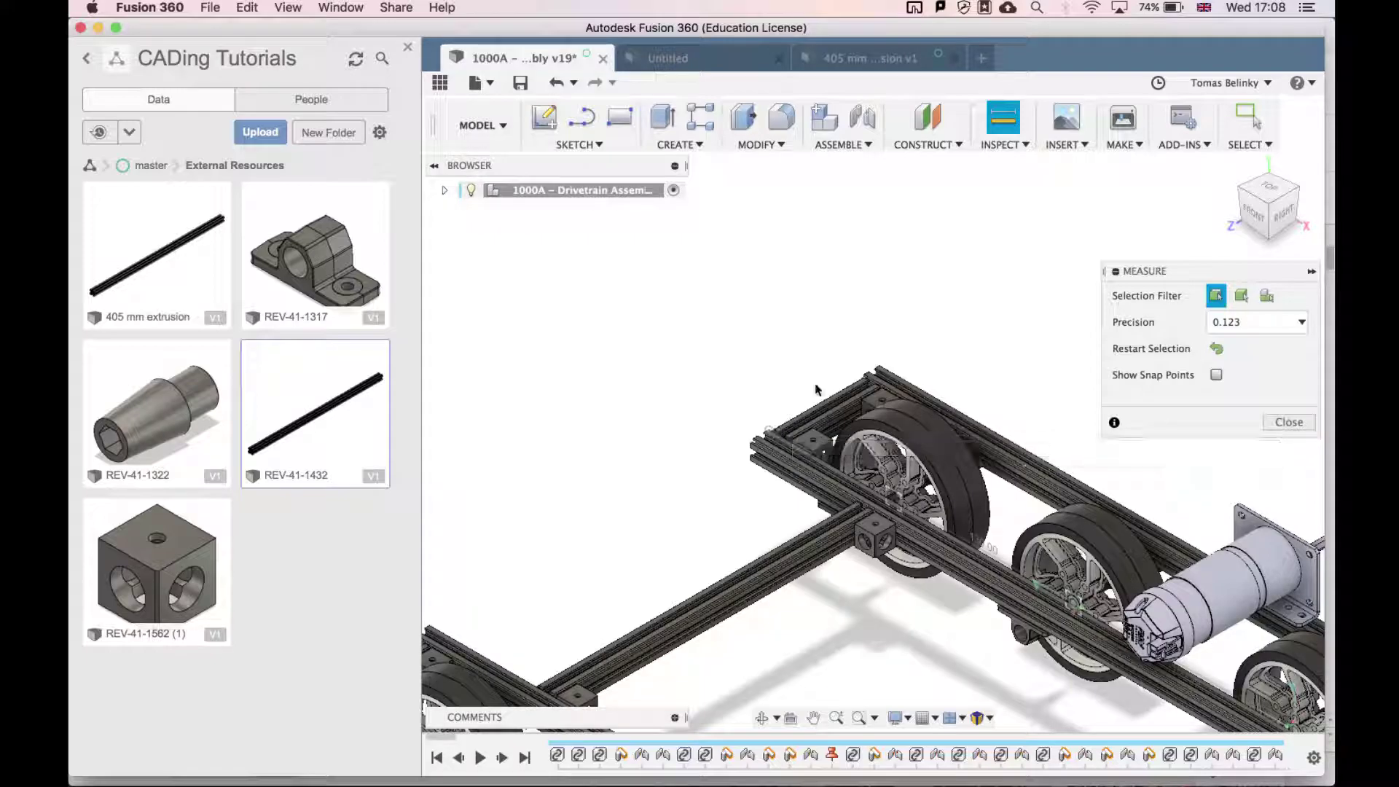
click(771, 430)
click(866, 377)
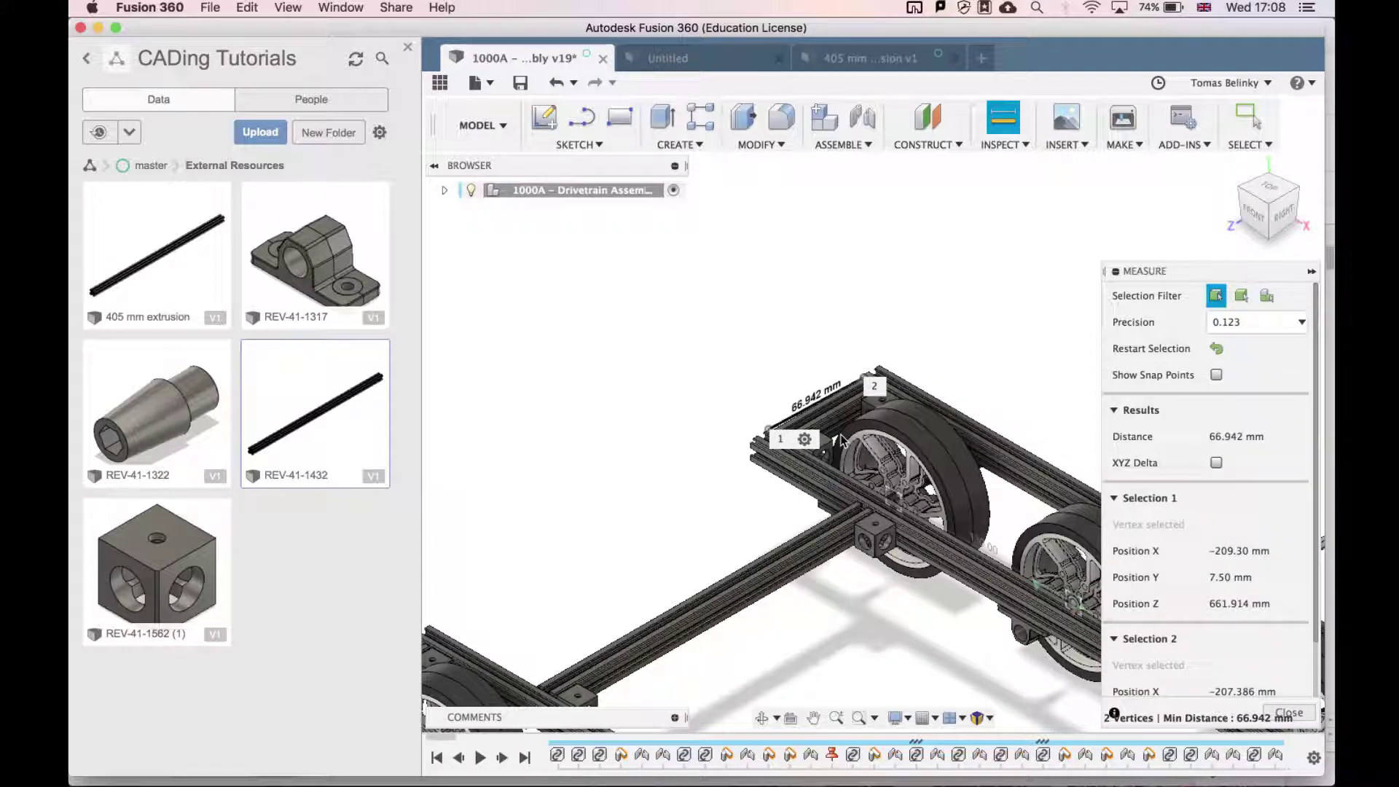
scroll(843, 438, up, 5)
scroll(842, 440, up, 3)
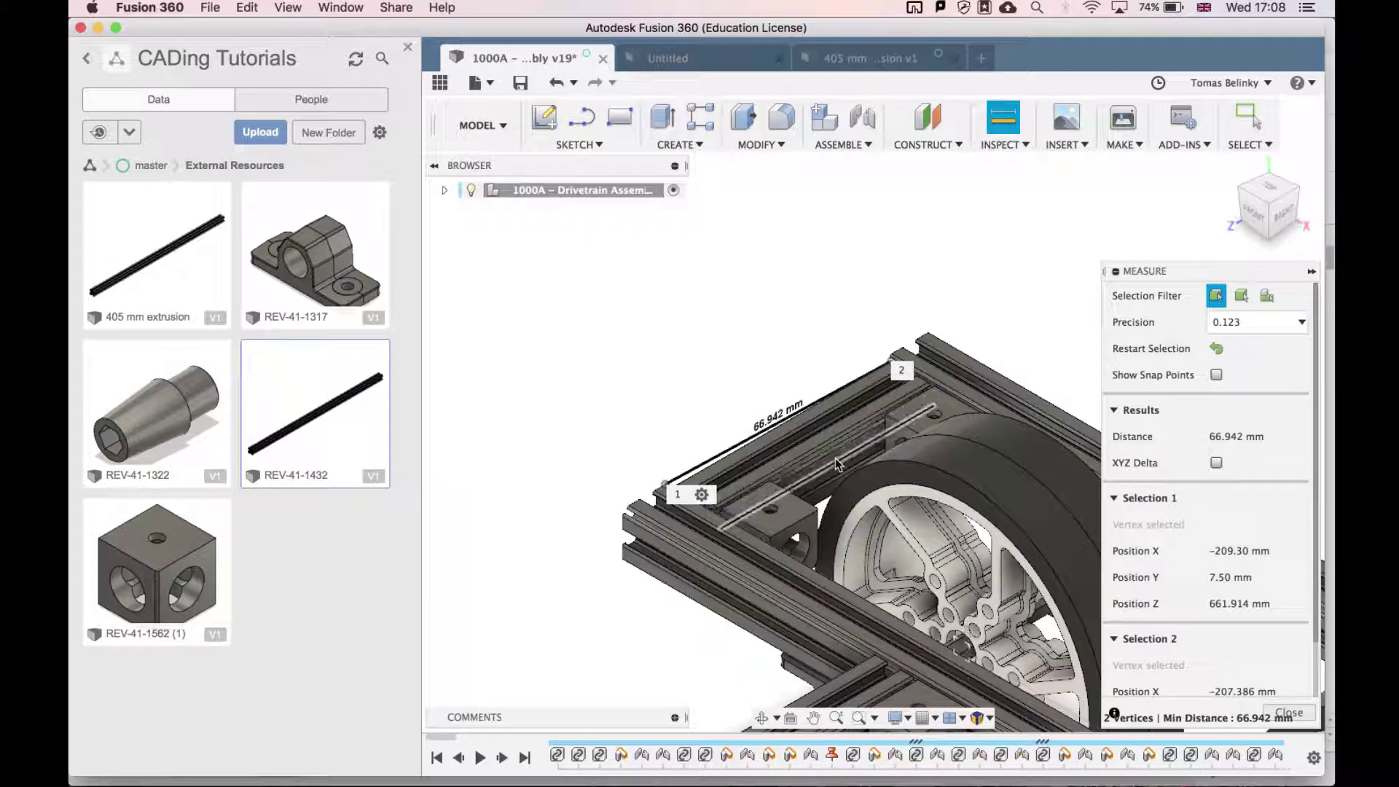
key(Escape)
key(i)
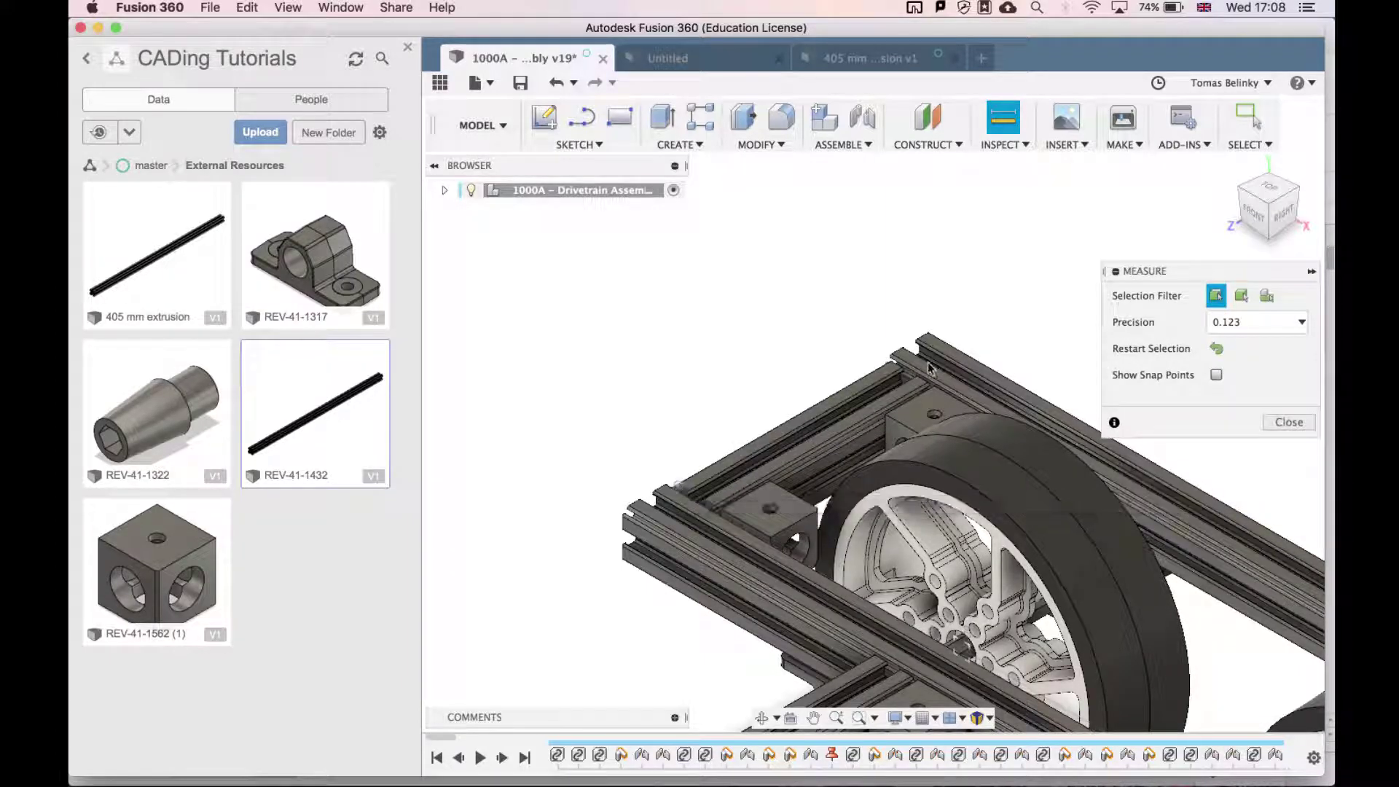
click(678, 486)
click(891, 366)
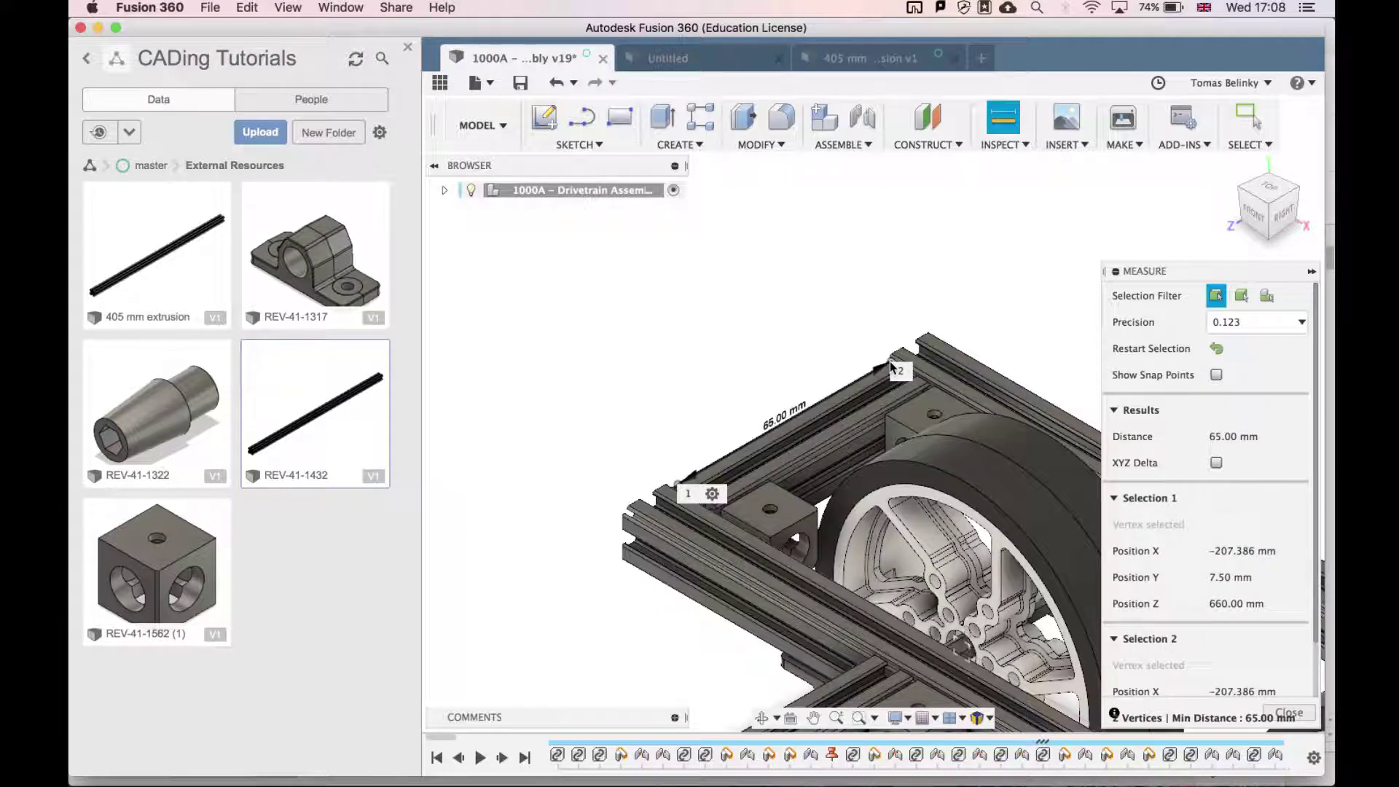
key(Escape)
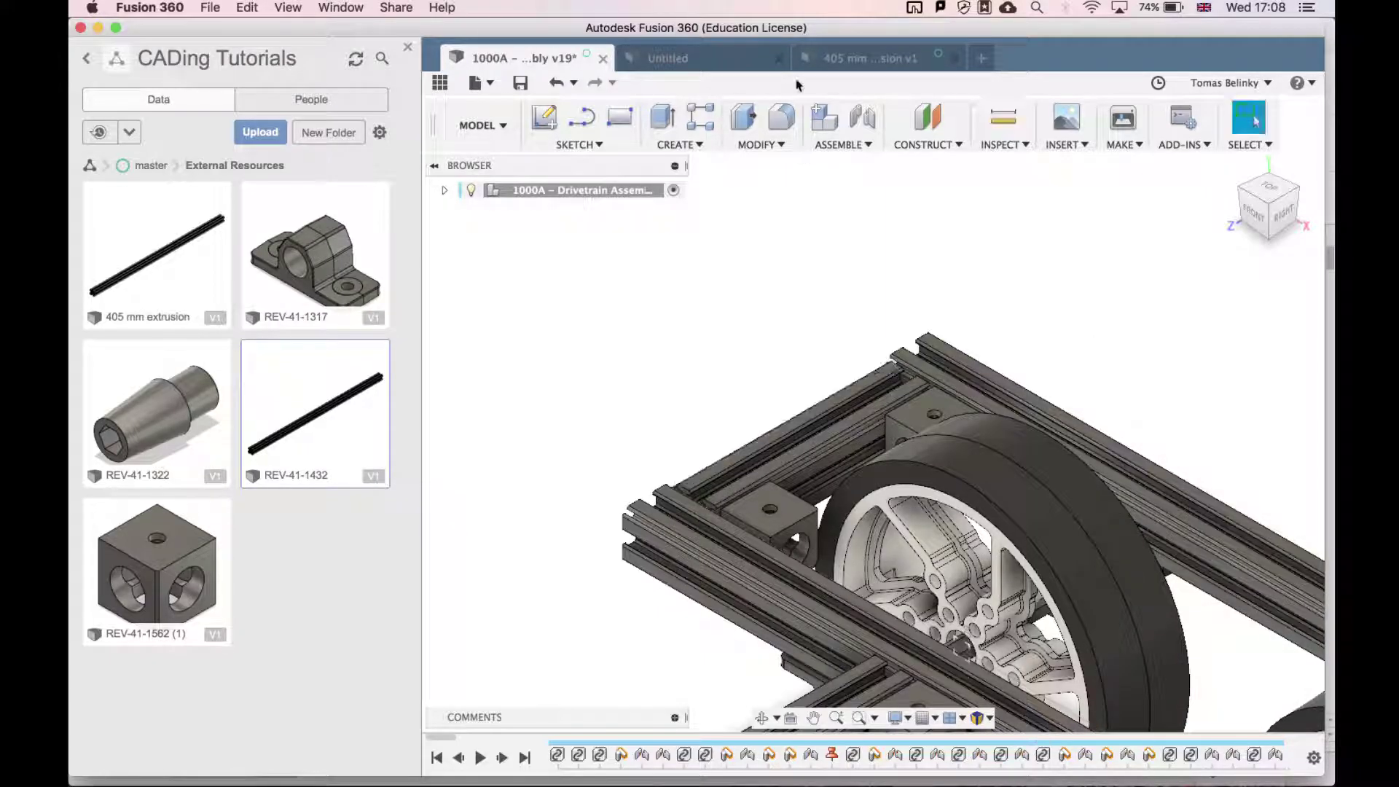
click(850, 51)
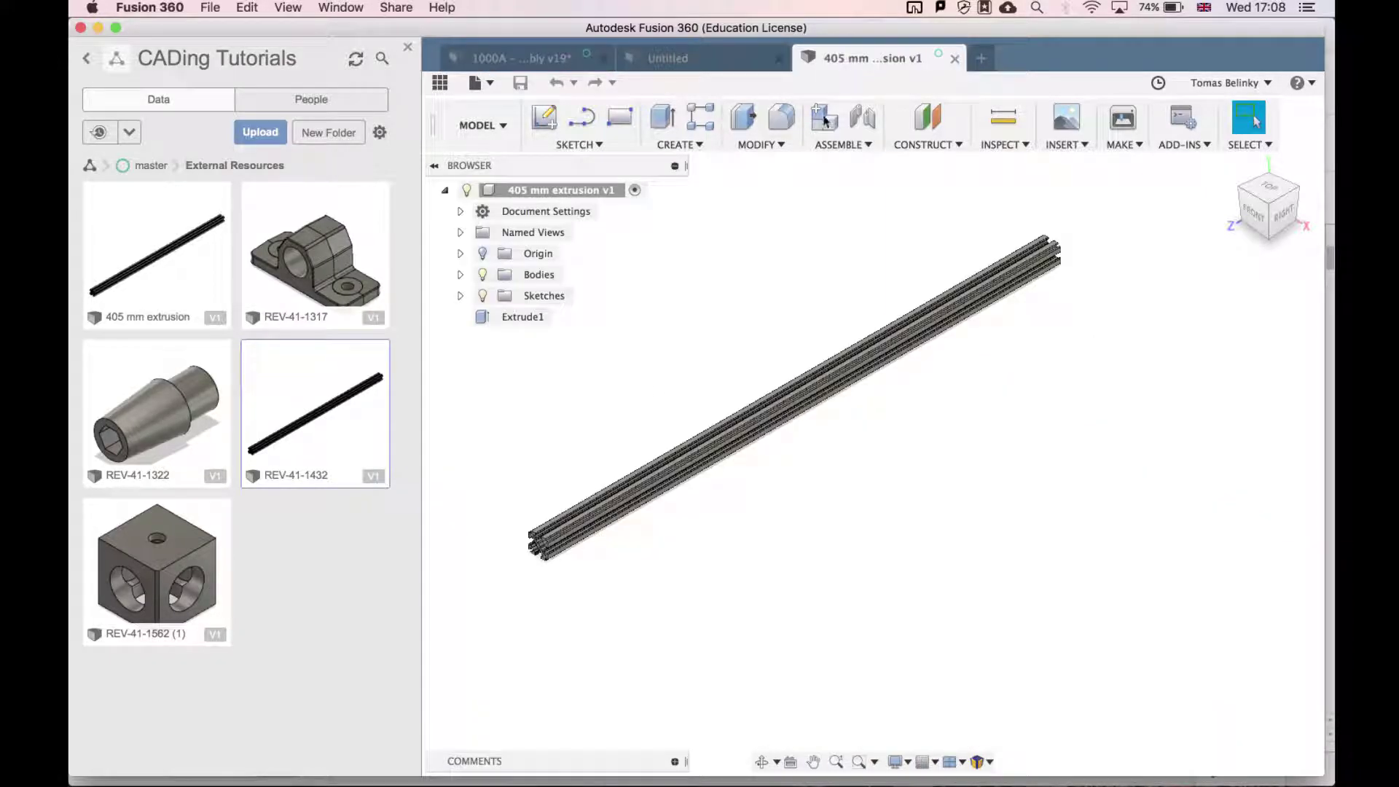
click(685, 57)
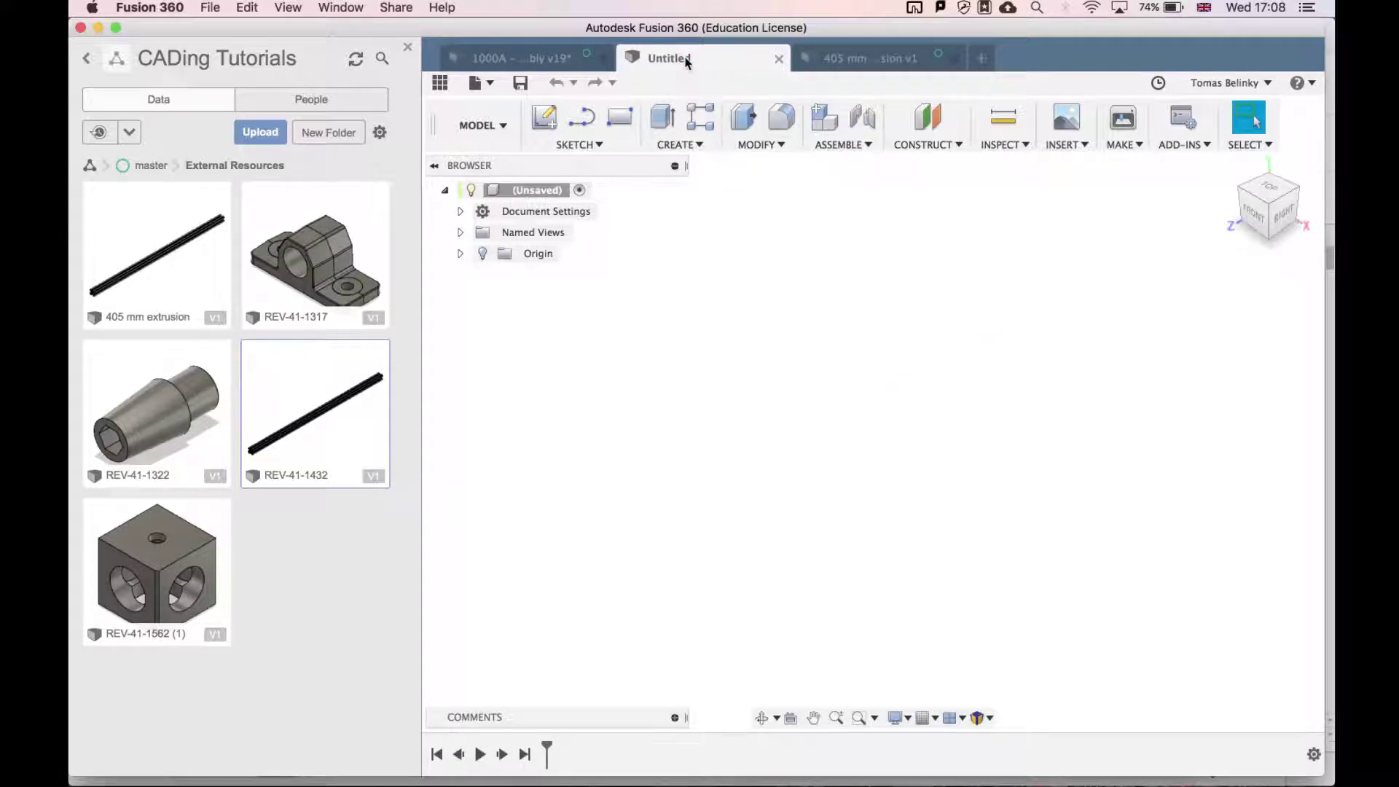
click(846, 63)
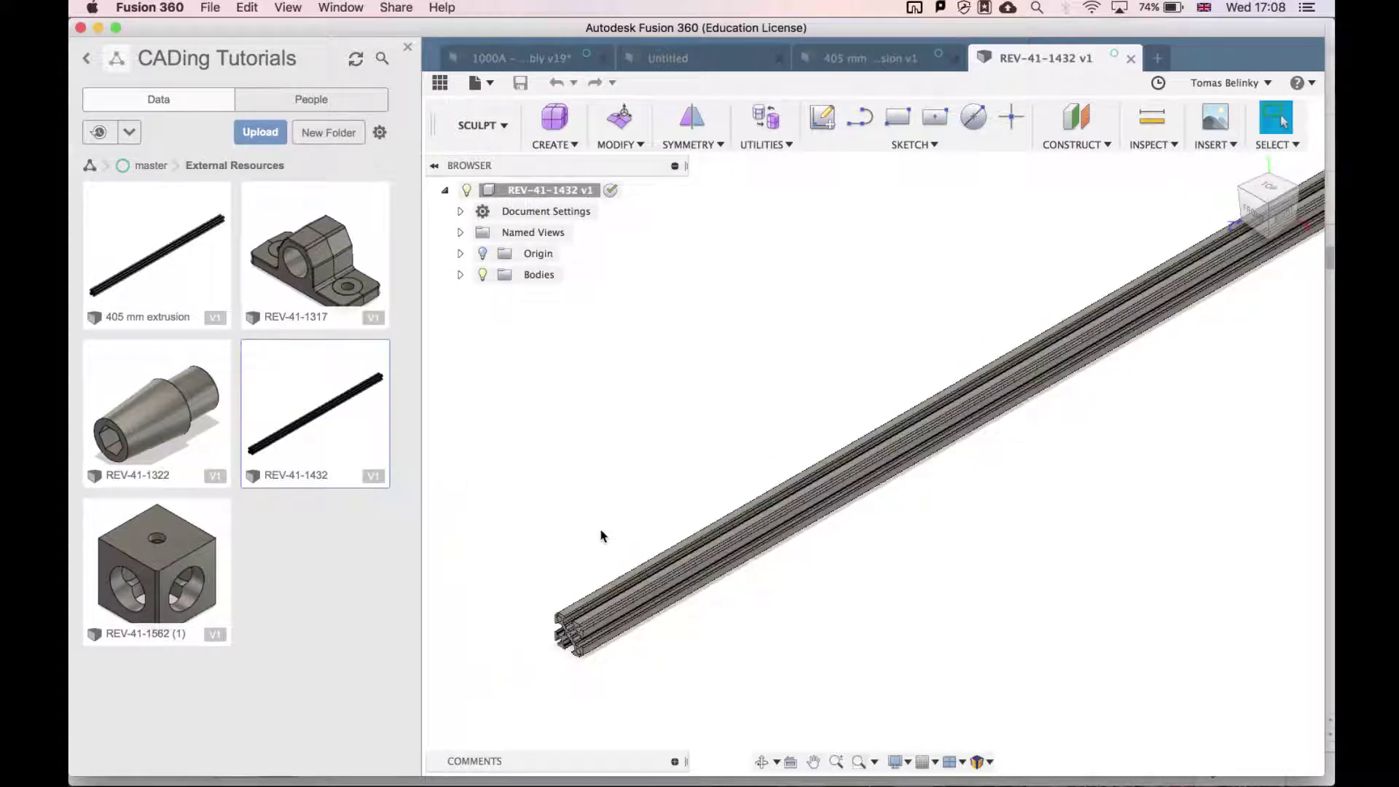
Step: Switch the REV-41-1432 design to the Model workspace and start a sketch on the extrusion's end face
click(481, 126)
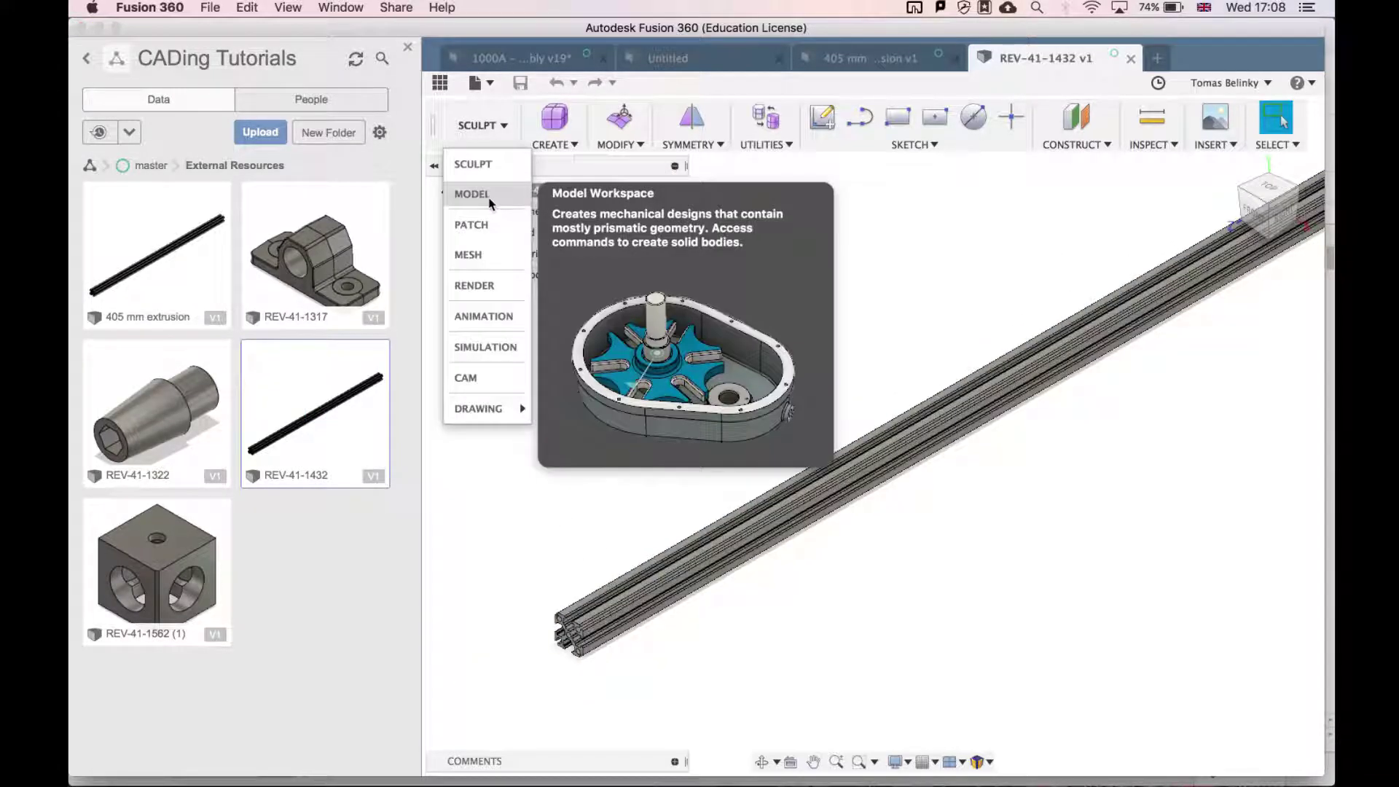
click(489, 195)
click(543, 120)
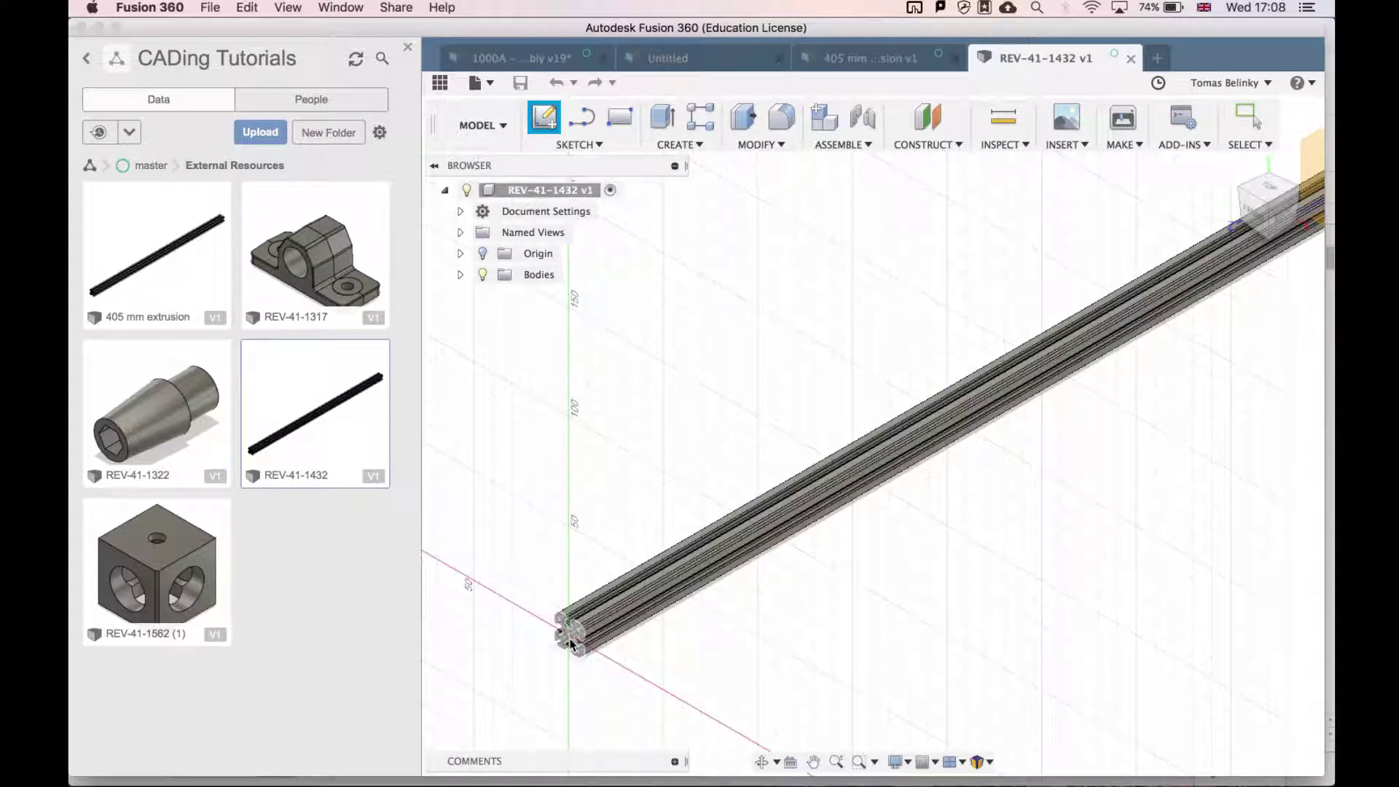
click(575, 643)
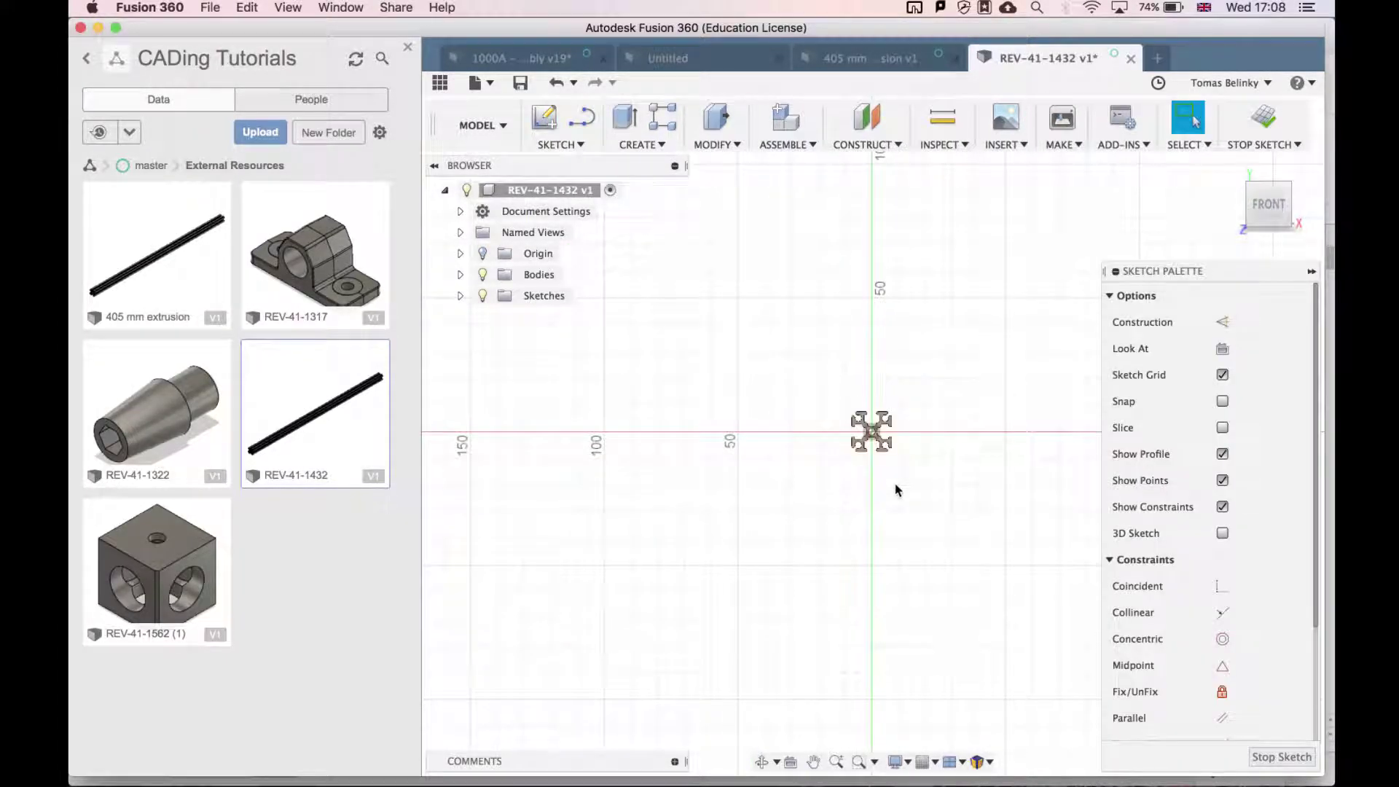
Step: Draw a 15 mm by 15 mm center rectangle on the midpoint of the cross-section and finish the sketch
key(r)
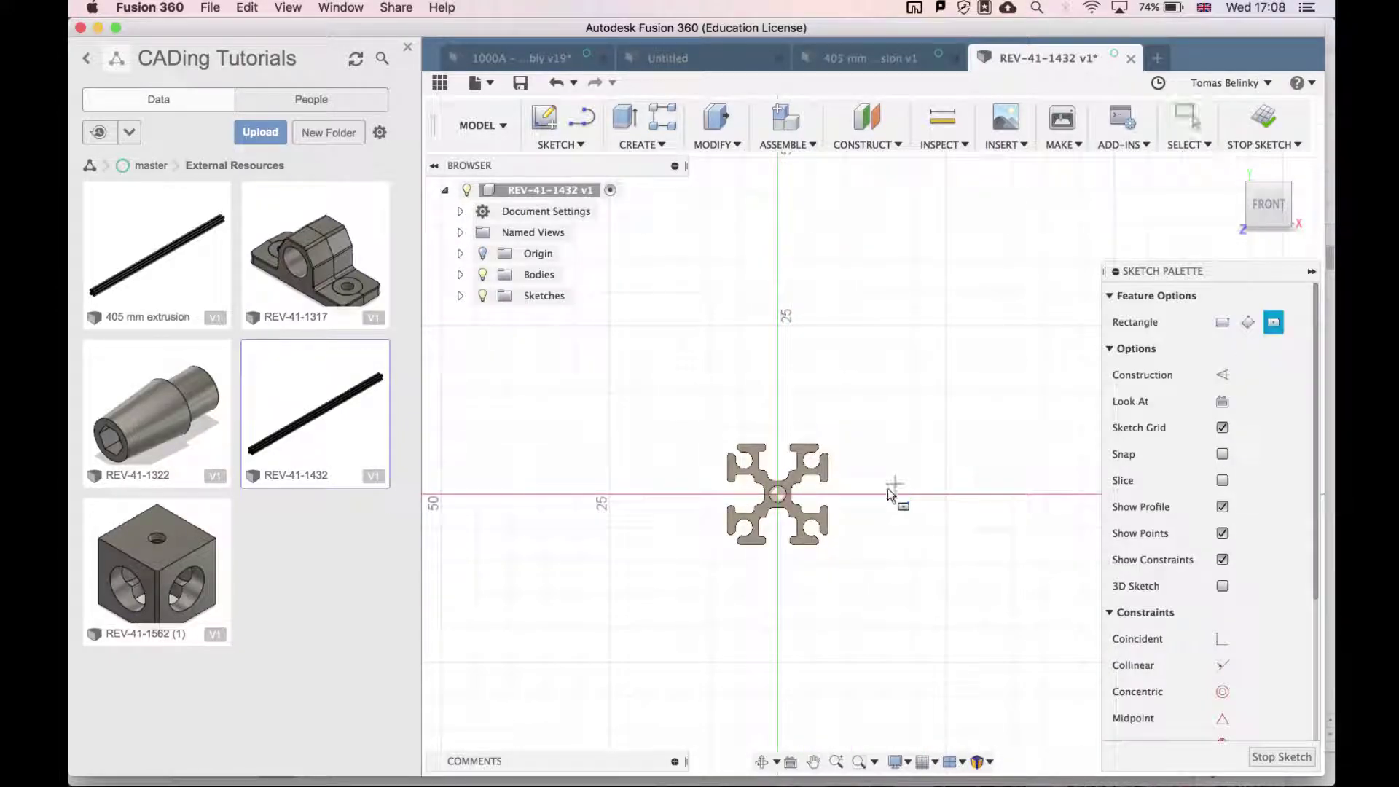
click(778, 496)
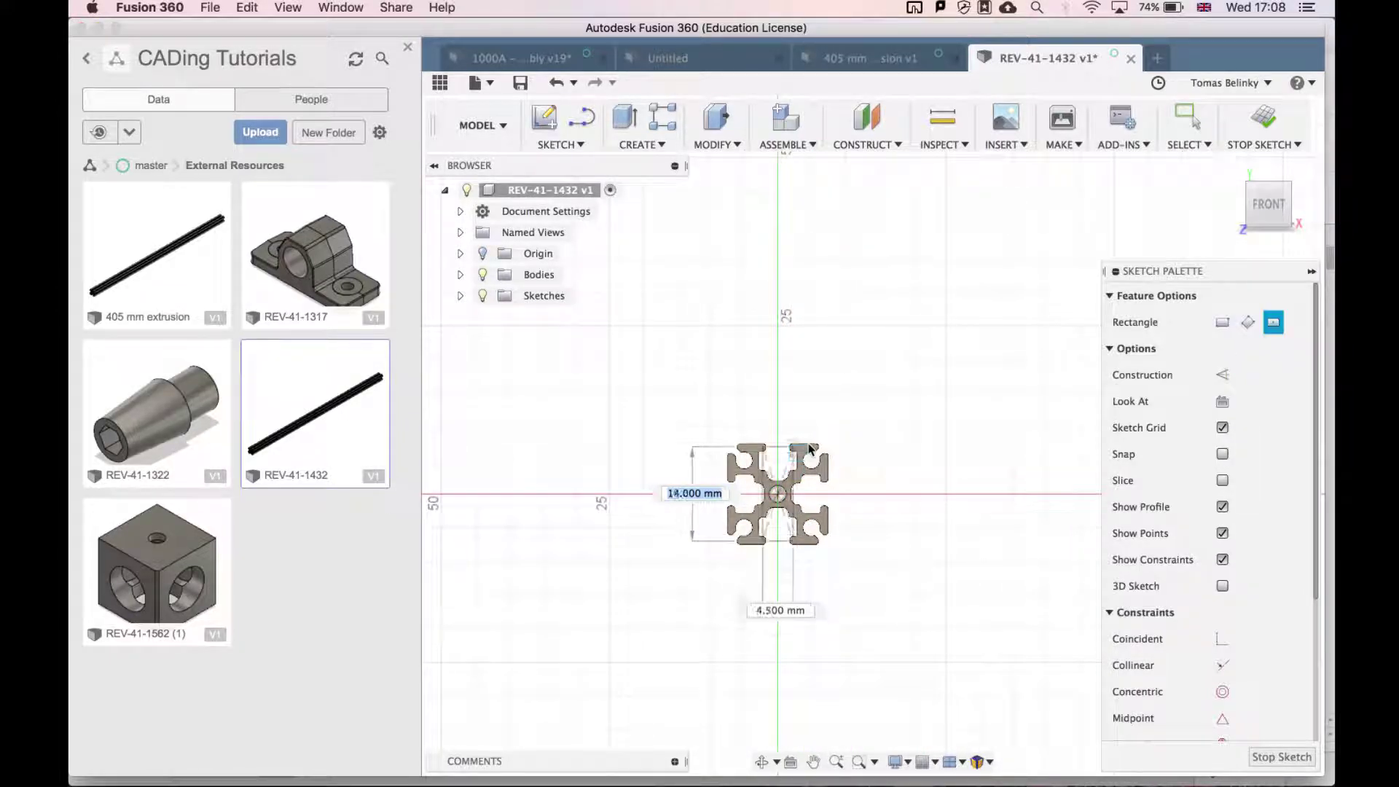
text(15)
key(Tab)
text(15)
key(Tab)
key(Return)
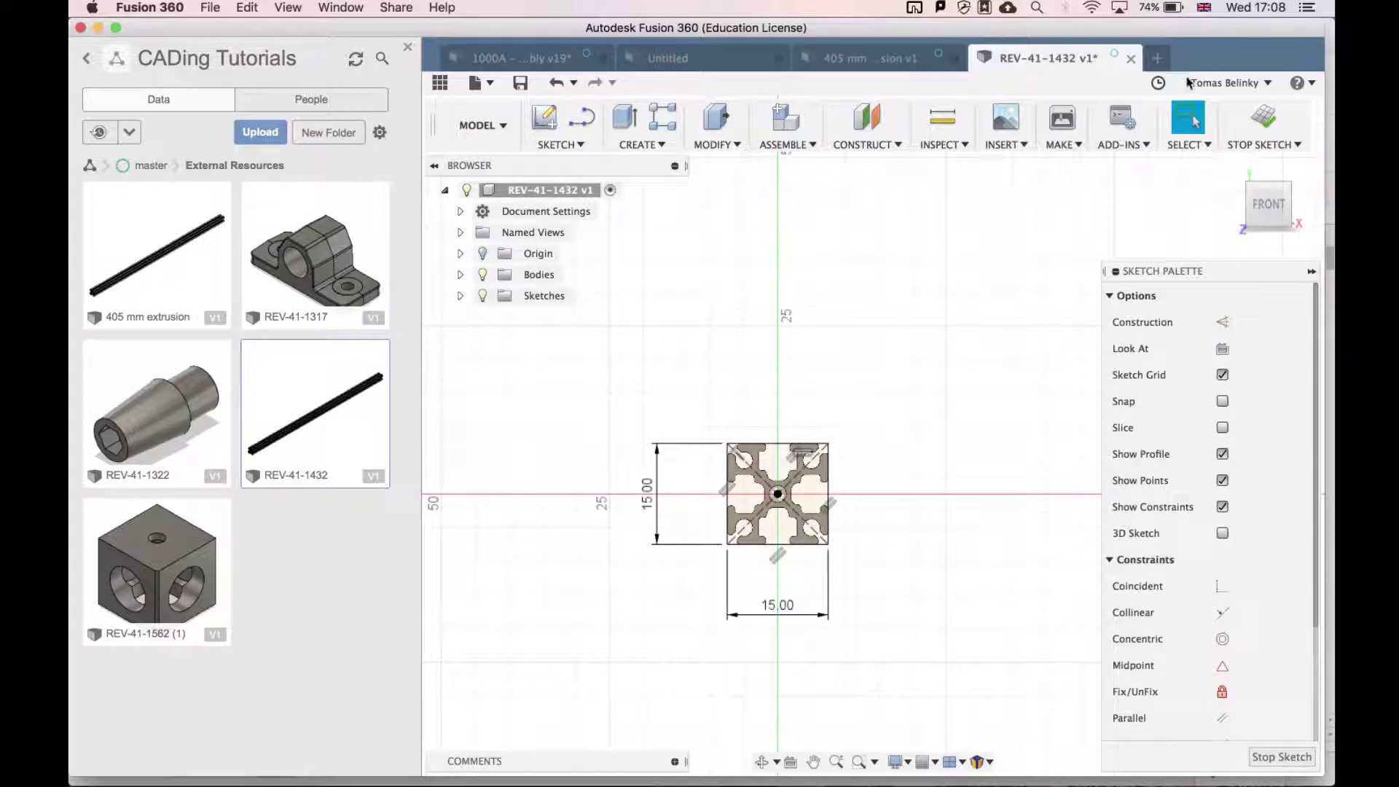
click(1264, 118)
Step: Extrude the cross-section profile -65 mm with the Intersect operation, keeping only that length of the extrusion
key(e)
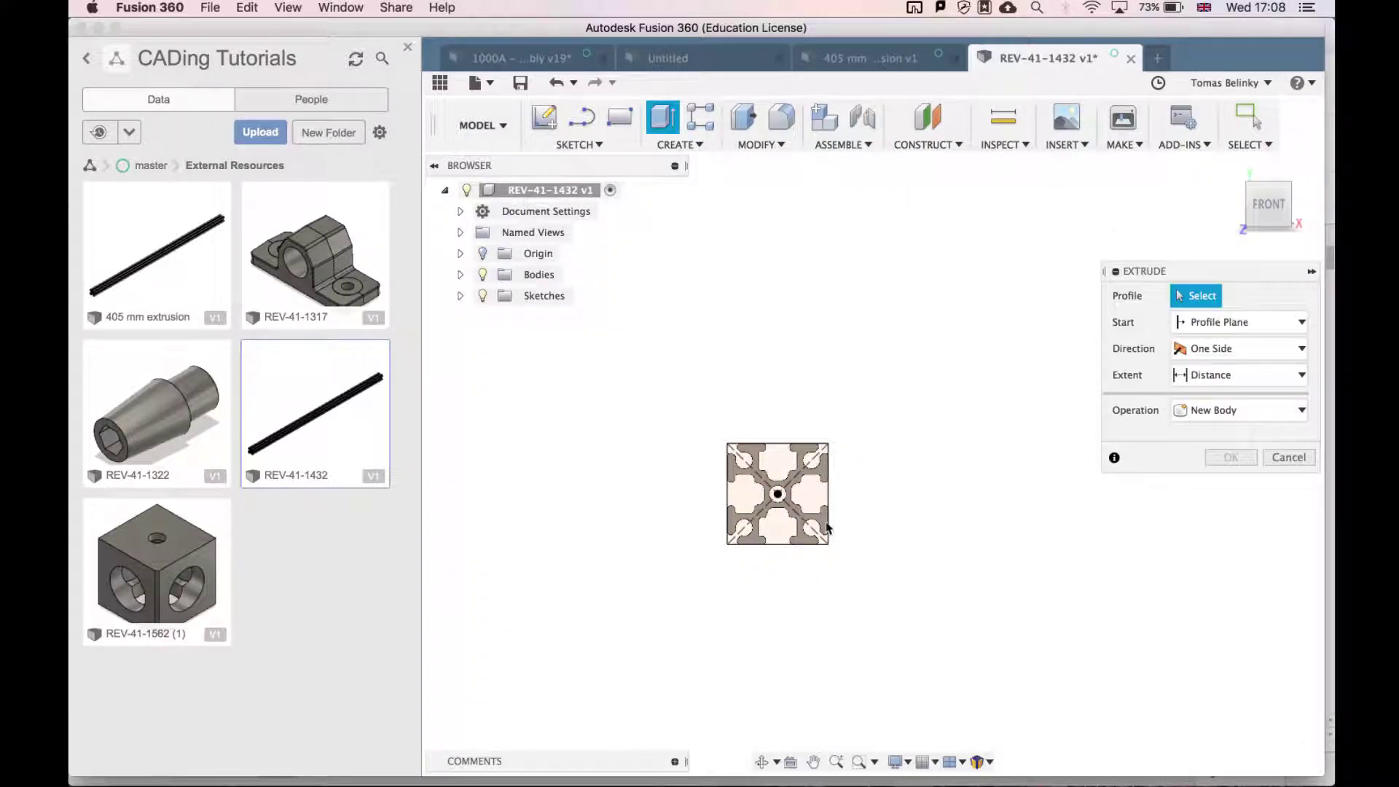
click(805, 519)
click(1284, 219)
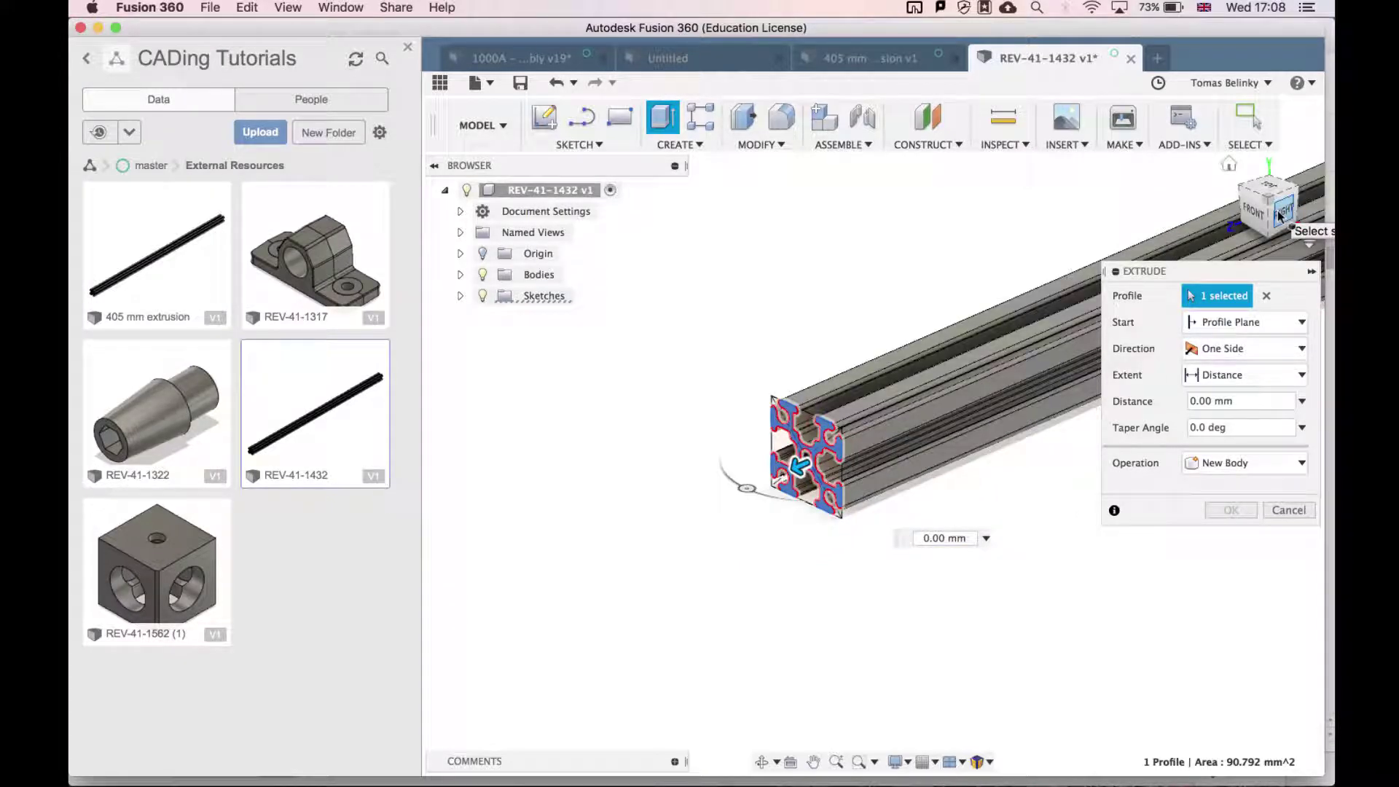
click(940, 537)
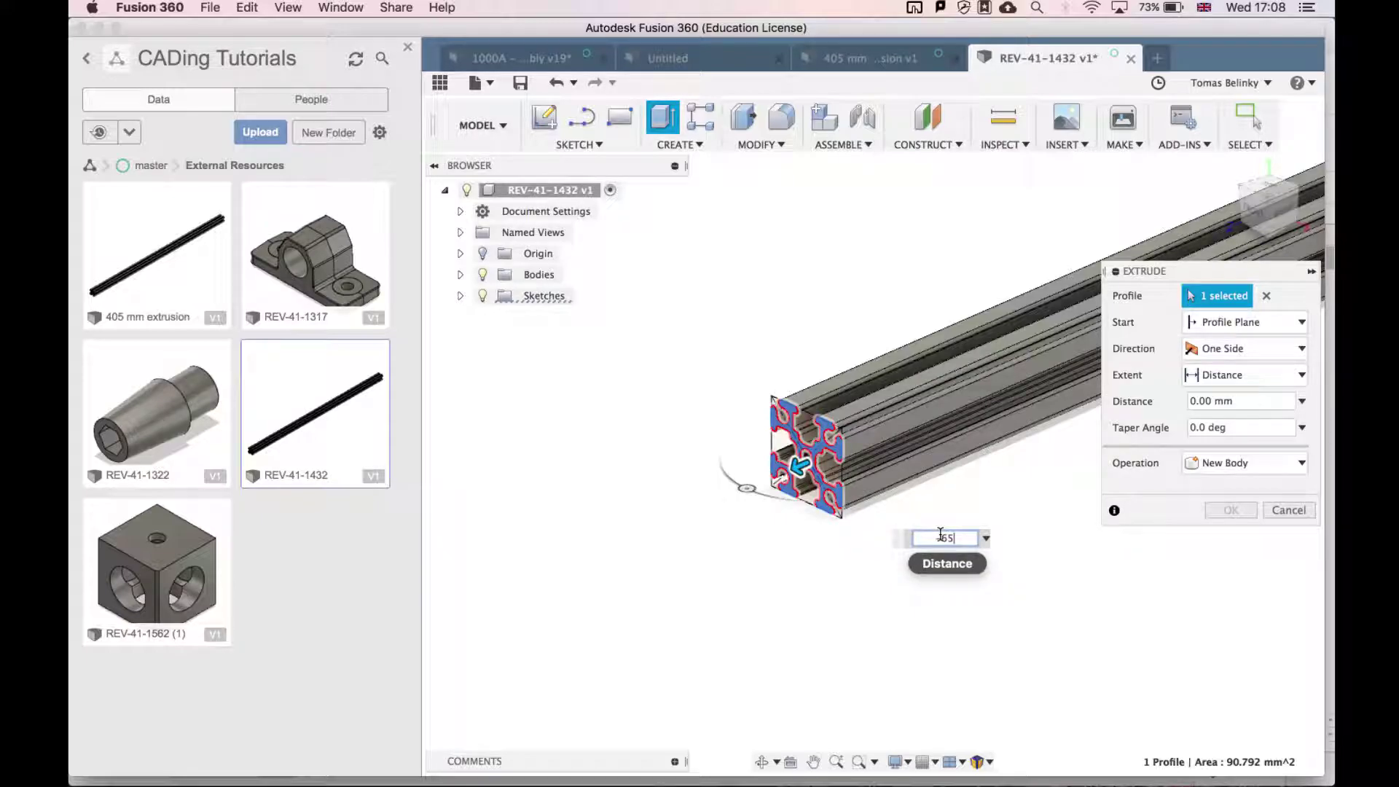
text(-65)
key(Return)
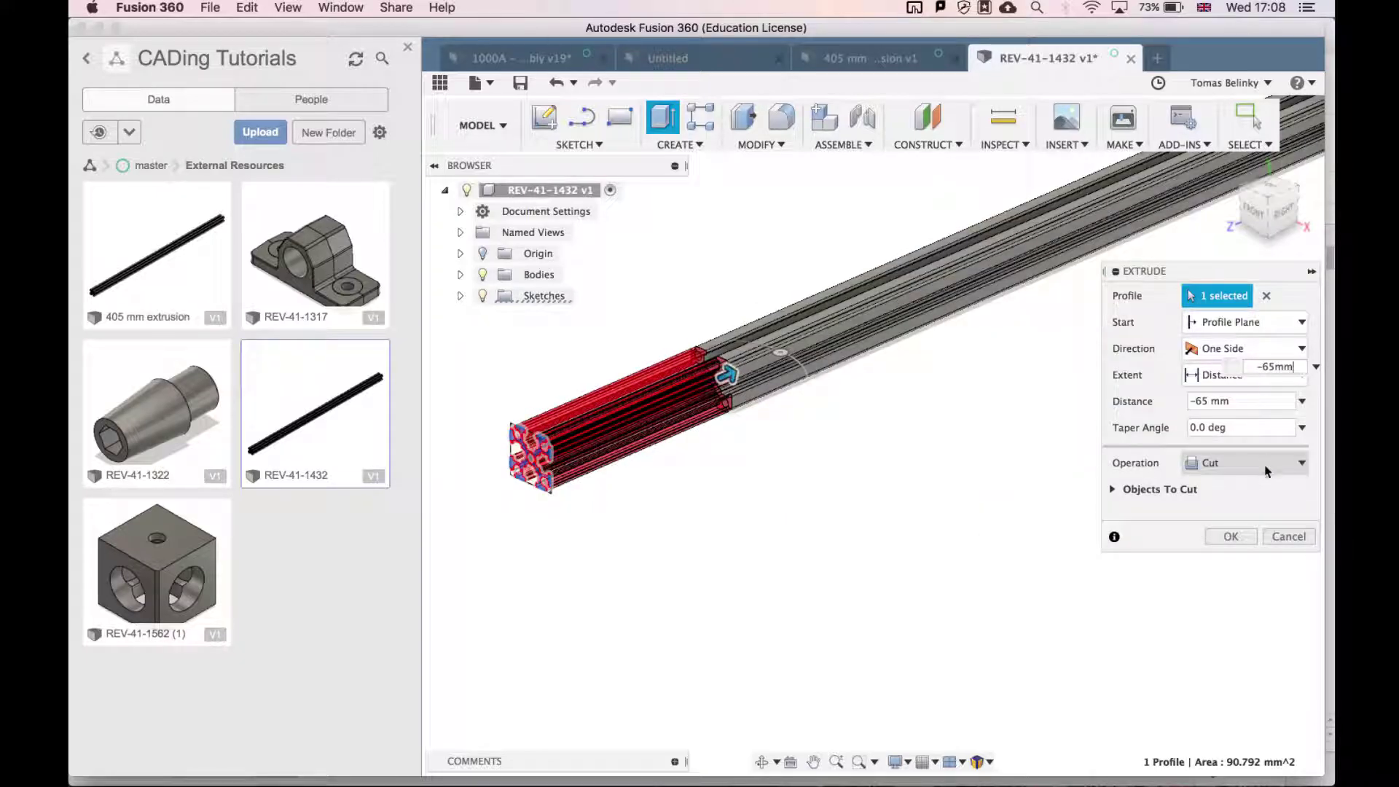
click(1266, 466)
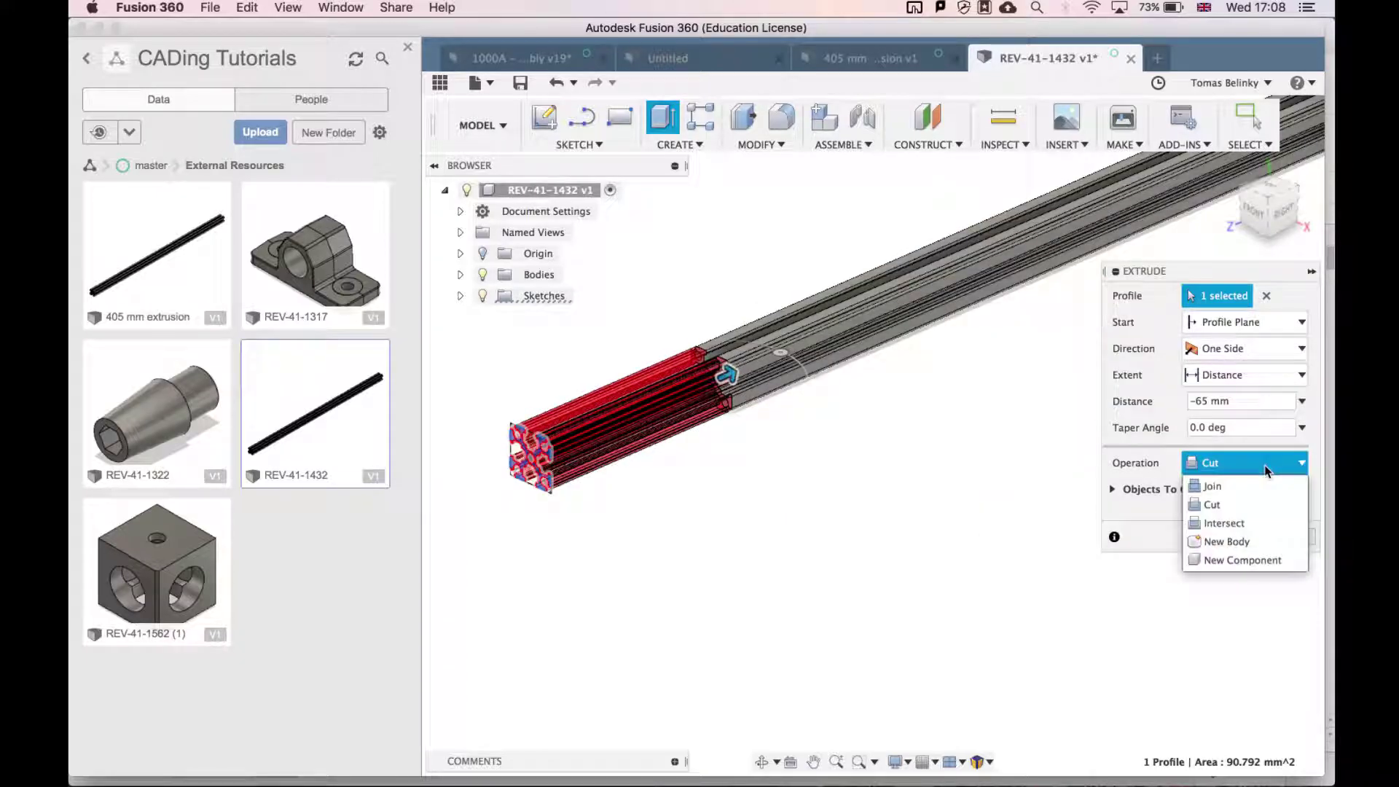
click(1247, 526)
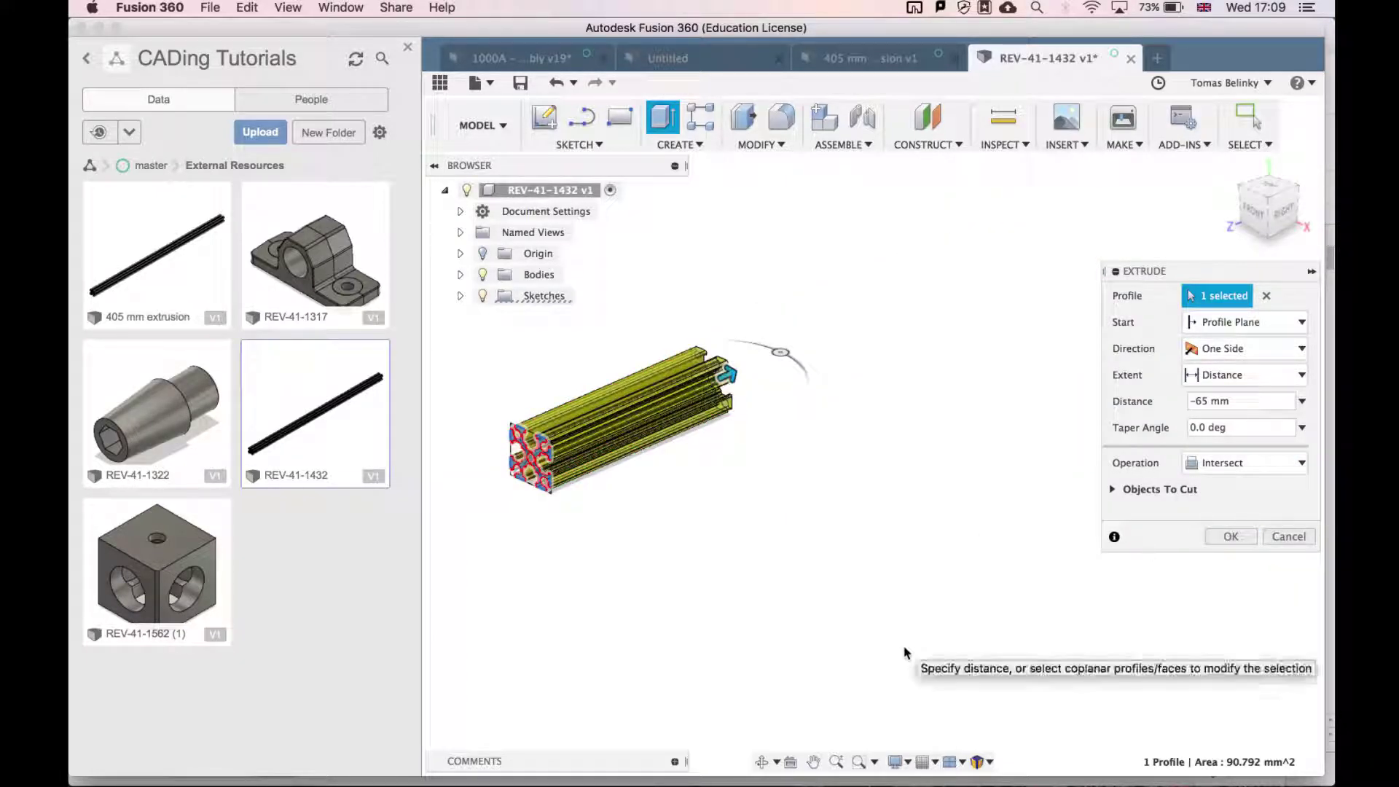
click(1231, 537)
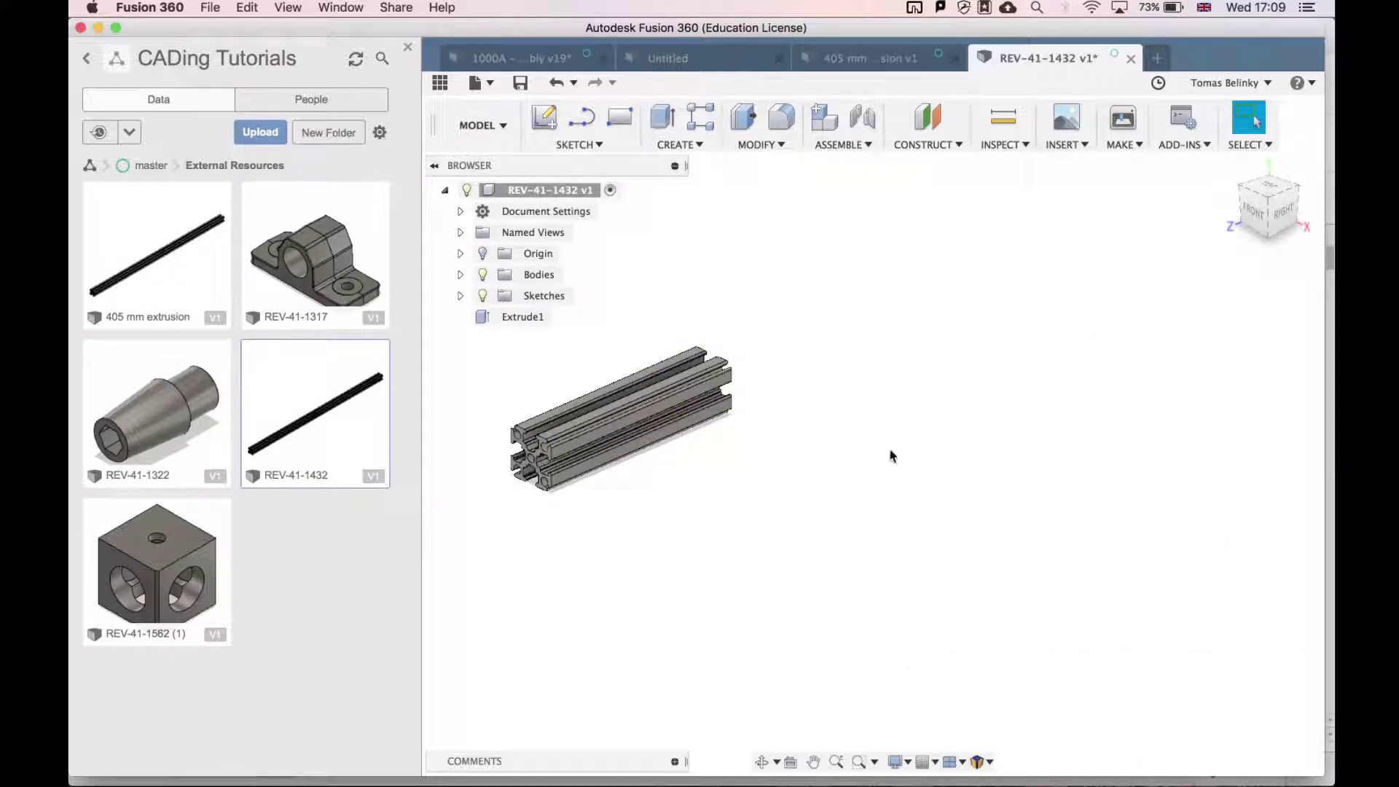
Step: Save the short part as a new design named "65mm extrusion" in the External Resources folder
click(212, 9)
click(255, 99)
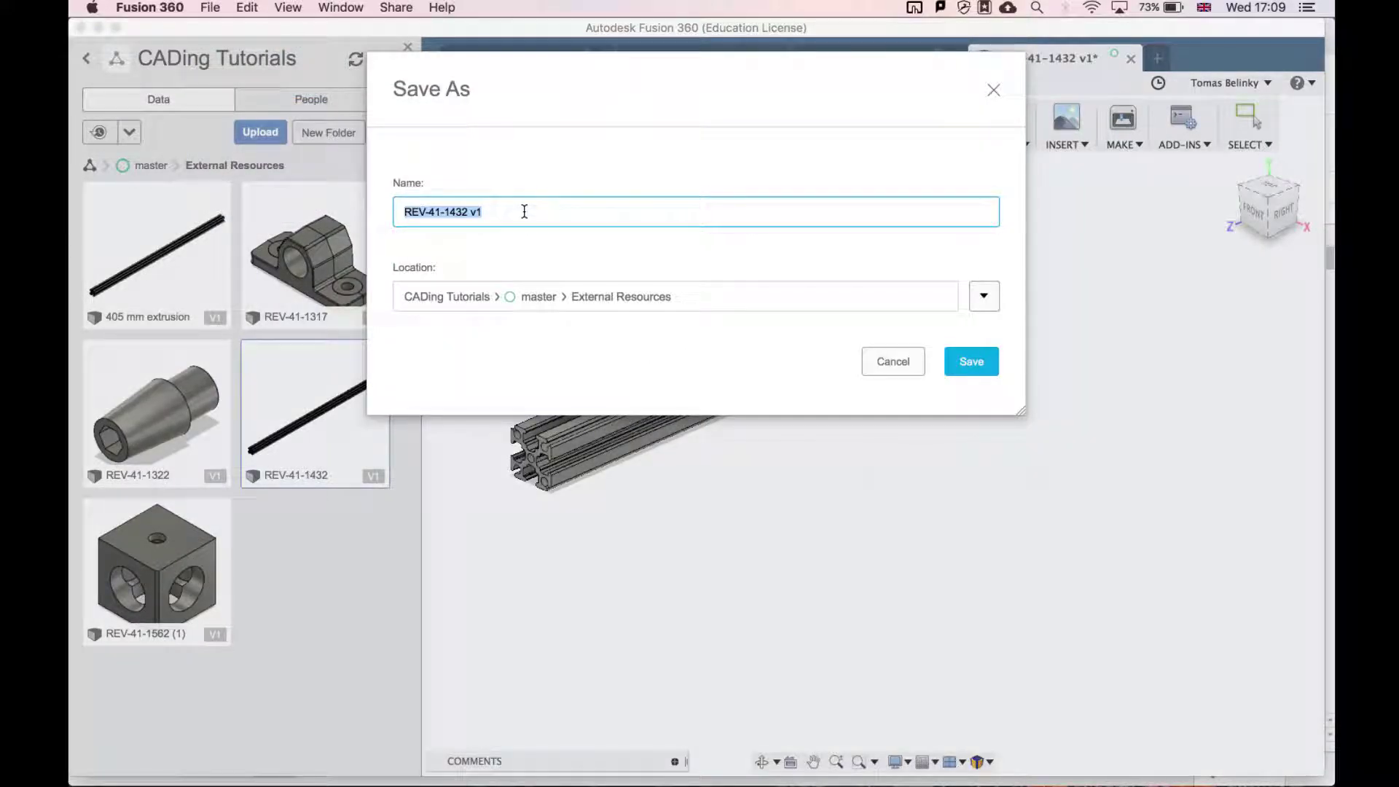
text(65mm extrusion)
key(Return)
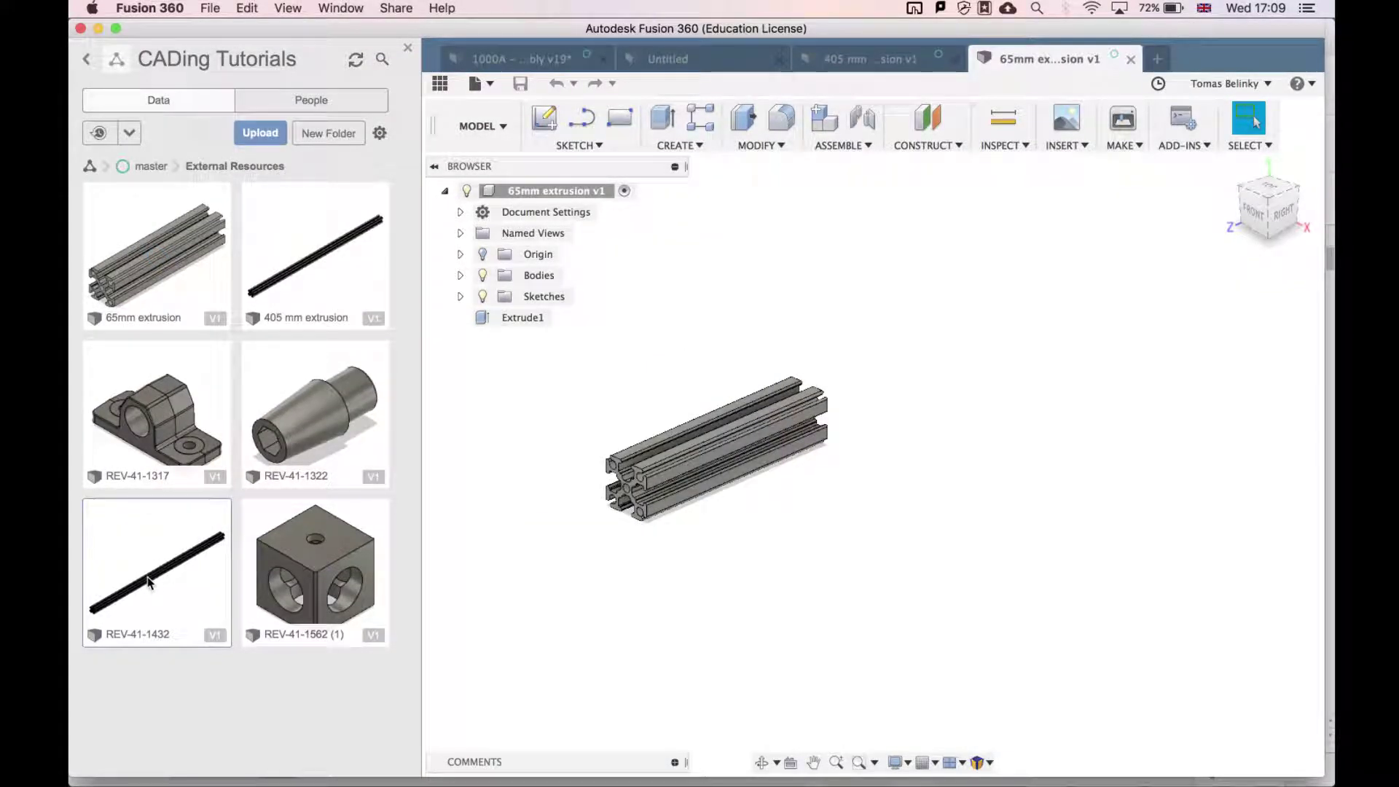
Step: Open the REV-41-1432 design, switch it to the Model workspace and start a sketch on the extrusion's end face
right_click(159, 596)
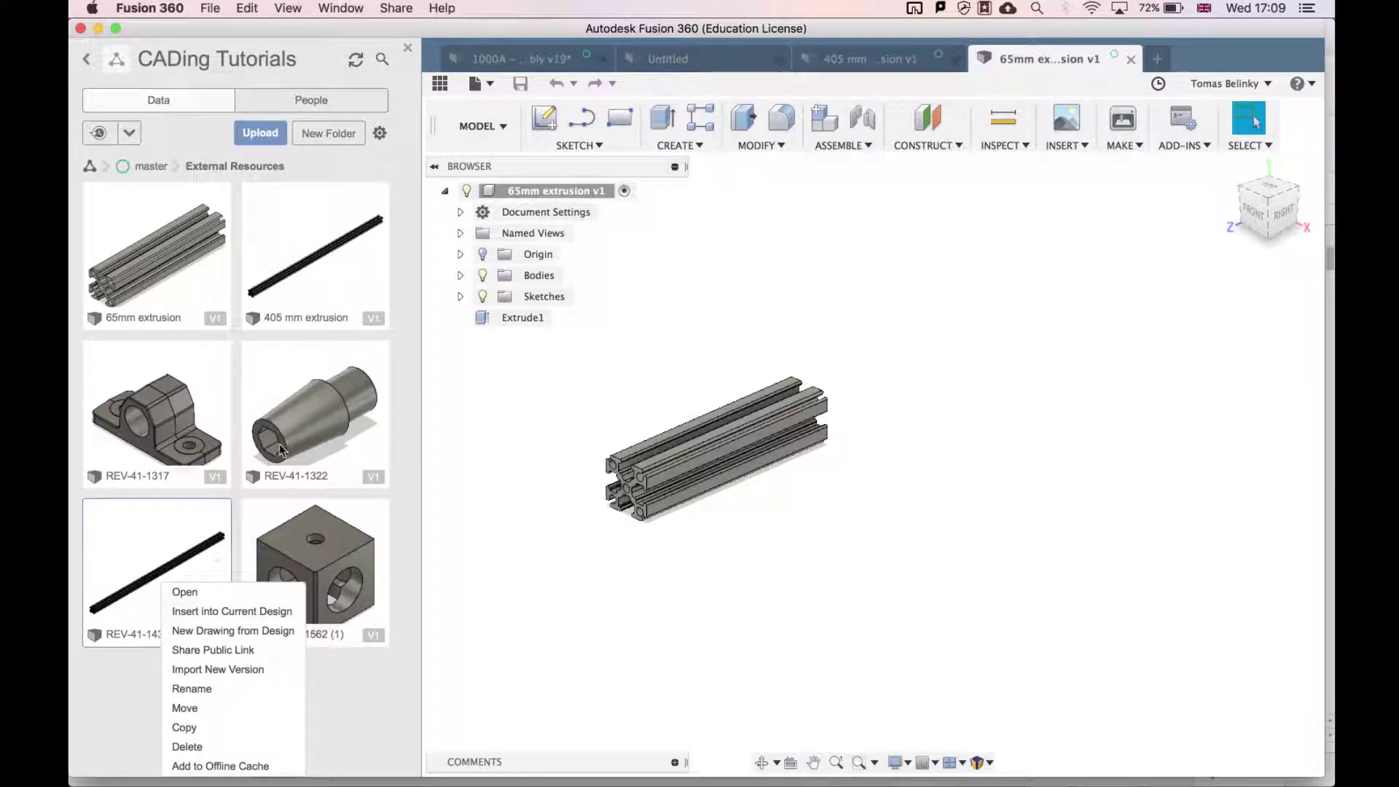
click(172, 588)
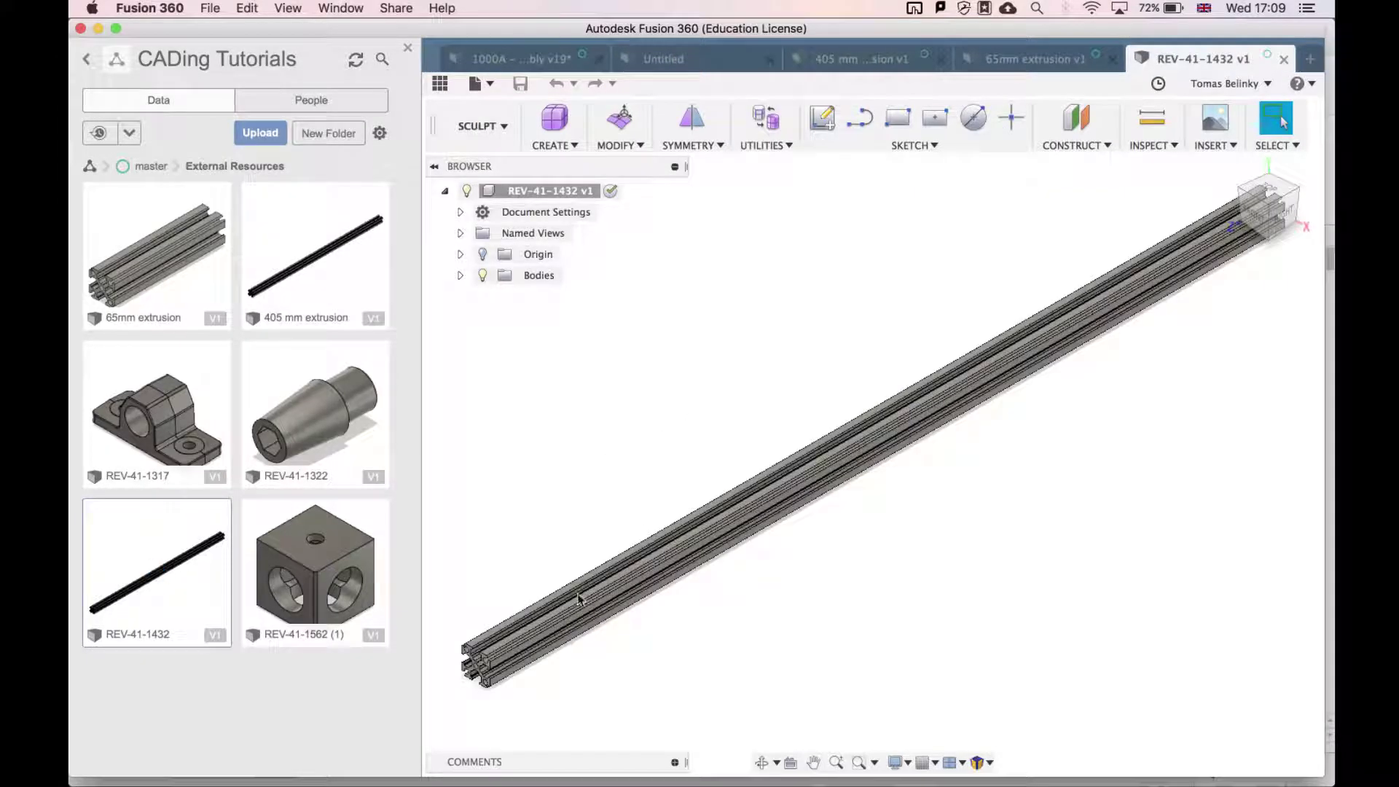
click(481, 126)
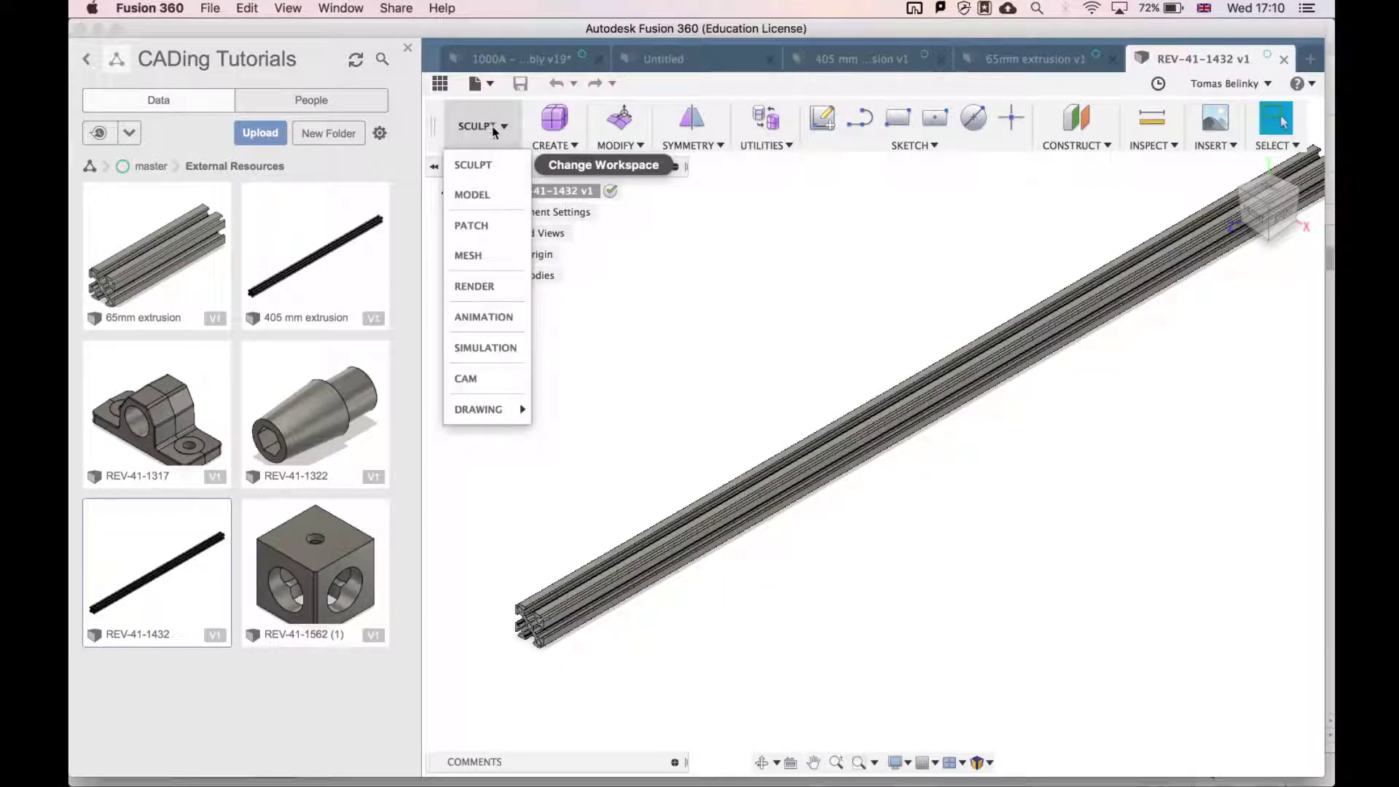
click(500, 195)
click(543, 117)
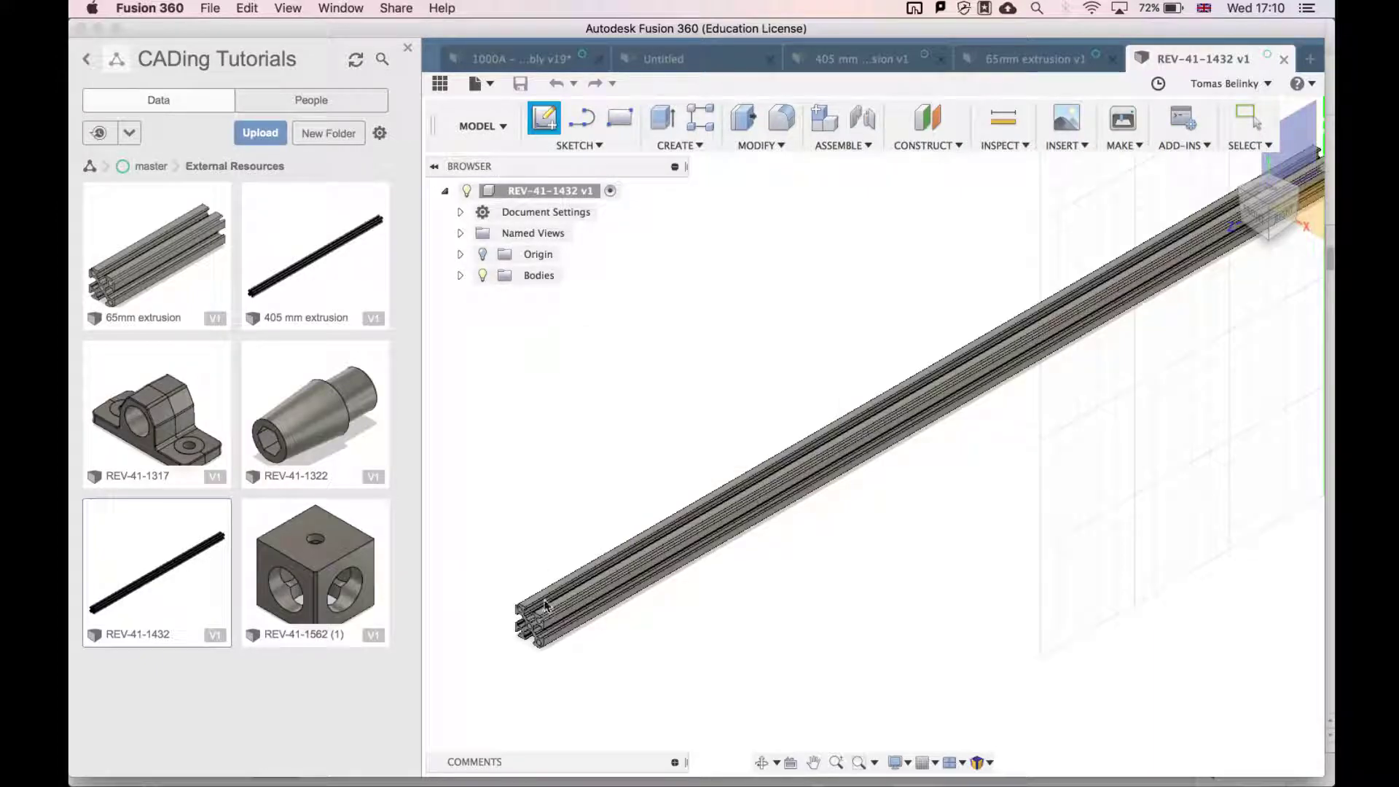
click(534, 625)
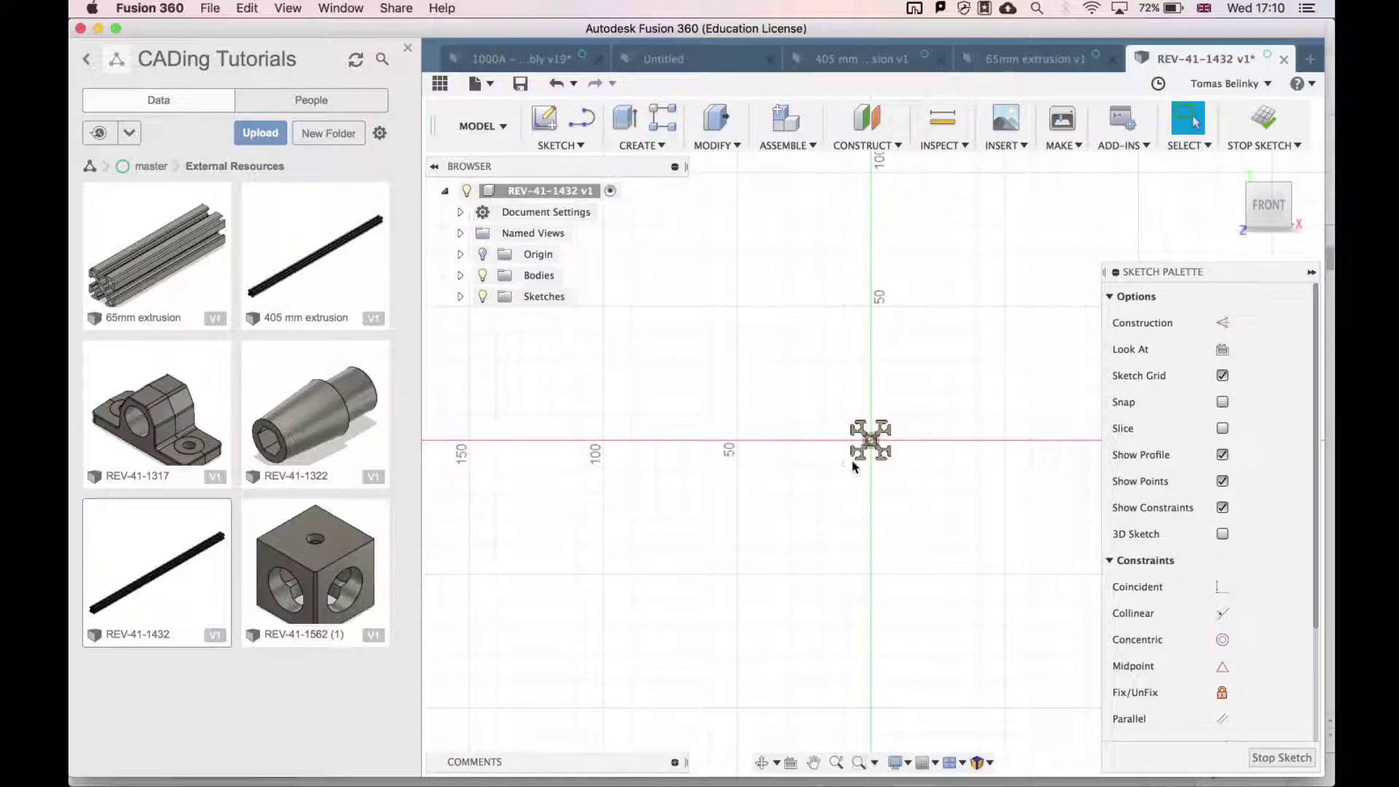
scroll(871, 452, up, 5)
key(r)
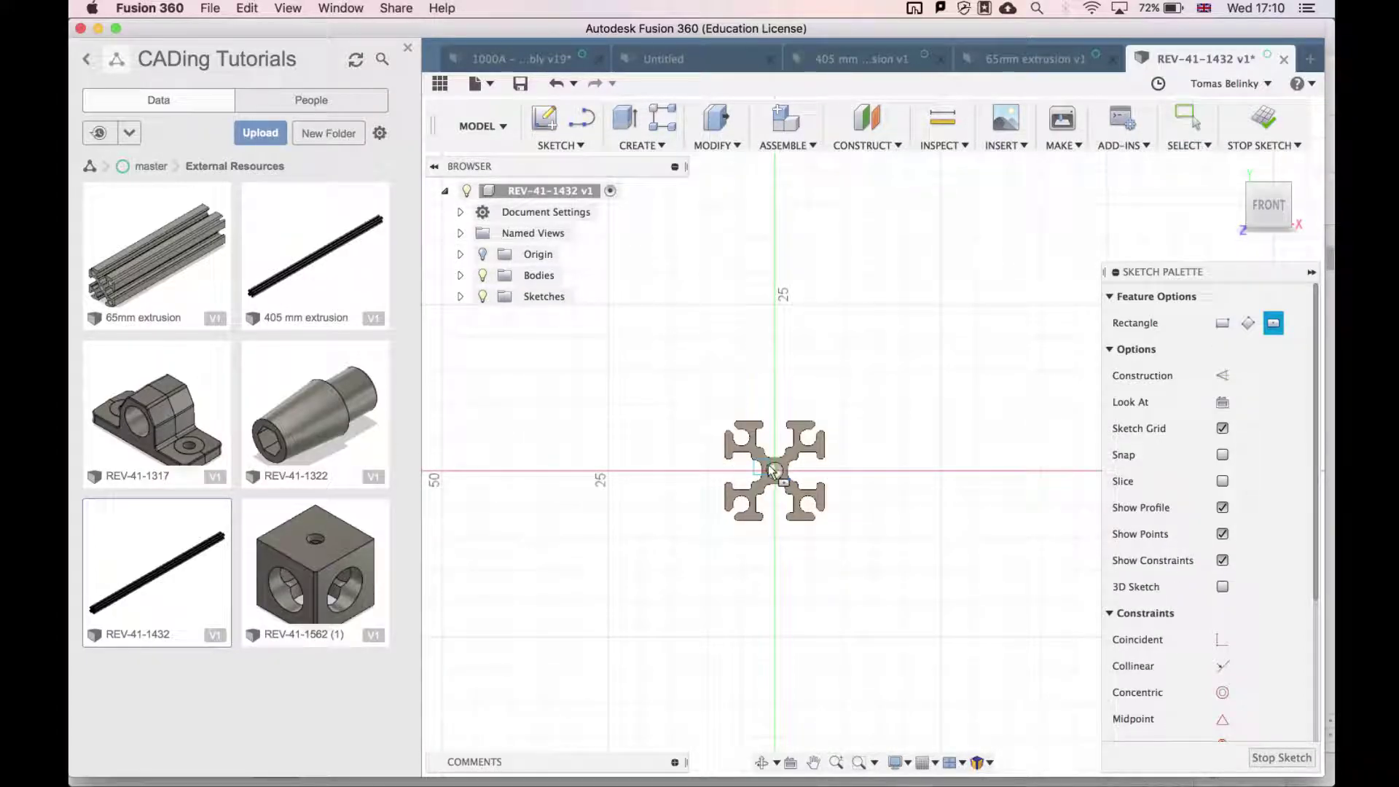
click(774, 470)
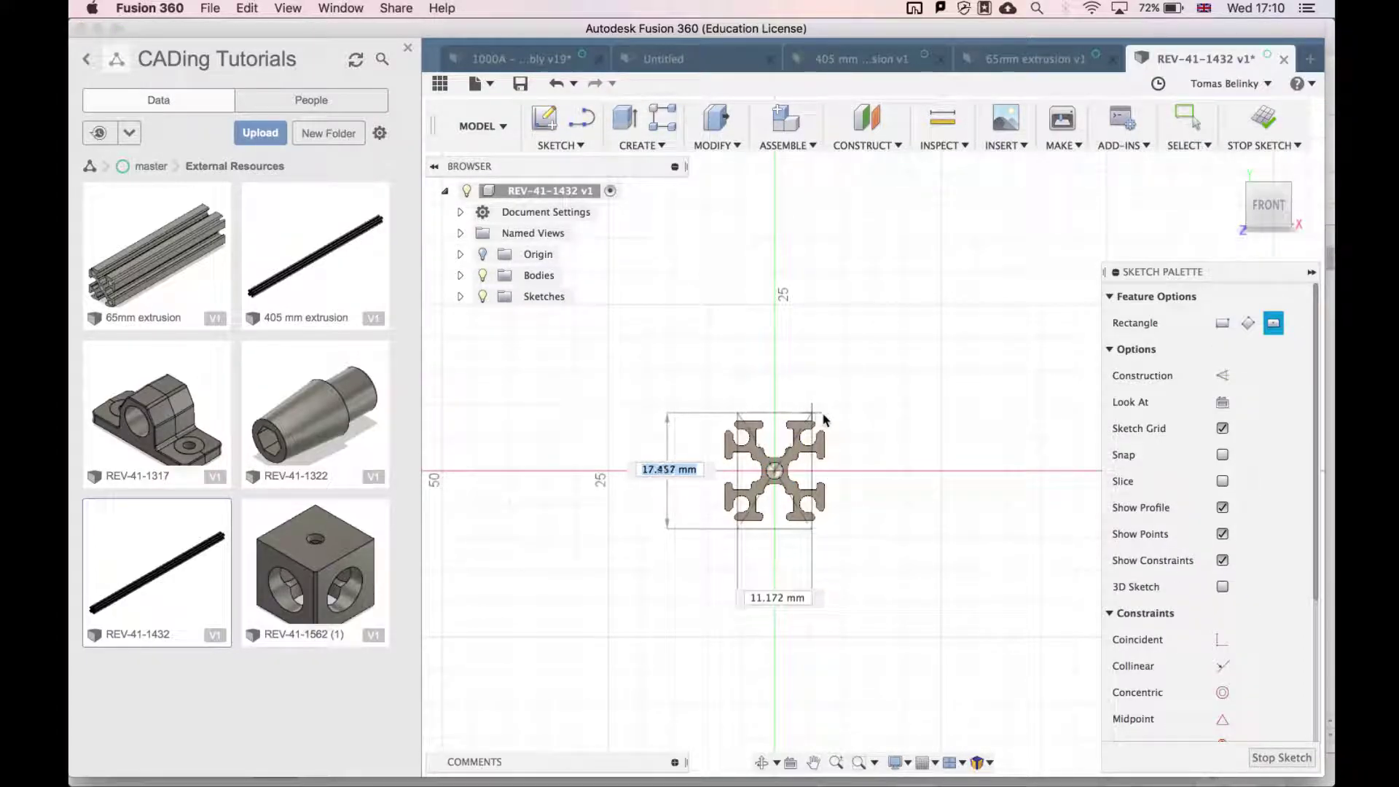
click(825, 419)
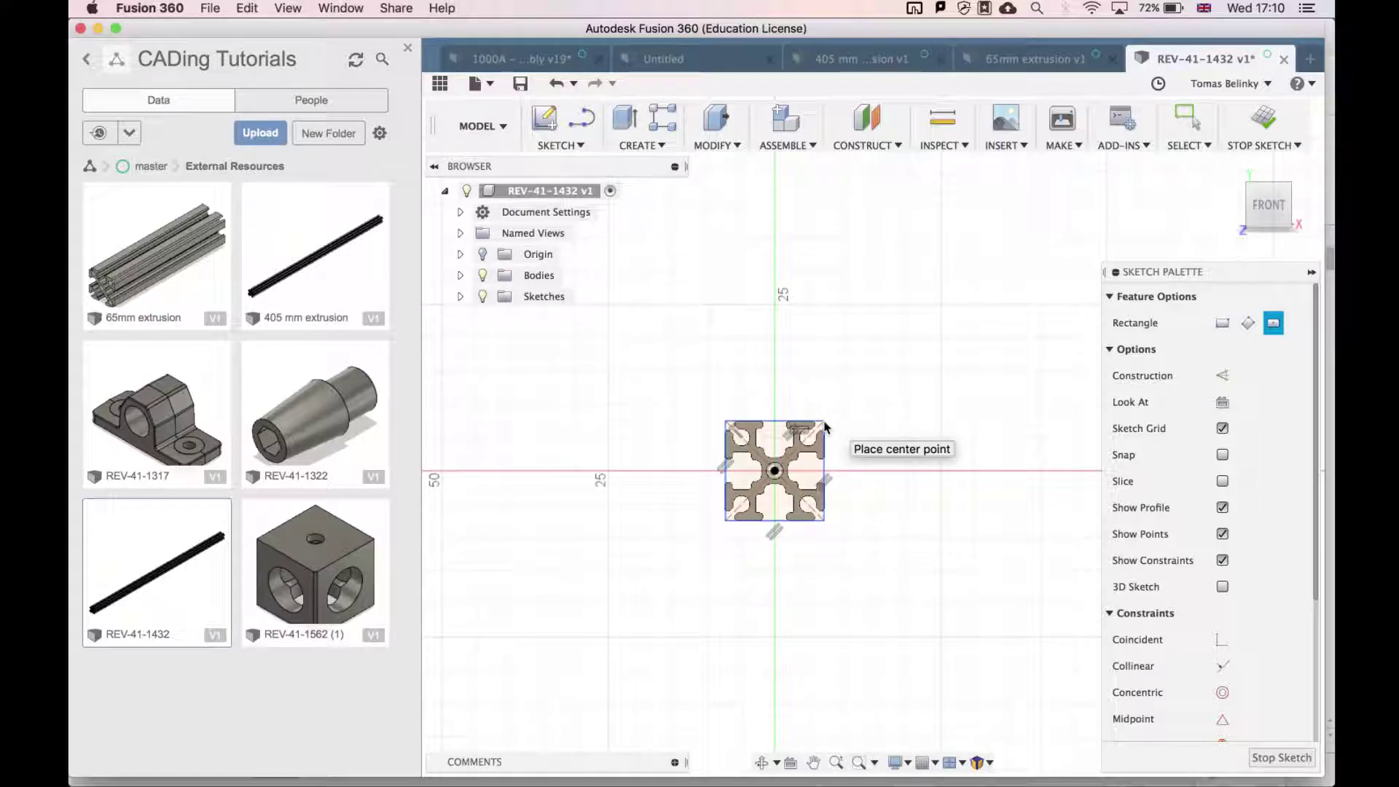
key(Escape)
key(super+z)
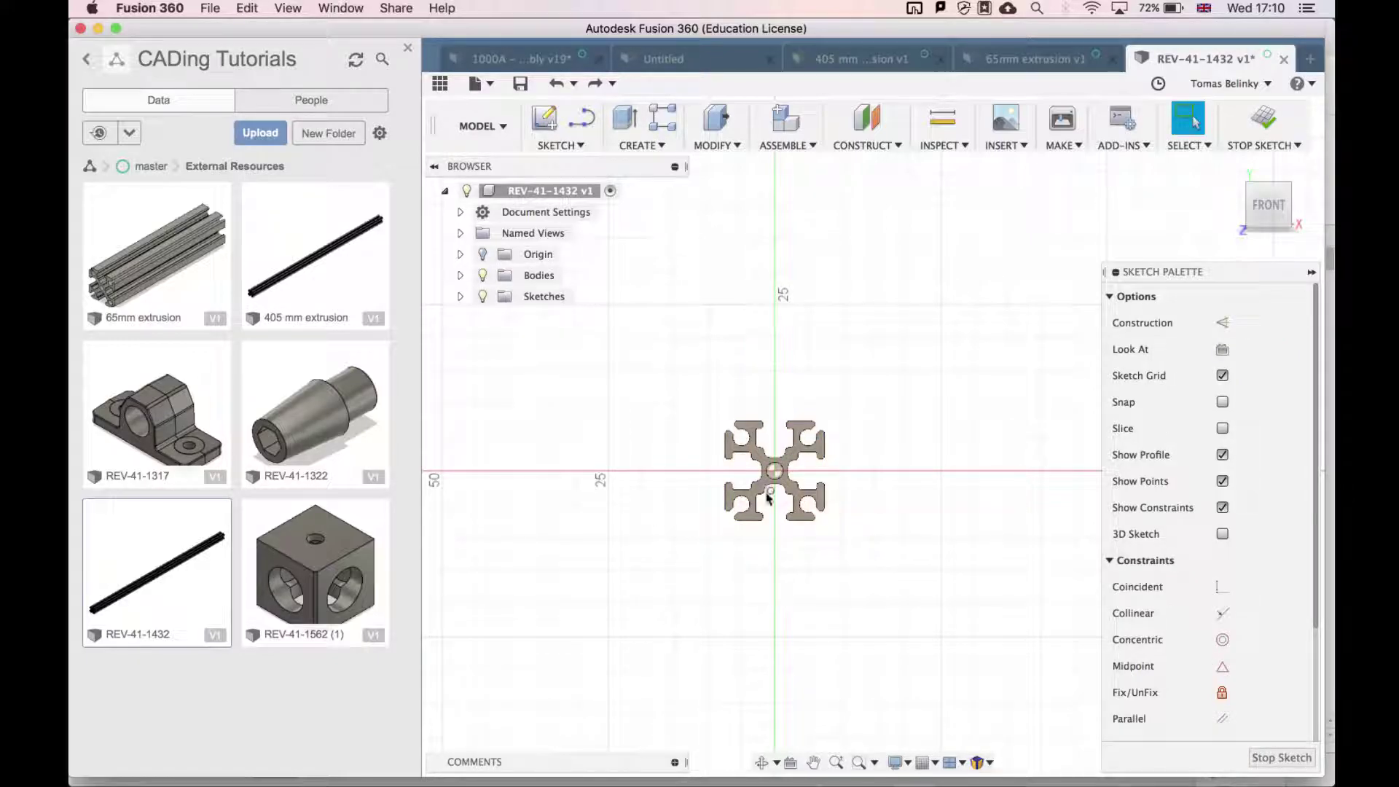
Step: Draw a 15 mm by 15 mm center rectangle on the center of the cross-section and finish the sketch
key(r)
click(774, 471)
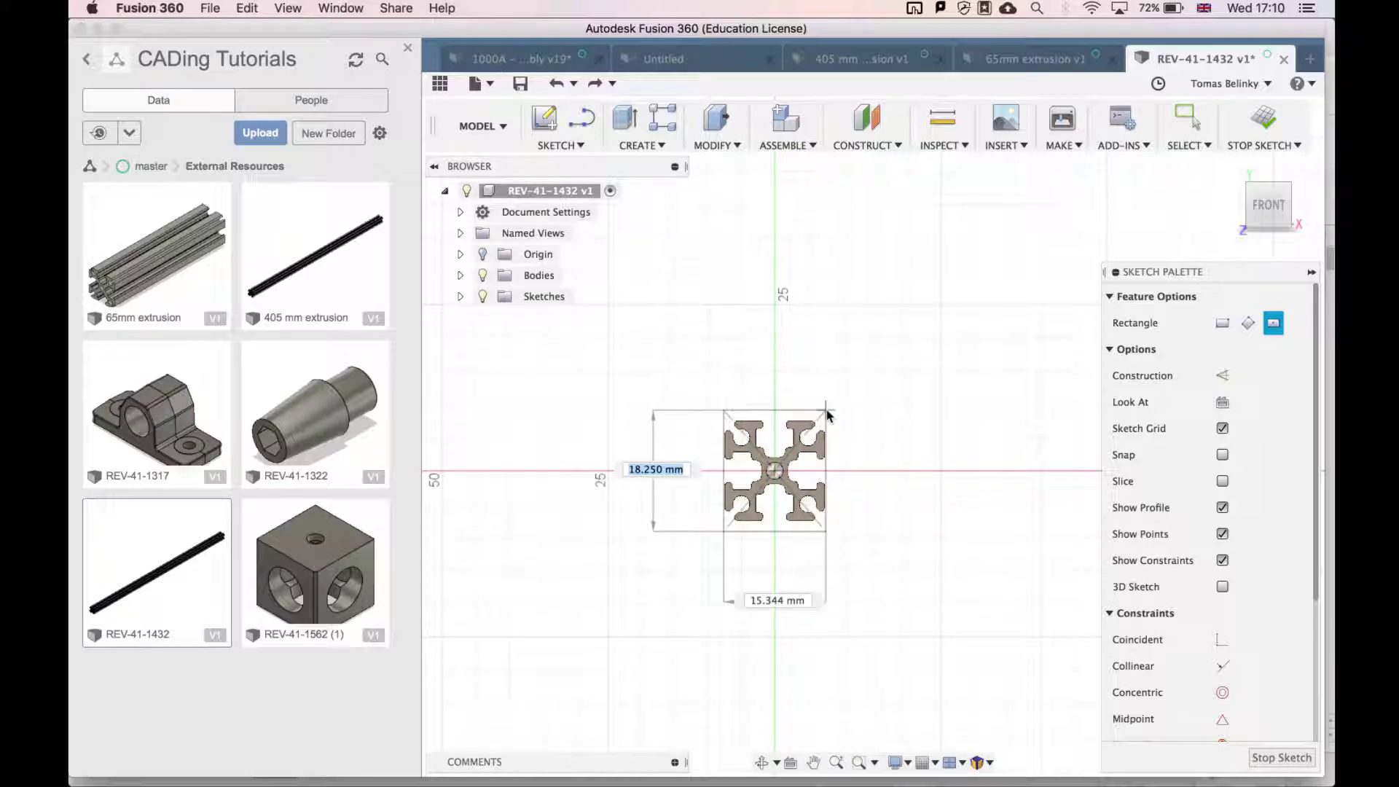
text(15)
key(Tab)
text(15)
key(Return)
key(Escape)
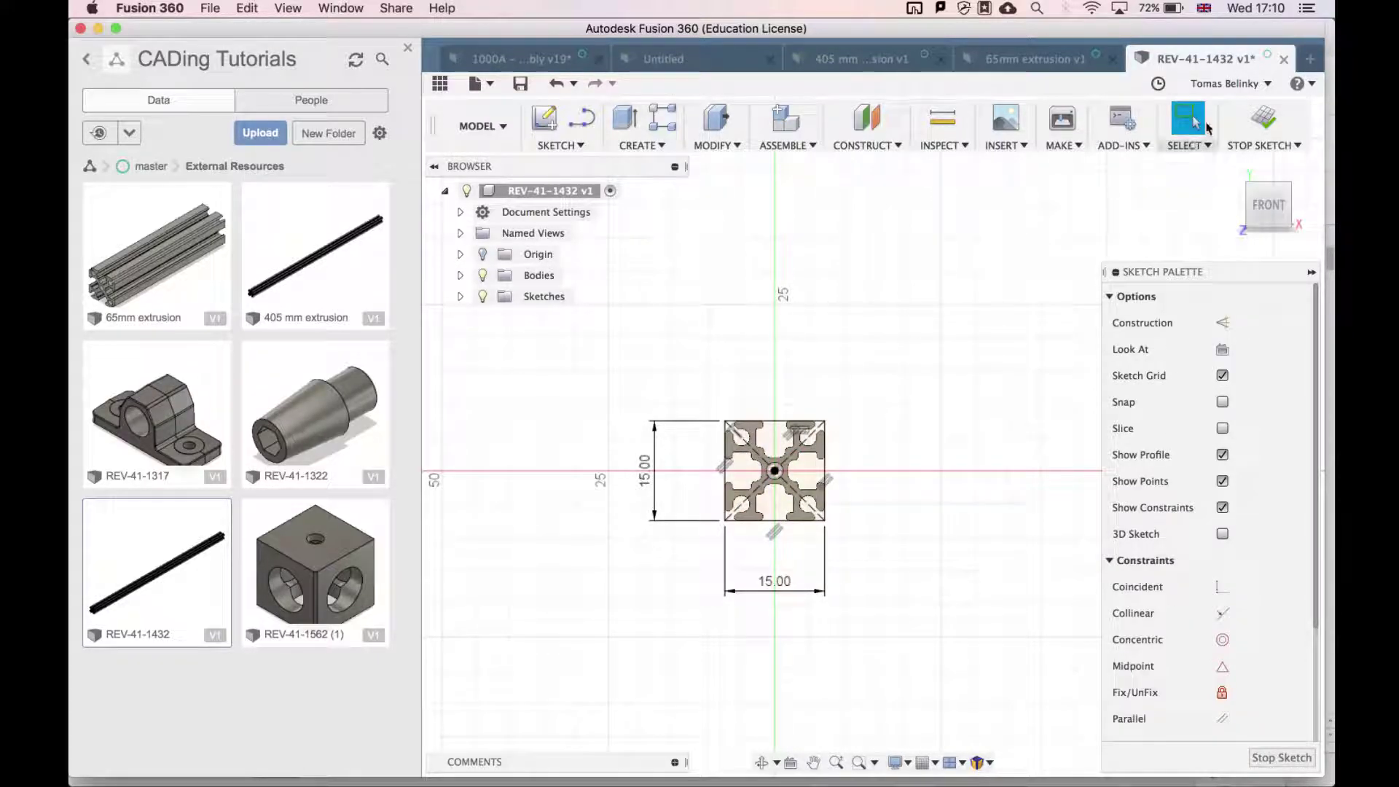
click(1268, 120)
Step: Extrude the cross-section profile -230 mm with the Intersect operation to keep only that length of the extrusion
drag(1266, 211, 1170, 276)
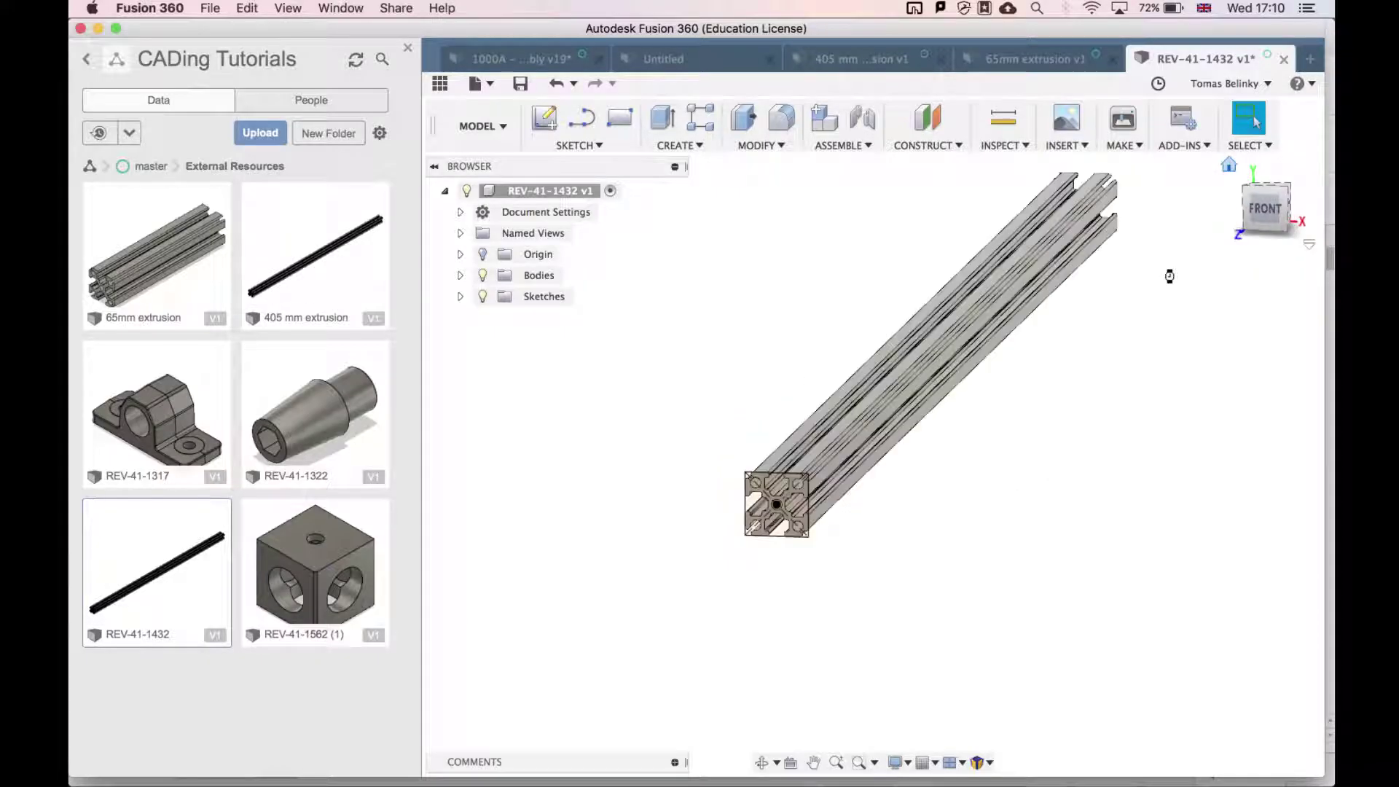
key(e)
scroll(551, 643, up, 5)
scroll(551, 643, down, 4)
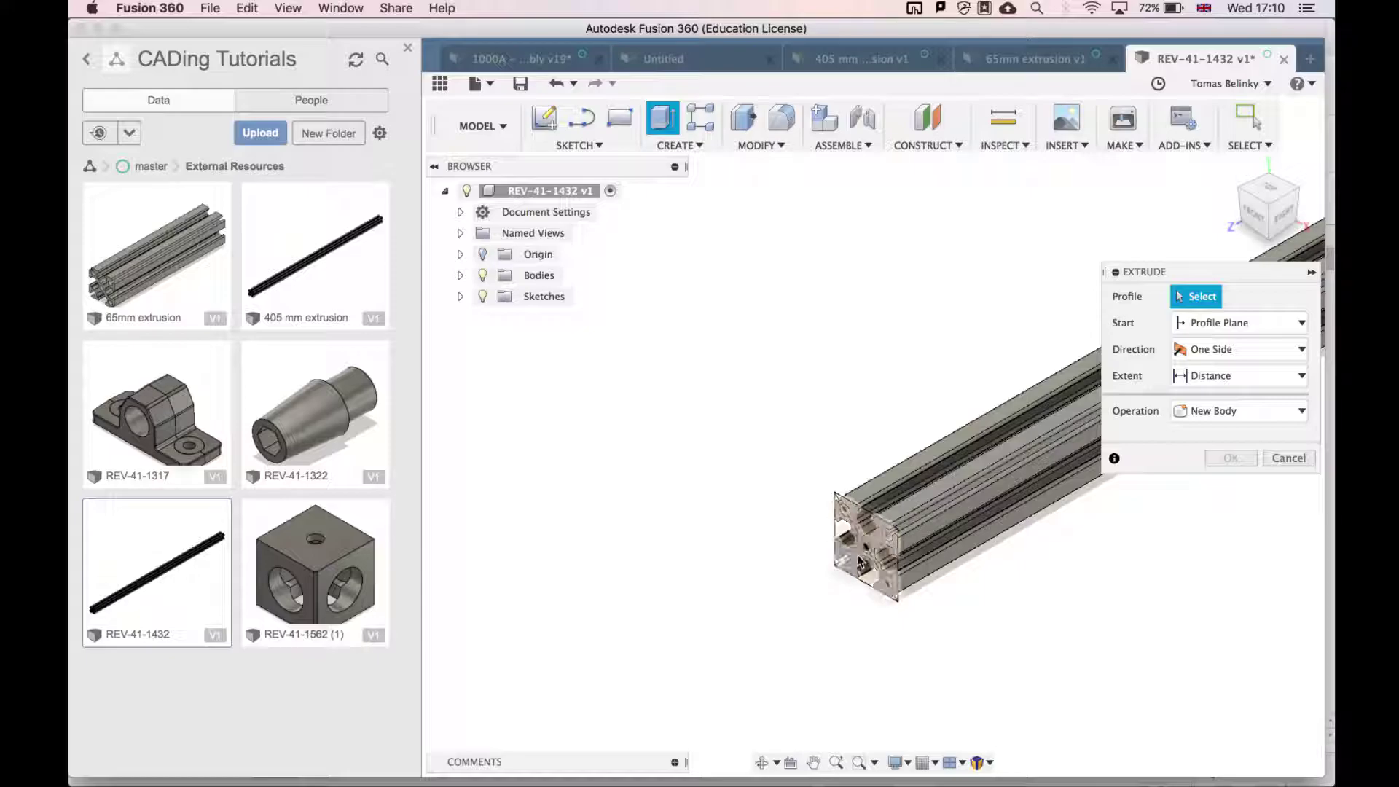
click(863, 562)
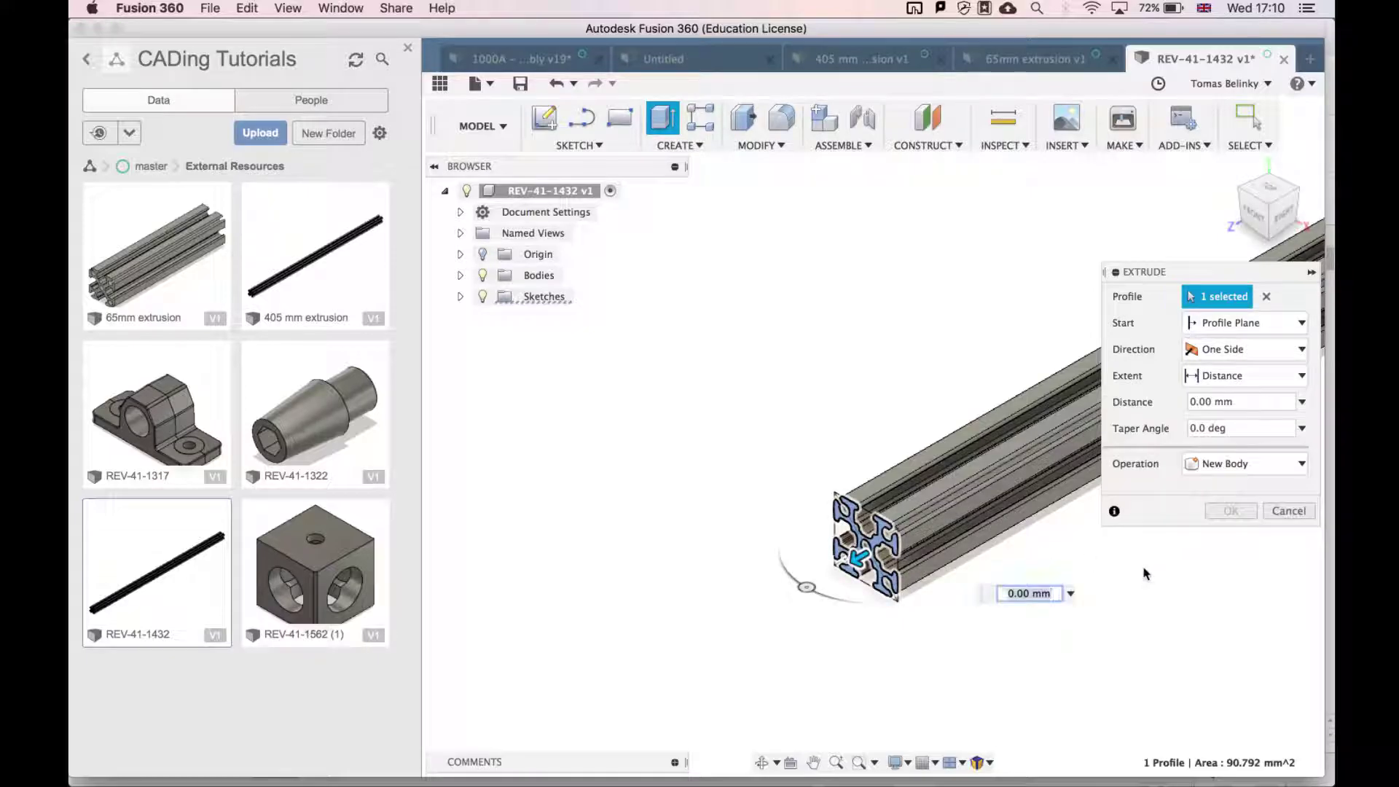
click(1255, 461)
click(1242, 531)
click(1035, 594)
text(230)
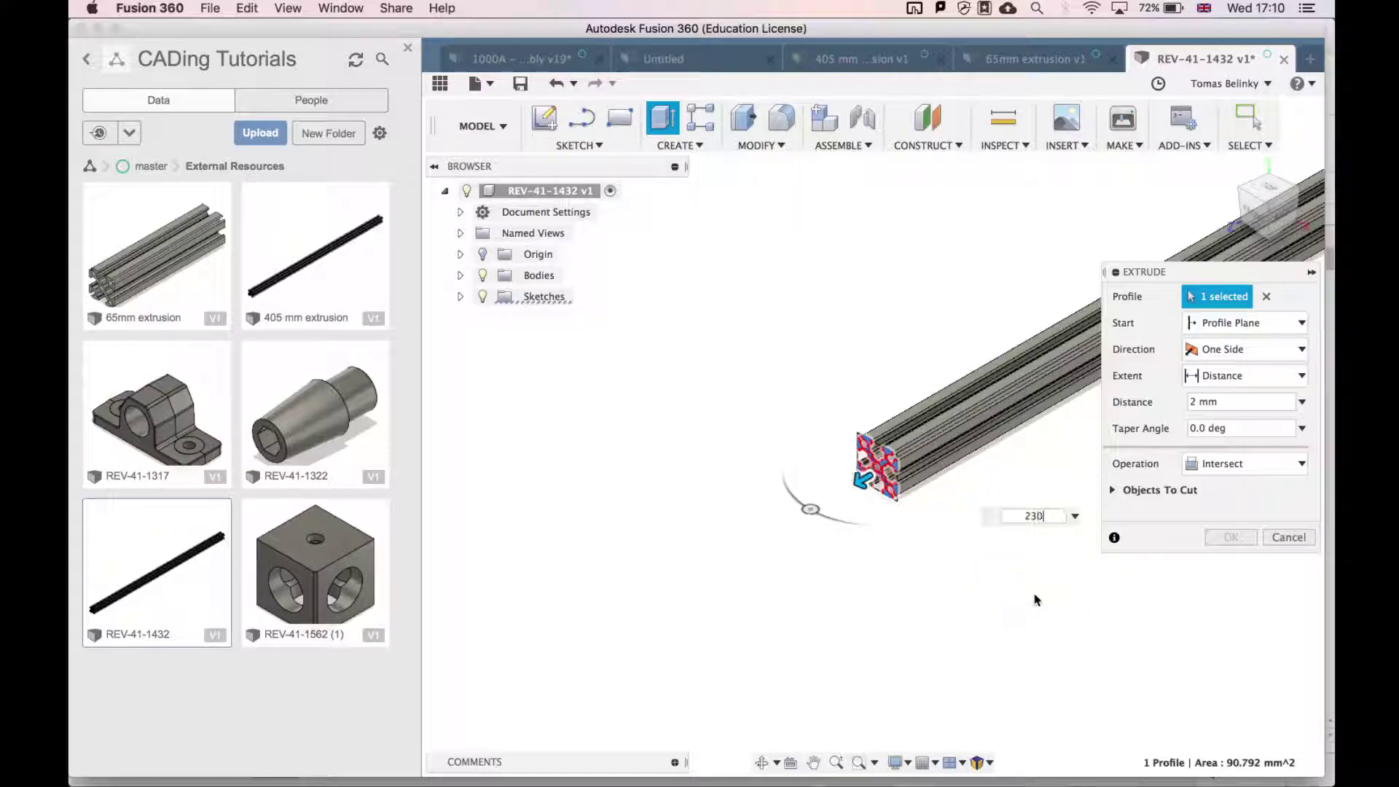
text(0)
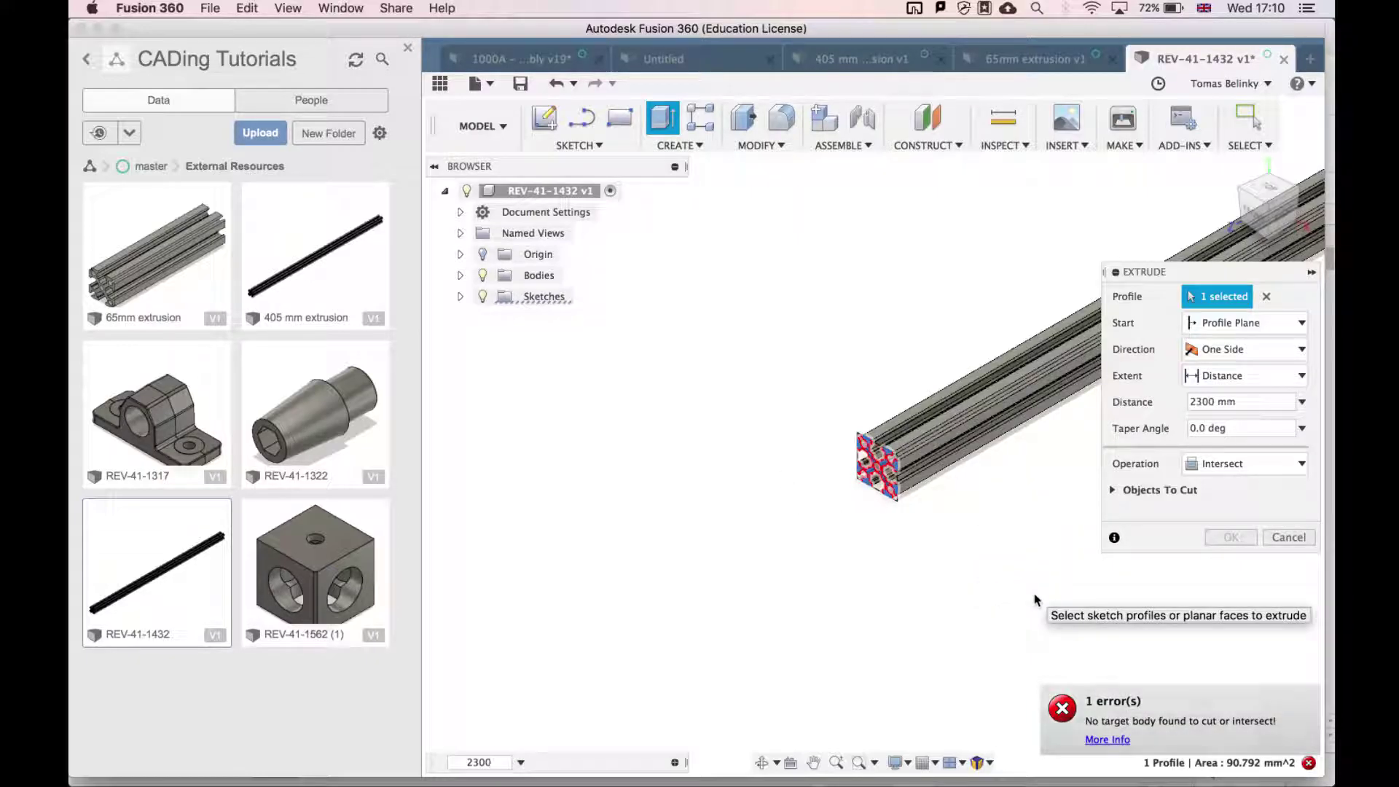
text(230)
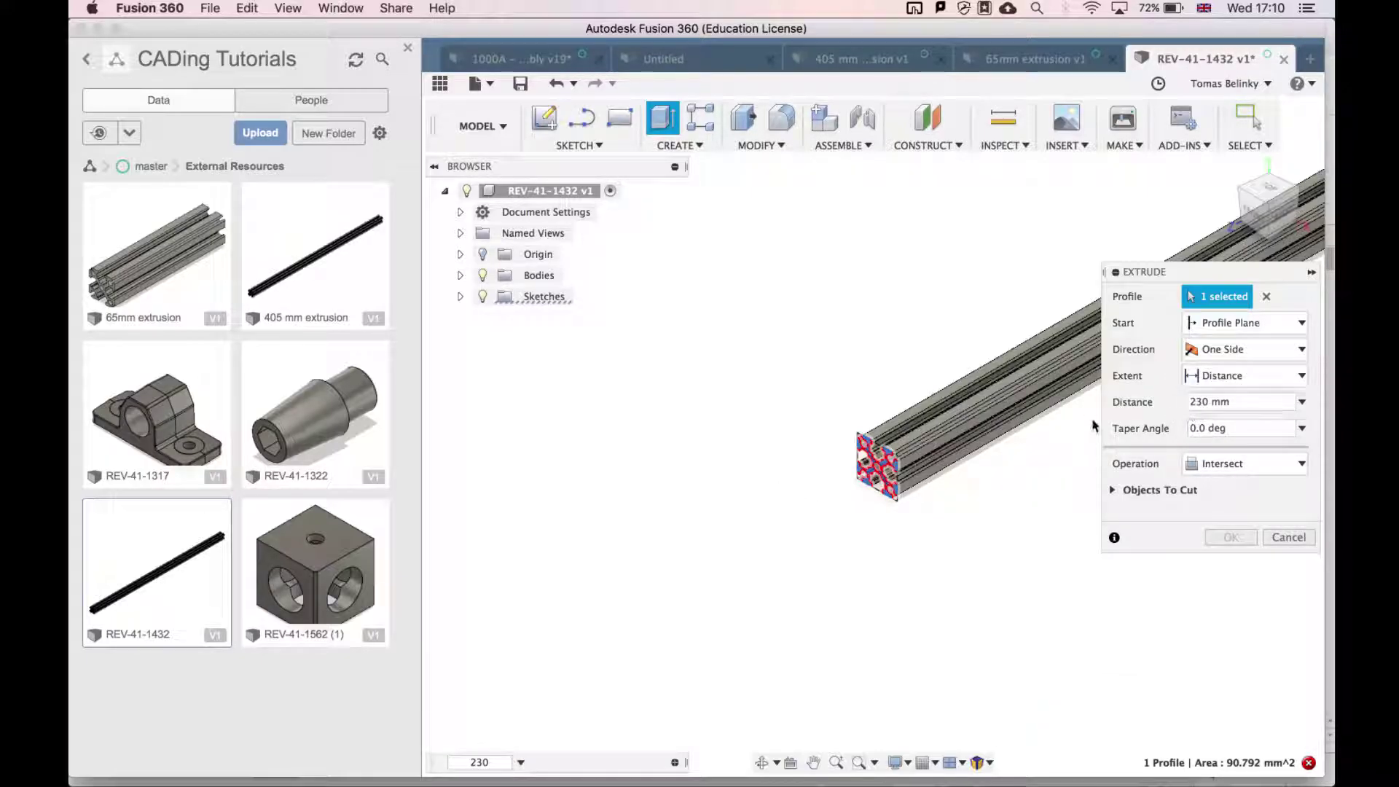
scroll(990, 472, right, 5)
scroll(759, 518, down, 3)
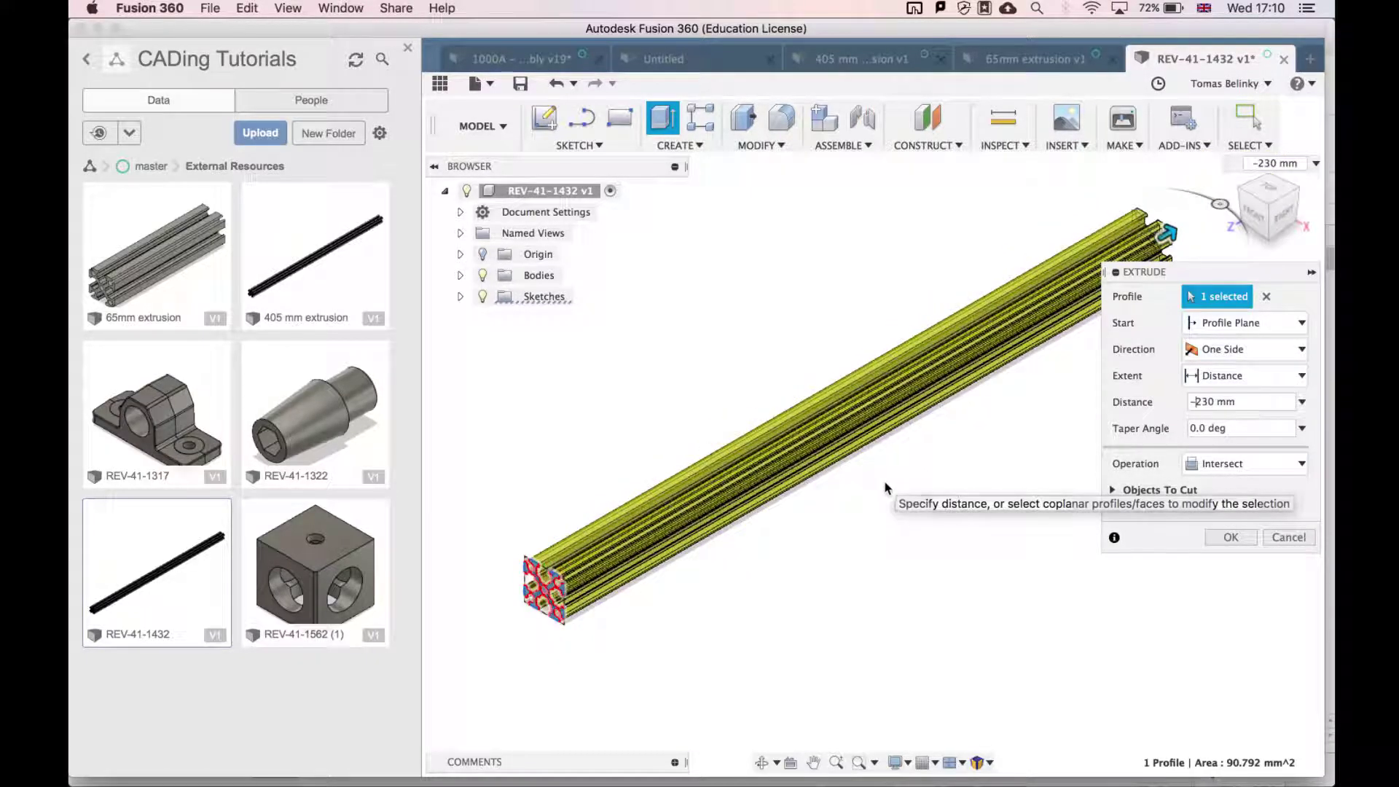
click(1231, 537)
Step: Save the shortened part as a new design named "230mm extrusion" in the External Resources folder
click(210, 8)
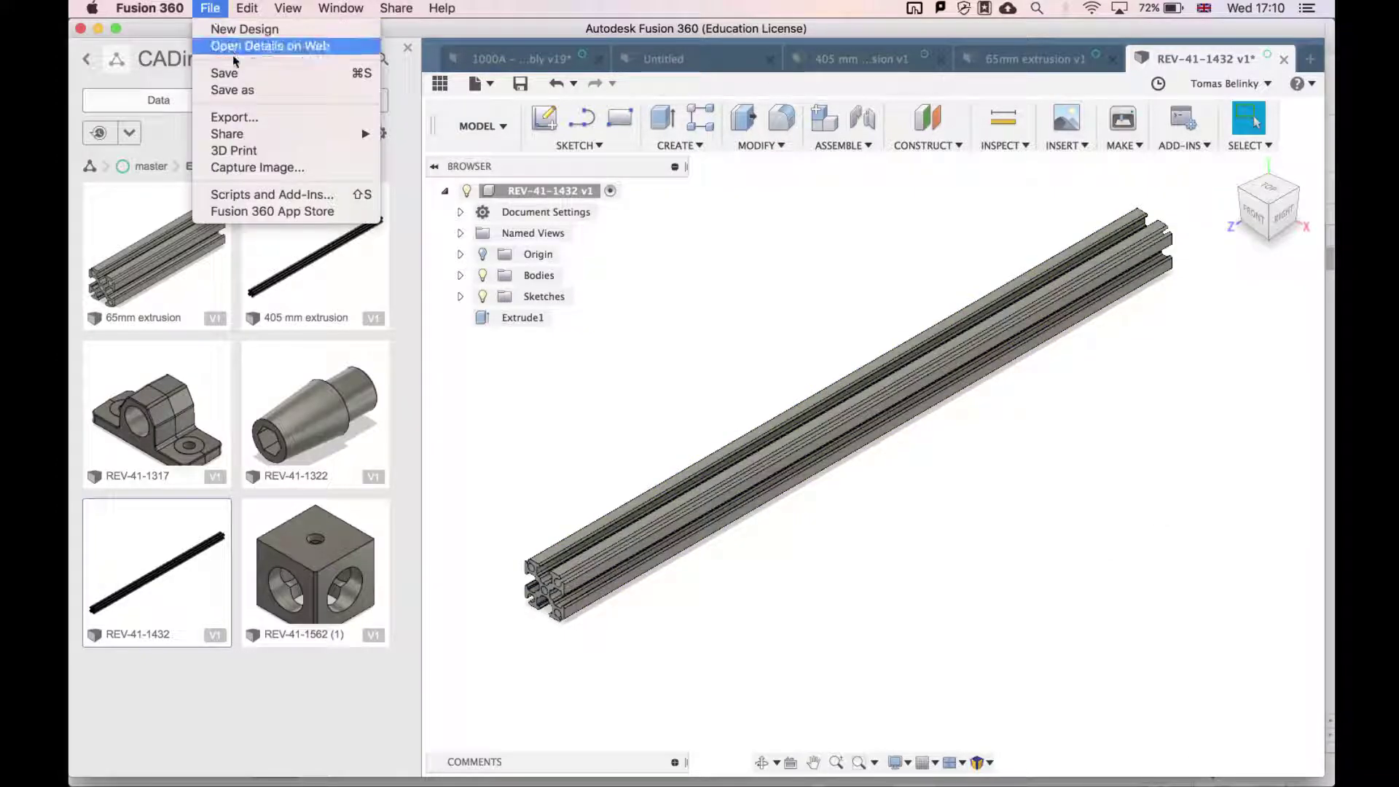
click(234, 89)
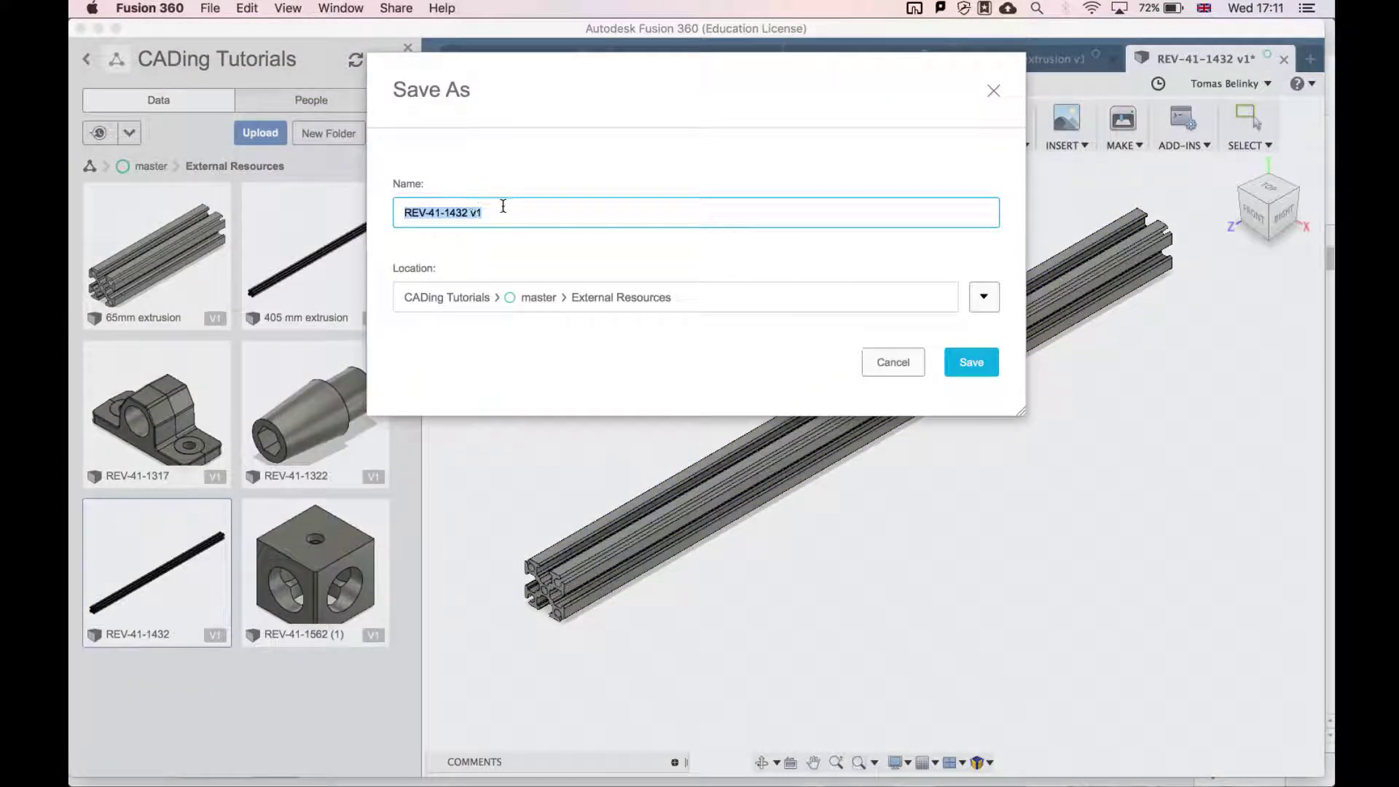
text(230mm extrusion)
key(Return)
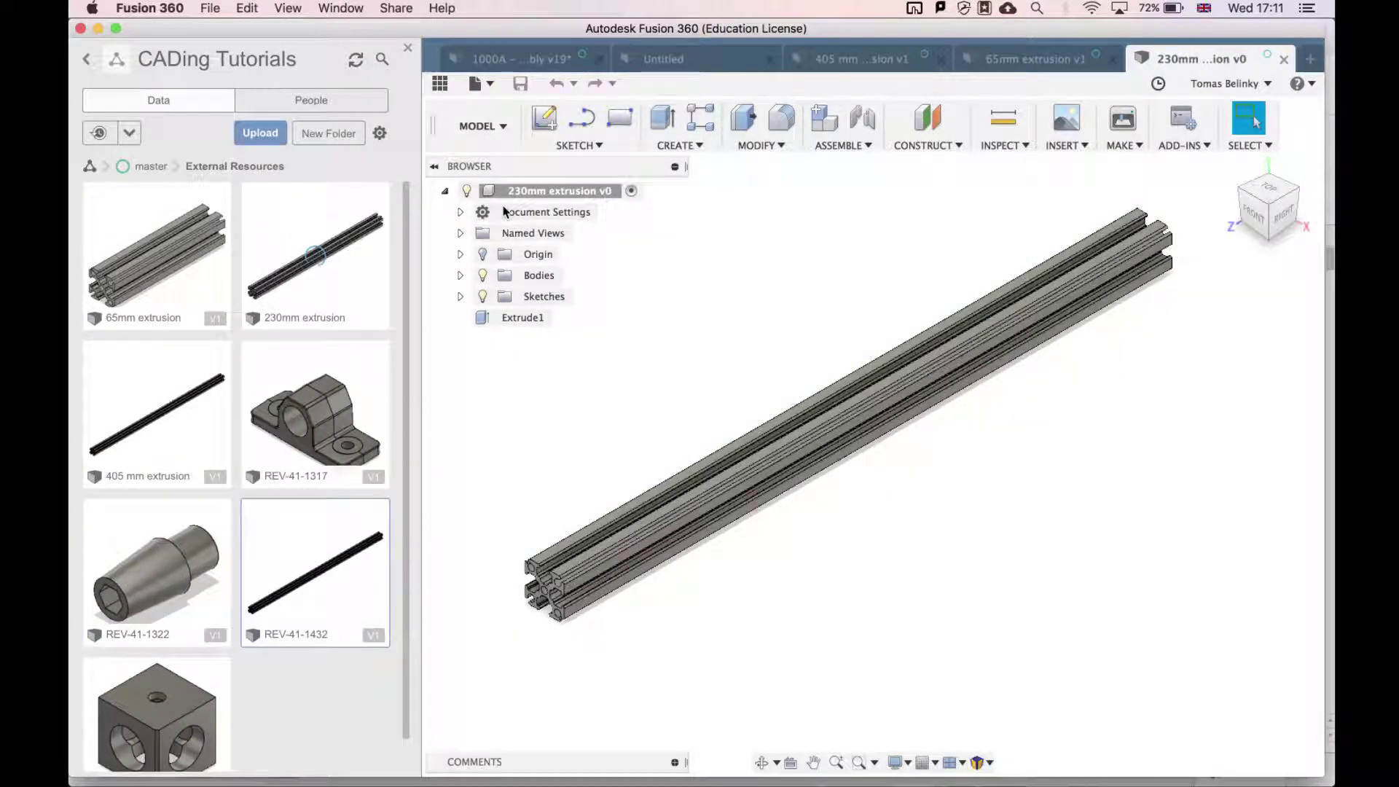
scroll(627, 466, down, 3)
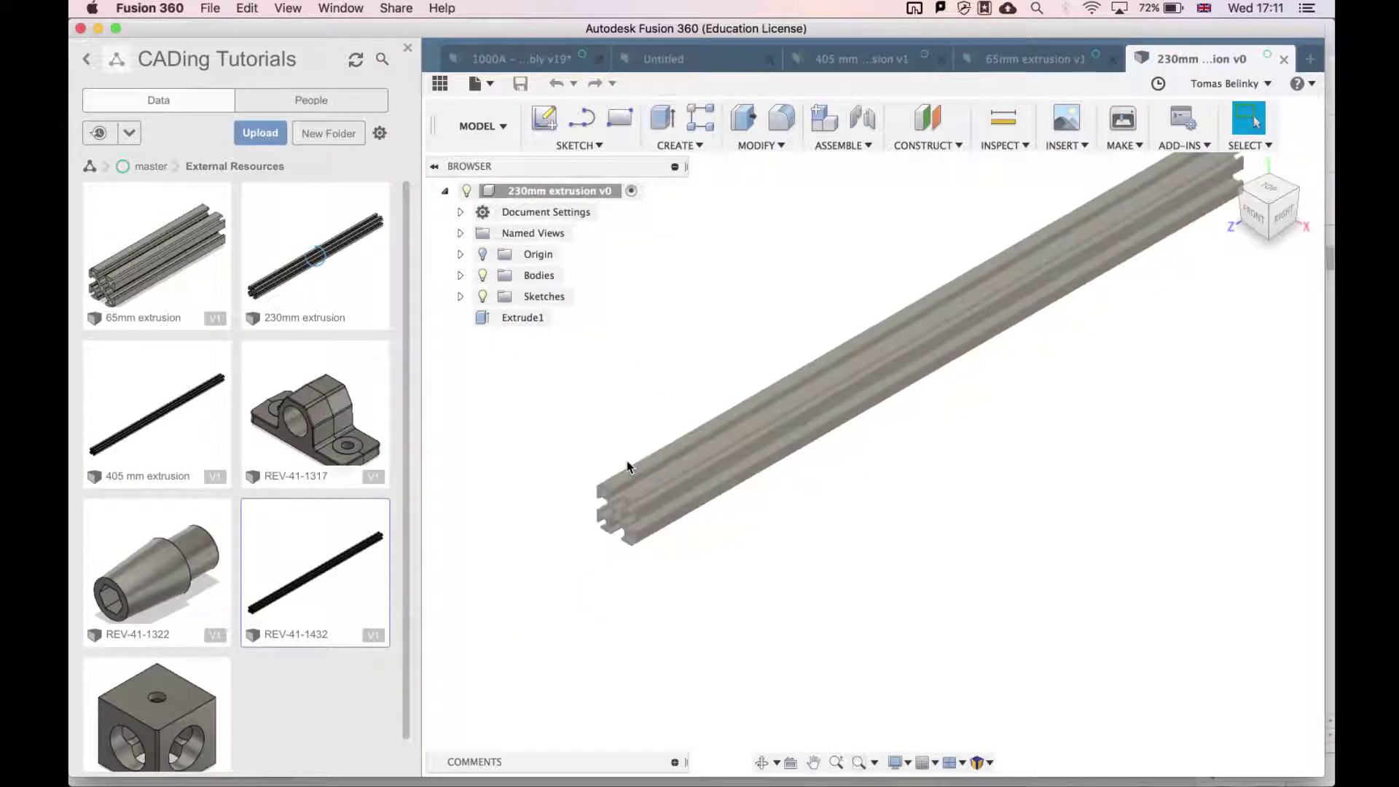
scroll(628, 467, up, 4)
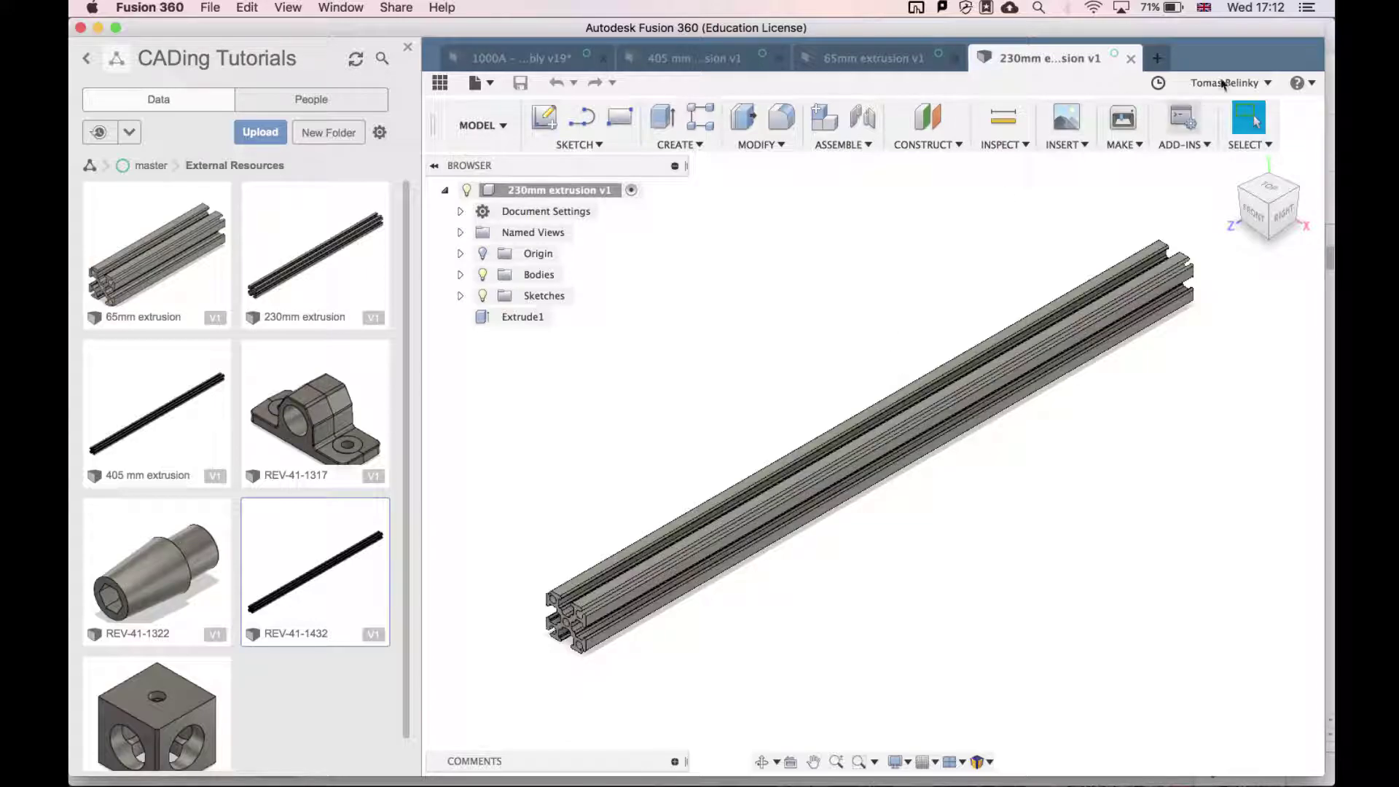
Step: Create a new design and save it as "Drivetrain Assembly" in the External Resources folder
click(1159, 58)
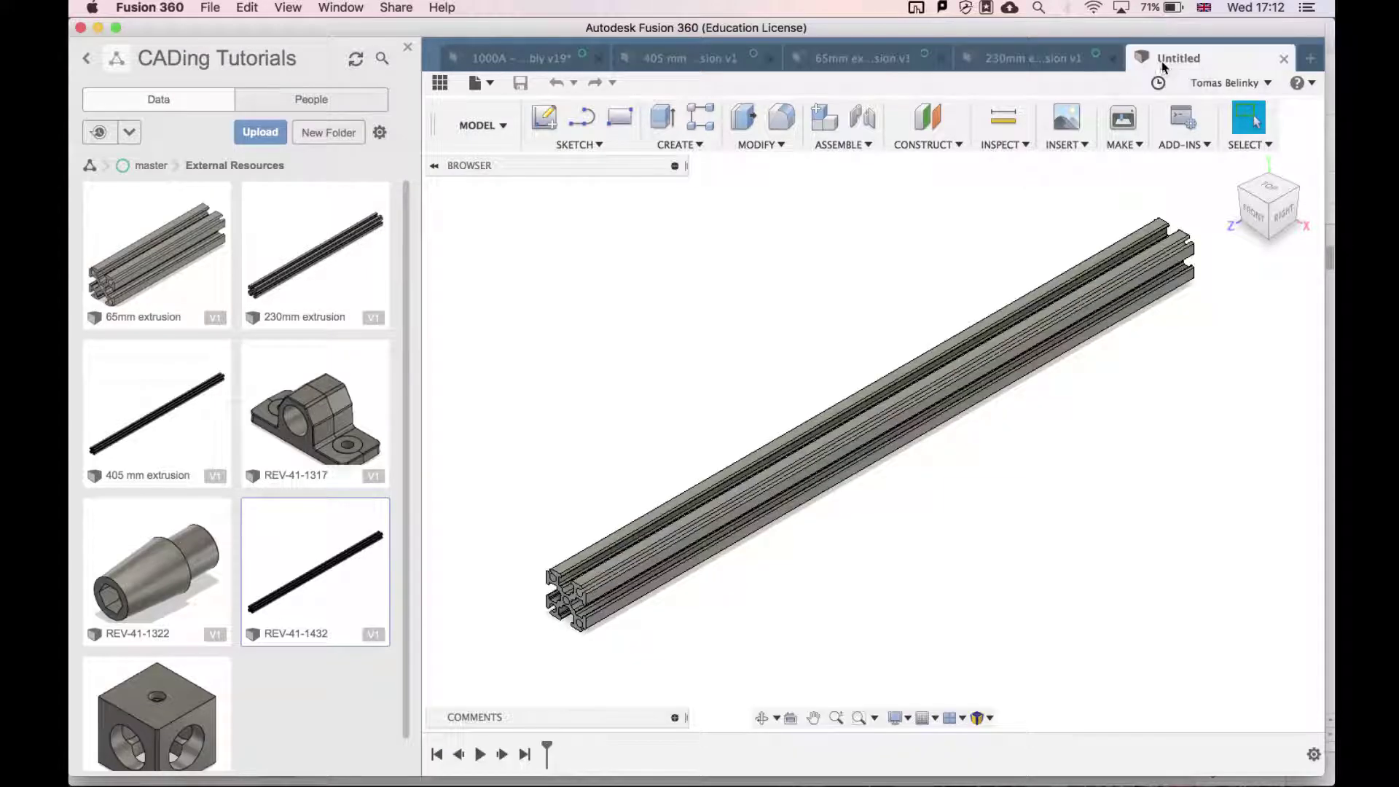
key(super+s)
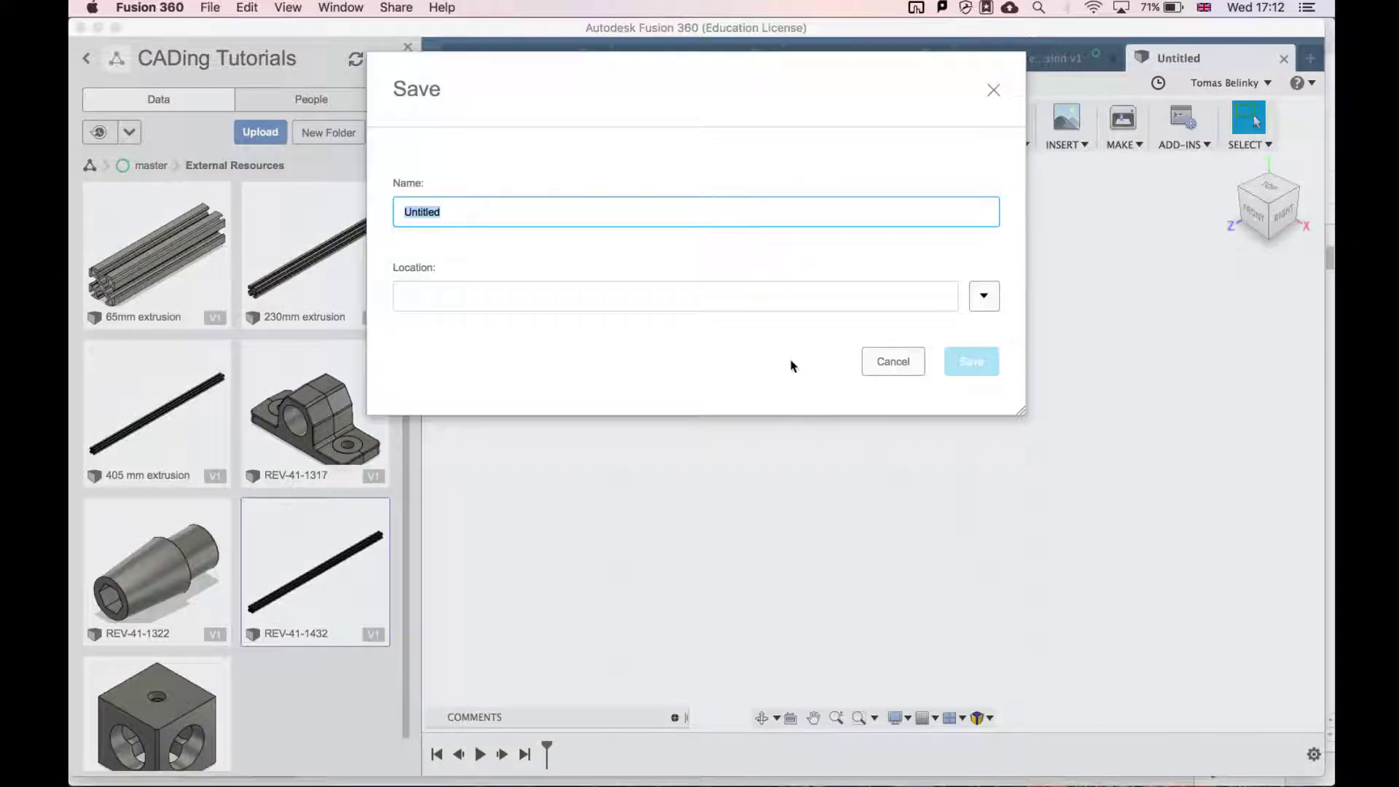
text(D)
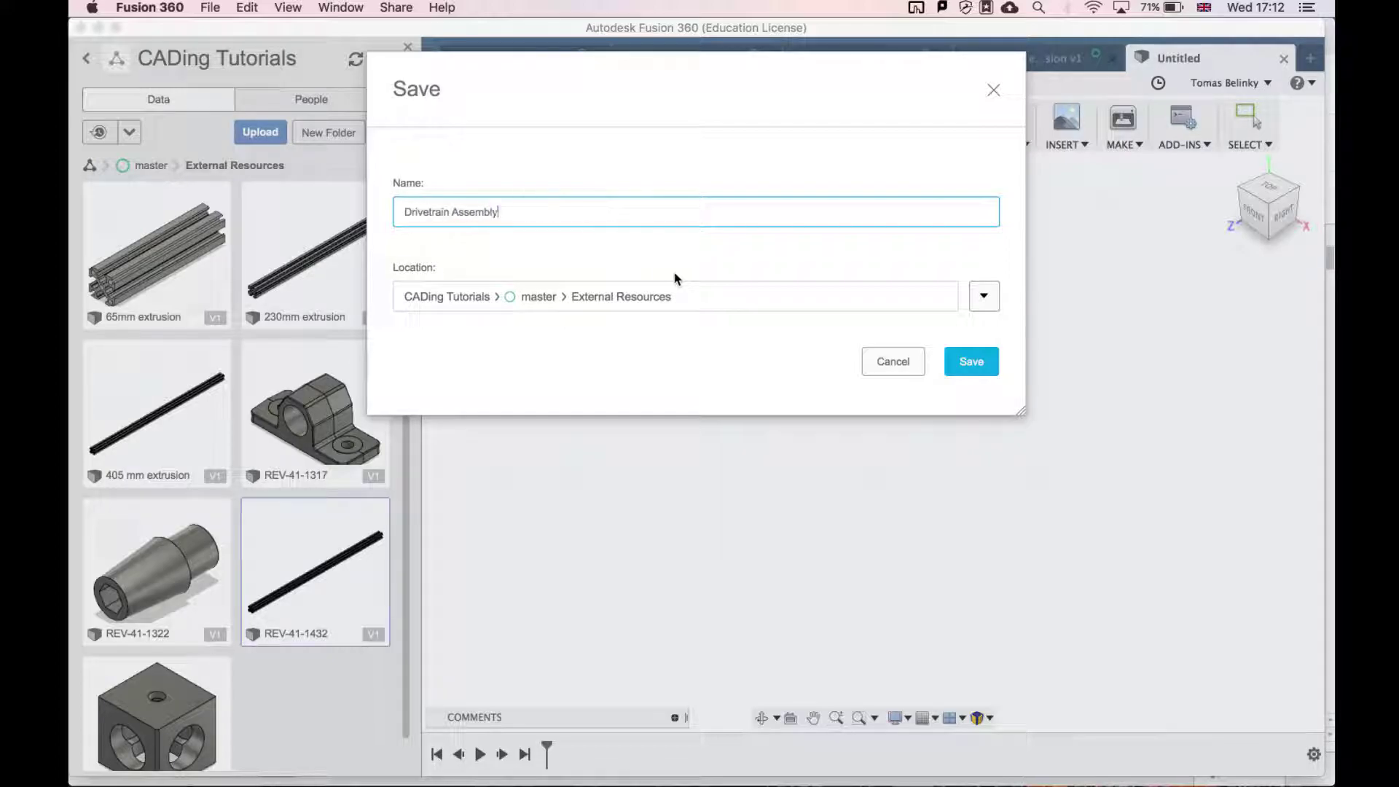
text(rivetrain Assembly)
key(Return)
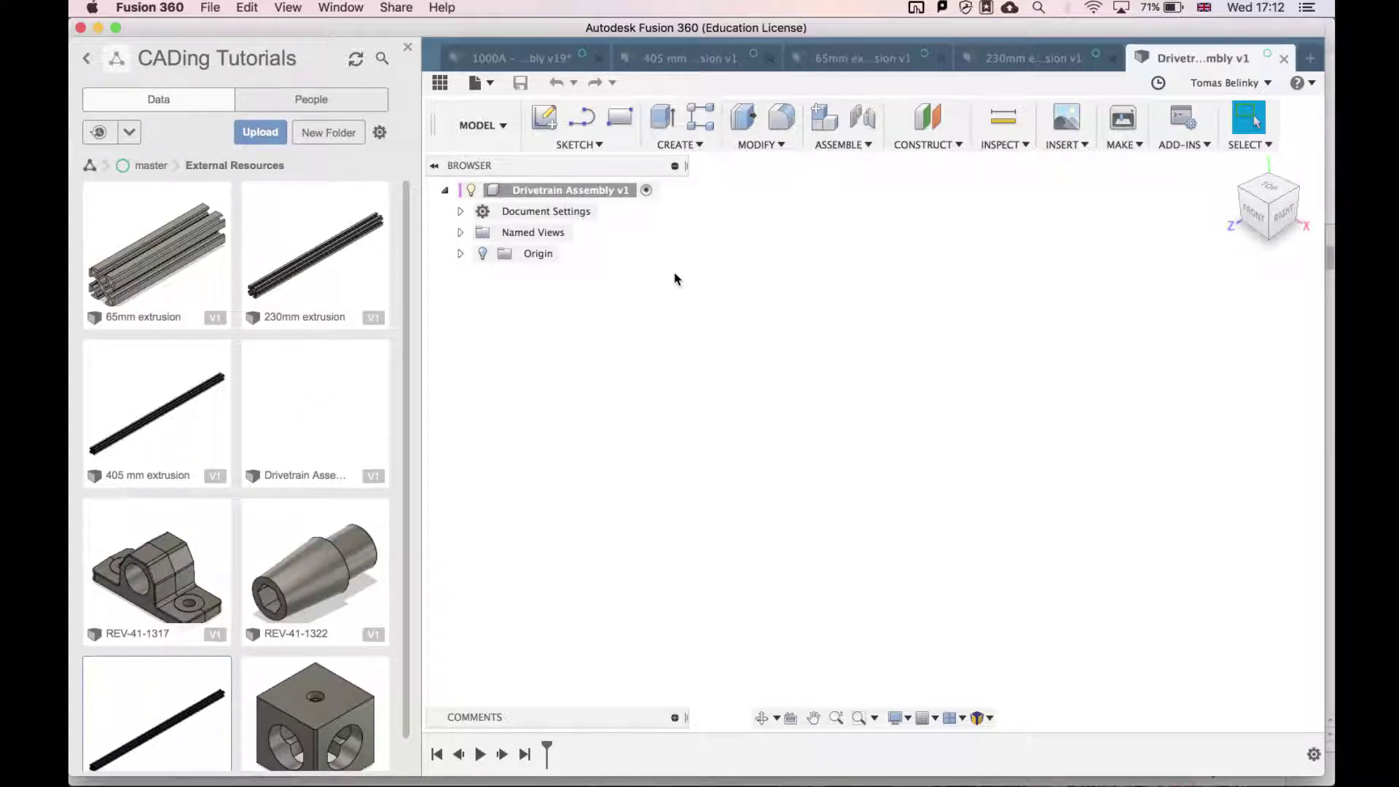
Step: Insert the REV-41-1432 extrusion into the Drivetrain Assembly design at its default position
scroll(271, 531, down, 1)
scroll(271, 528, up, 1)
scroll(271, 528, down, 1)
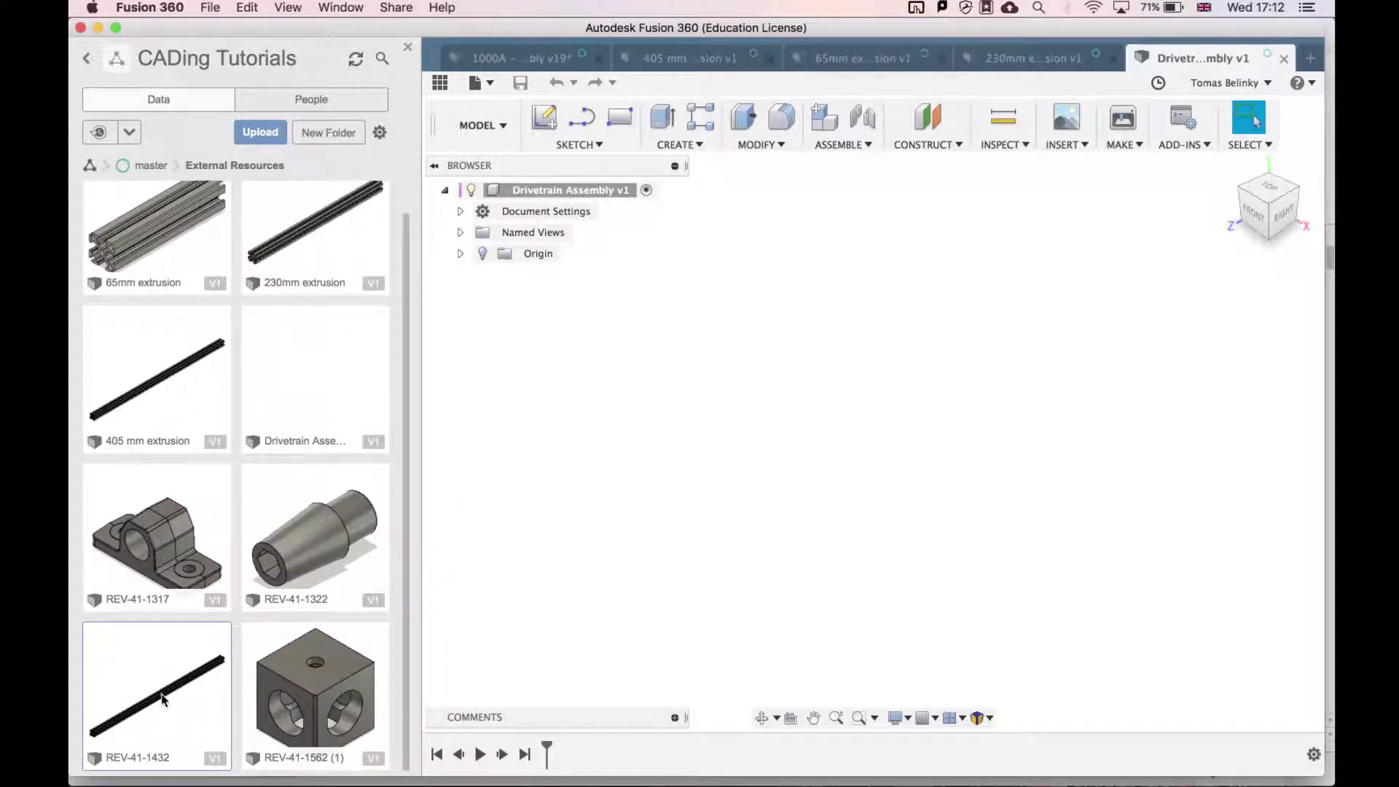
scroll(219, 645, up, 1)
scroll(228, 614, down, 1)
right_click(152, 700)
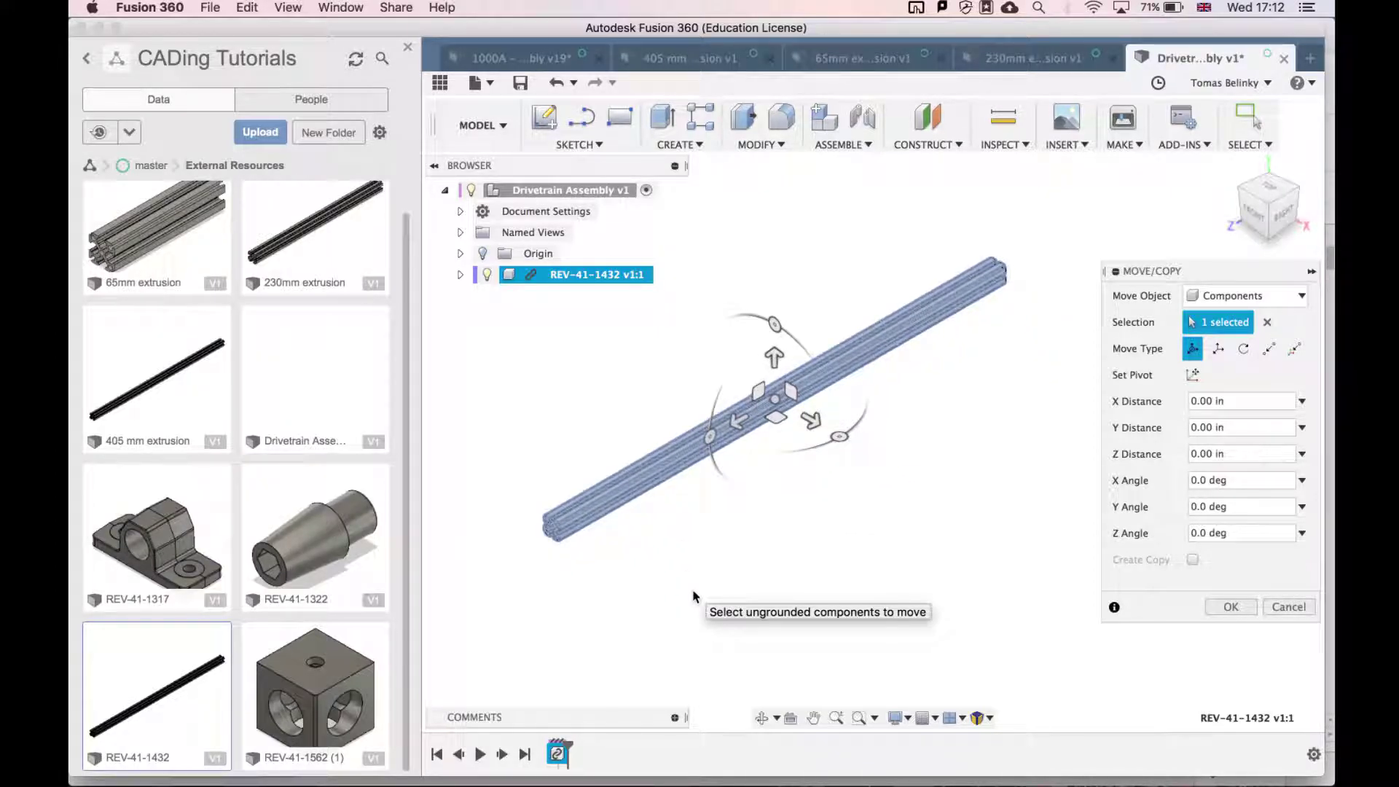
key(Return)
Step: Move the inserted extrusion freely in the assembly, and revert the position change
click(581, 283)
right_click(583, 283)
key(Escape)
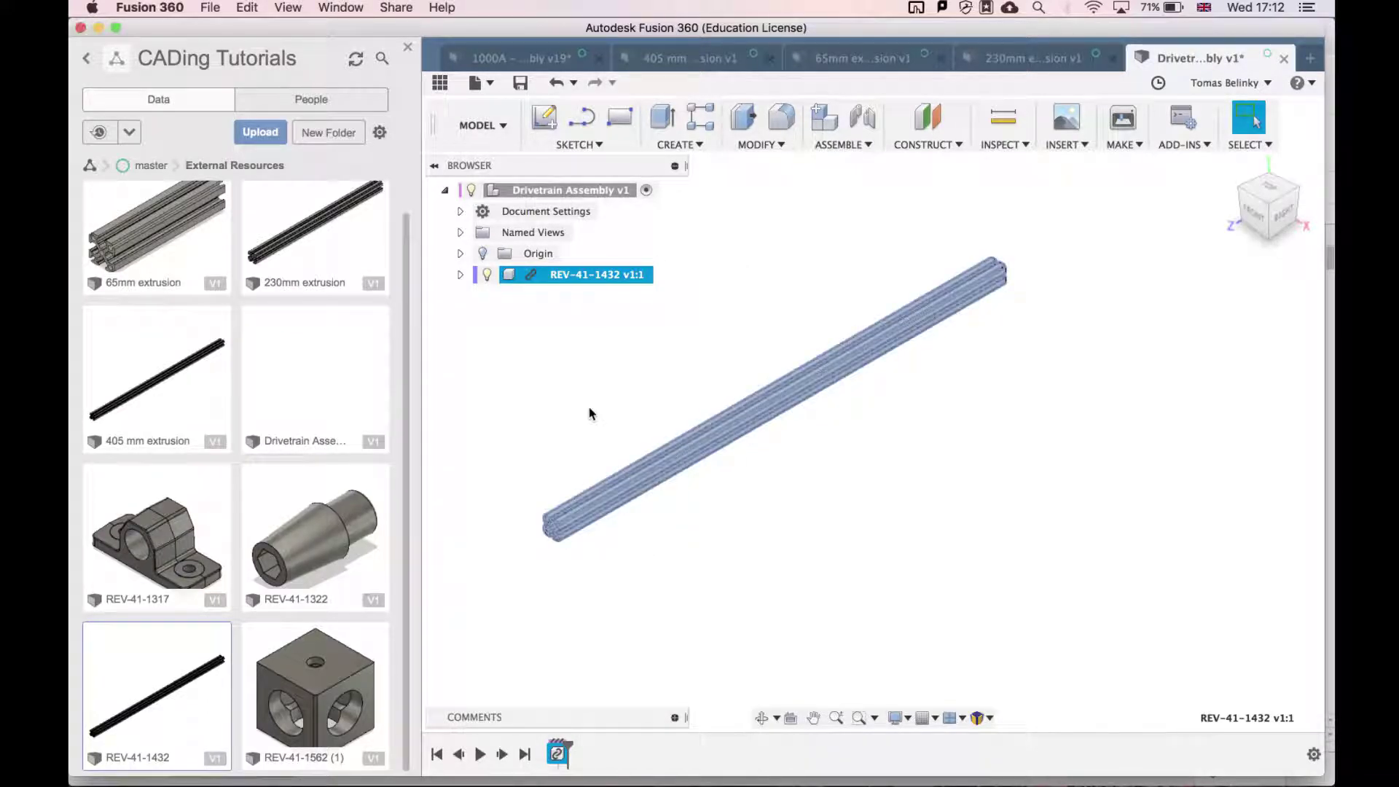
click(598, 417)
middle_drag(710, 448, 895, 430)
drag(893, 424, 843, 392)
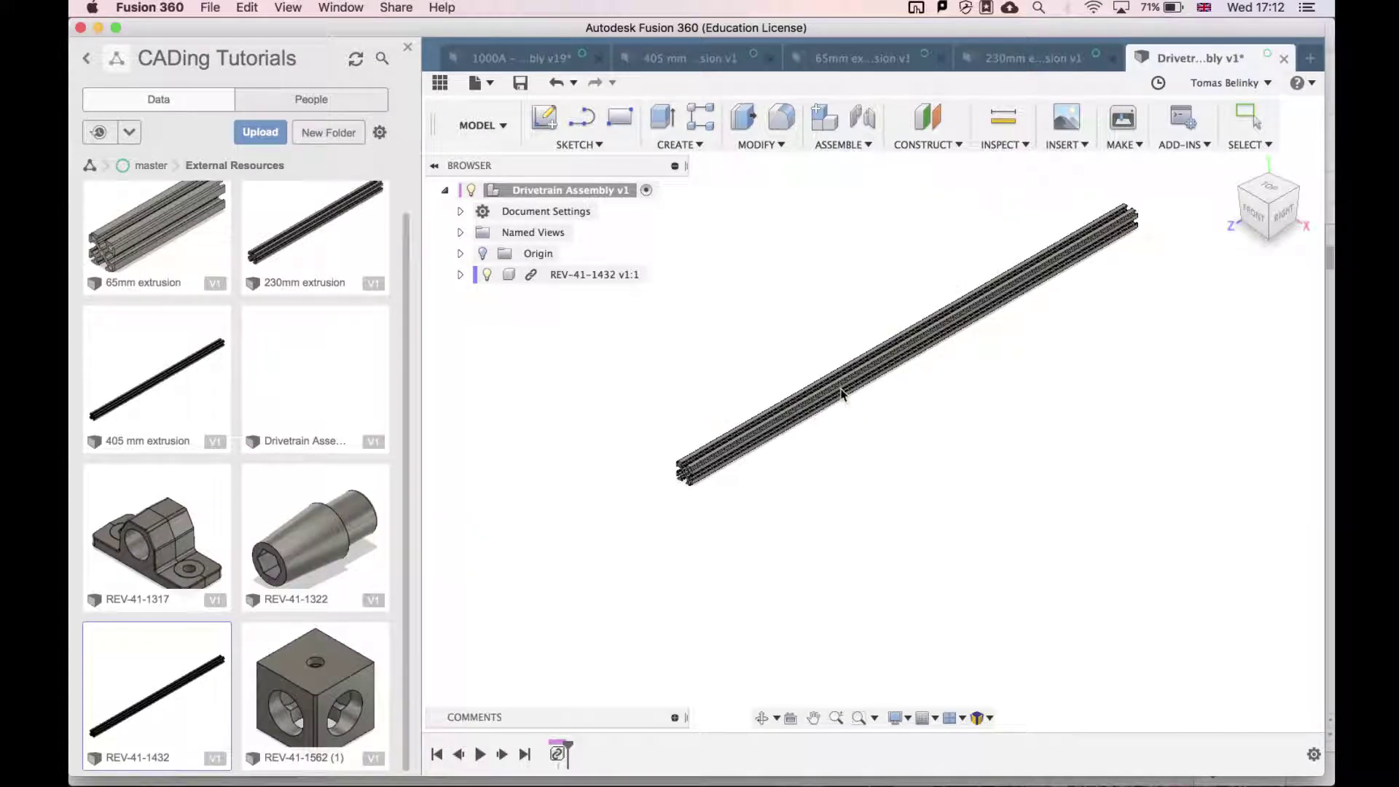
click(1277, 145)
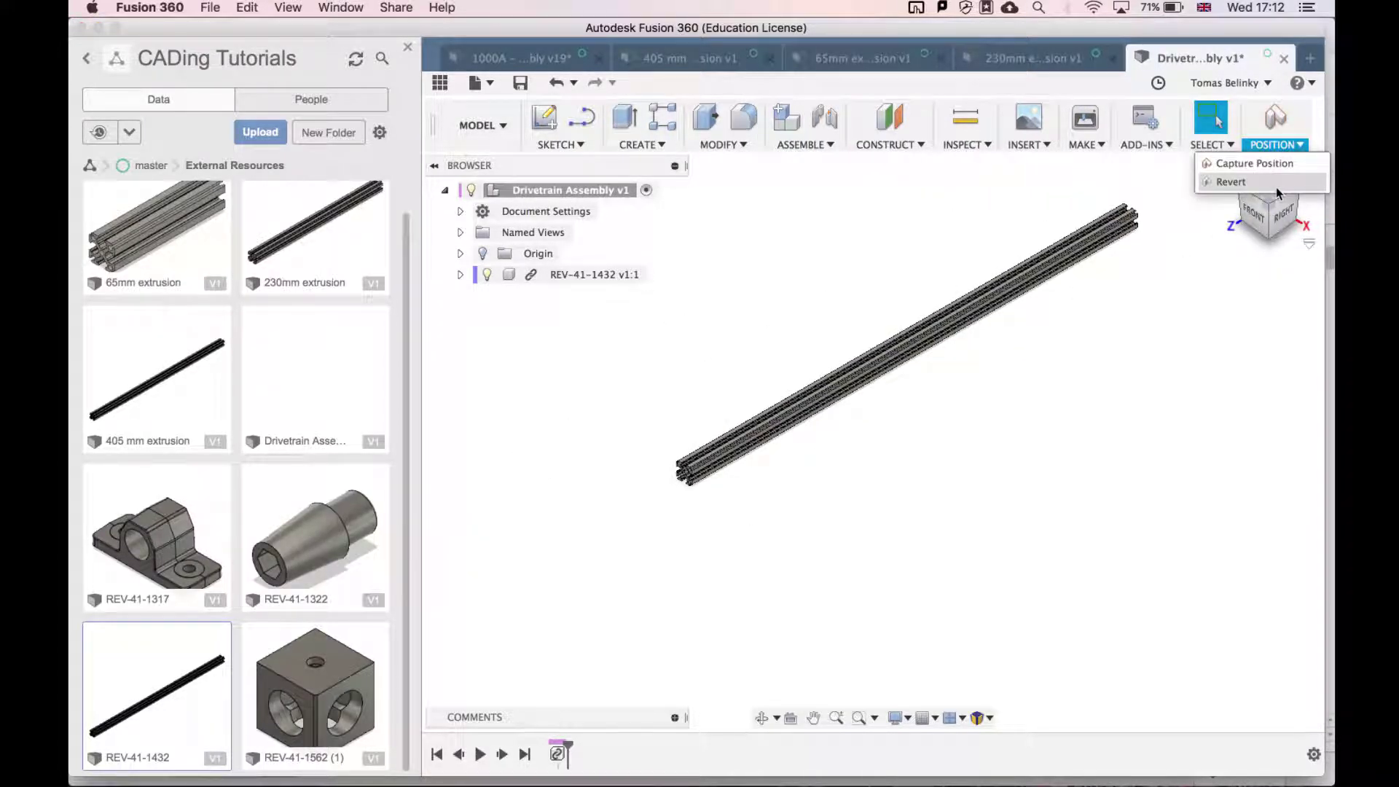
click(1231, 182)
Step: Ground the REV-41-1432 component in the Drivetrain Assembly
click(602, 274)
right_click(602, 274)
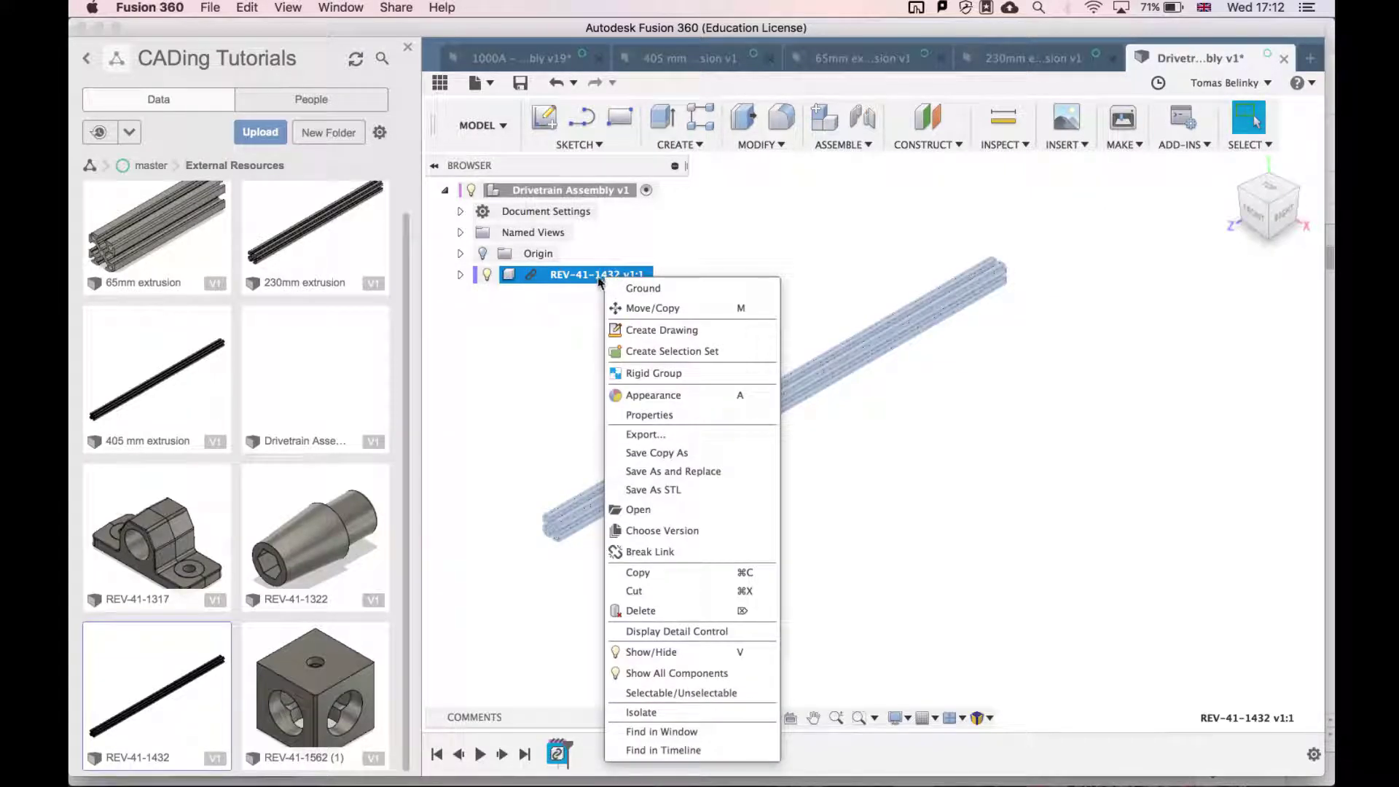
click(556, 331)
right_click(587, 275)
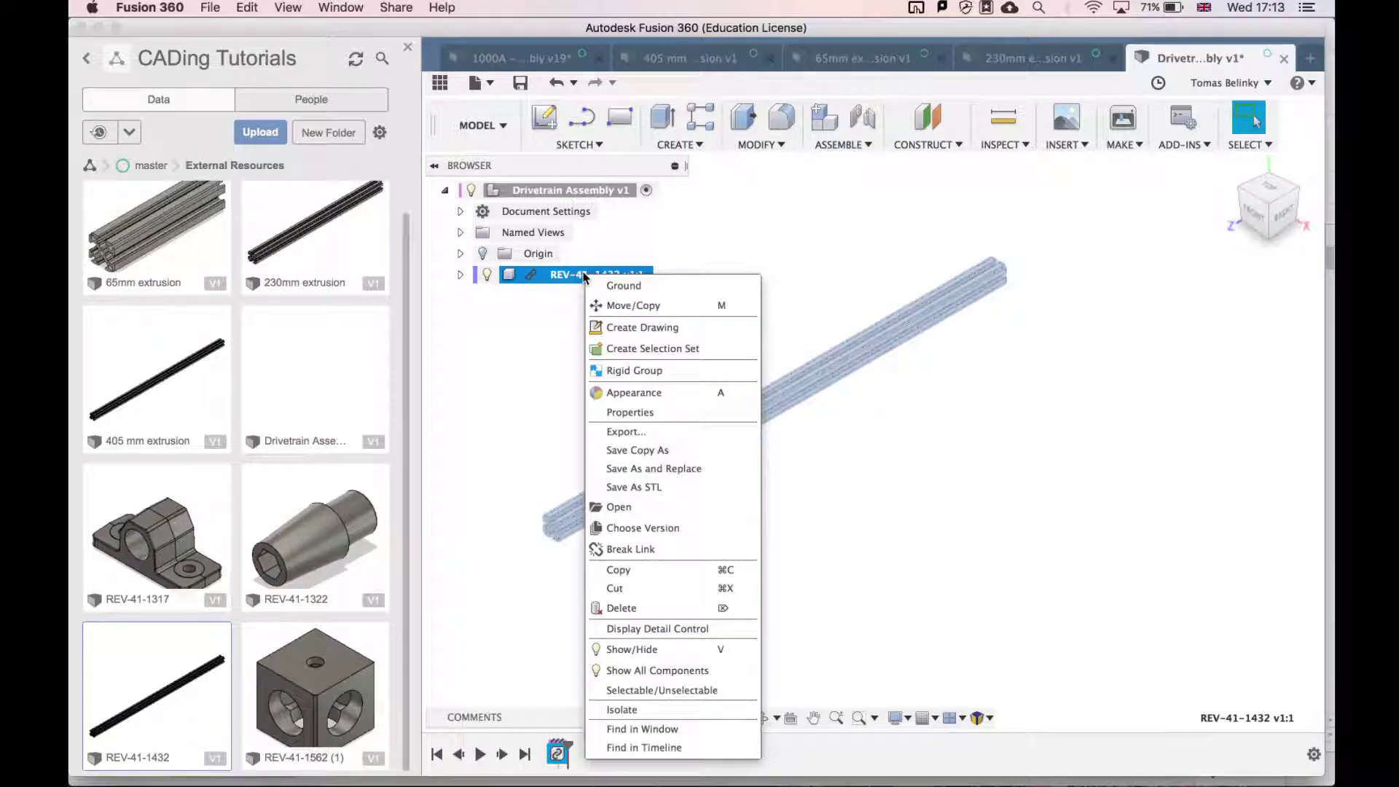
click(639, 285)
click(865, 522)
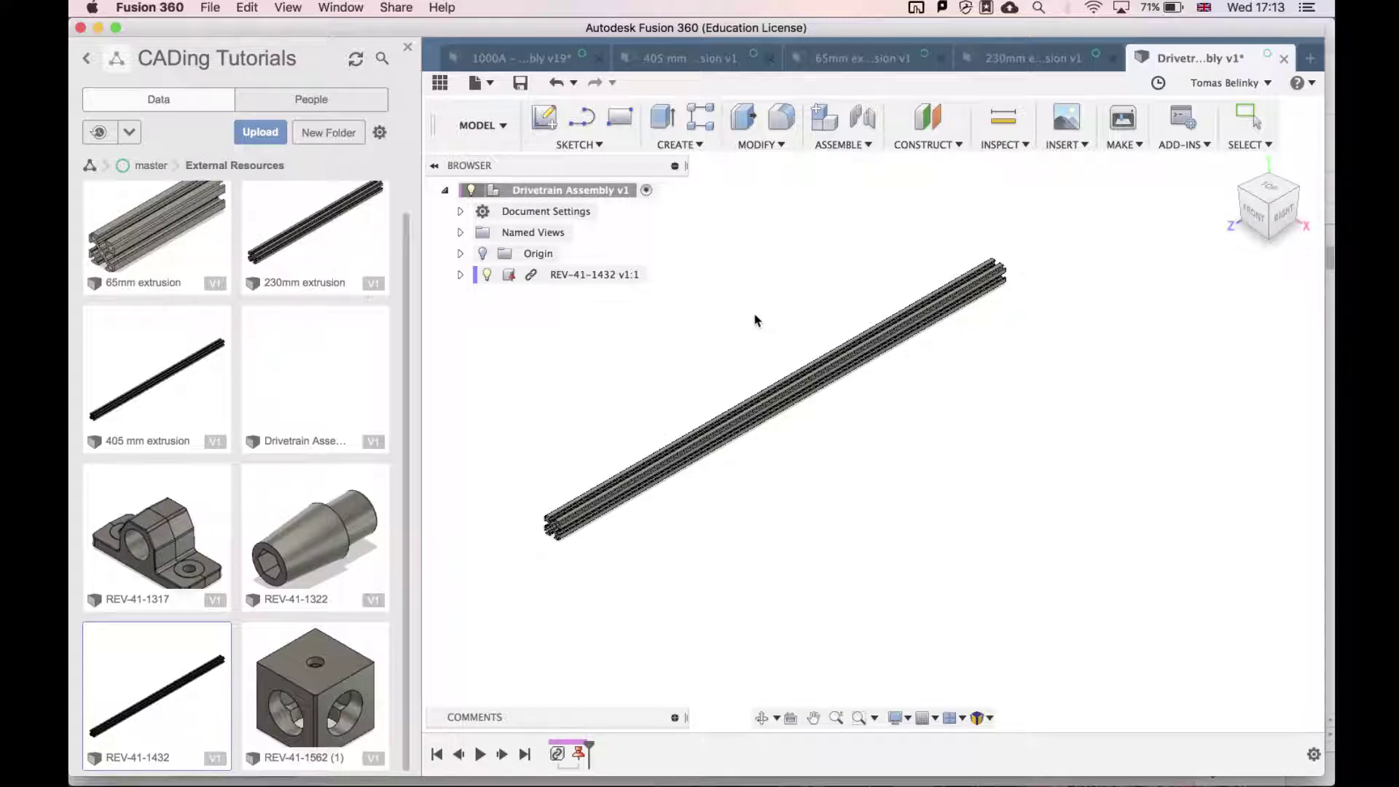
click(1249, 116)
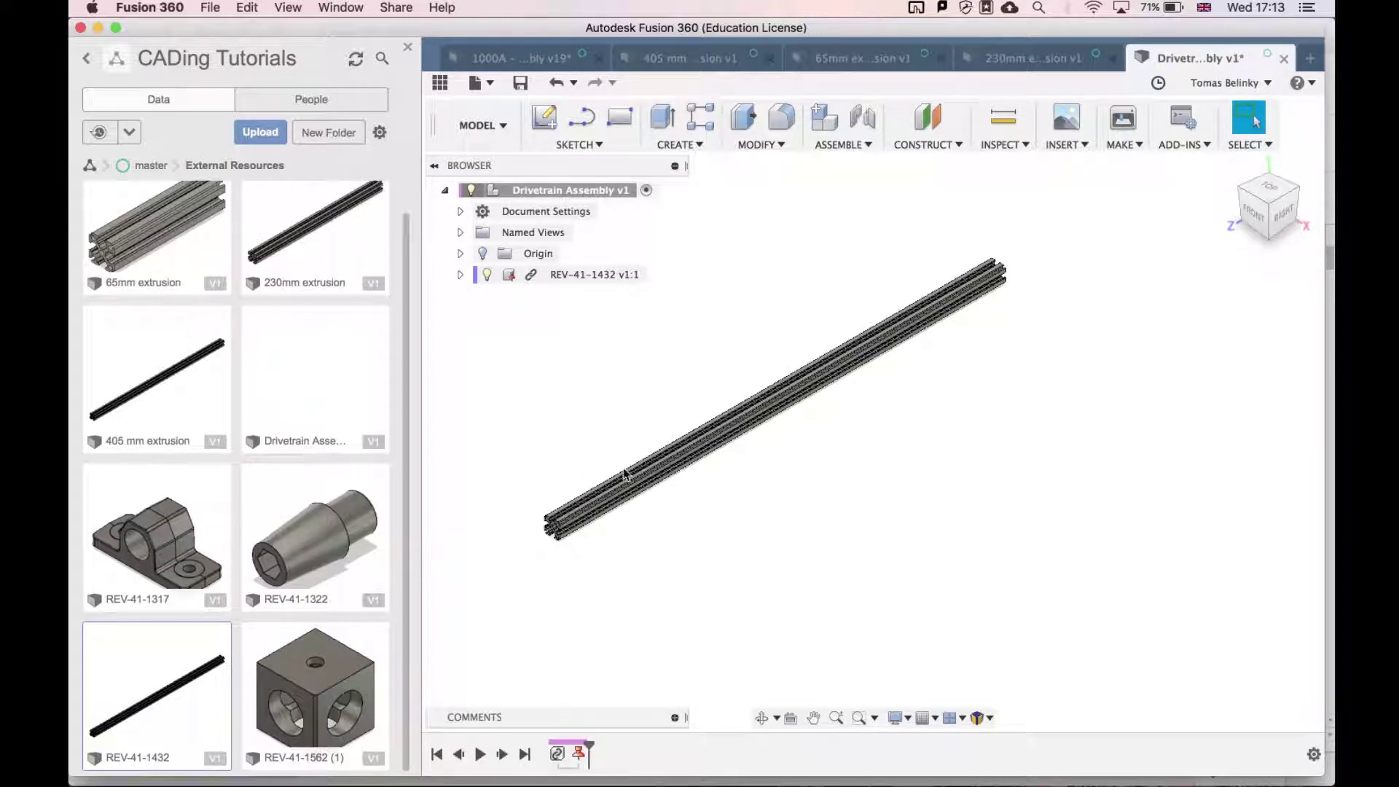
middle_drag(542, 428, 623, 469)
middle_drag(713, 577, 770, 587)
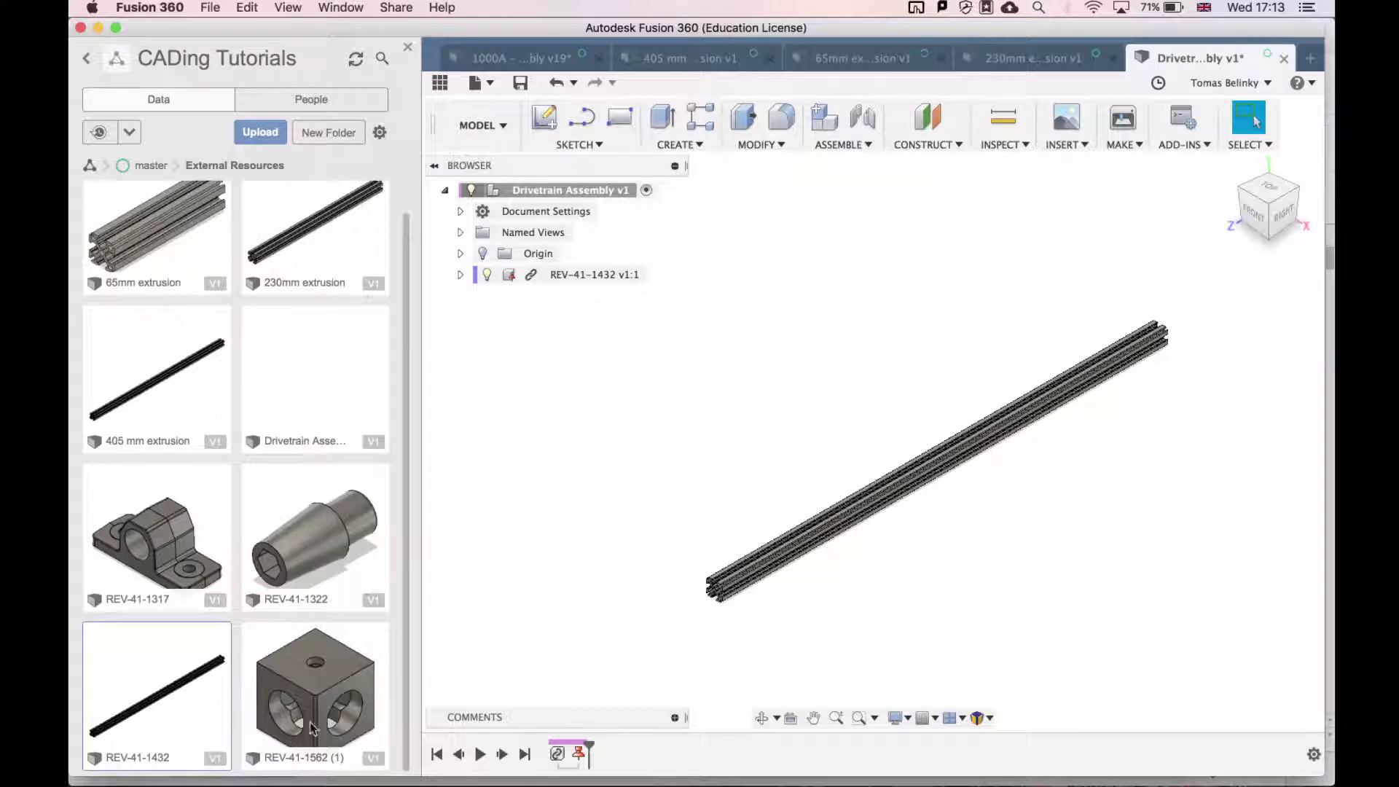
scroll(672, 603, up, 5)
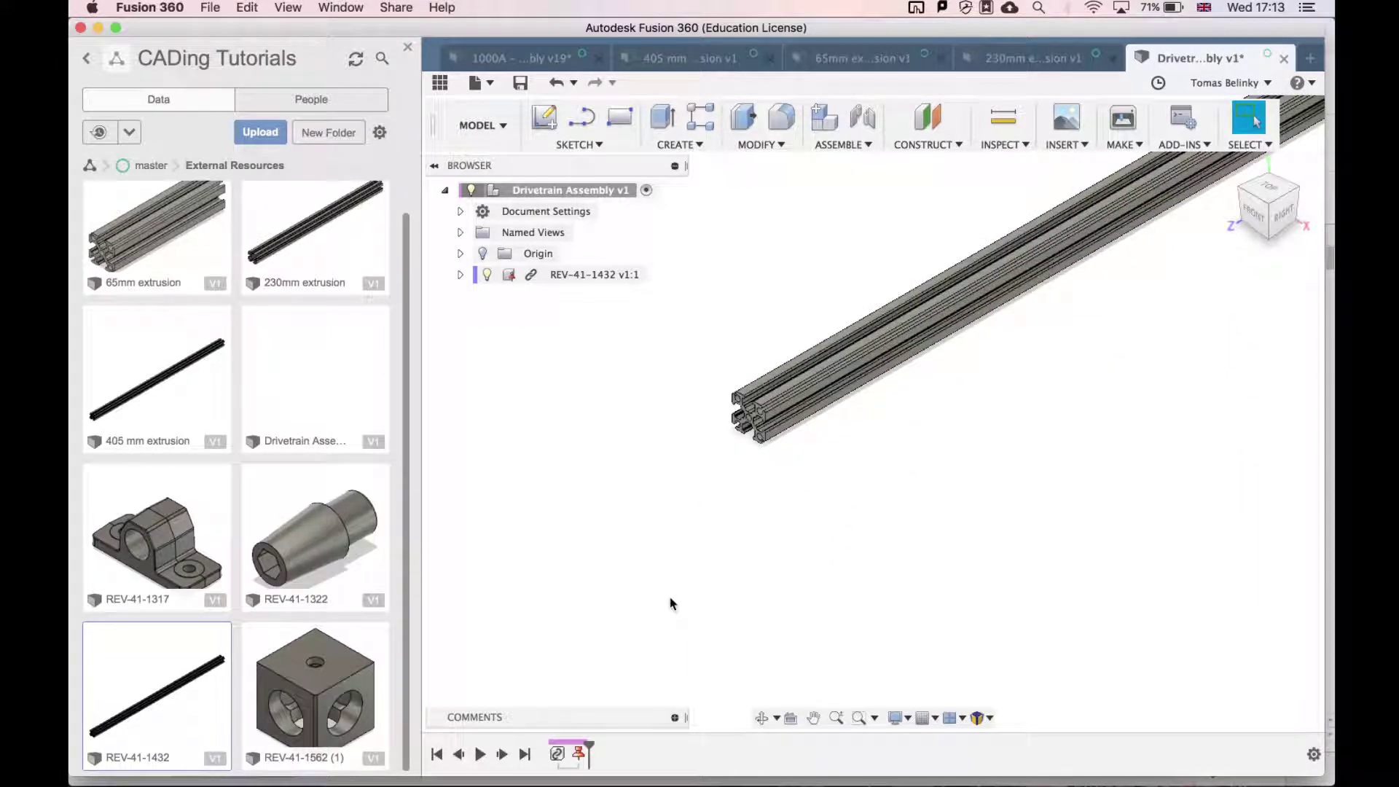
key(i)
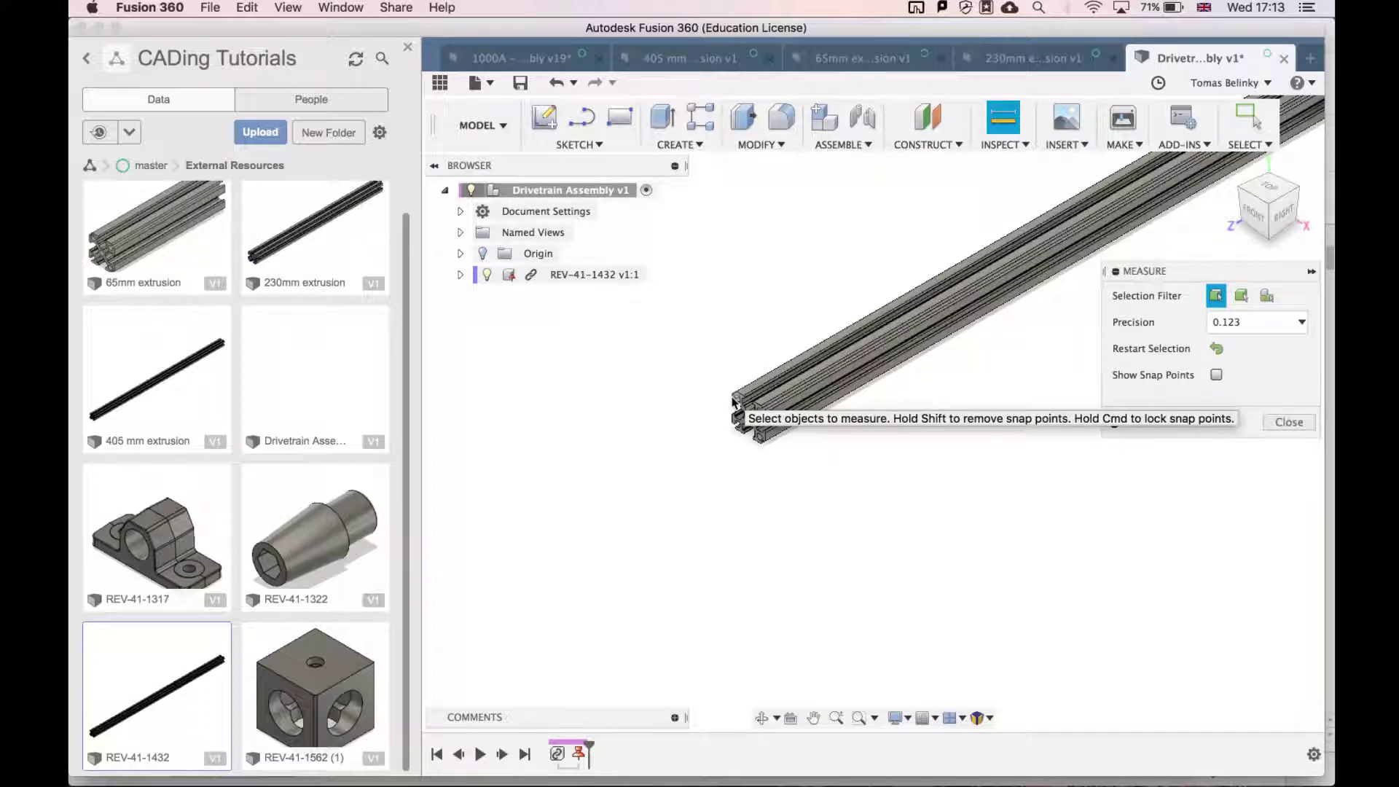
scroll(646, 392, up, 5)
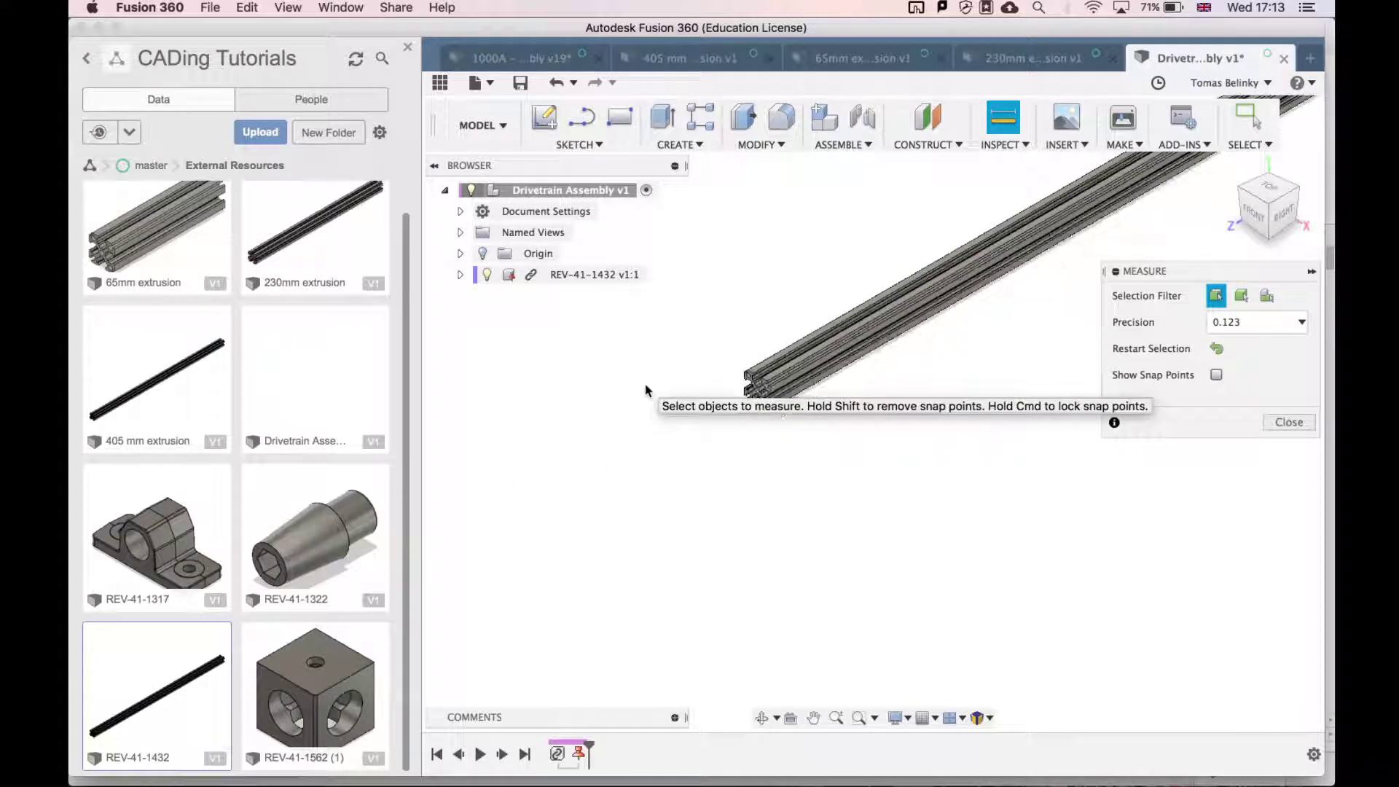
scroll(646, 392, down, 2)
key(Escape)
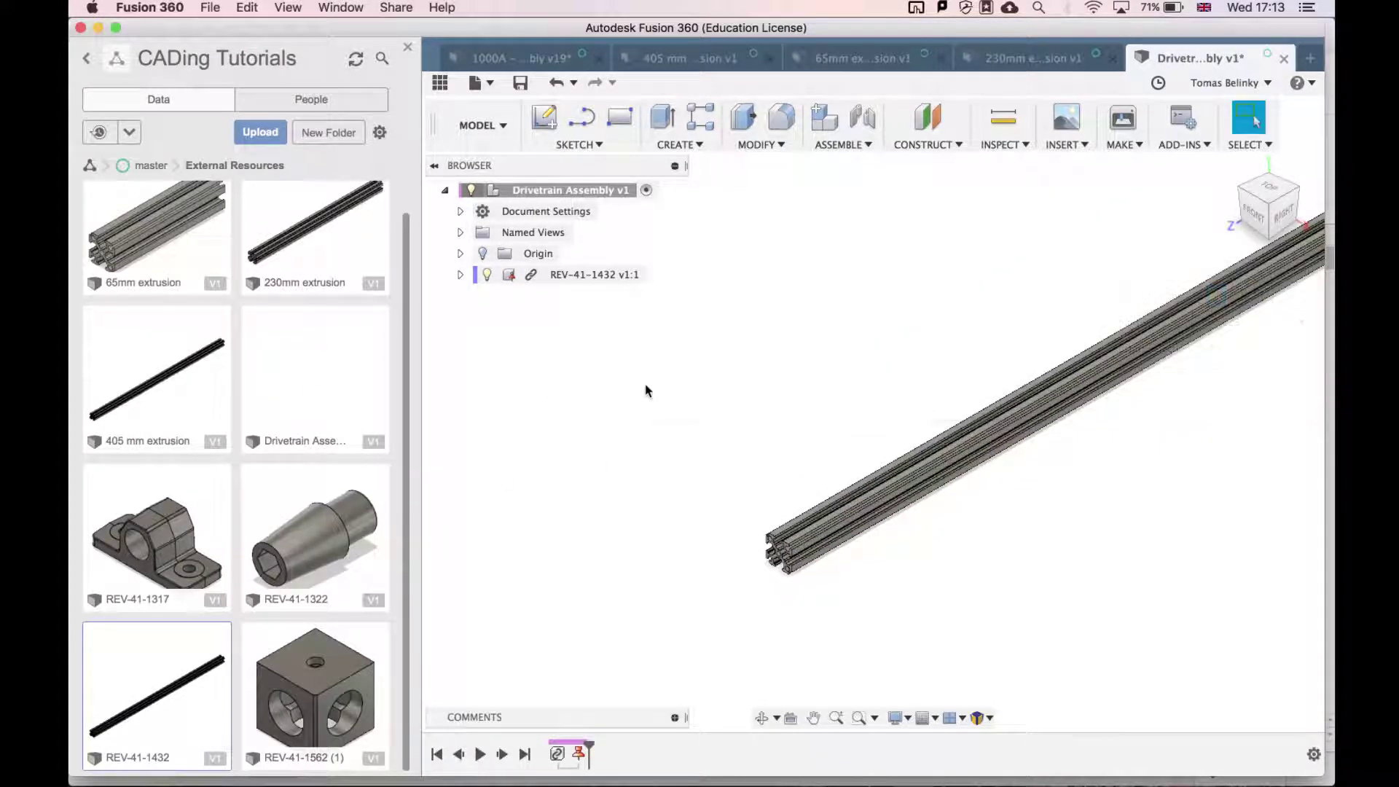
Step: Insert the 405 mm extrusion into the Drivetrain Assembly, rotated -90 degrees about the Y axis so it crosses the grounded extrusion
right_click(174, 412)
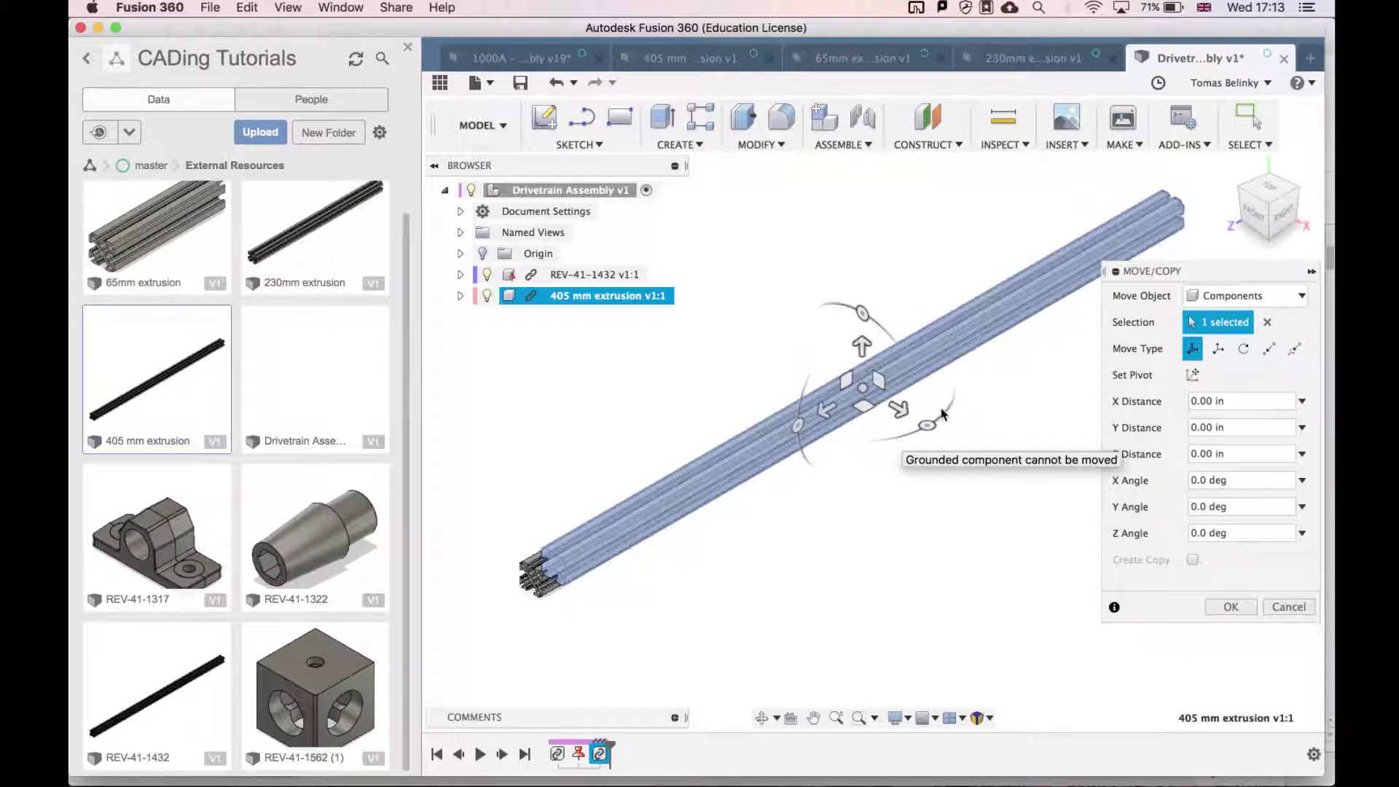
drag(926, 425, 780, 445)
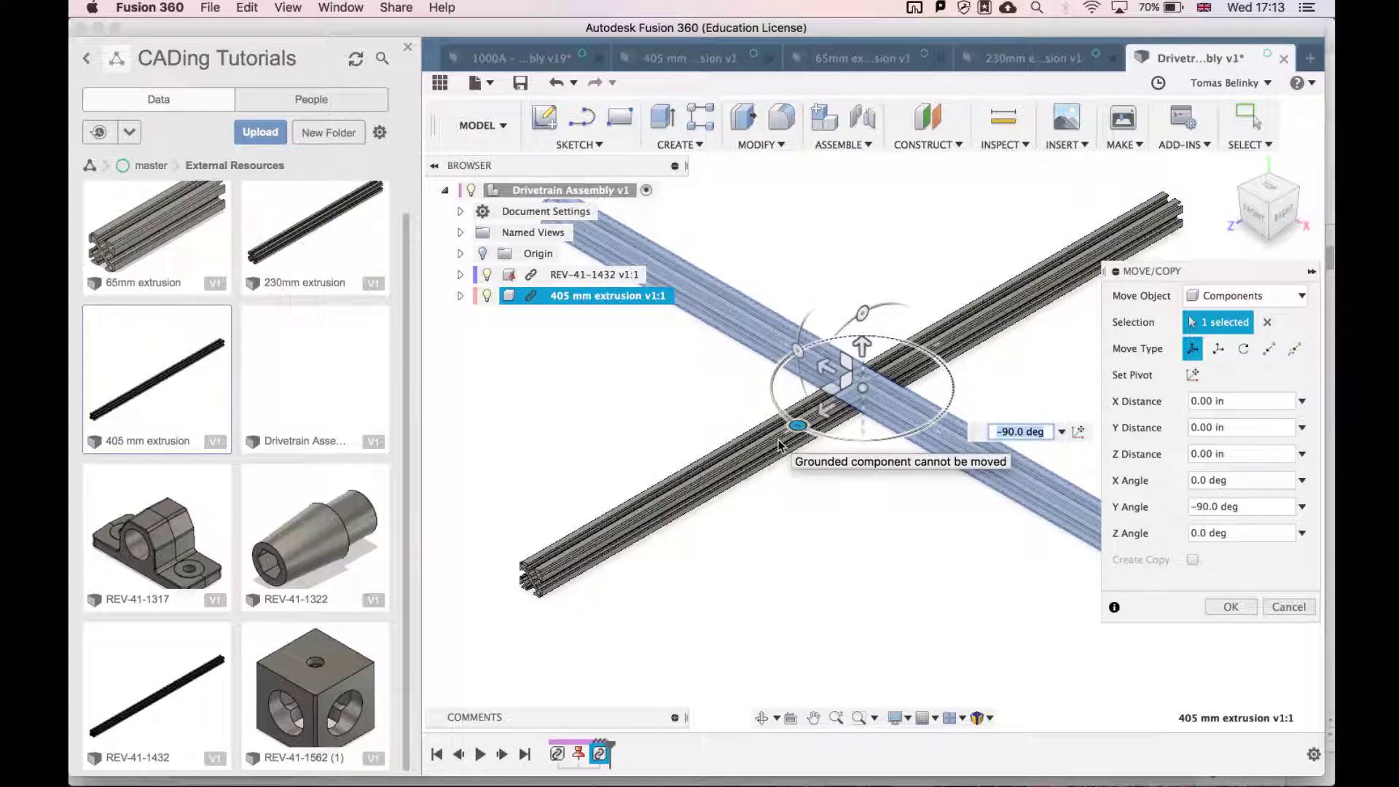
key(Return)
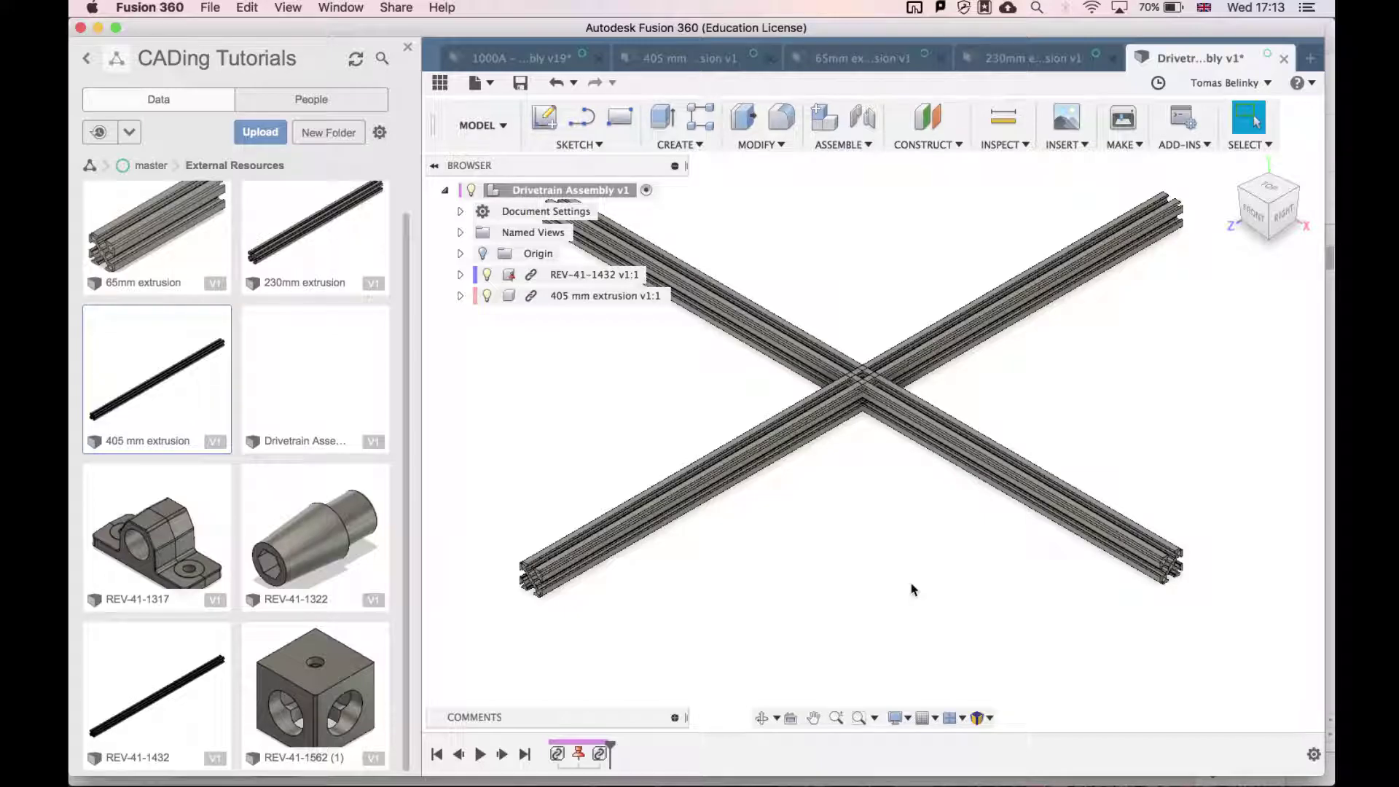
mouse_move(913, 589)
middle_down()
mouse_move(891, 588)
mouse_move(897, 572)
middle_up()
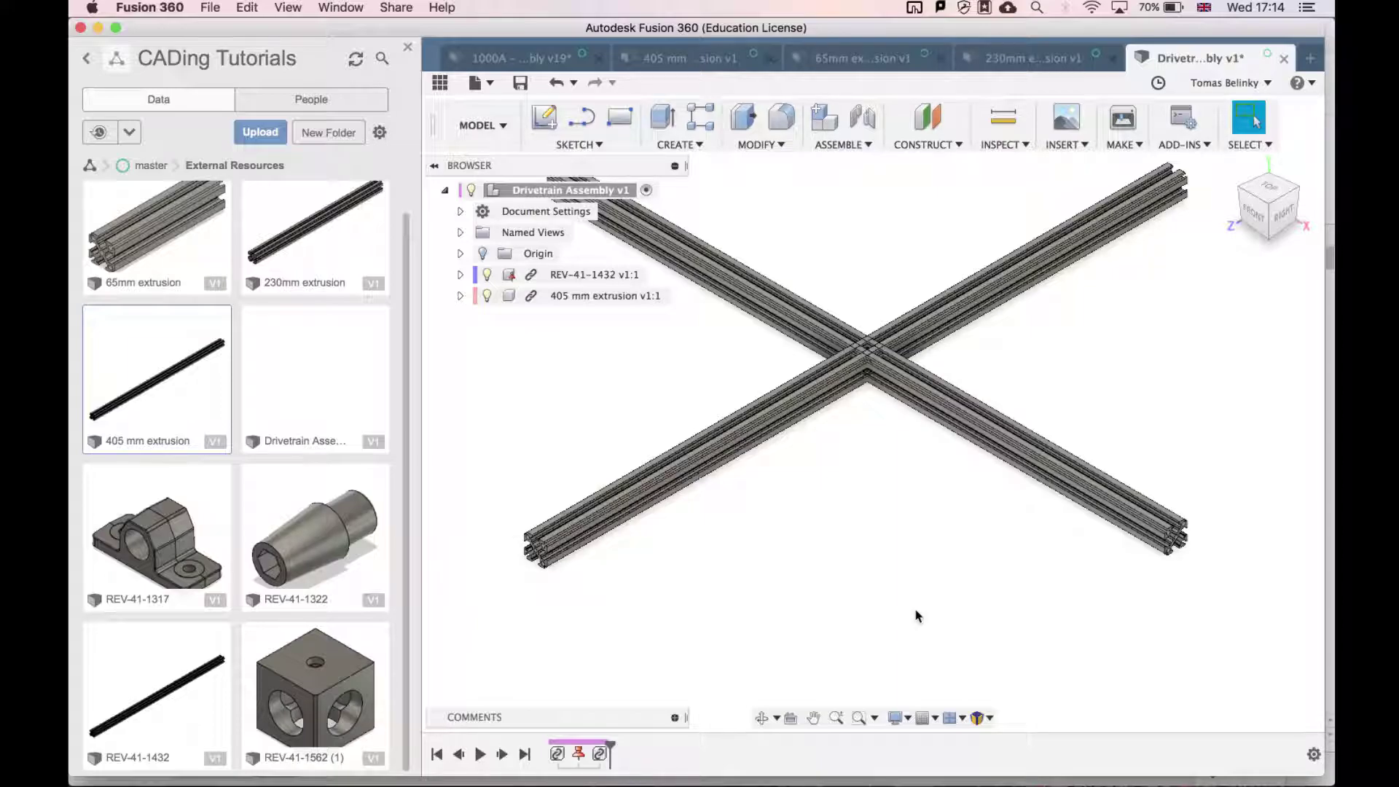
Step: Start a Planar joint and choose a snap point on the 405 mm extrusion's end face as its first component
click(862, 146)
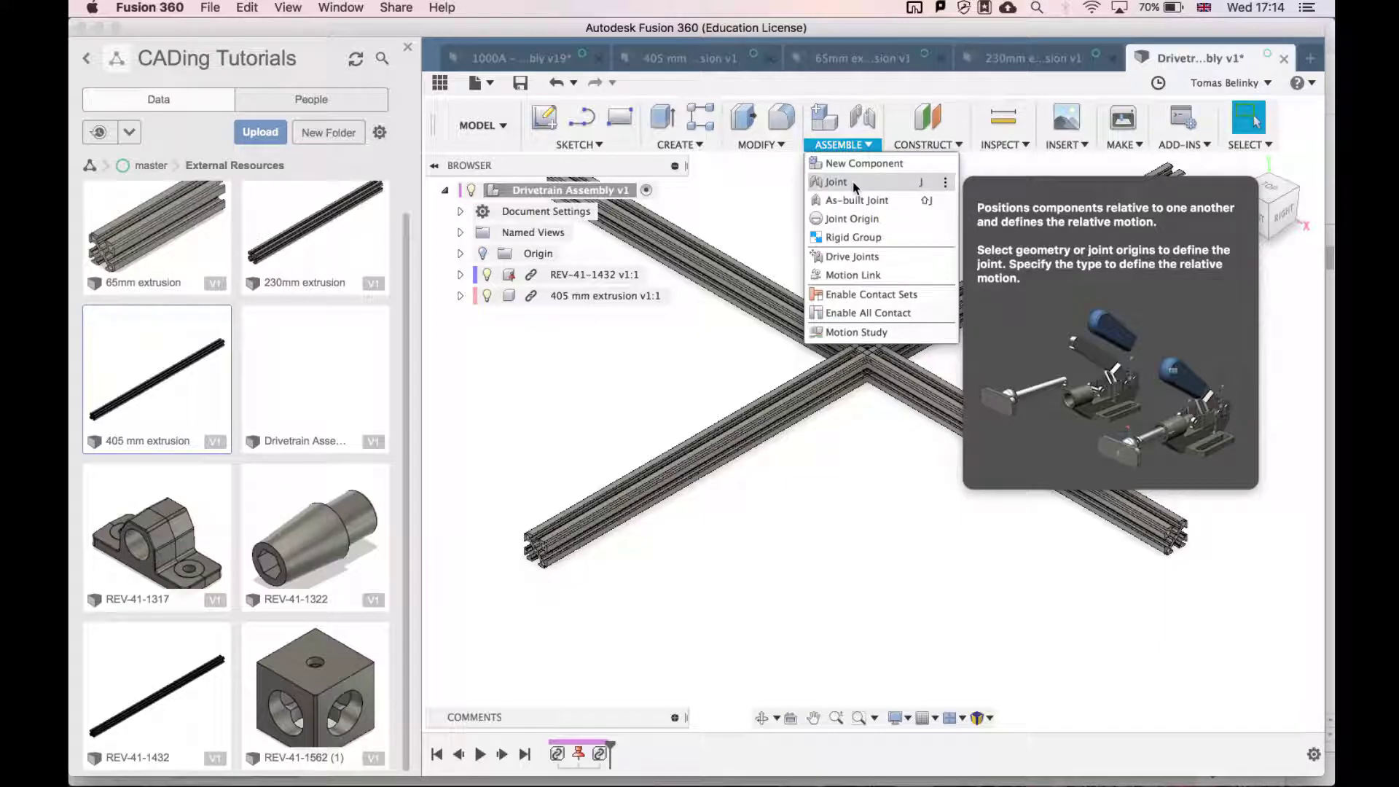
click(855, 183)
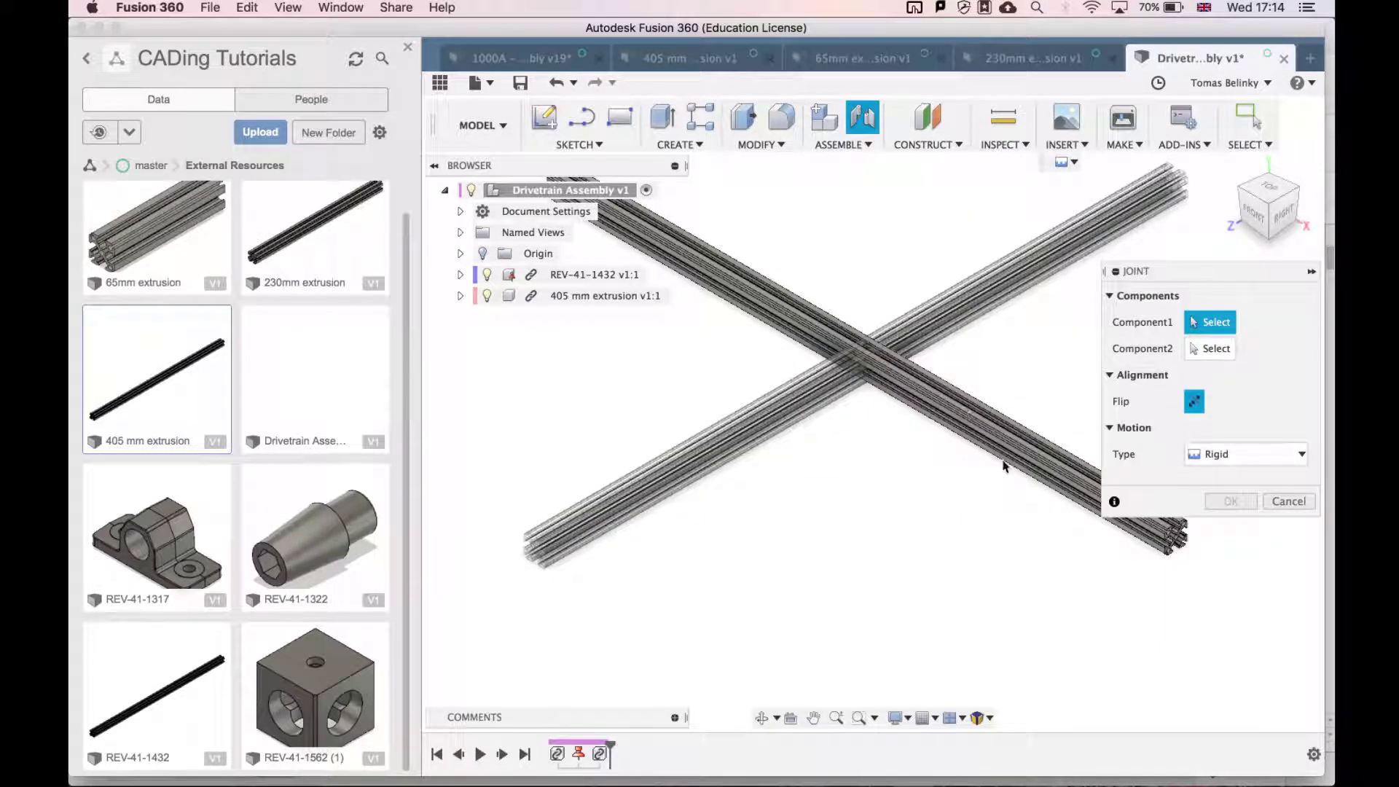
click(1253, 460)
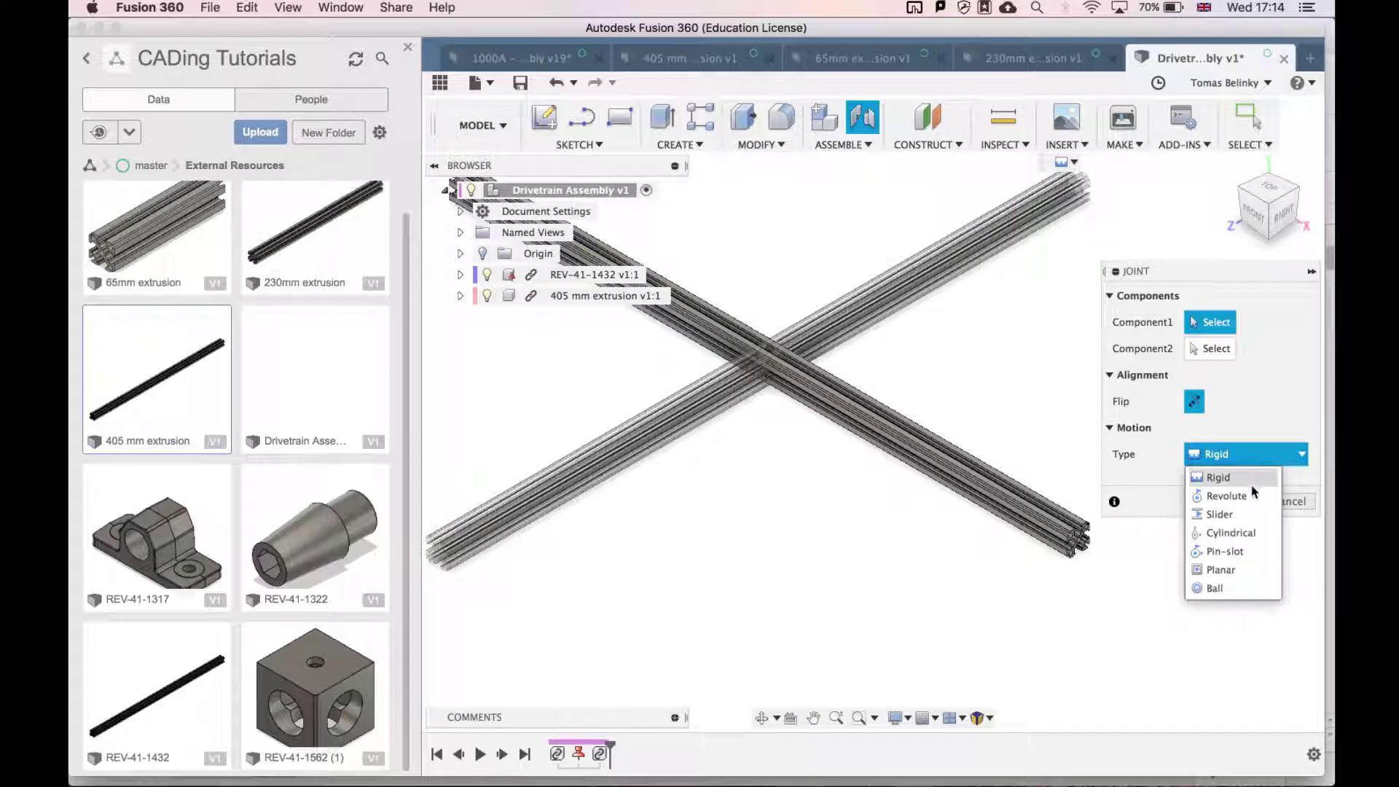
click(1240, 569)
scroll(1120, 551, up, 6)
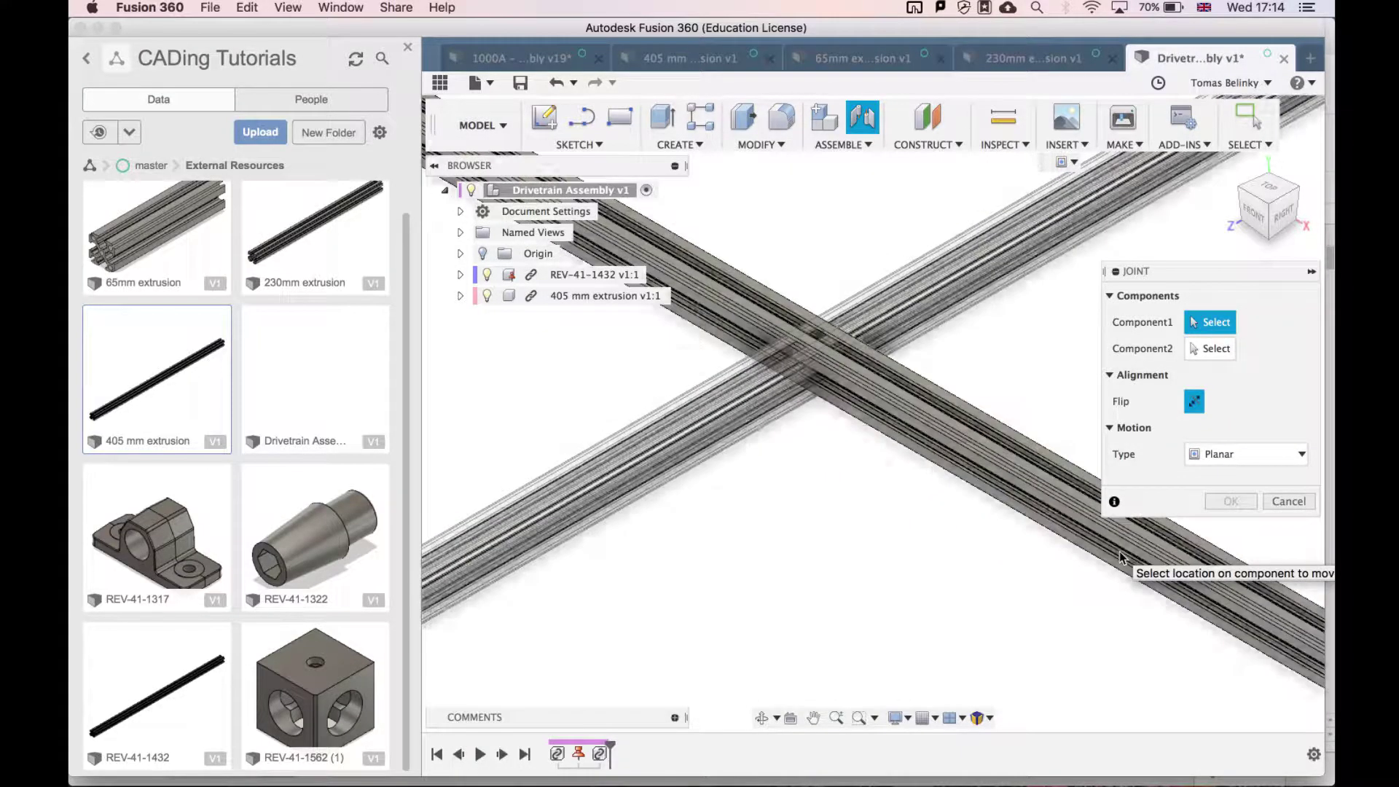
scroll(1061, 590, up, 3)
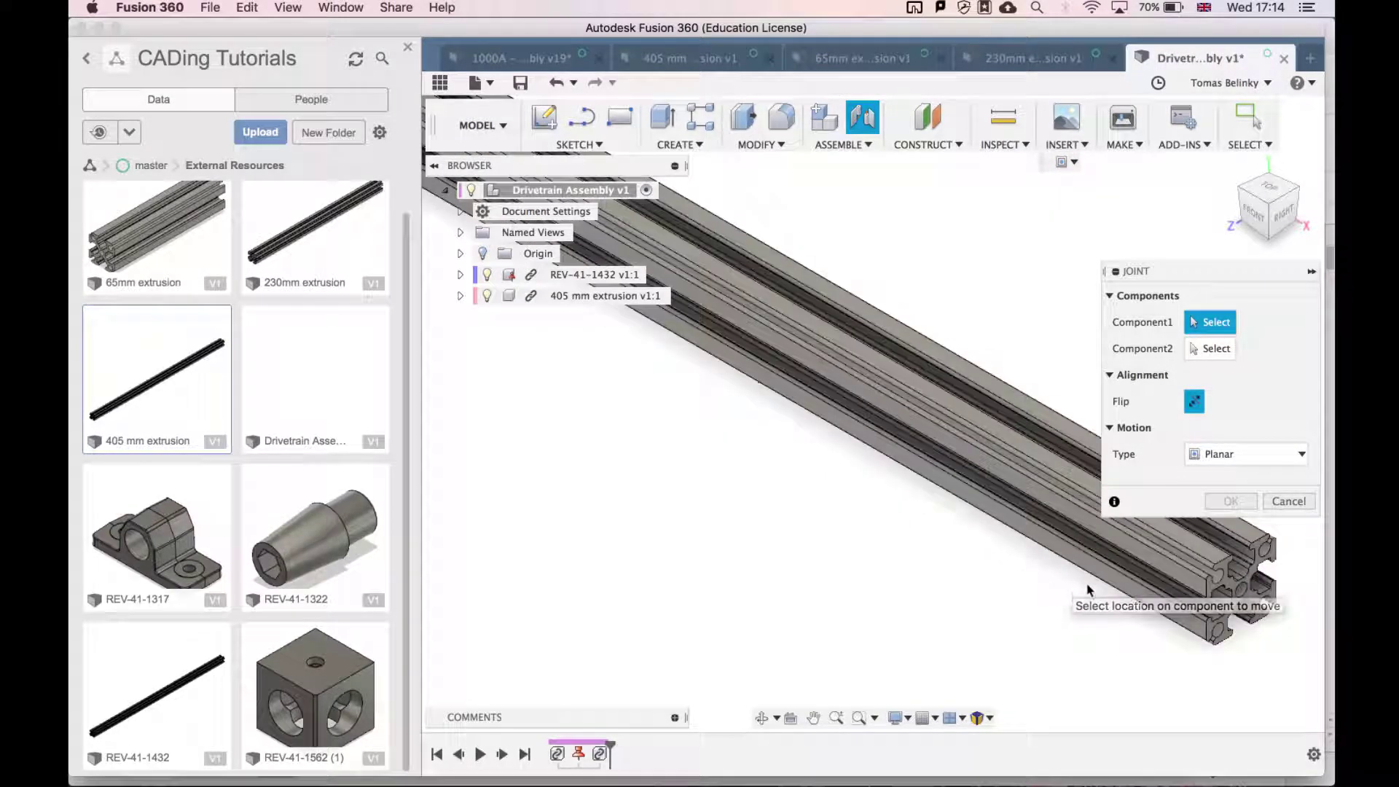
scroll(1232, 584, up, 6)
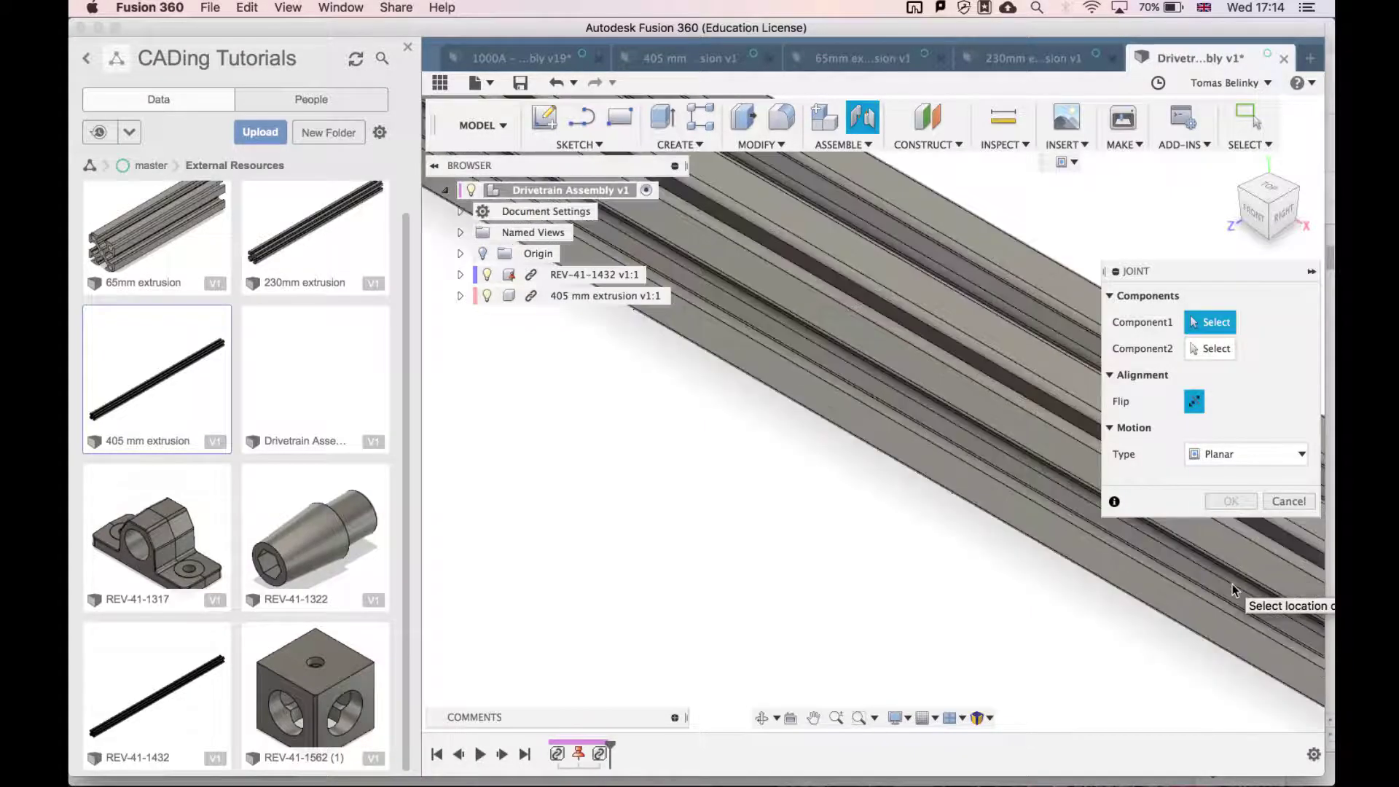
scroll(1200, 584, down, 6)
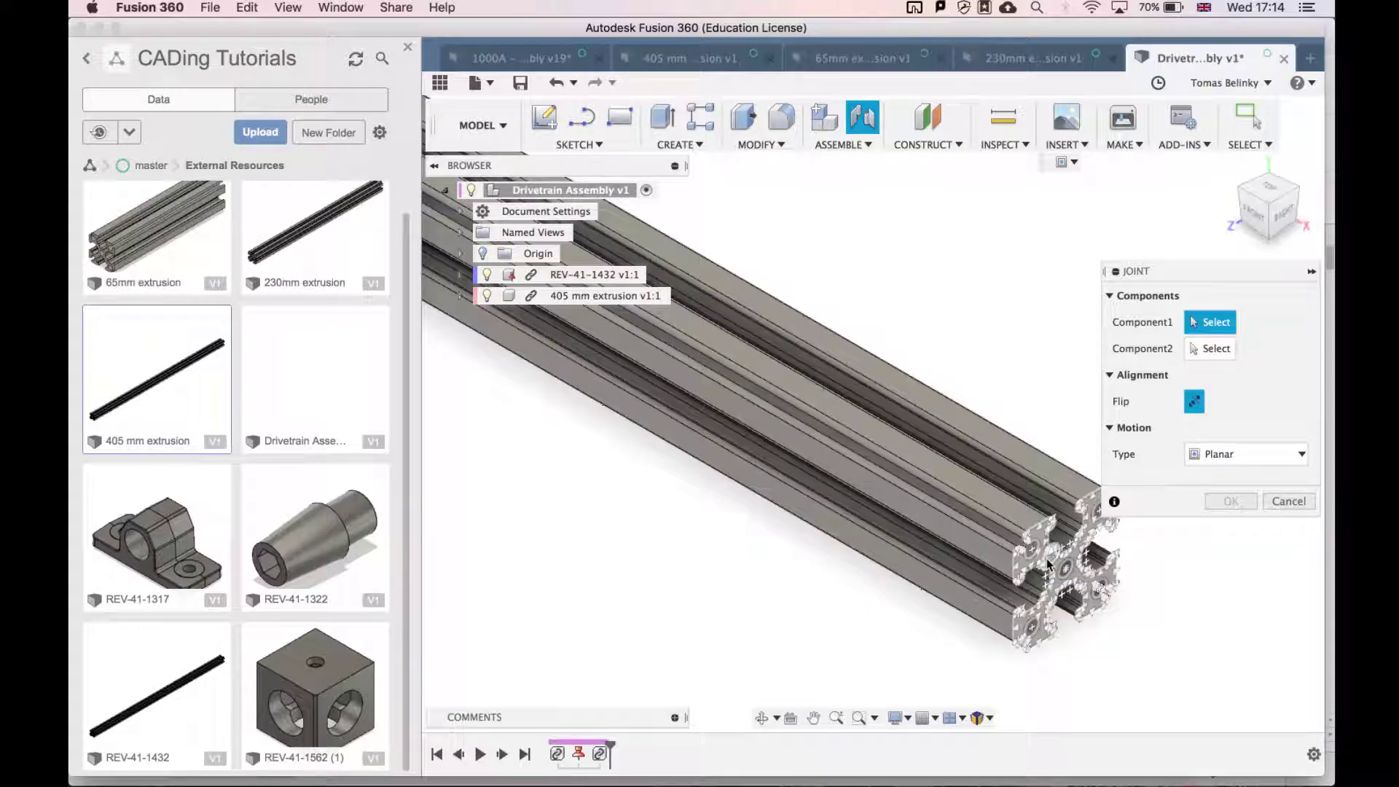
scroll(1043, 573, up, 3)
middle_drag(1040, 574, 1002, 552)
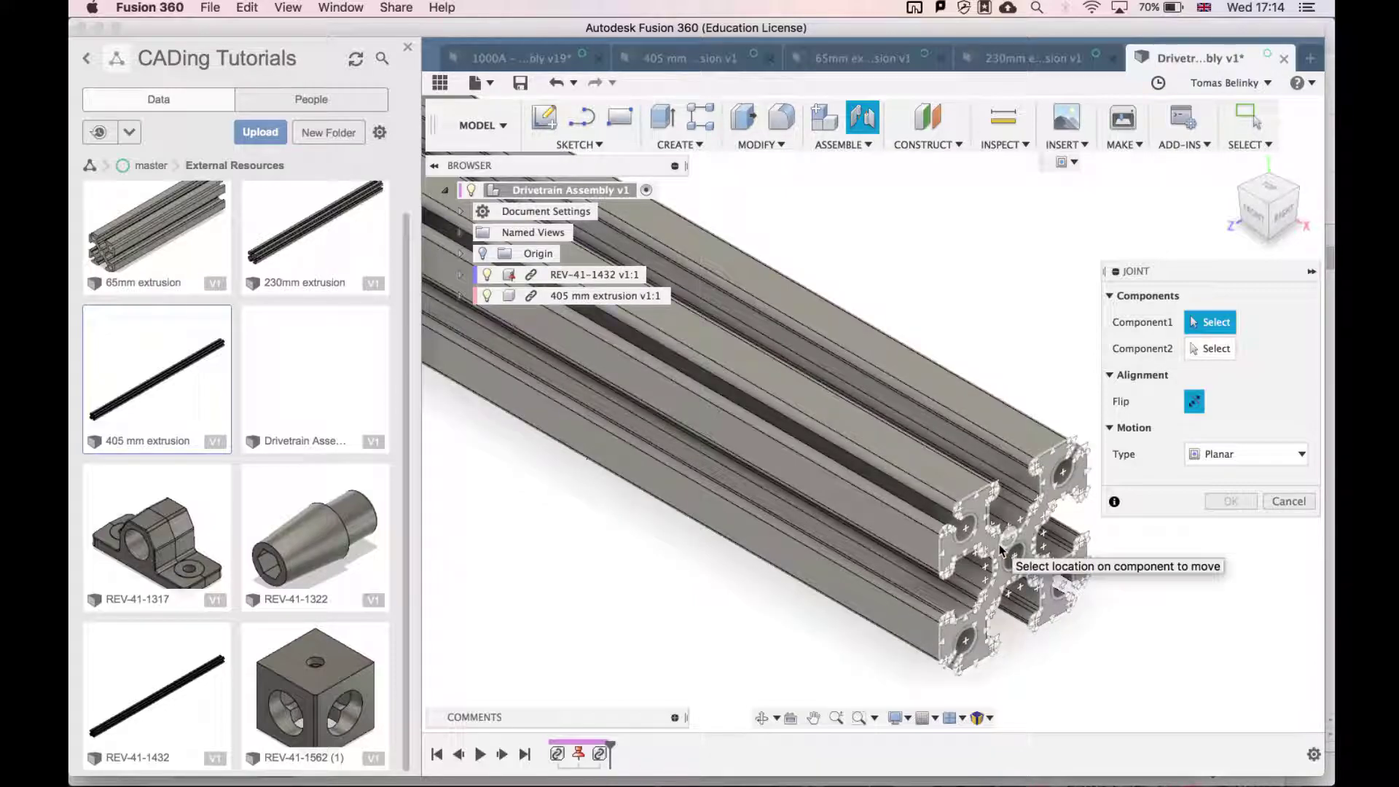
click(1000, 544)
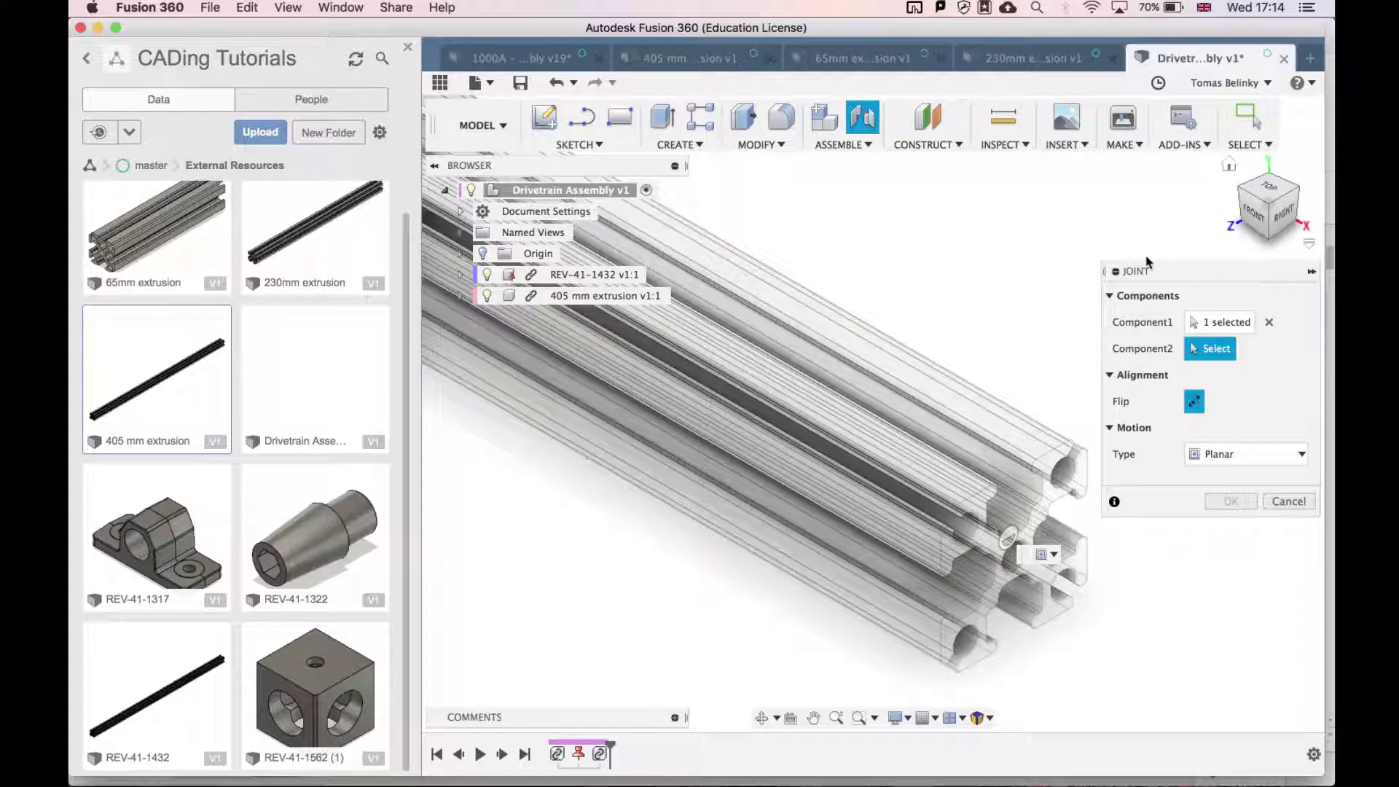
Step: Choose the snap point near the end of the REV-41-1432's side face as the second component and accept the planar joint
scroll(993, 452, down, 5)
scroll(817, 488, up, 10)
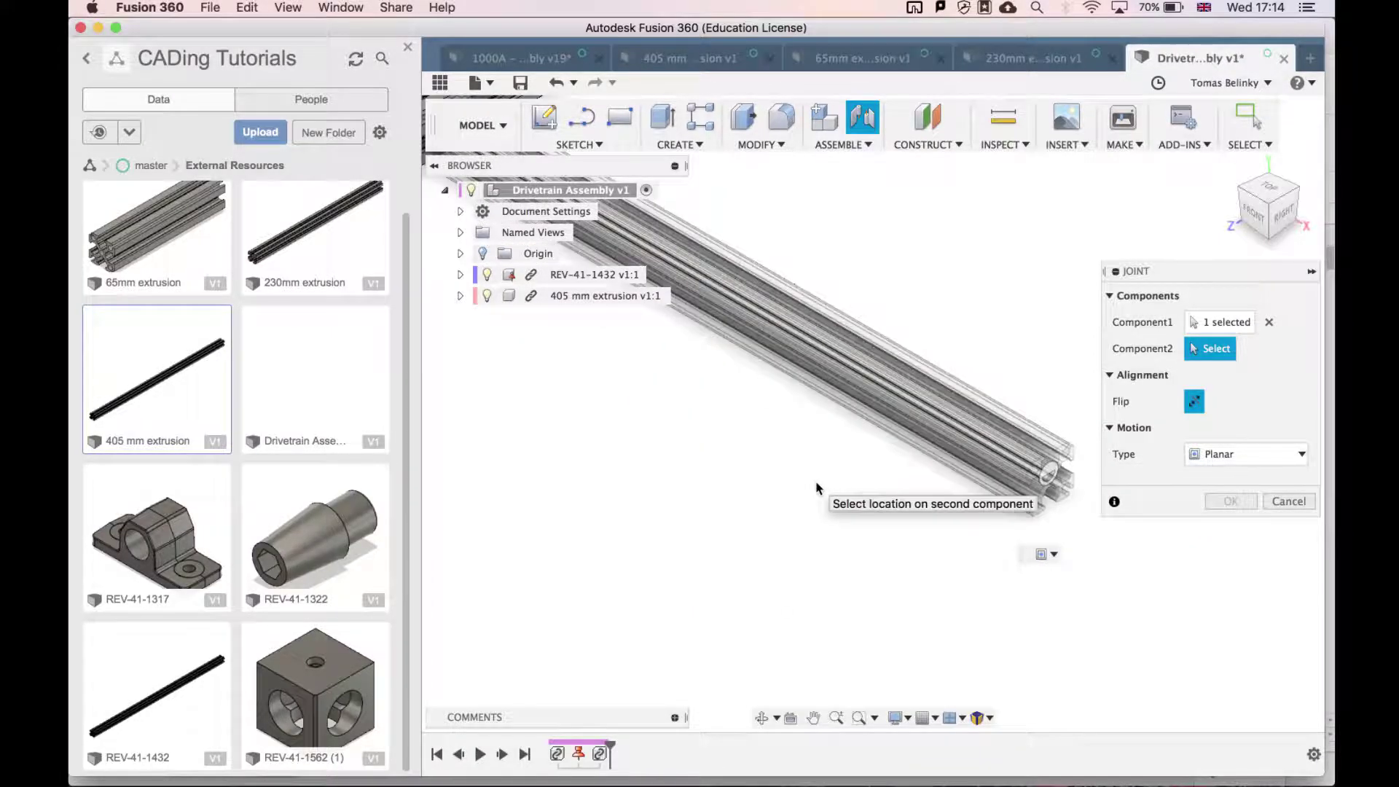
scroll(939, 450, down, 5)
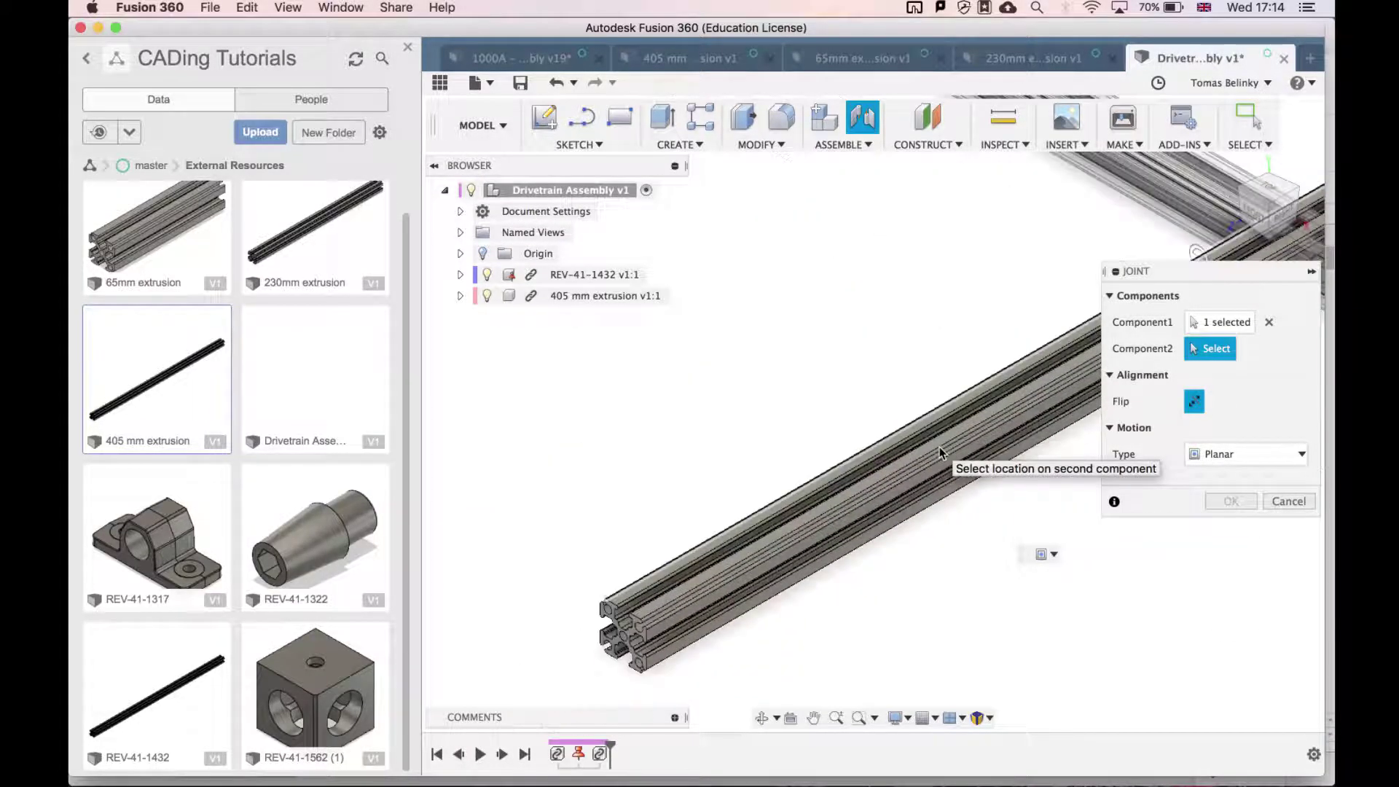
click(1244, 191)
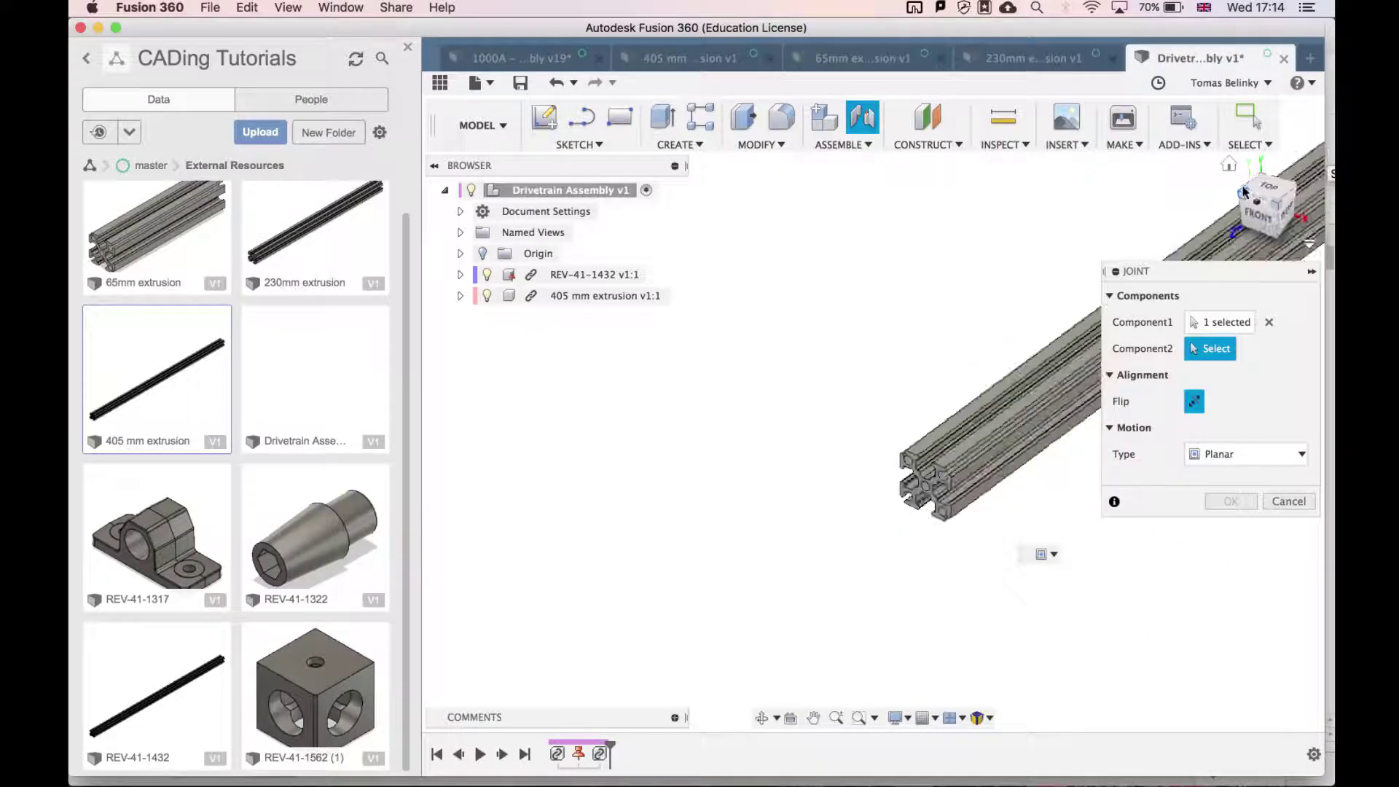
scroll(884, 579, up, 4)
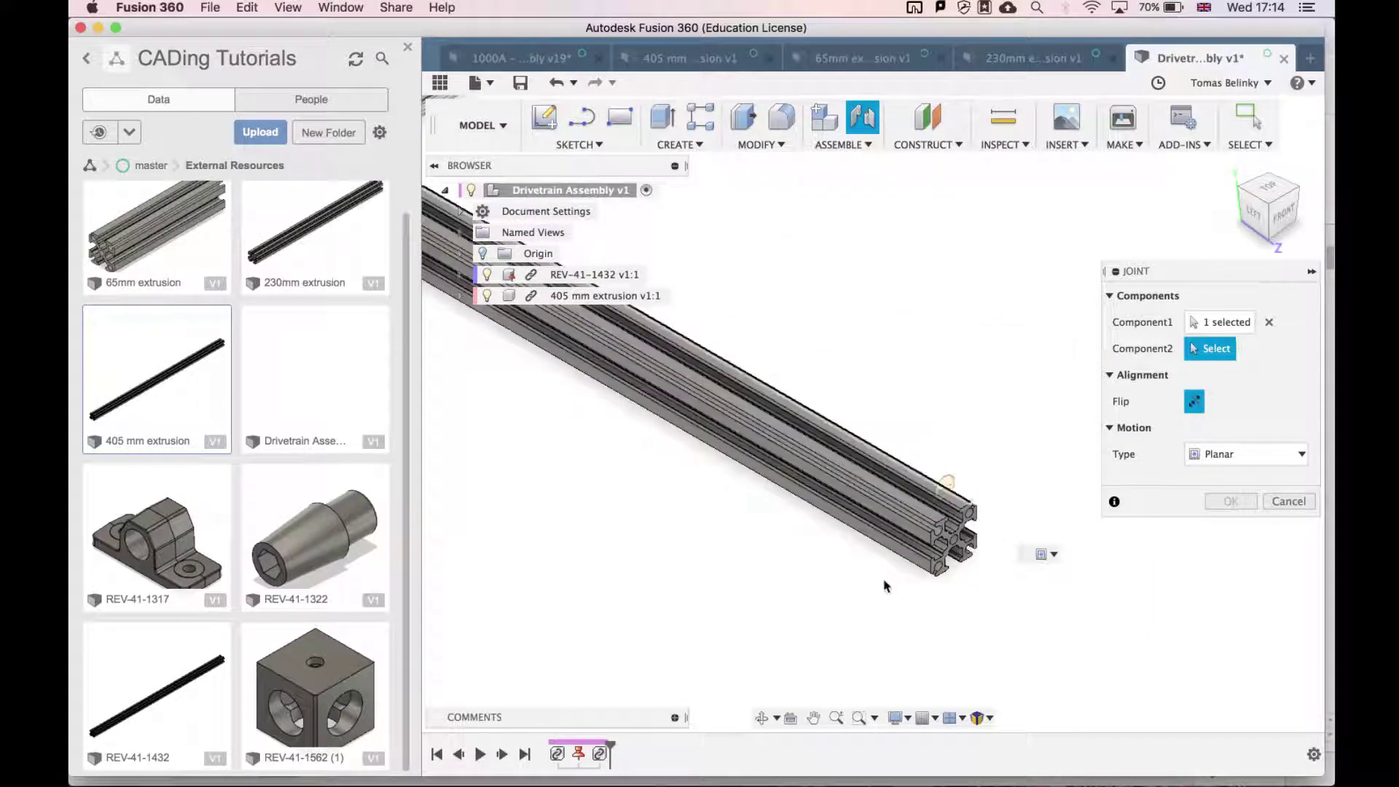
scroll(885, 580, down, 3)
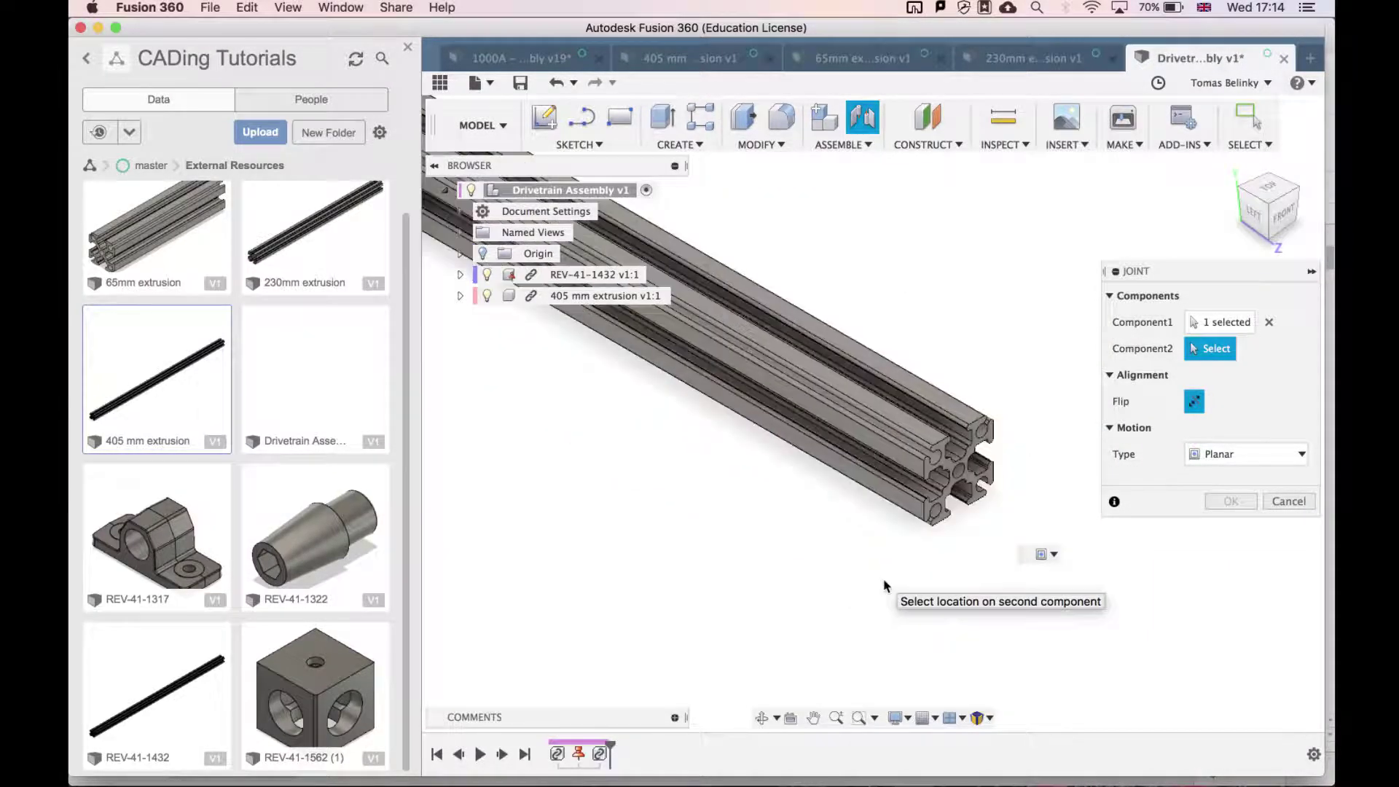
click(908, 460)
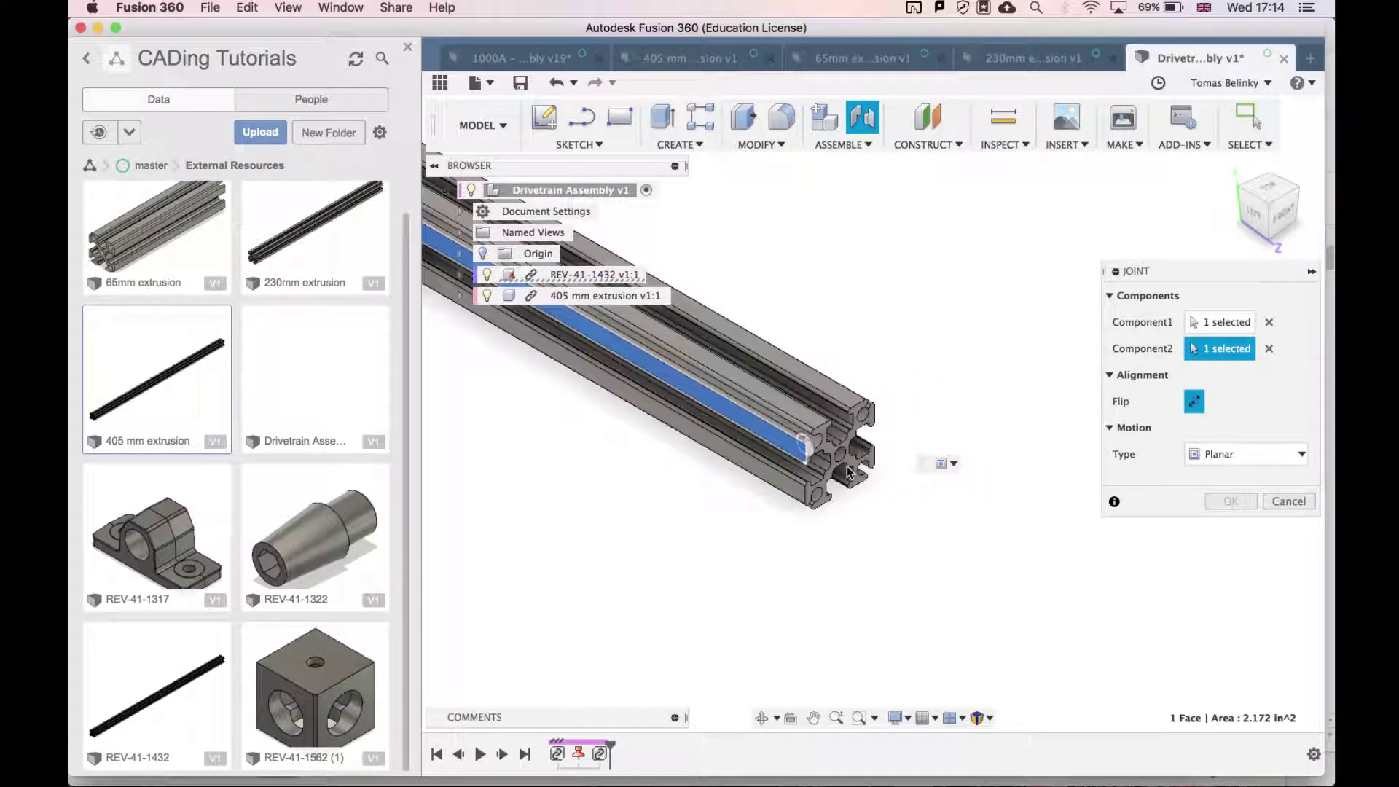
click(806, 457)
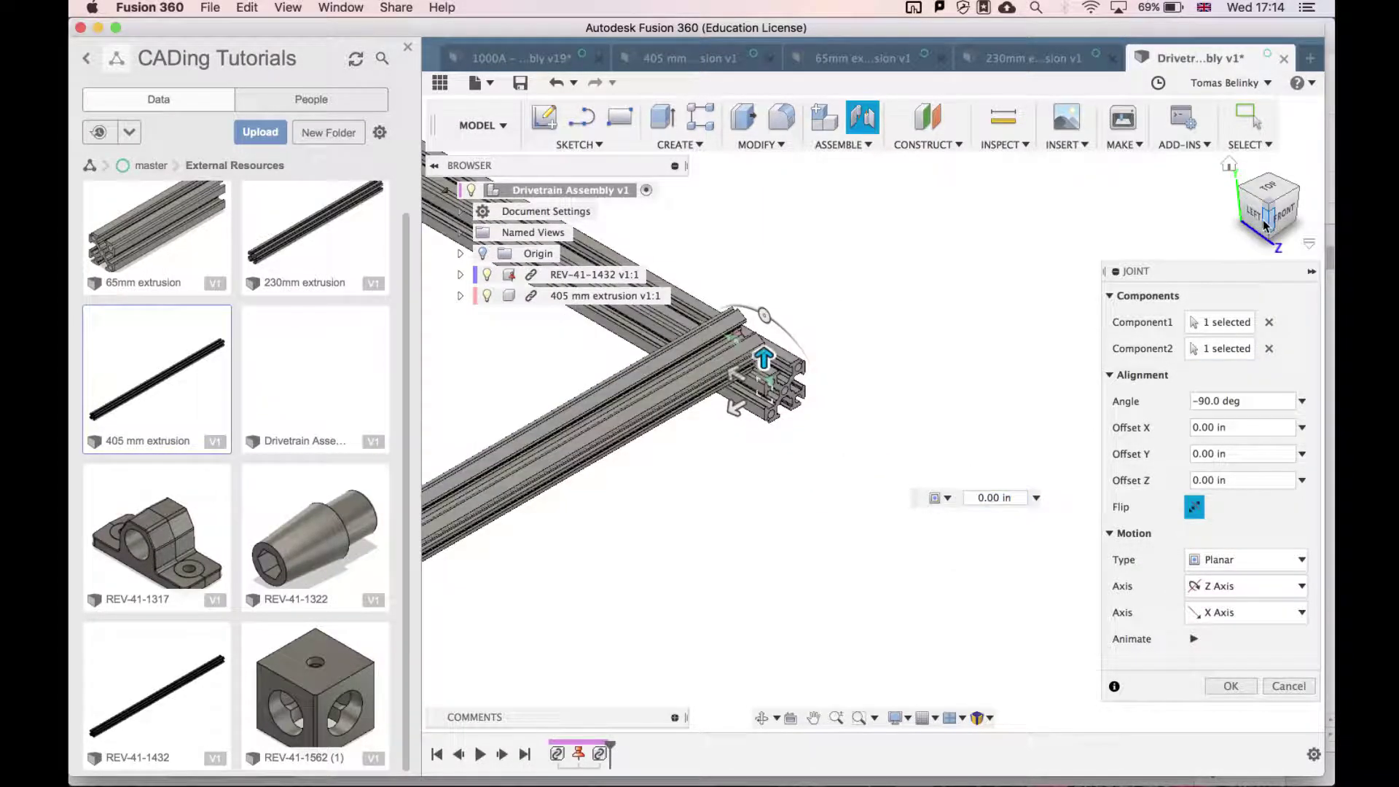
drag(1228, 214, 1169, 217)
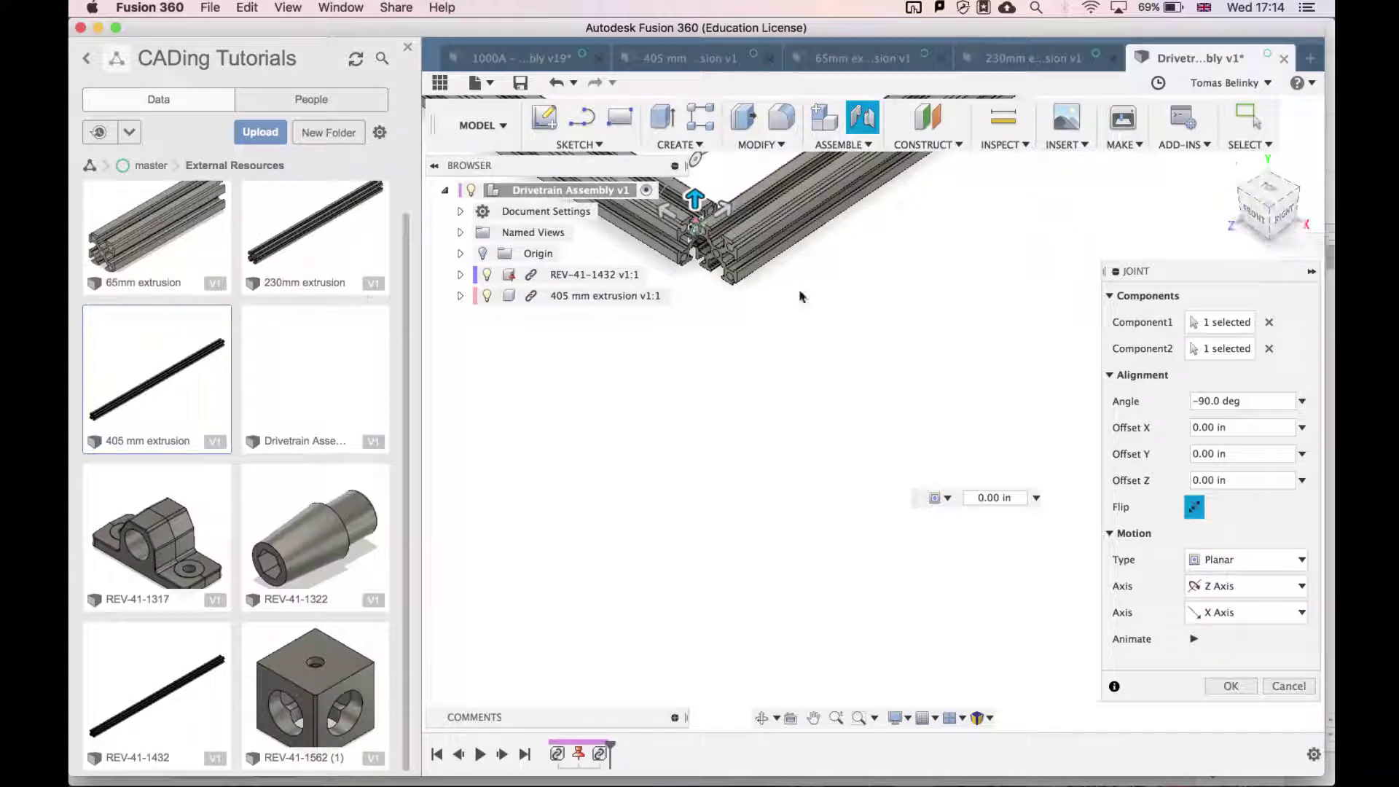
scroll(801, 297, up, 5)
scroll(802, 296, left, 5)
scroll(800, 297, up, 2)
scroll(876, 443, up, 5)
scroll(876, 443, down, 3)
scroll(876, 443, right, 5)
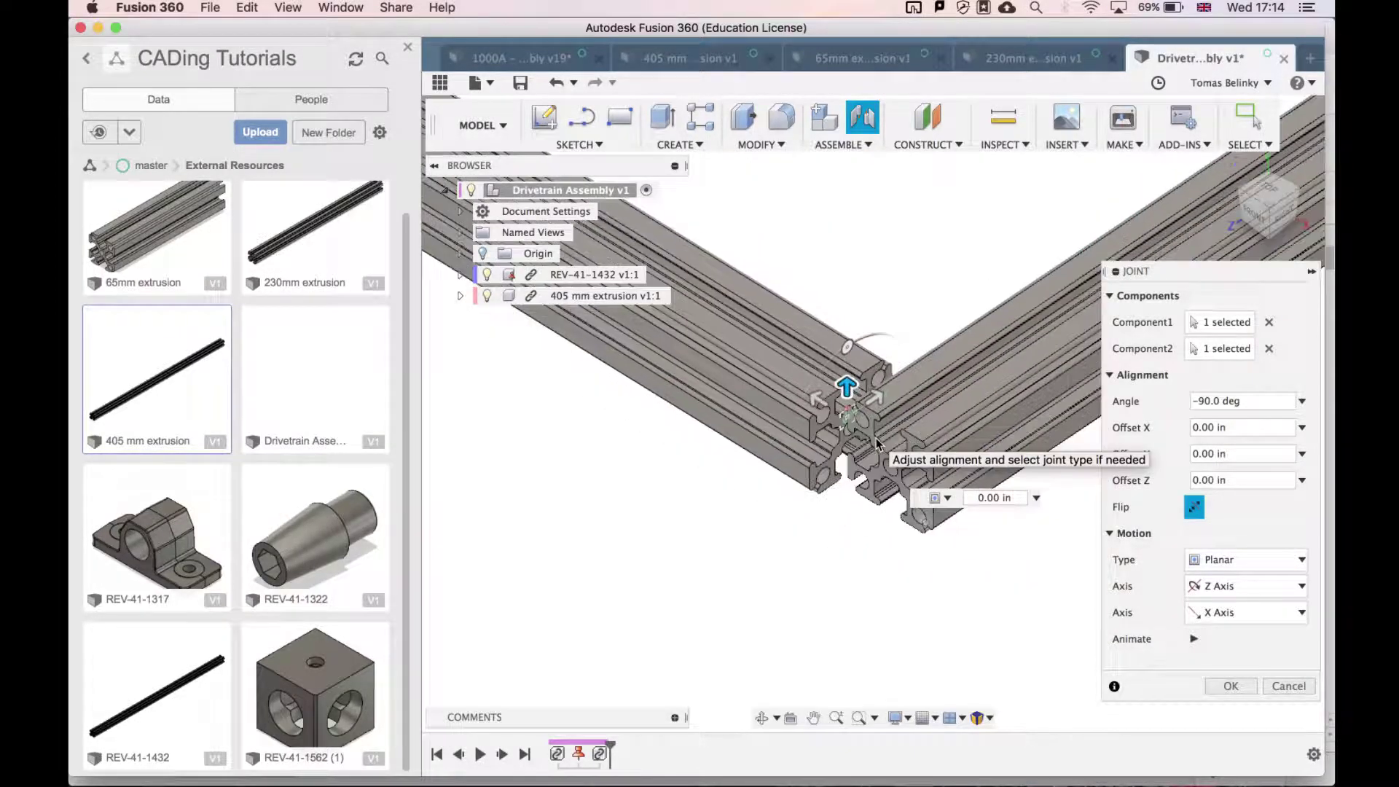
click(1231, 686)
Step: Move the 405 mm extrusion along the planar joint to check its remaining freedom against the grounded REV-41-1432
scroll(862, 571, down, 3)
drag(769, 368, 834, 370)
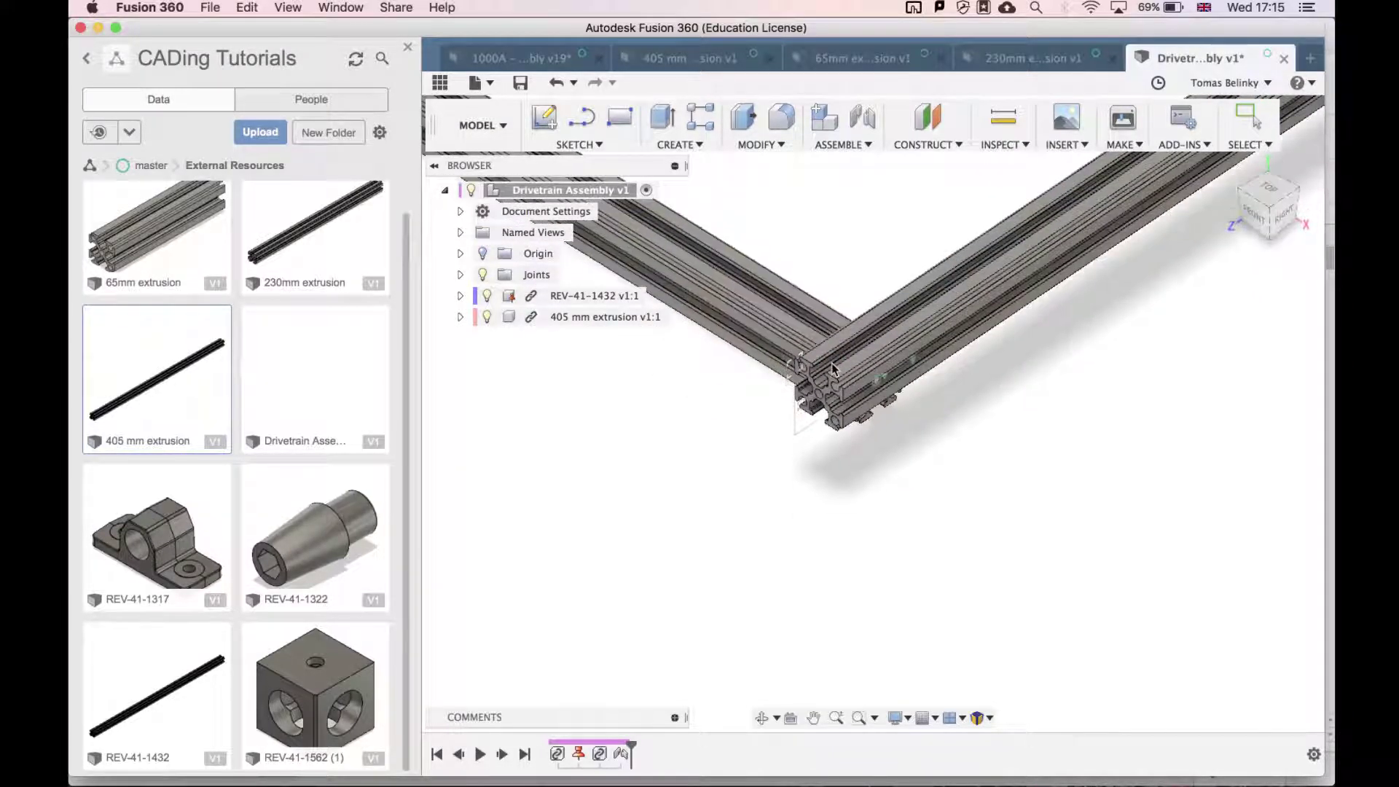
click(1253, 214)
drag(721, 465, 840, 368)
click(1291, 148)
click(1283, 183)
drag(1262, 221, 1224, 255)
scroll(876, 372, up, 5)
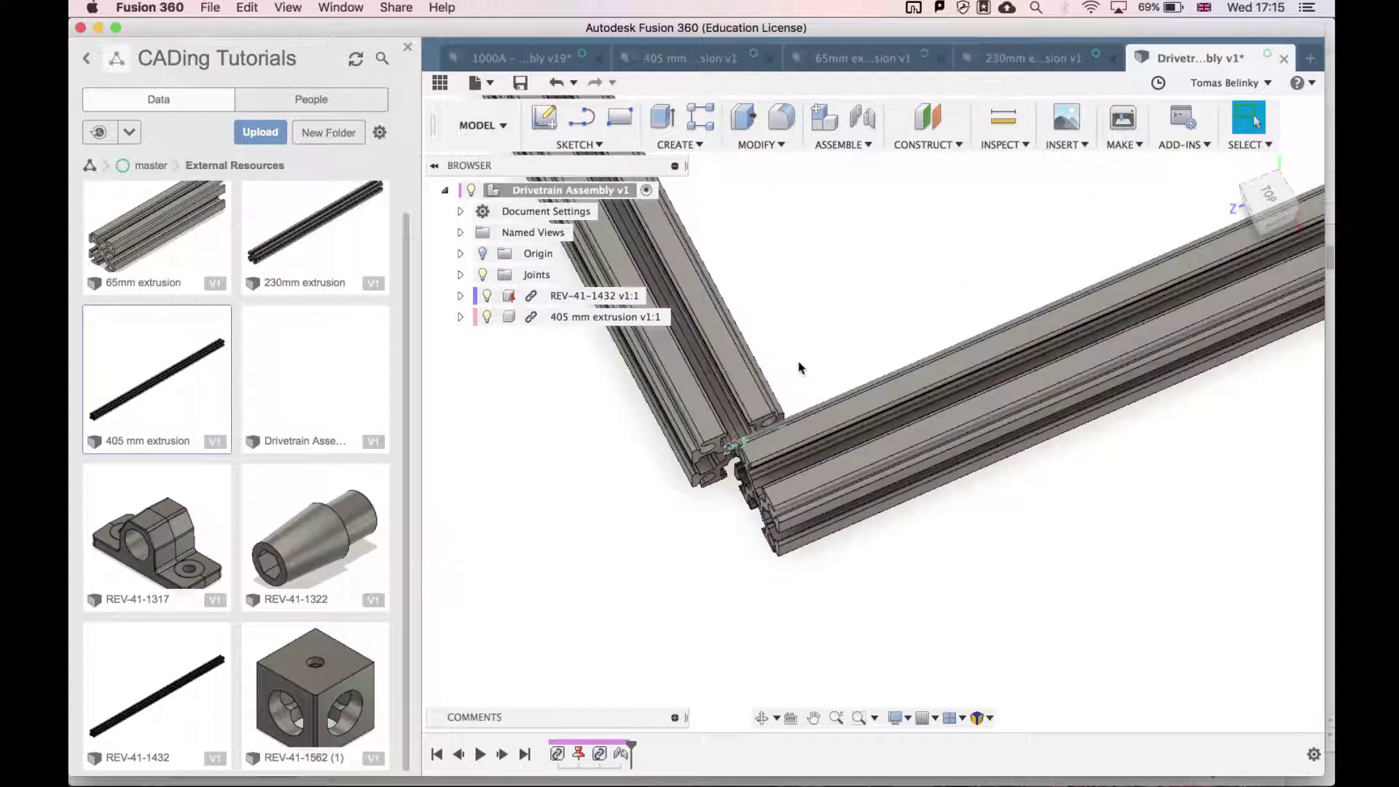
Step: Start a second Planar joint from the 405 mm extrusion's top face to the REV-41-1432's top face near the corner, allowing the additional joint
key(j)
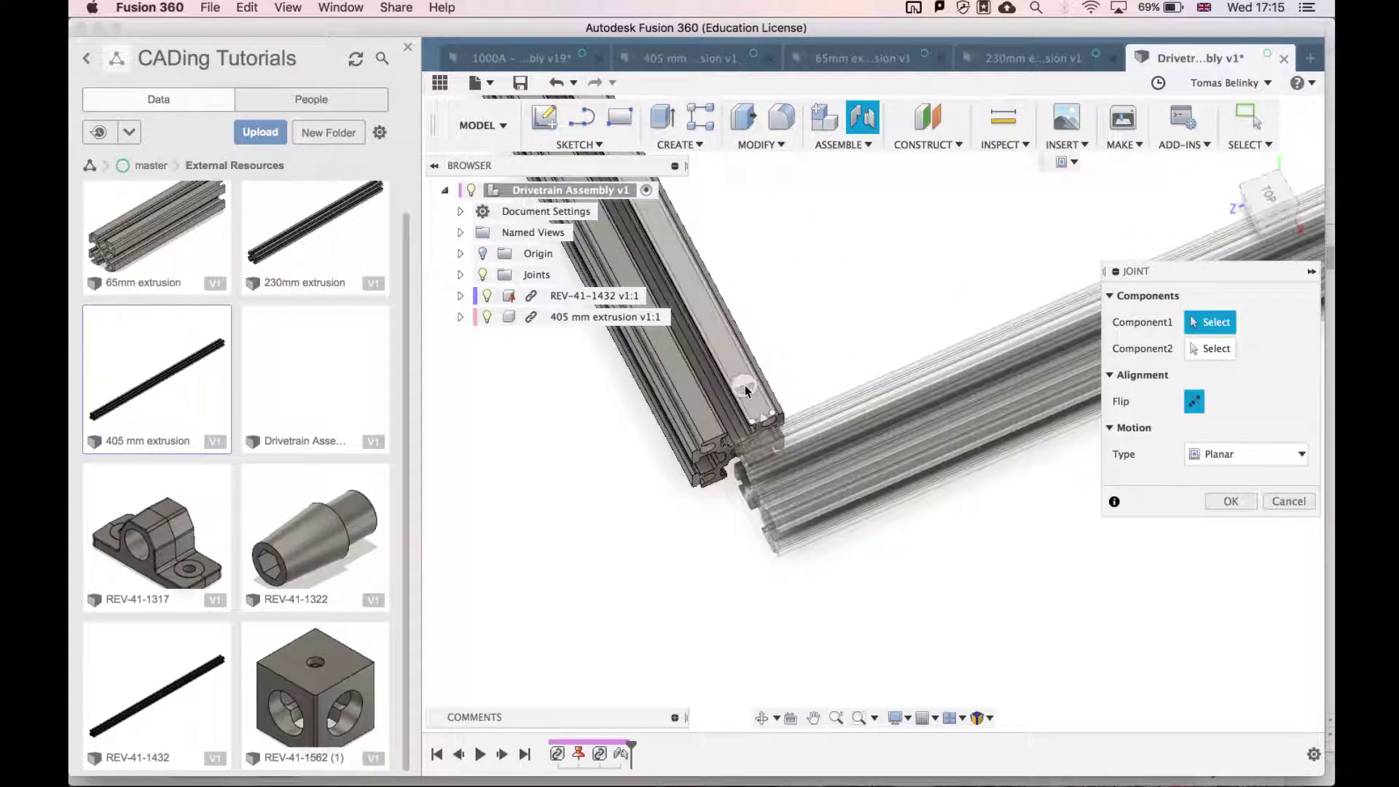
click(744, 386)
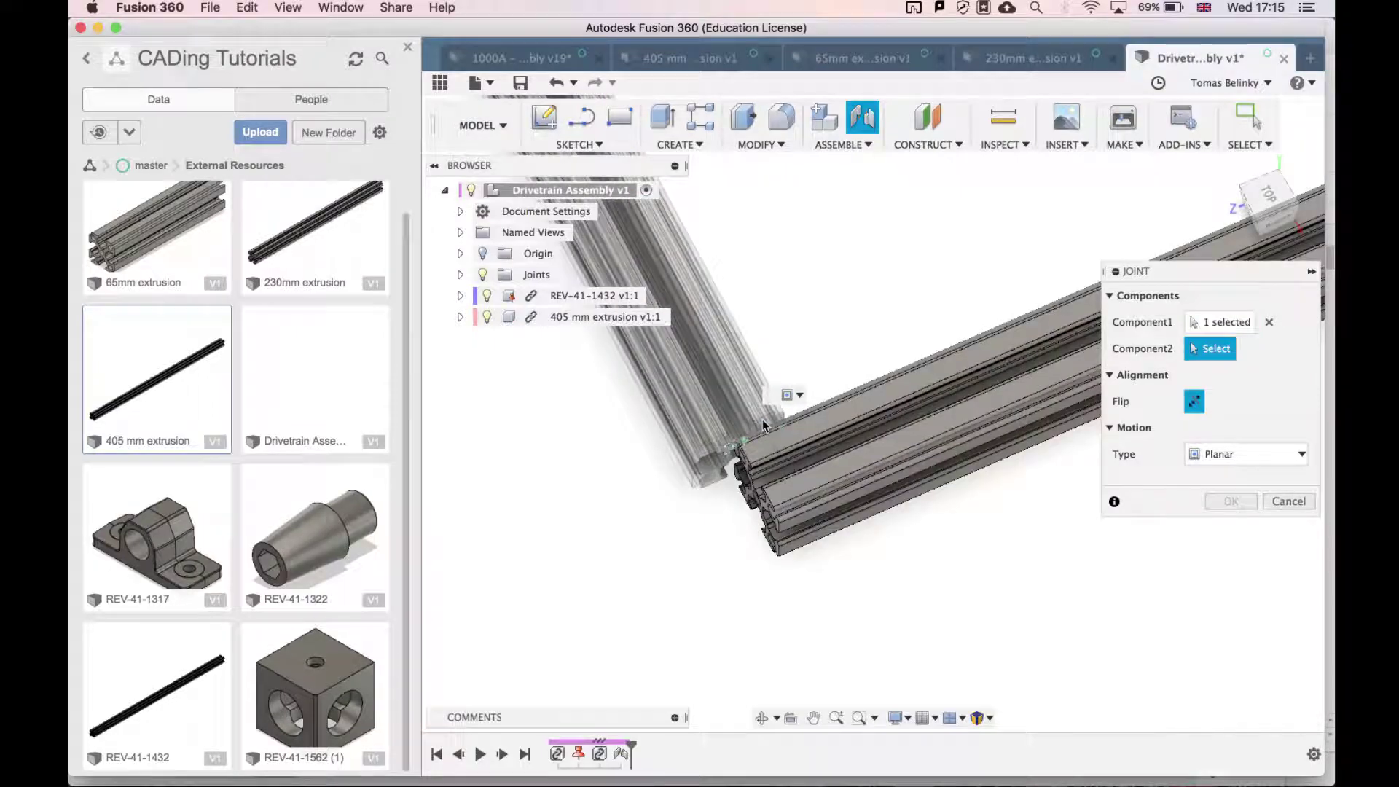
click(745, 453)
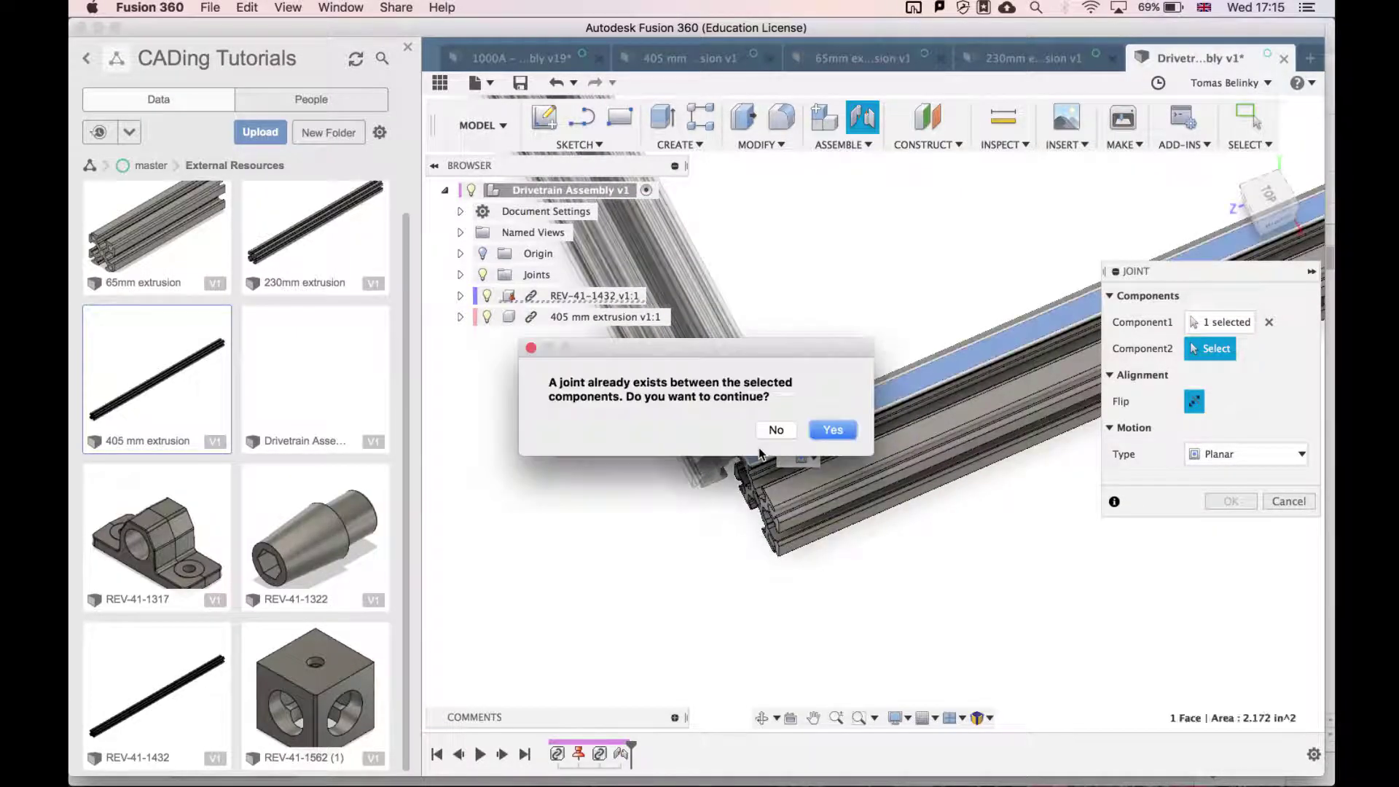
click(831, 431)
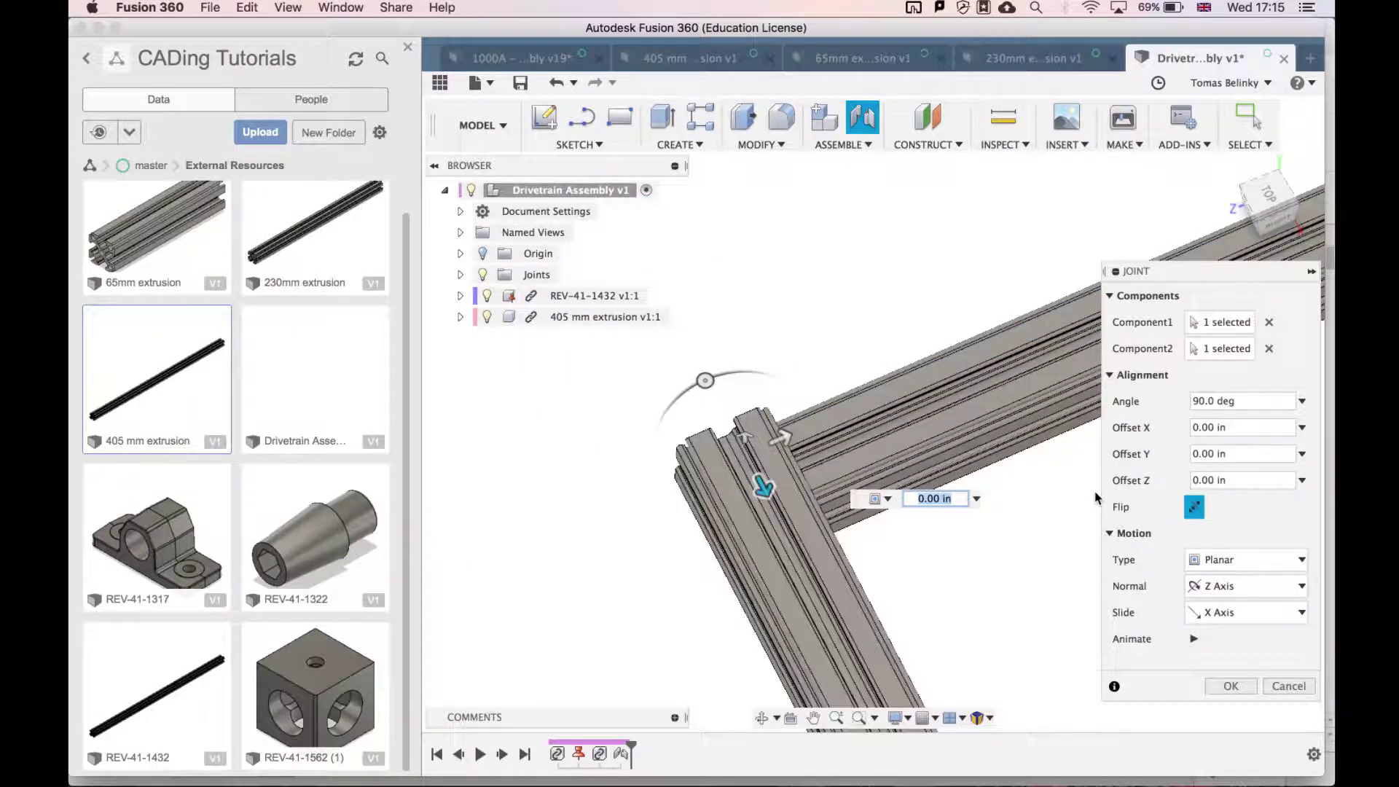
Step: Flip the joint's alignment so both extrusions lie level at the corner, and accept the planar joint
mouse_move(1281, 213)
mouse_down()
mouse_move(1258, 166)
mouse_move(1263, 126)
mouse_move(1233, 143)
mouse_move(1296, 133)
mouse_up()
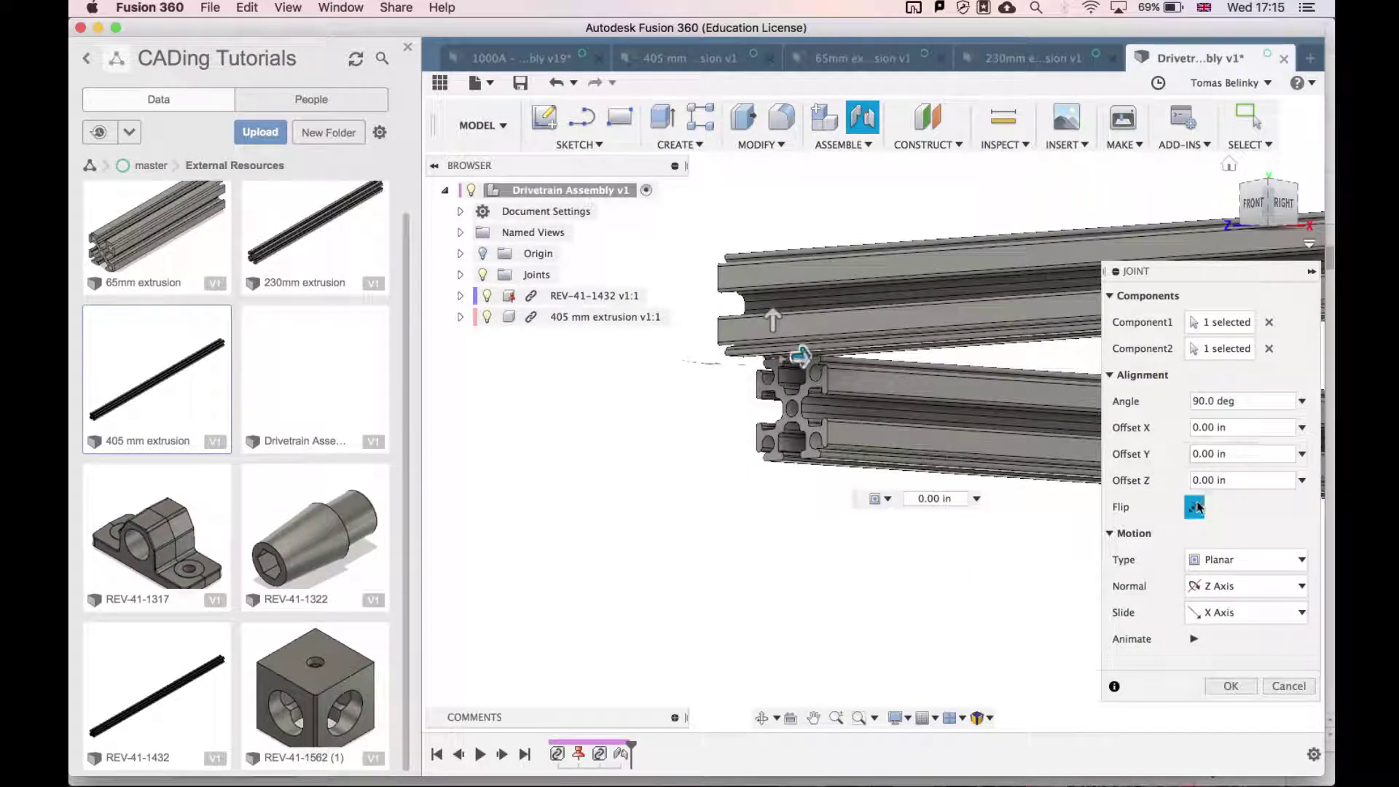
click(1194, 509)
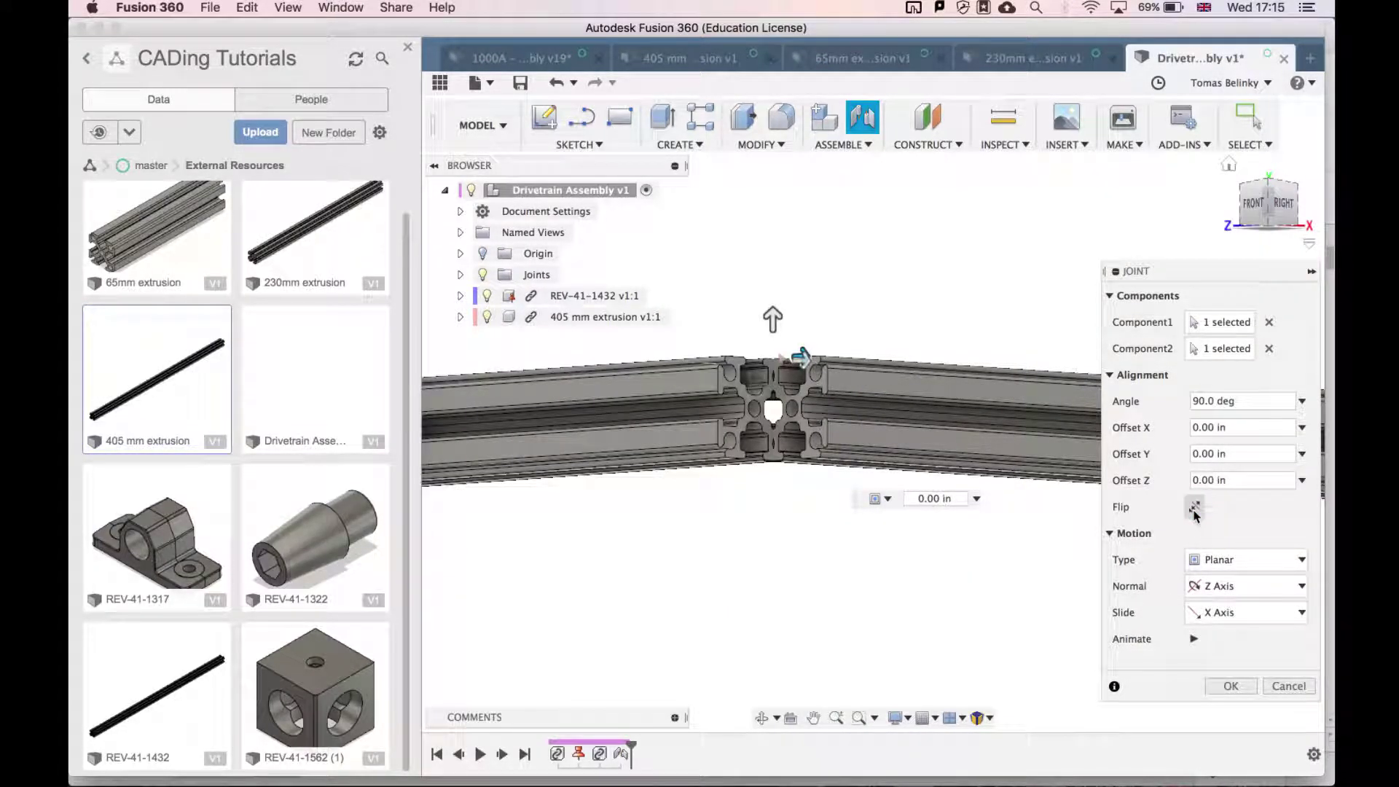
drag(1266, 206, 1277, 297)
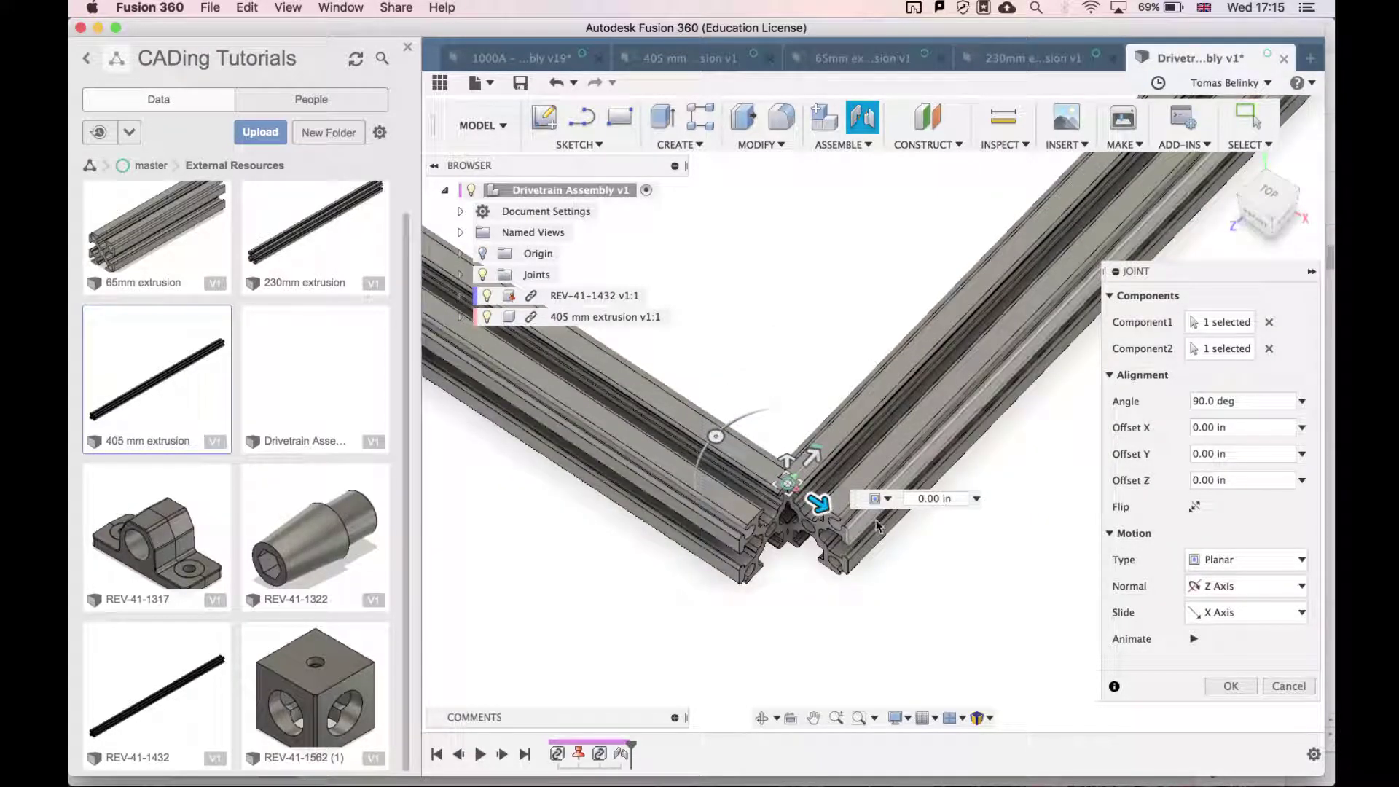
scroll(889, 585, left, 5)
scroll(889, 587, right, 4)
scroll(889, 586, right, 2)
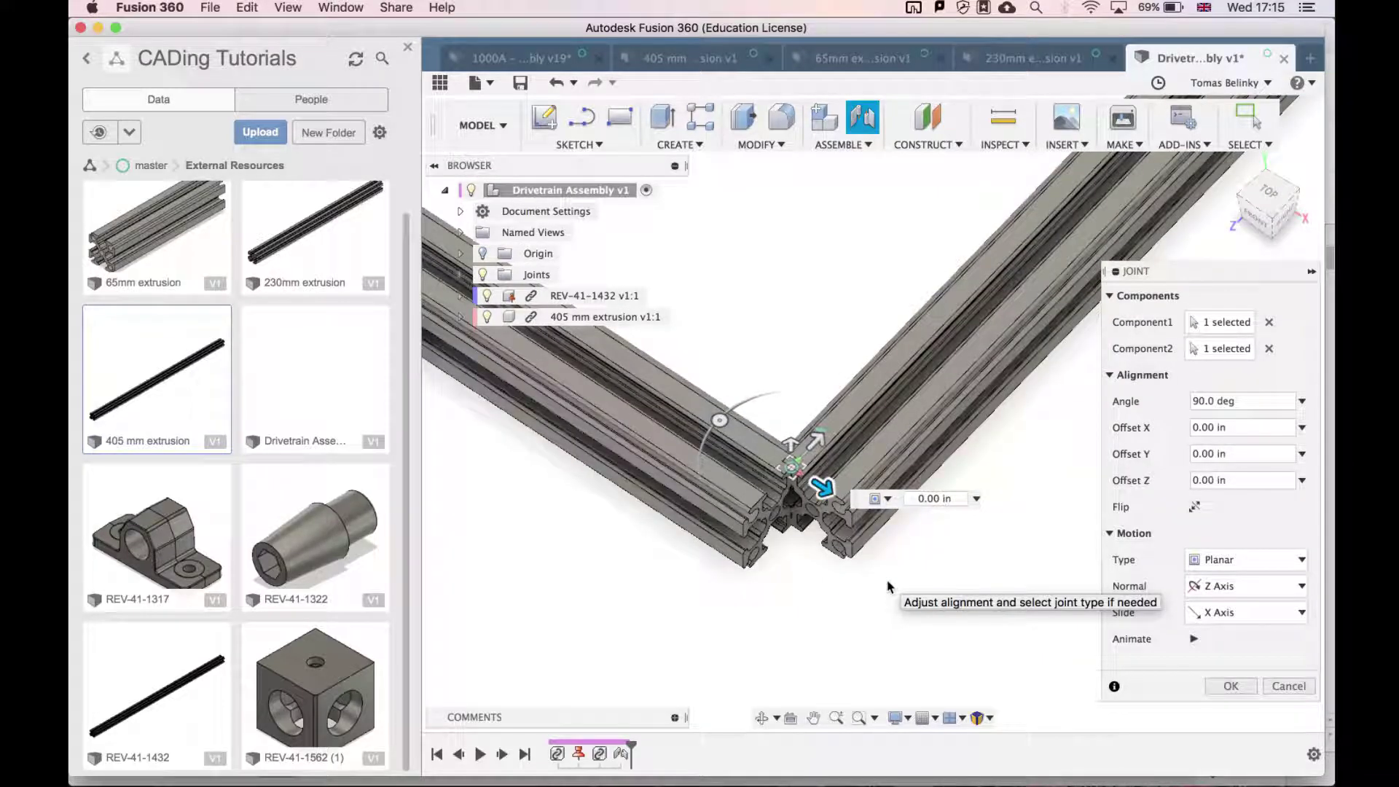
key(Return)
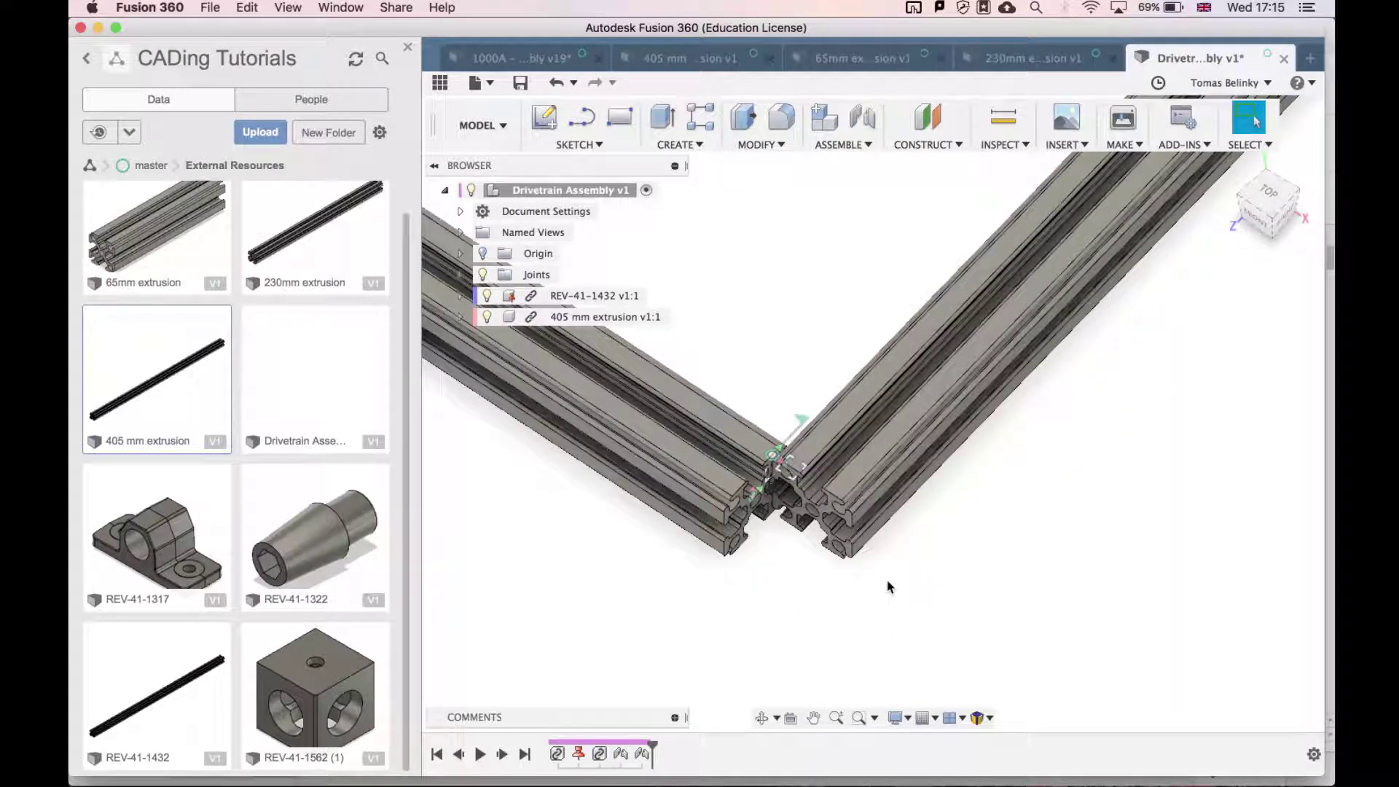
Step: Start a third Planar joint with a snap point at the corner end of the 405 mm extrusion's outer side face as first component
scroll(796, 615, left, 4)
scroll(796, 616, down, 4)
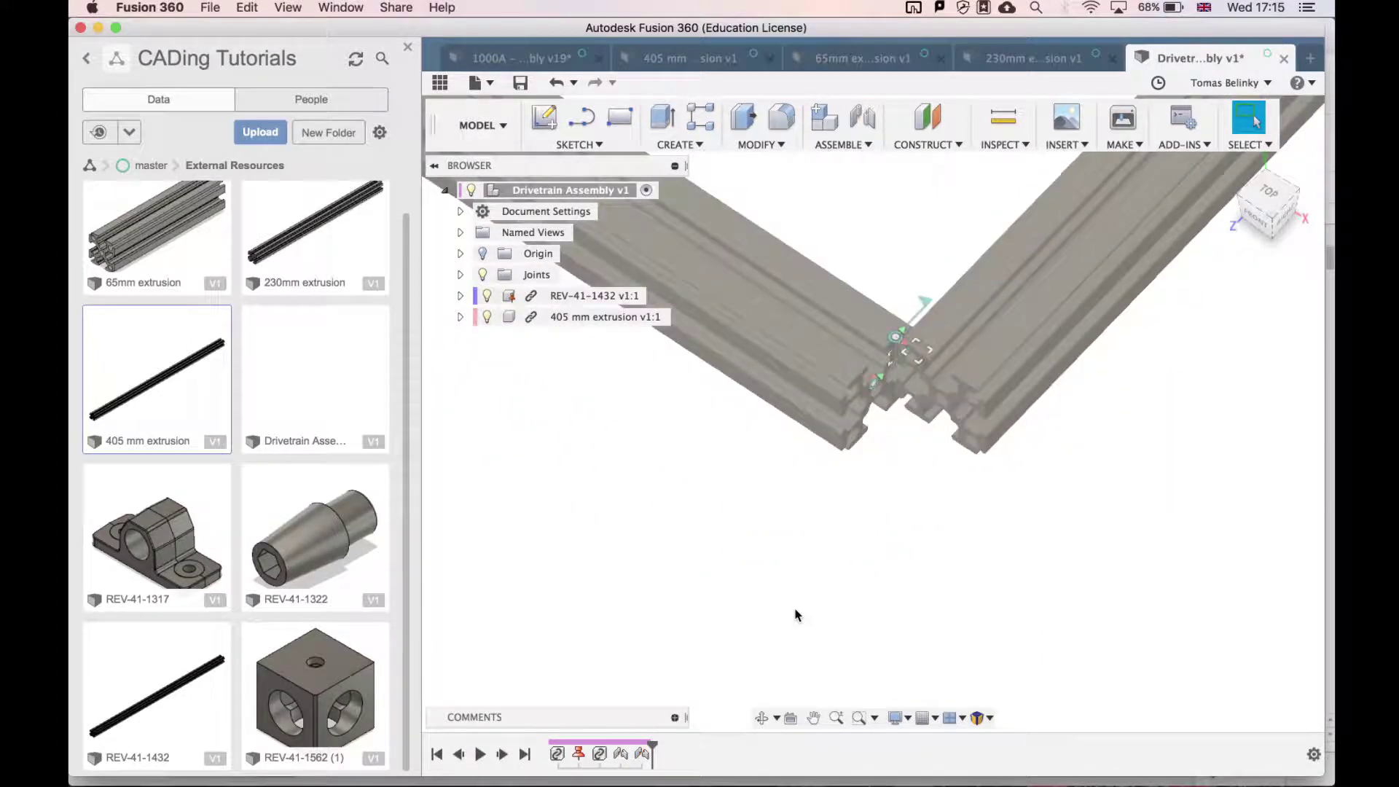
key(j)
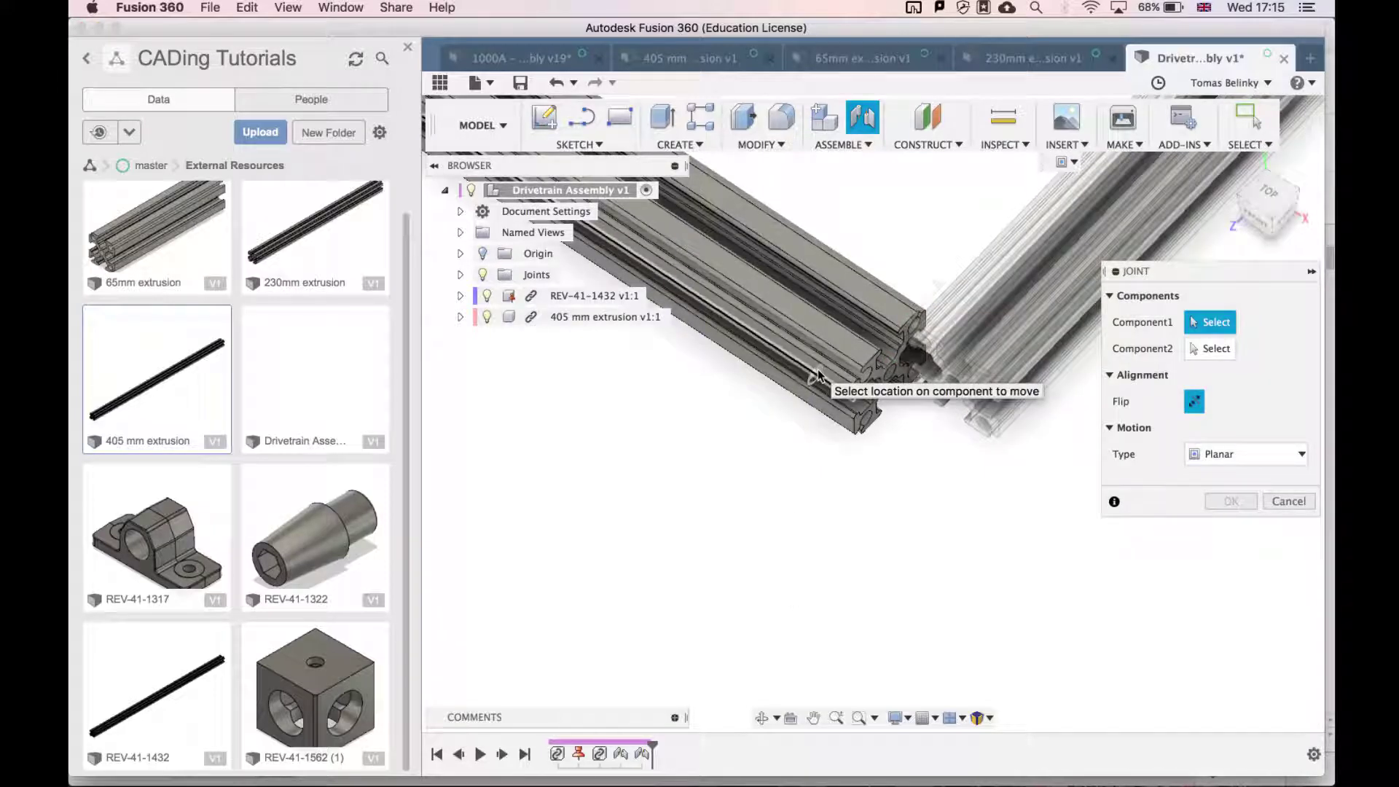
scroll(807, 369, up, 5)
scroll(807, 365, down, 2)
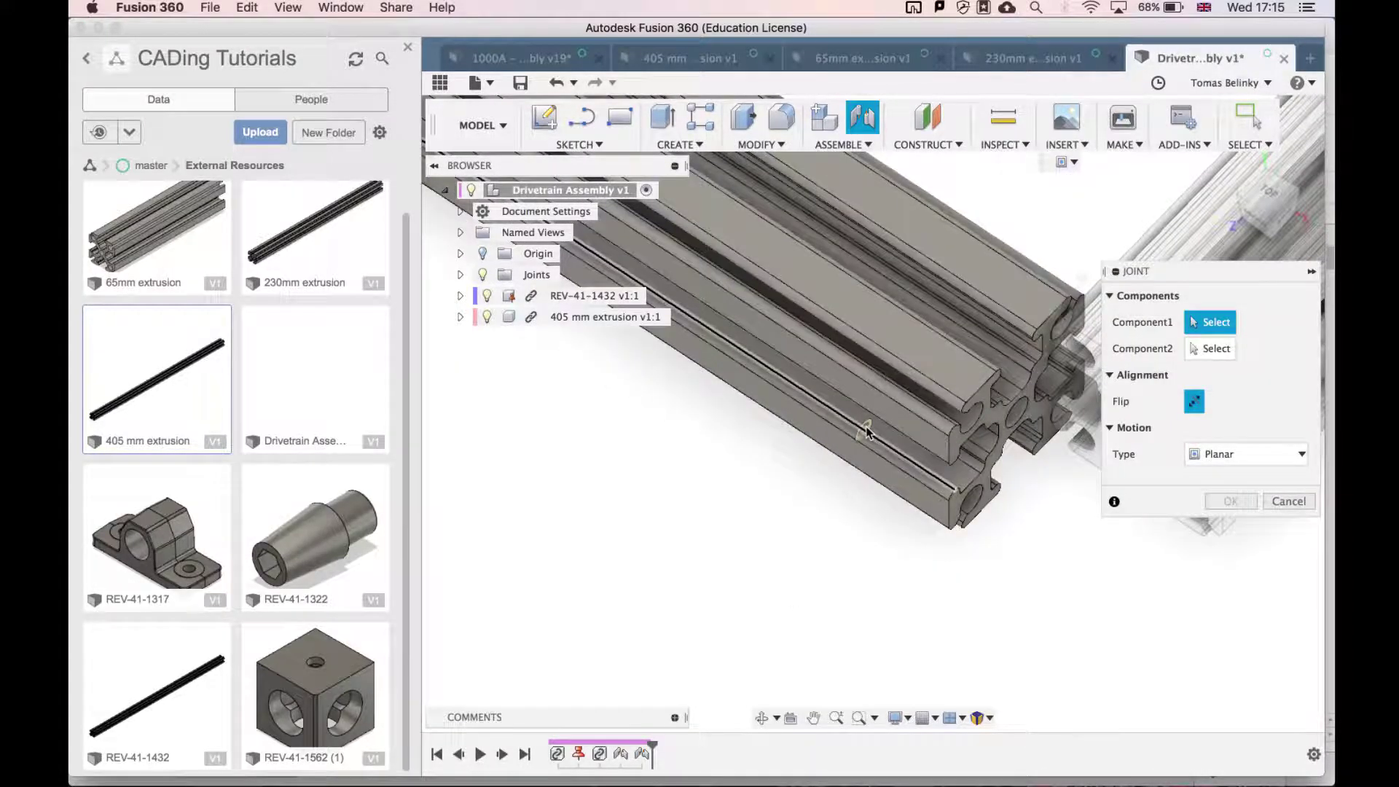
scroll(823, 408, down, 2)
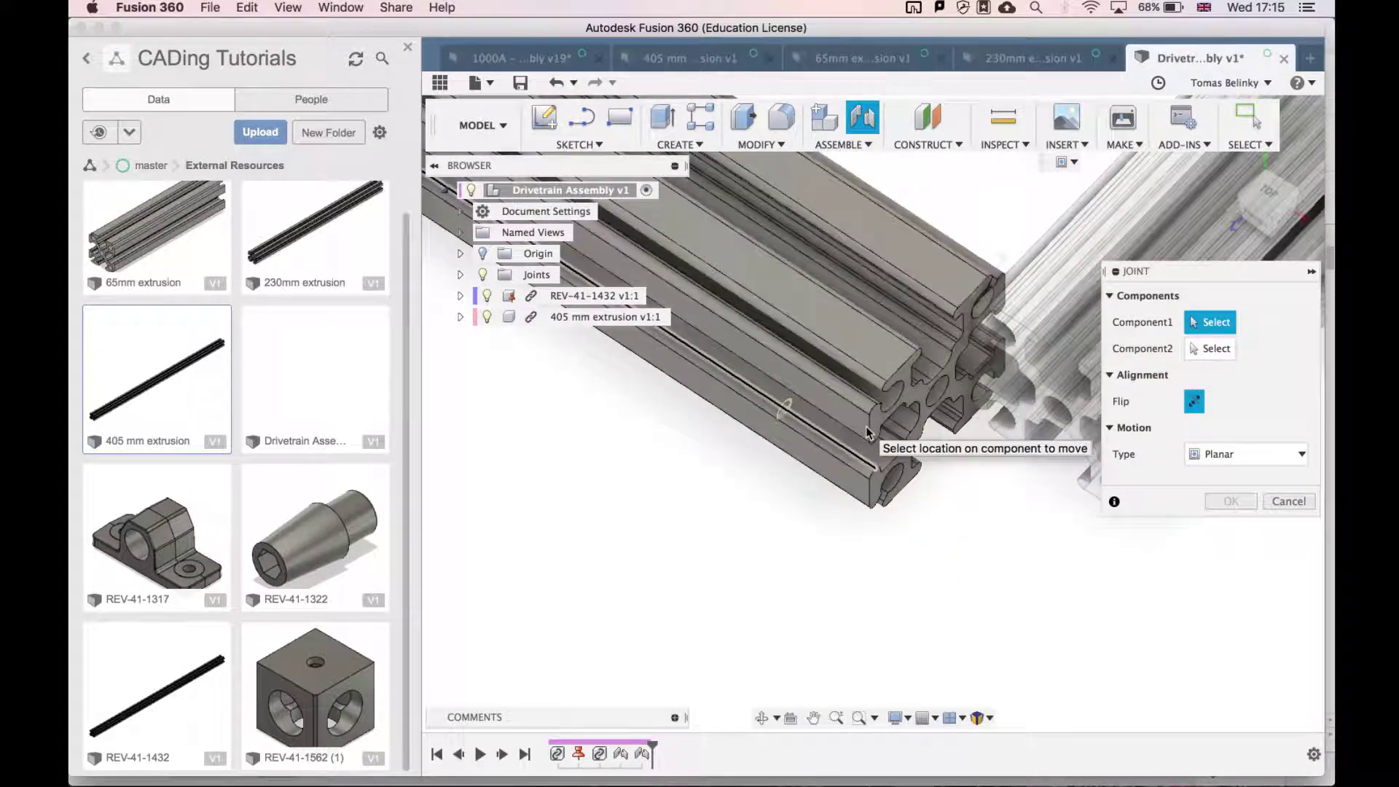
click(827, 409)
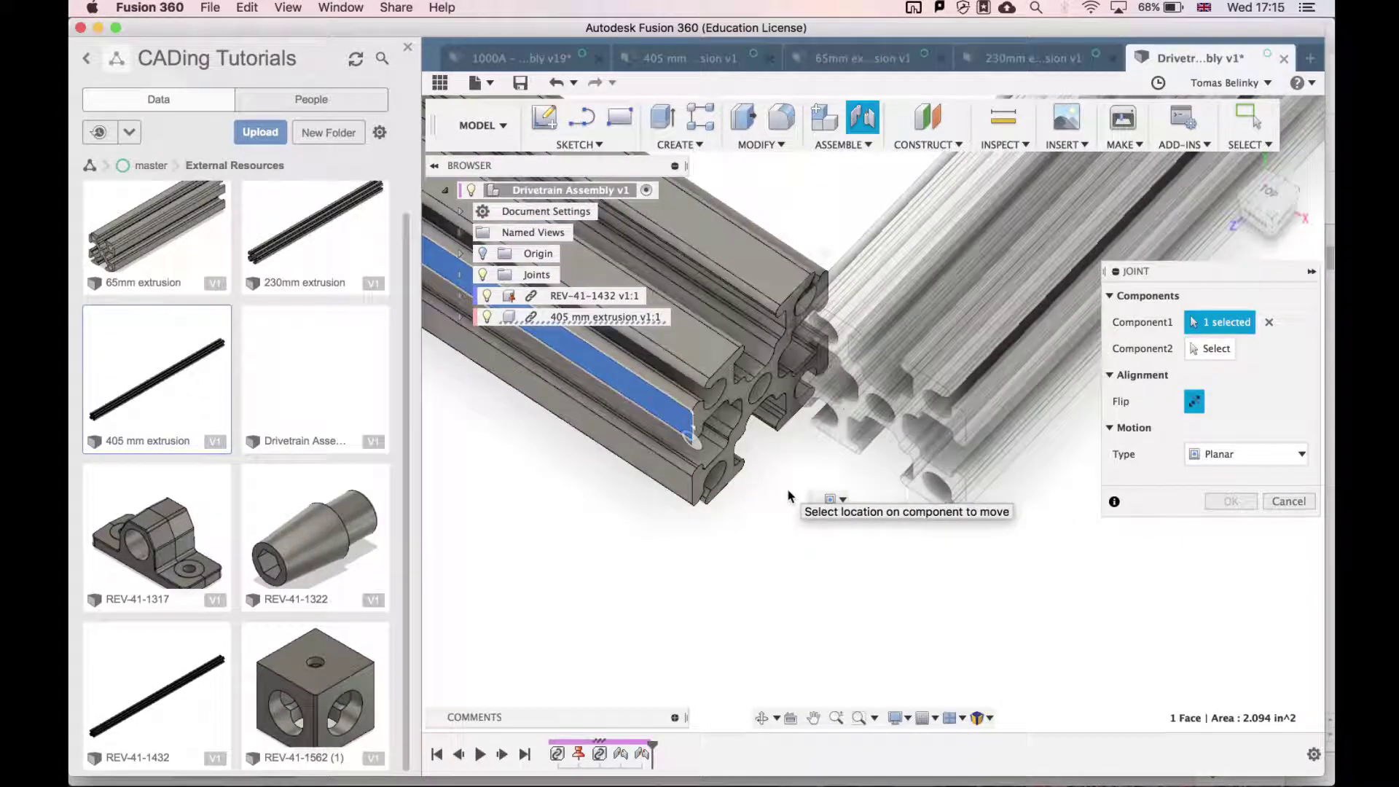
click(692, 430)
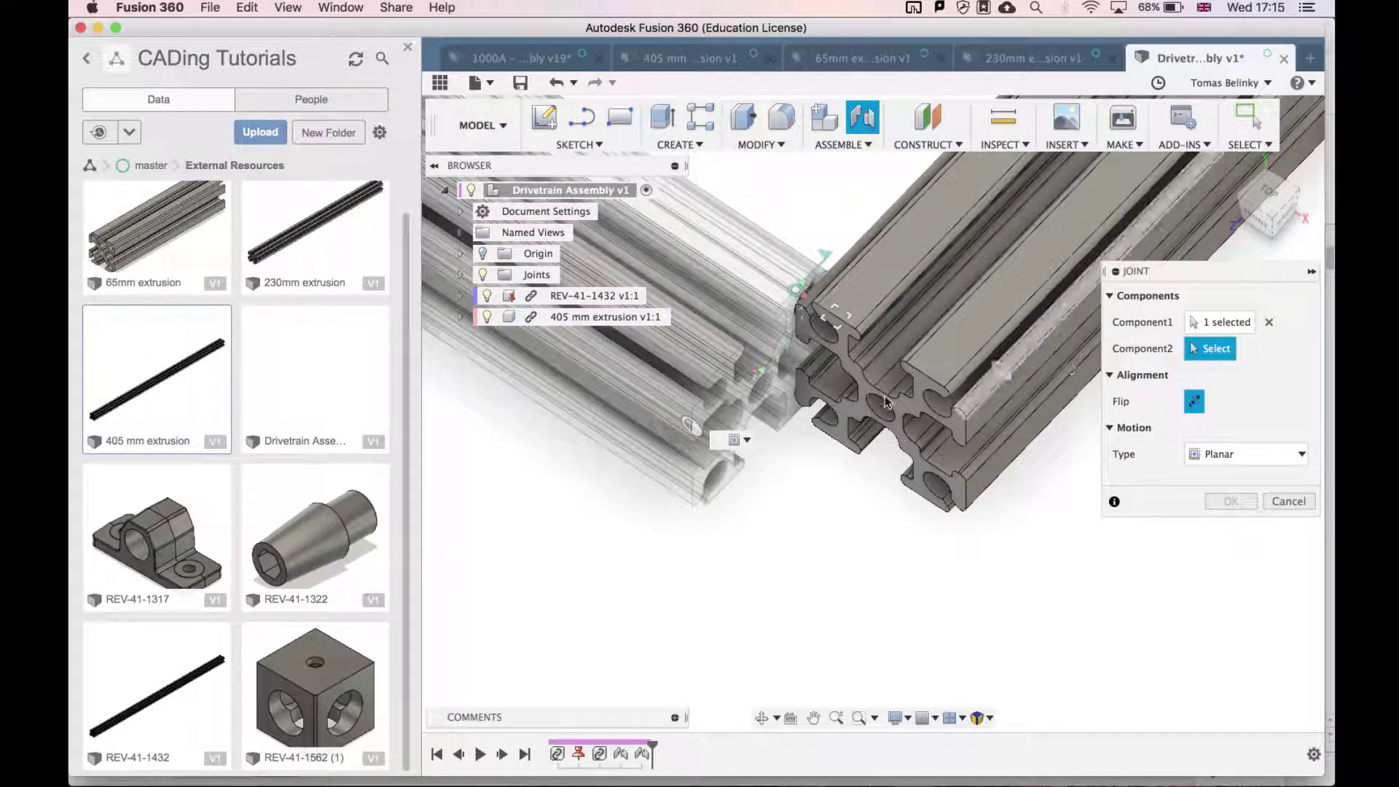
Step: Choose the REV-41-1432's end face as the second component, allow the additional joint, flip the alignment and accept it
click(851, 375)
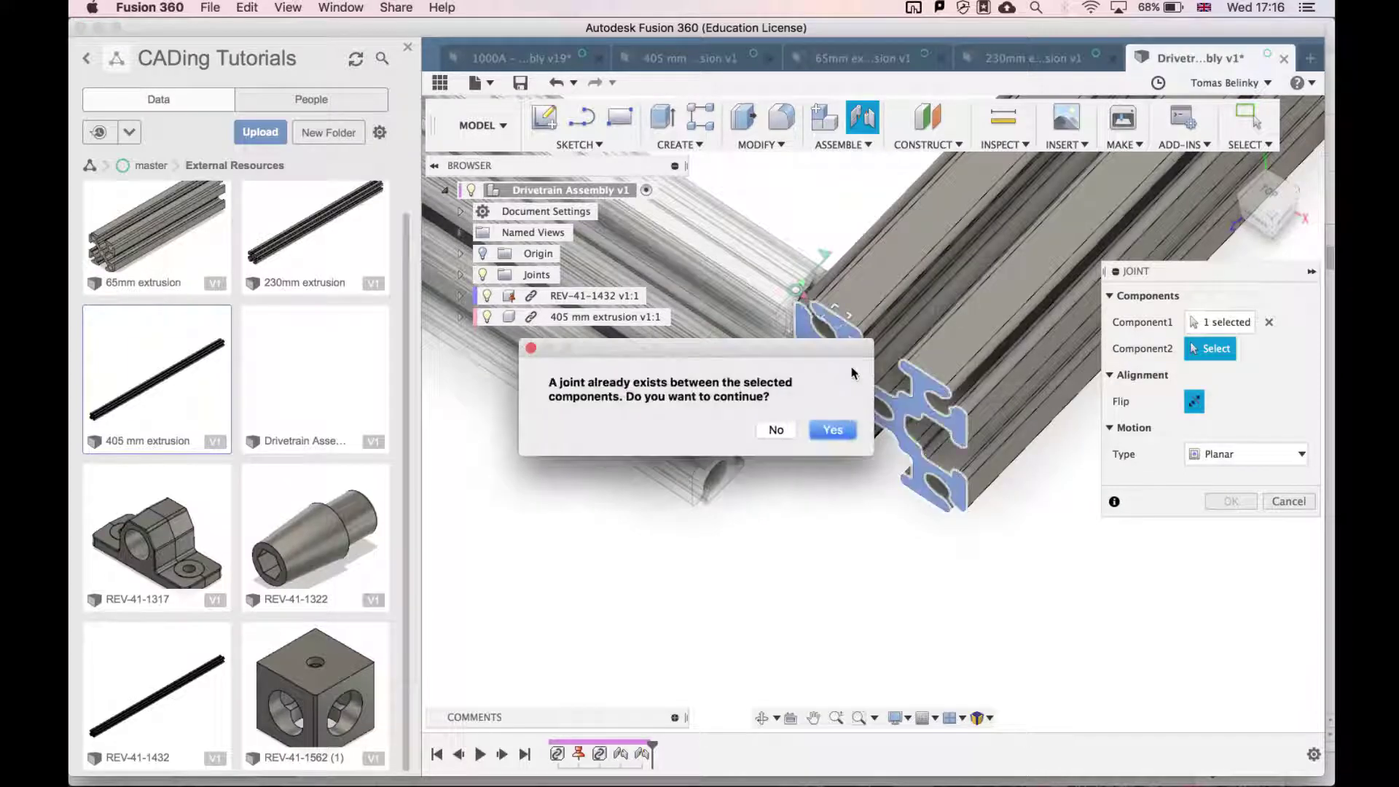
click(833, 437)
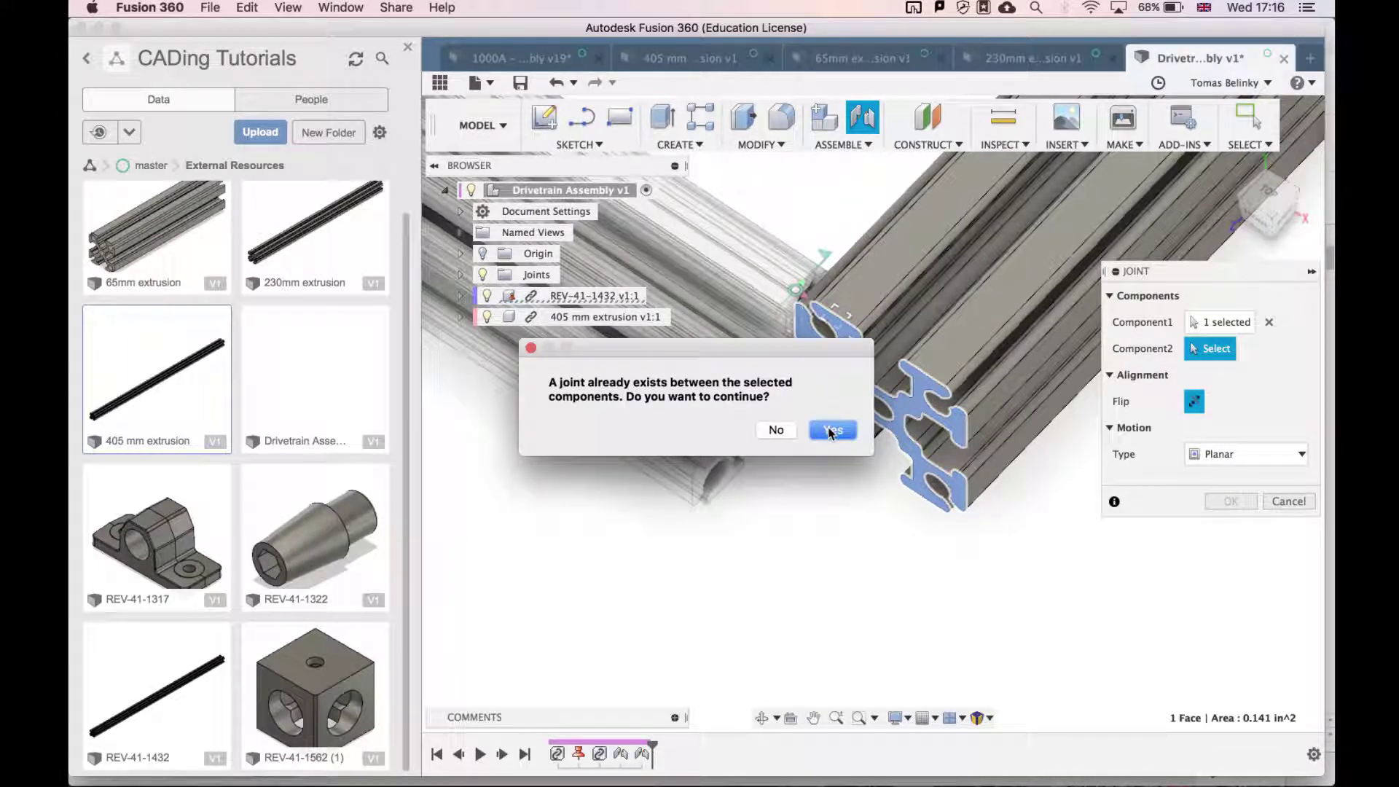
click(831, 431)
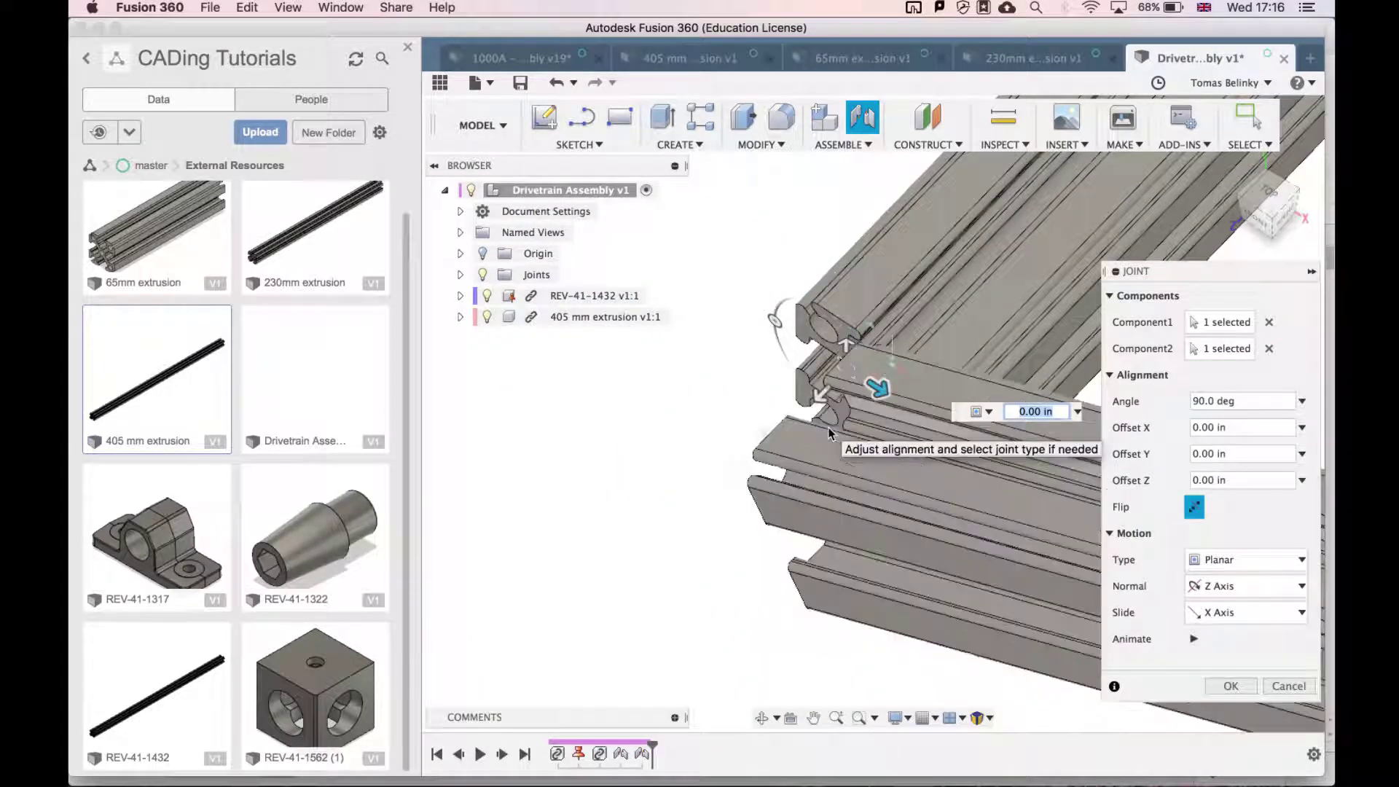
click(1187, 510)
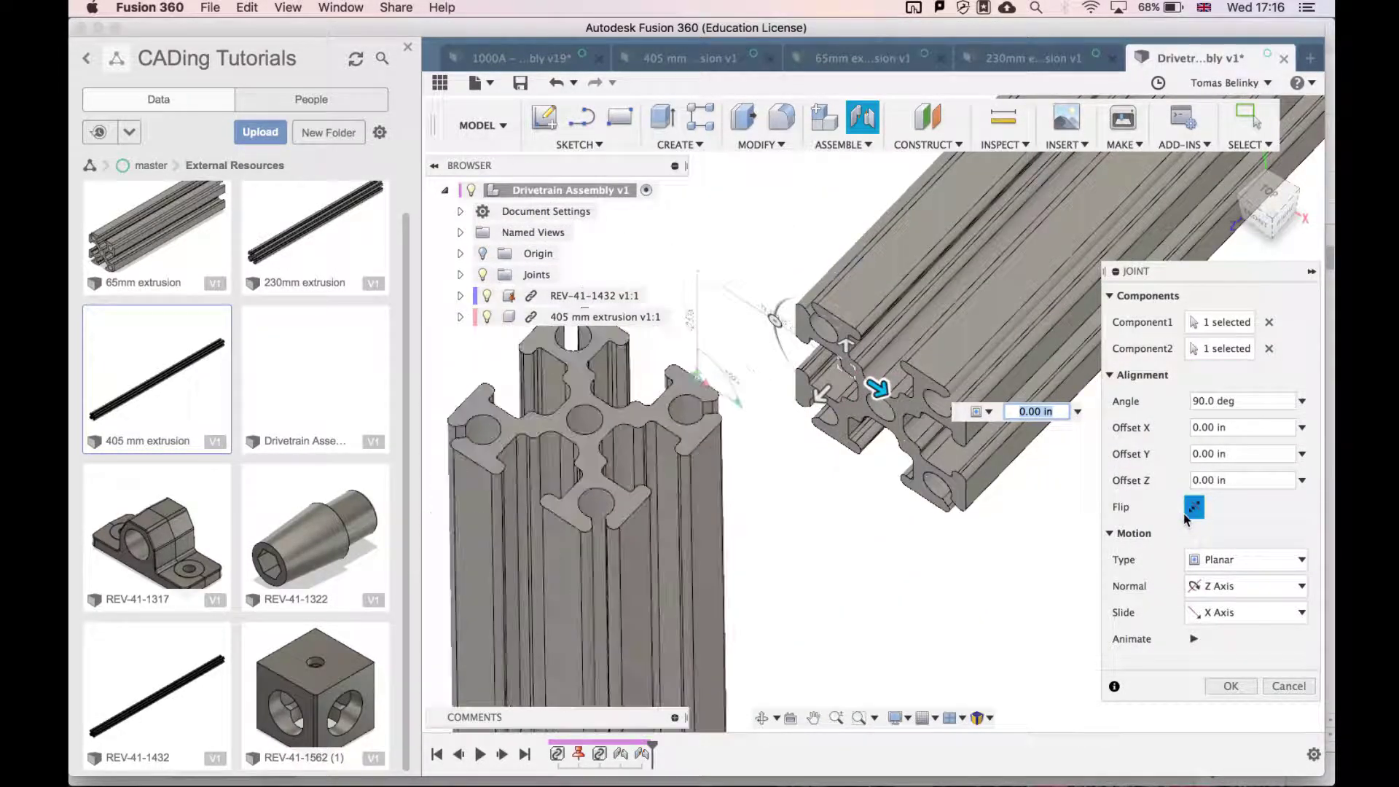
click(1186, 513)
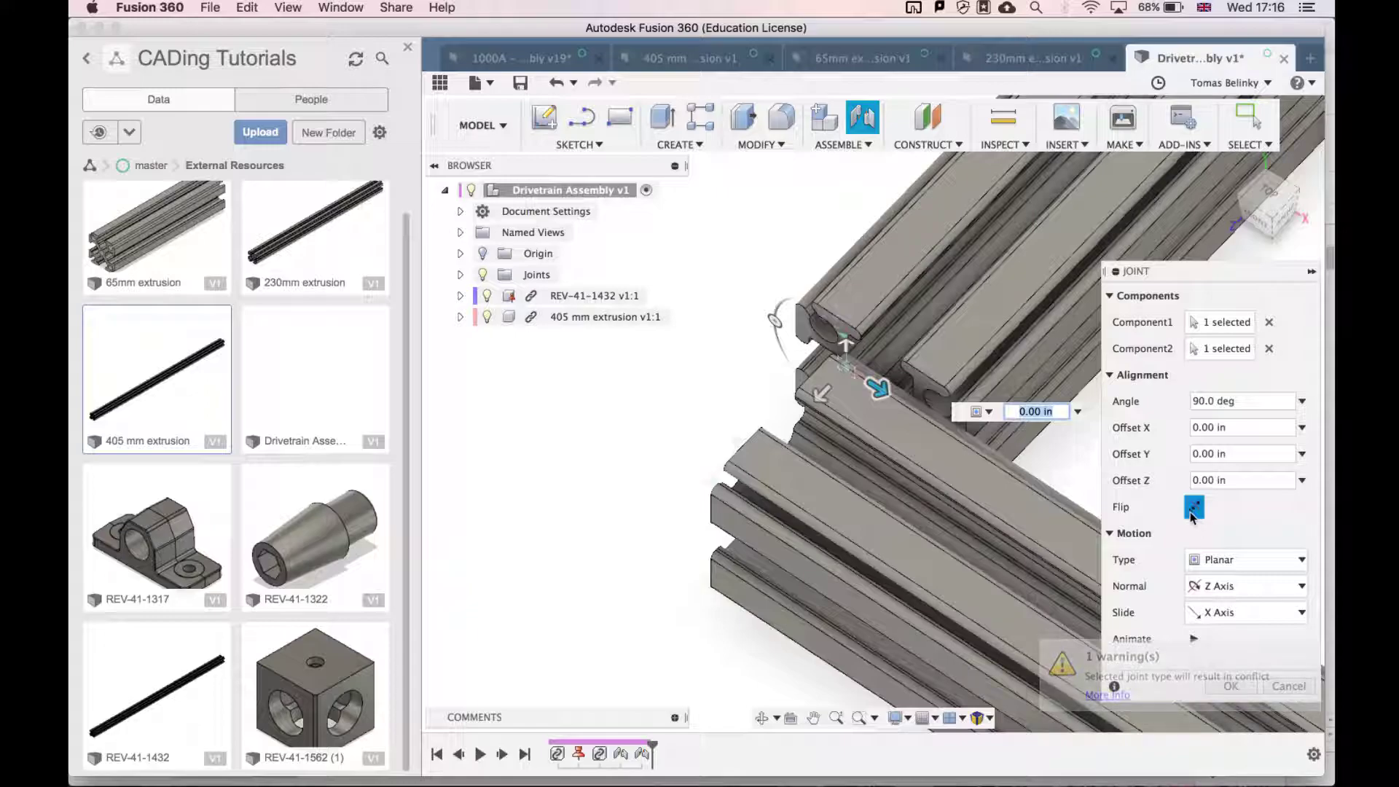
click(1193, 511)
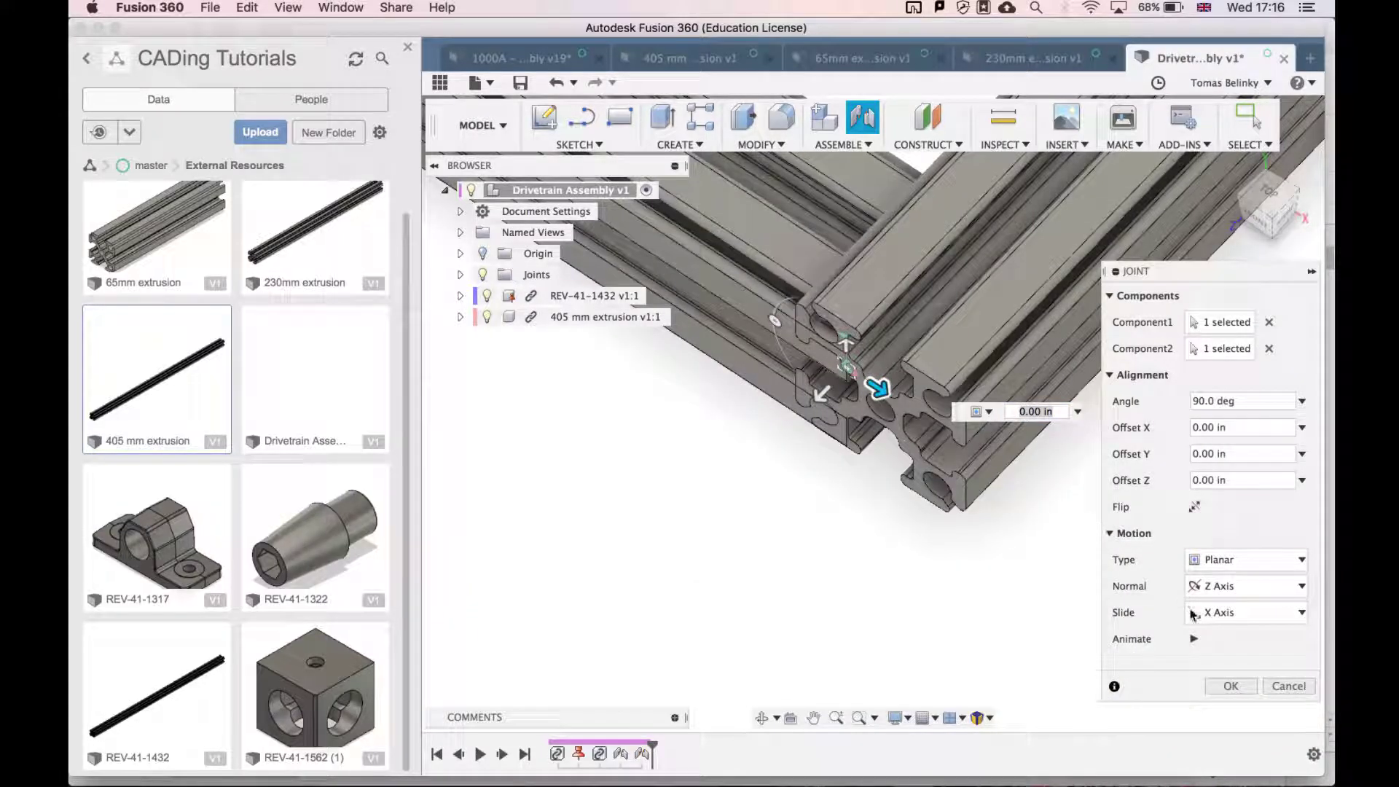
click(1230, 685)
Step: Unground the REV-41-1432 and move the frame to check that both extrusions travel together
scroll(751, 538, down, 5)
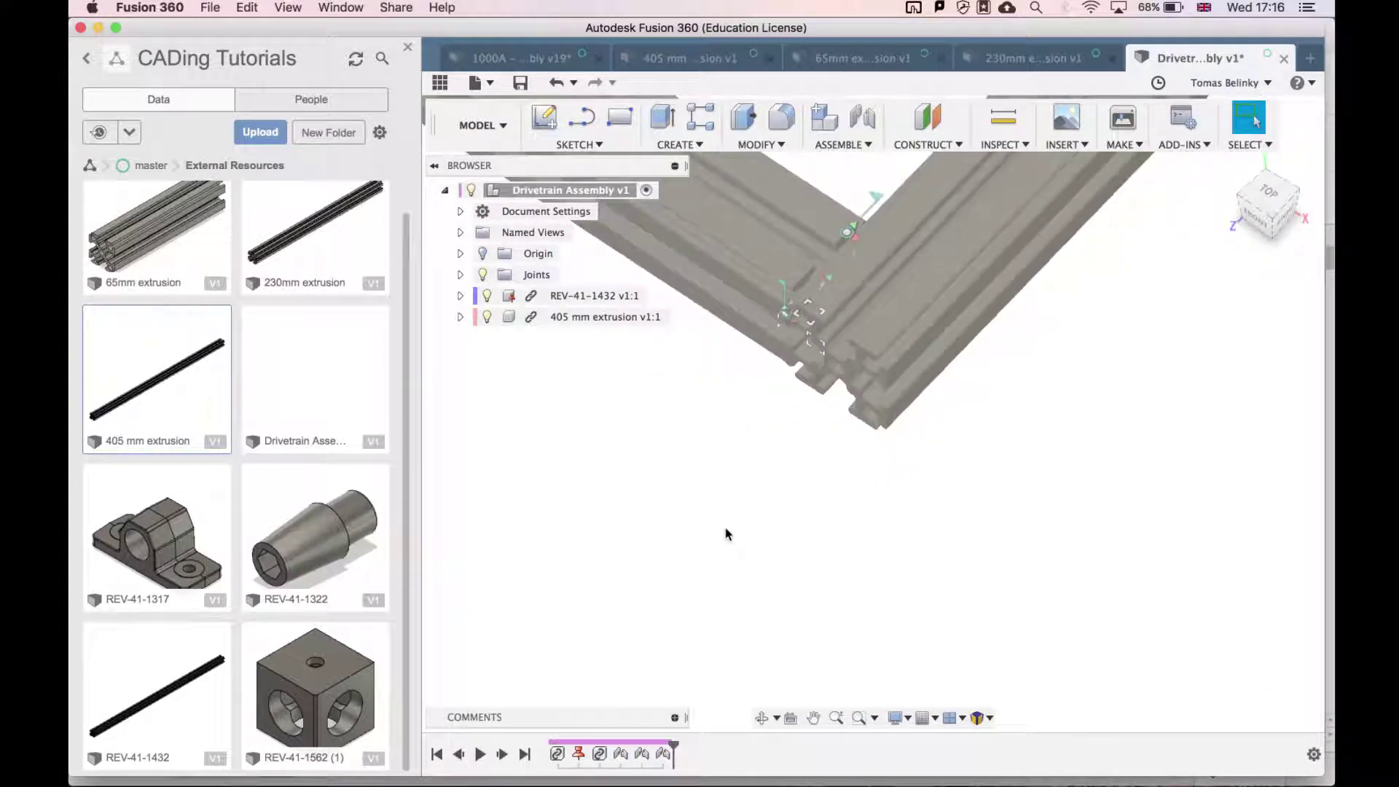
scroll(724, 543, down, 5)
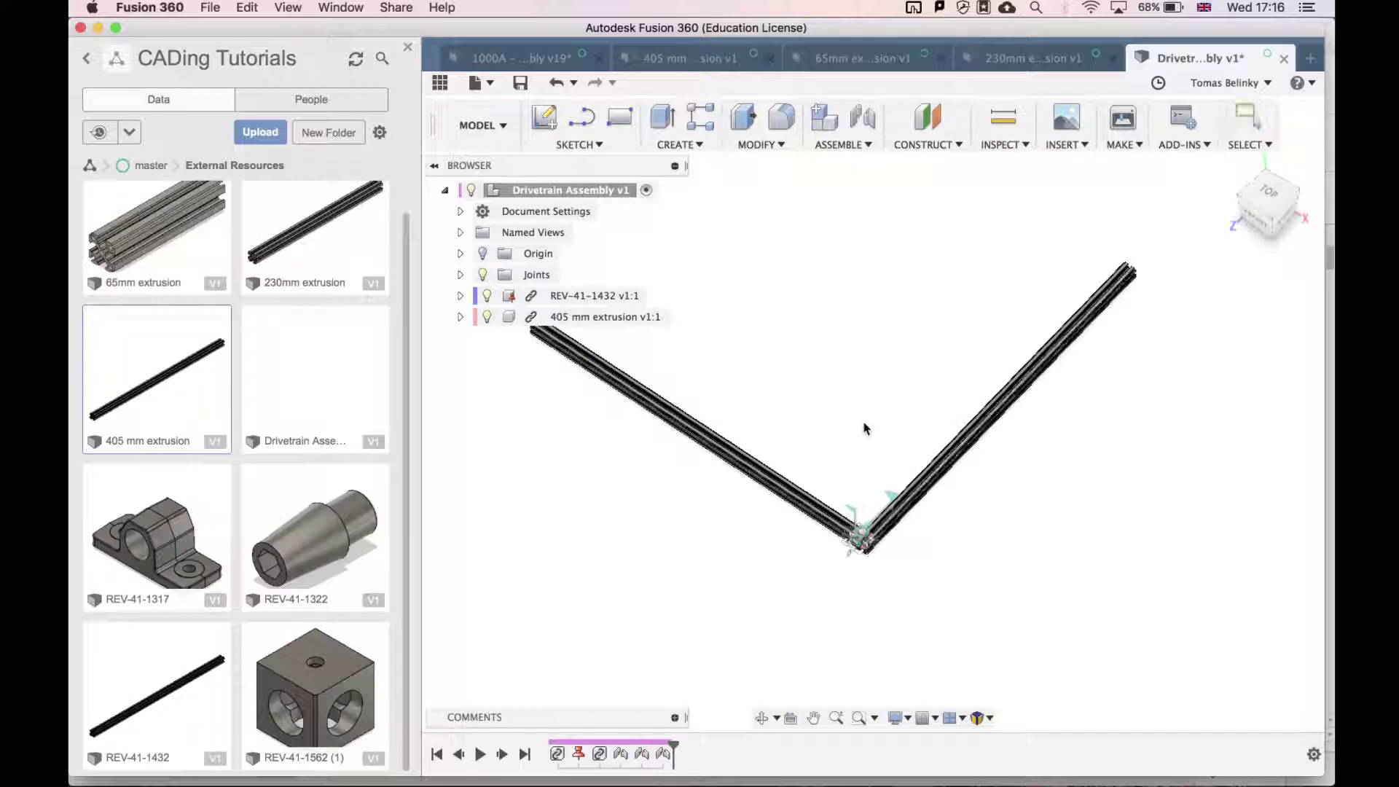
click(733, 463)
click(533, 302)
right_click(571, 299)
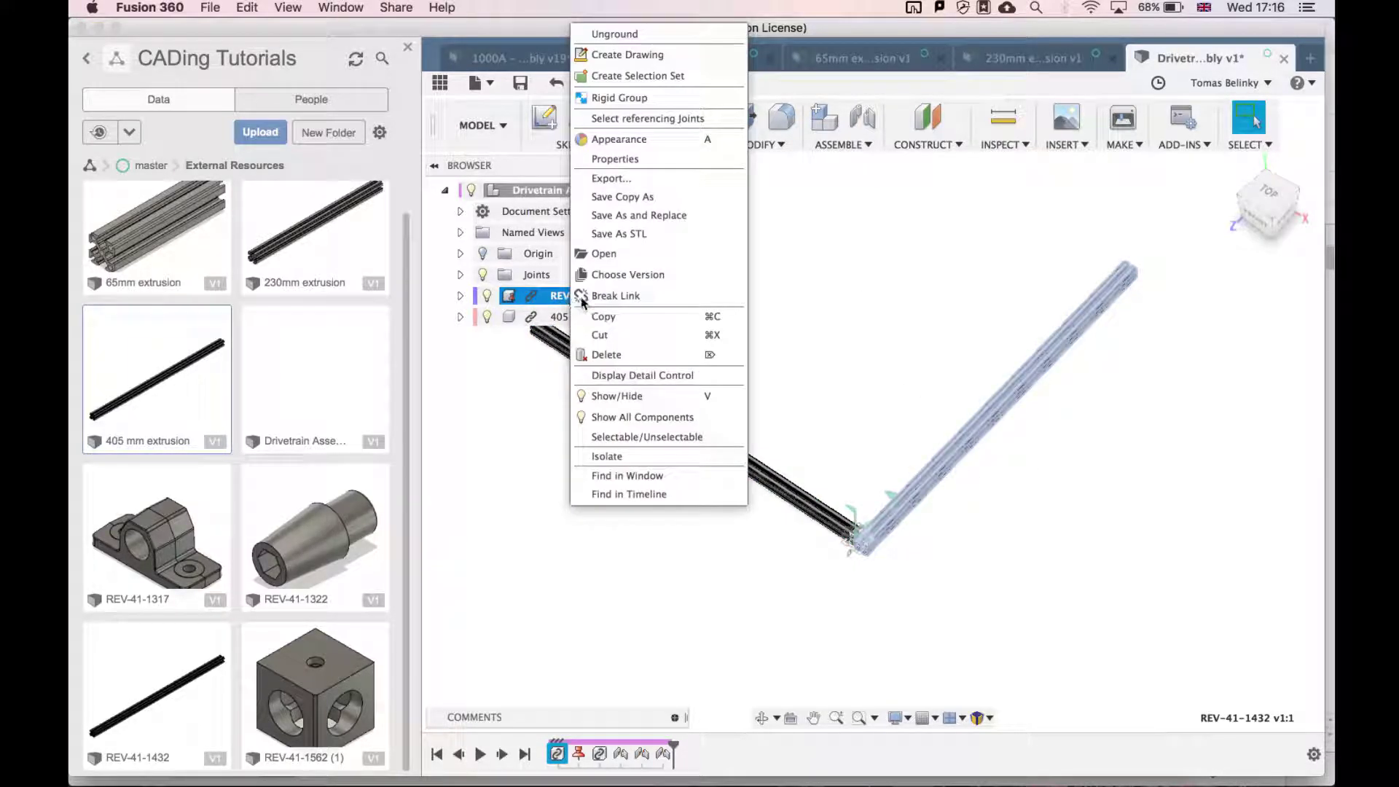
click(638, 38)
drag(809, 501, 761, 530)
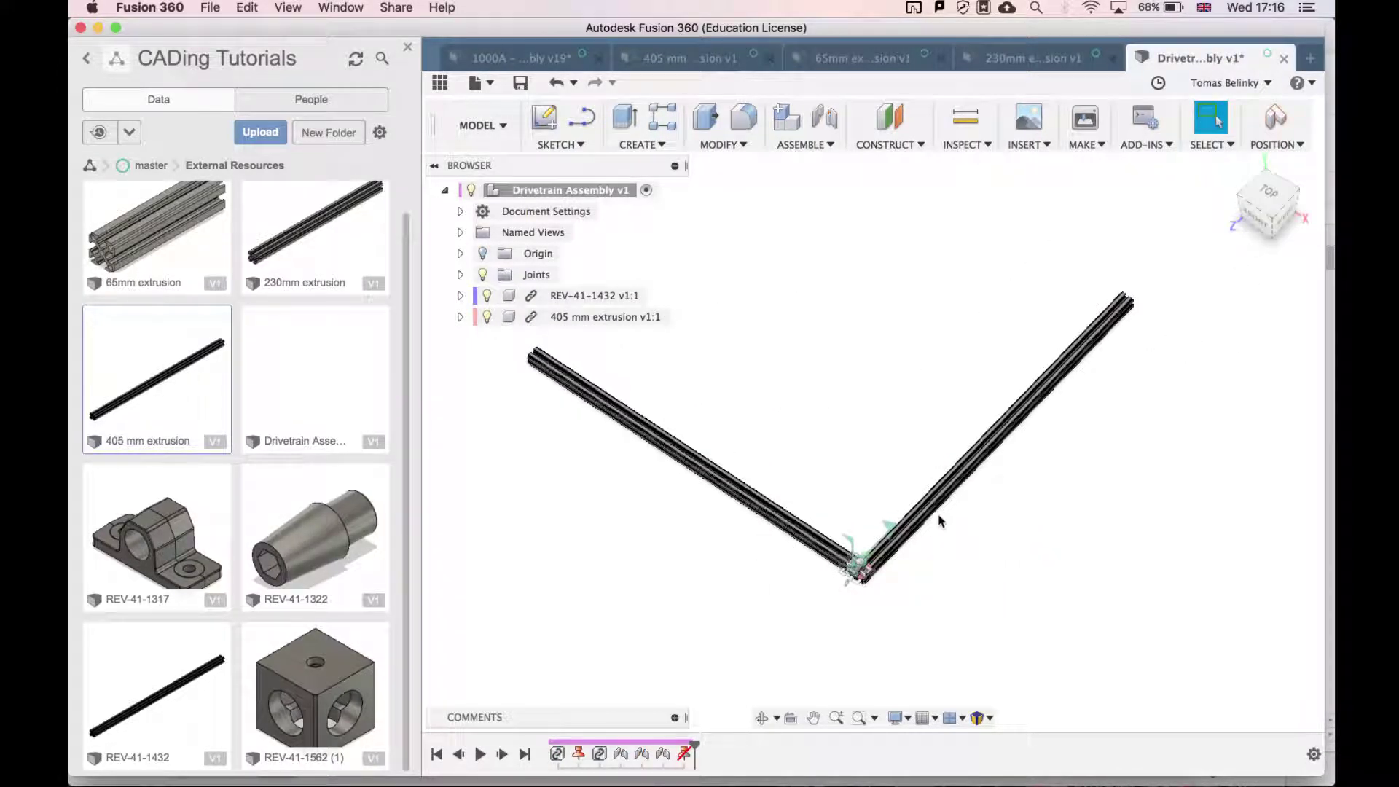
drag(929, 508, 833, 430)
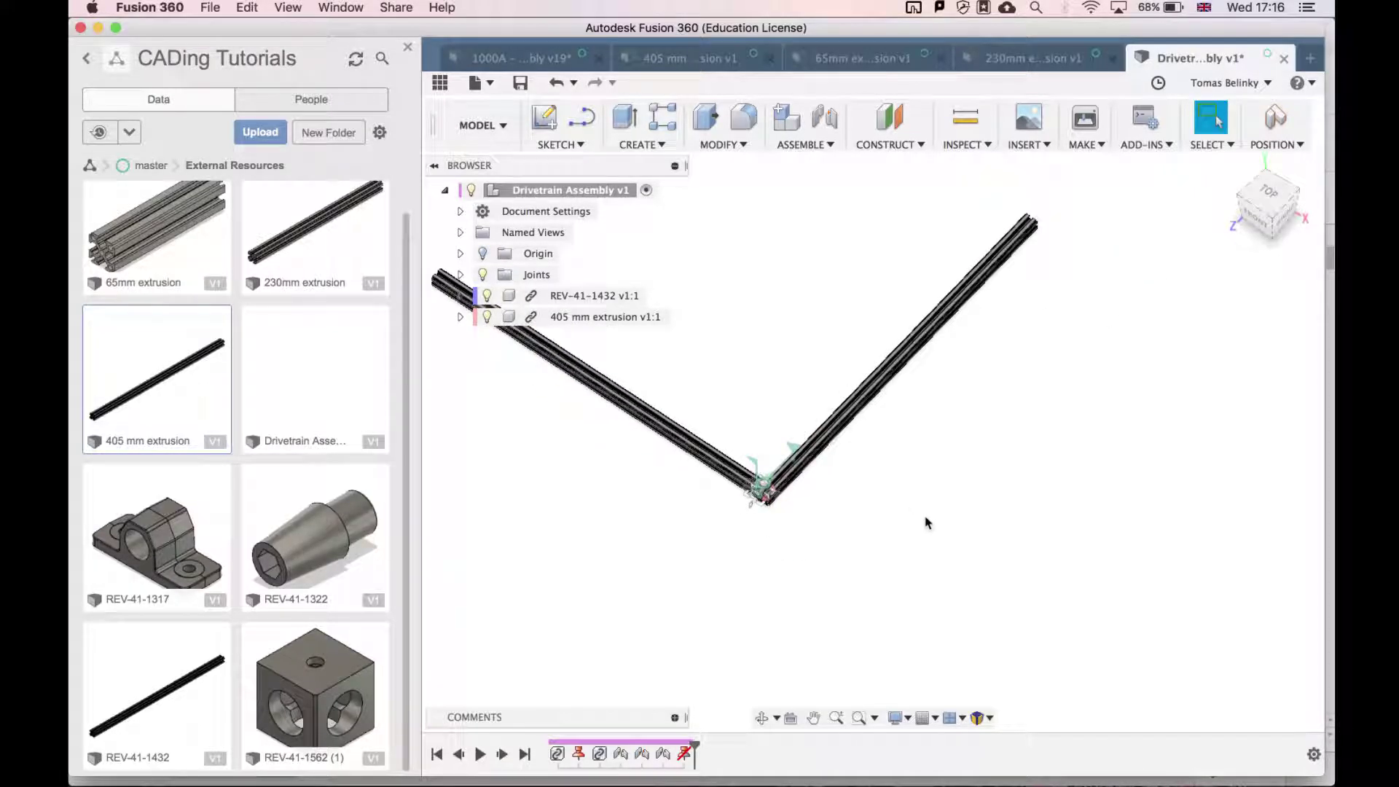
Step: Undo the frame movement and the ungrounding of the REV-41-1432
key(super+z)
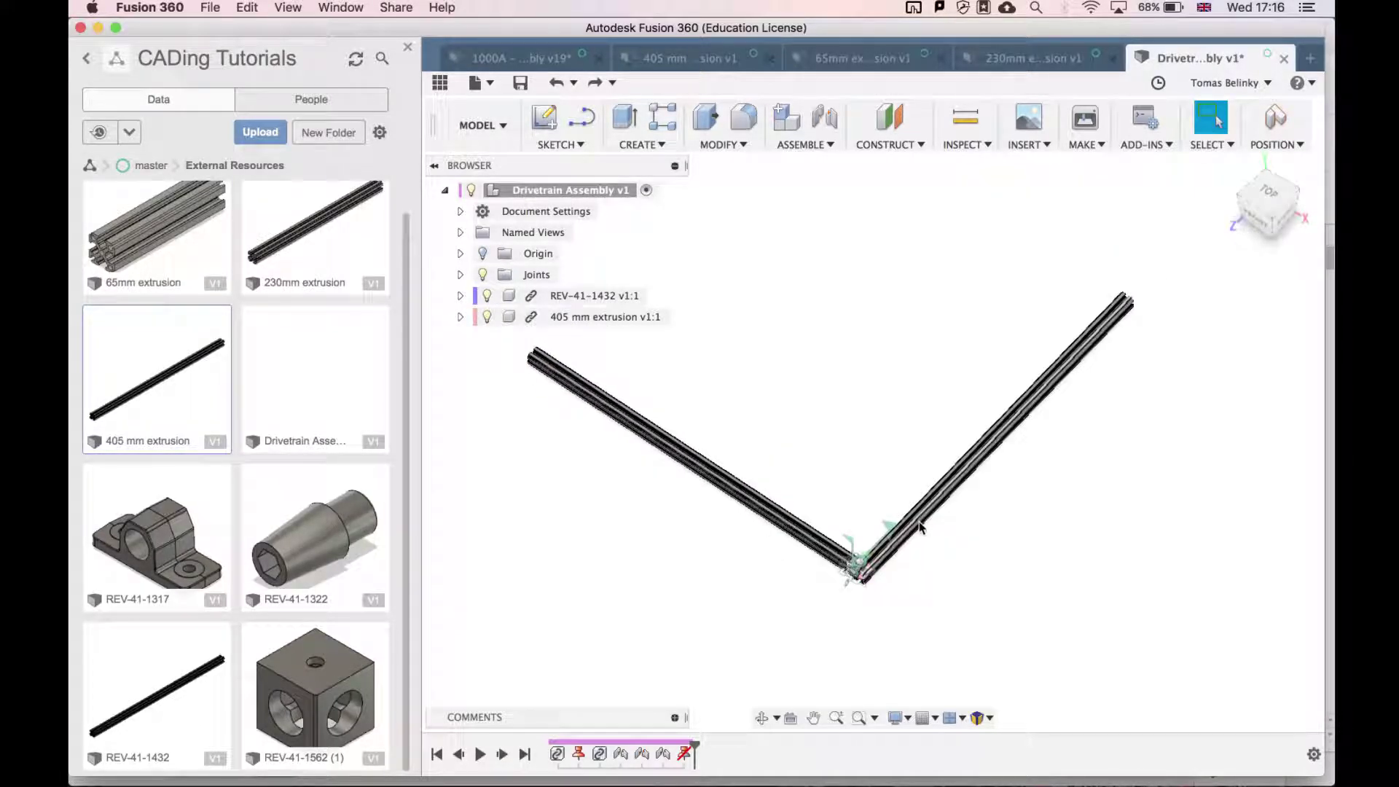
key(super+z)
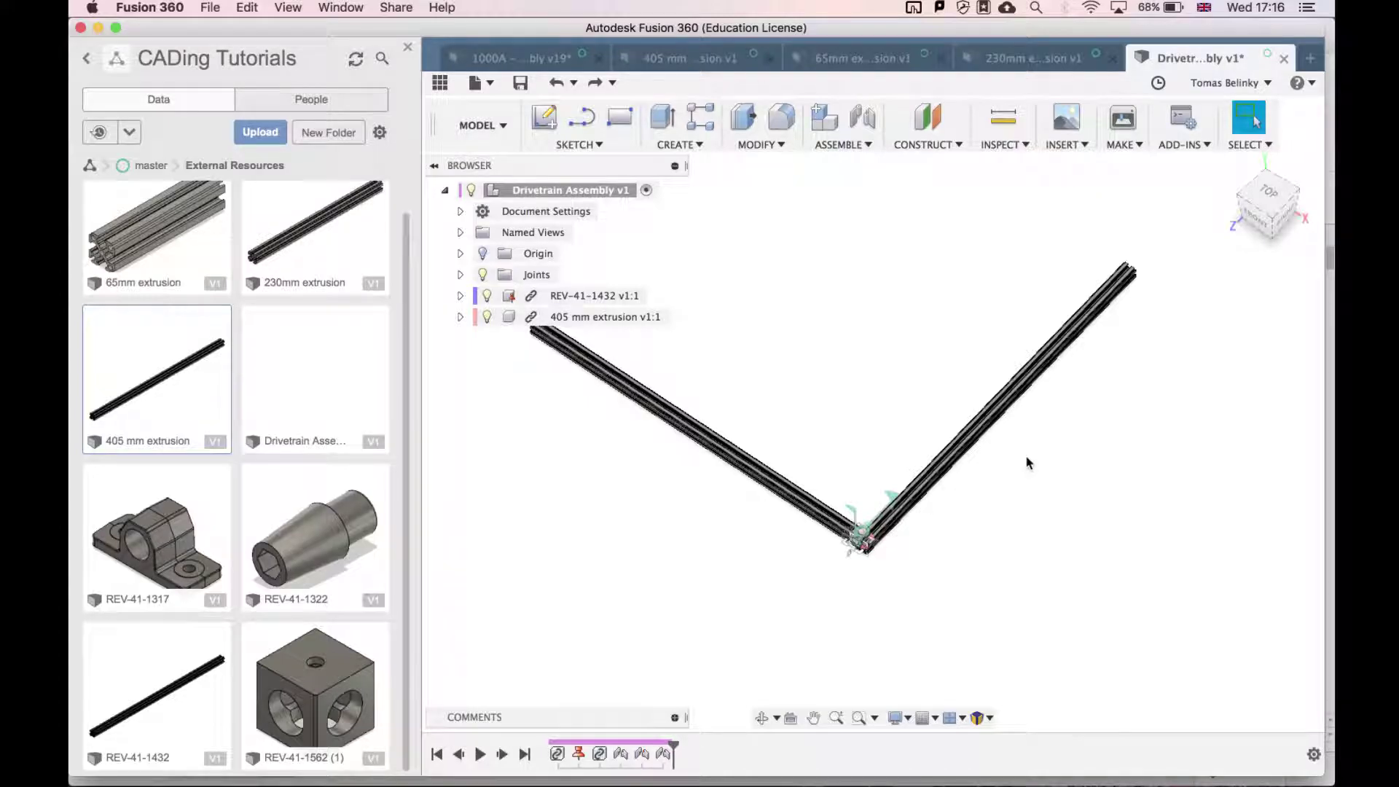
key(super+z)
Step: Save a new version of the Drivetrain Assembly and return to the home view
click(1254, 203)
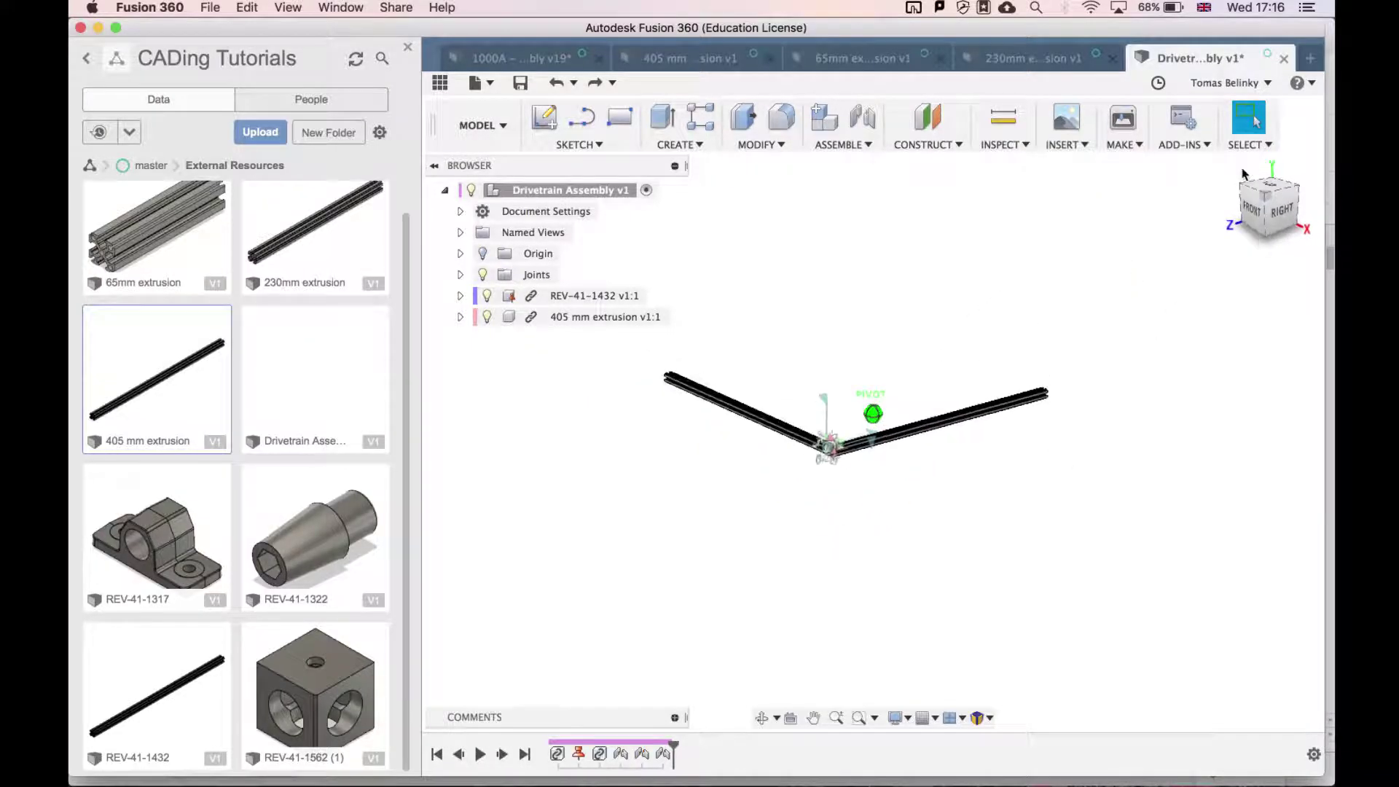
scroll(955, 411, up, 3)
scroll(955, 413, right, 5)
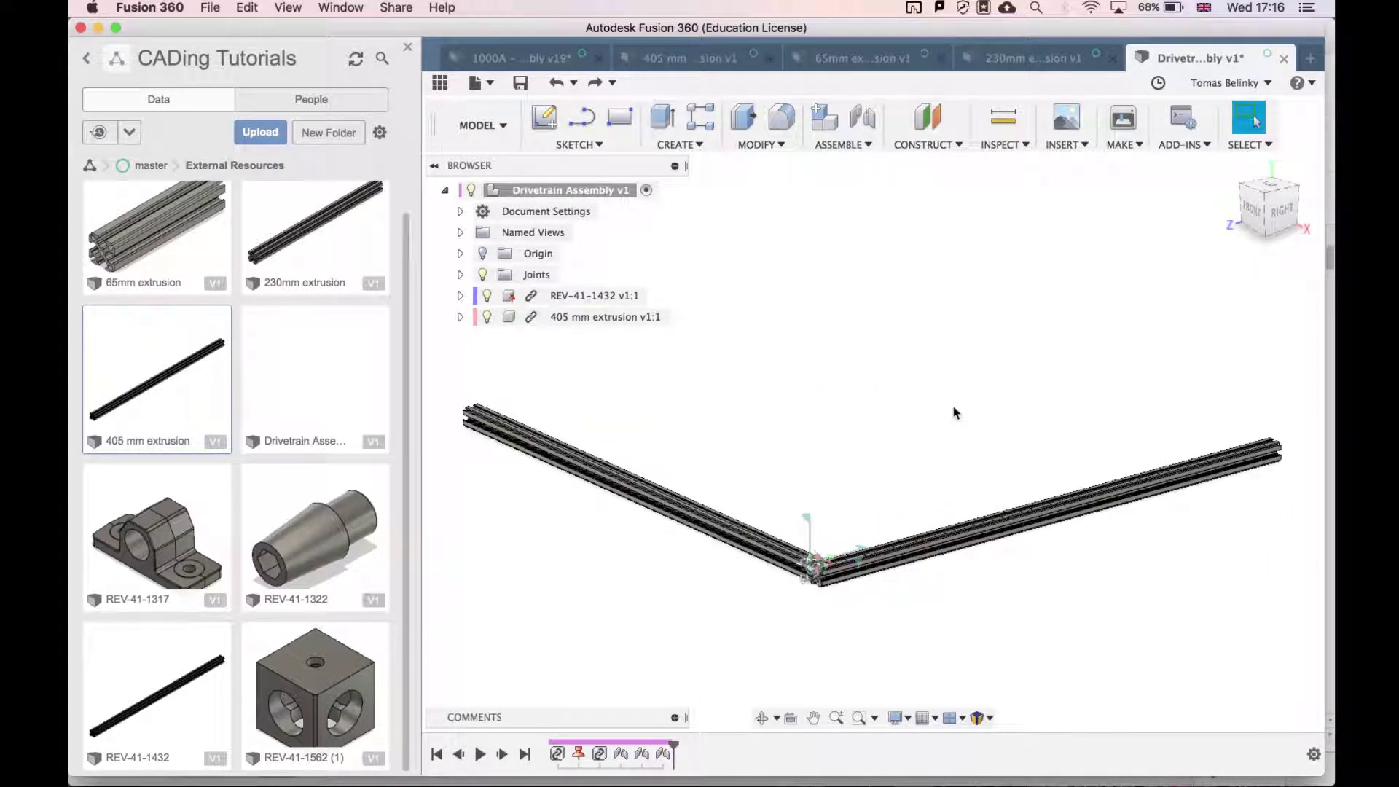
key(super+s)
key(Return)
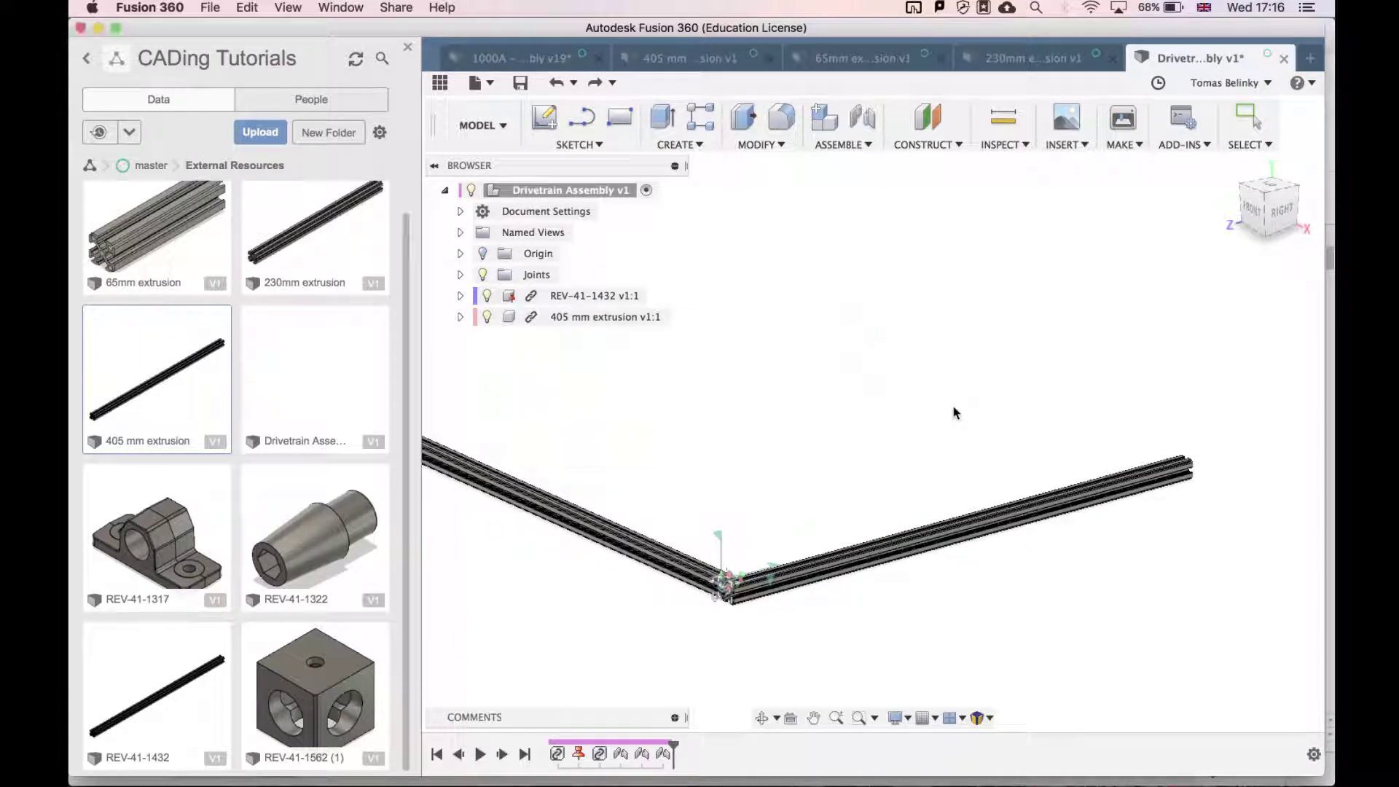
click(1230, 165)
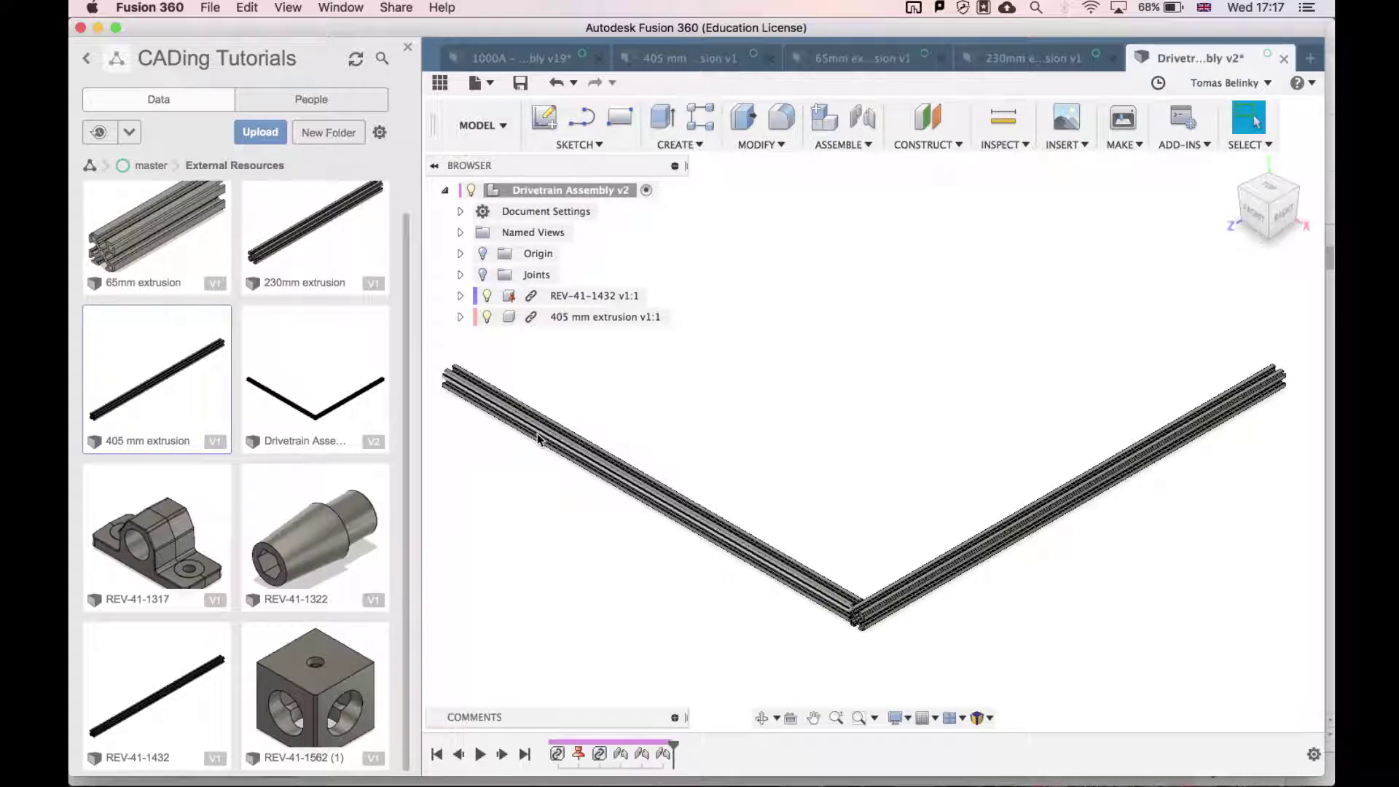
mouse_move(851, 758)
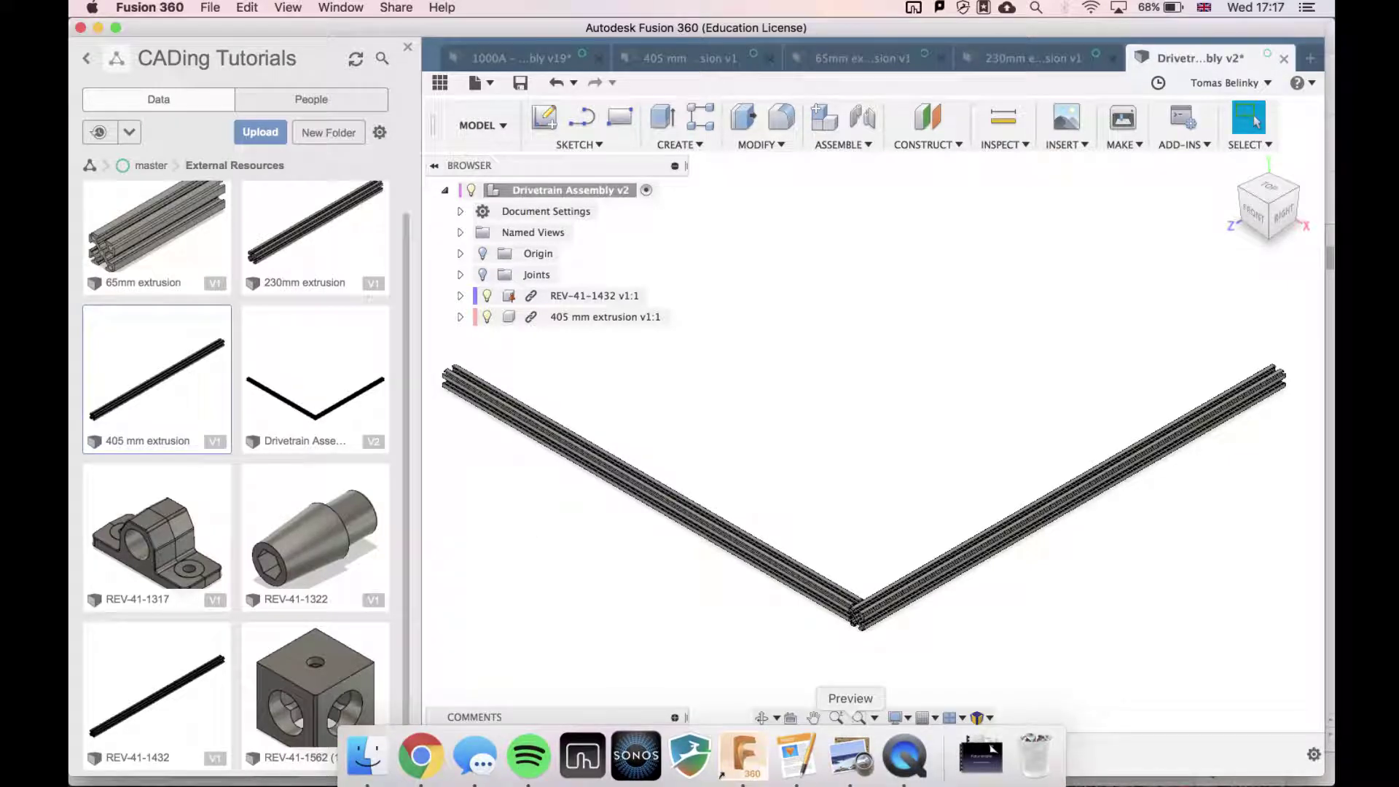
click(914, 762)
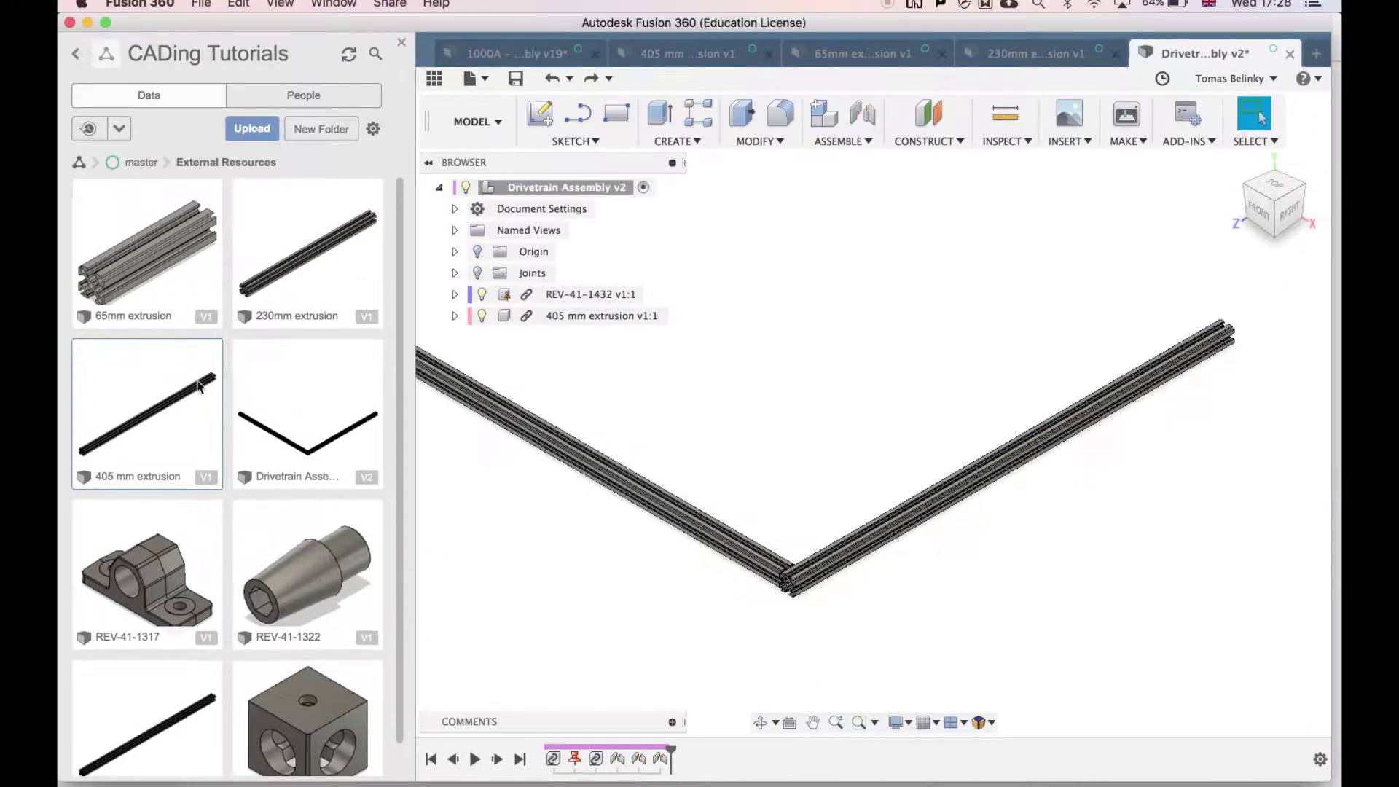
Step: Insert a second 405 mm extrusion parallel to the first and move it 8 in along Z
click(218, 426)
scroll(948, 510, up, 3)
drag(941, 597, 991, 594)
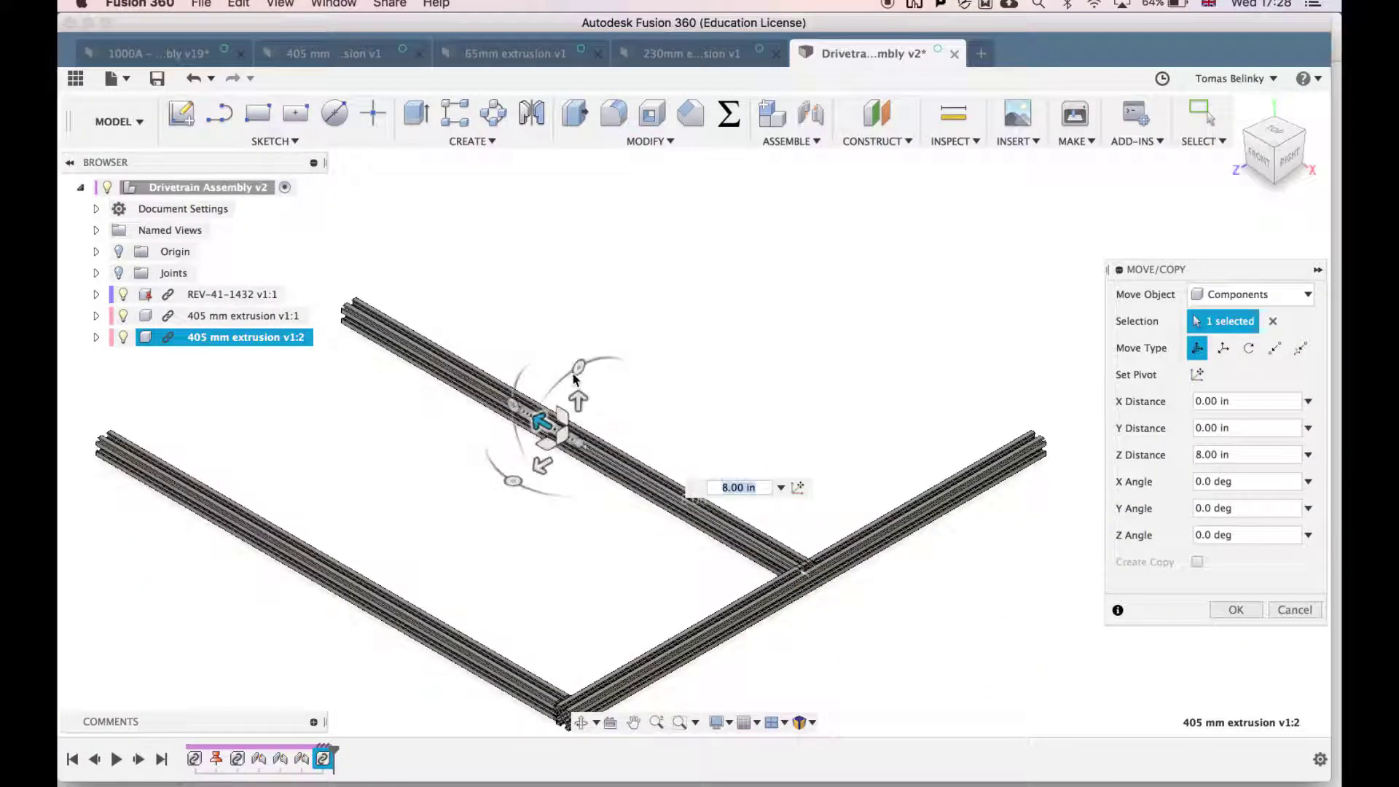
scroll(874, 568, up, 3)
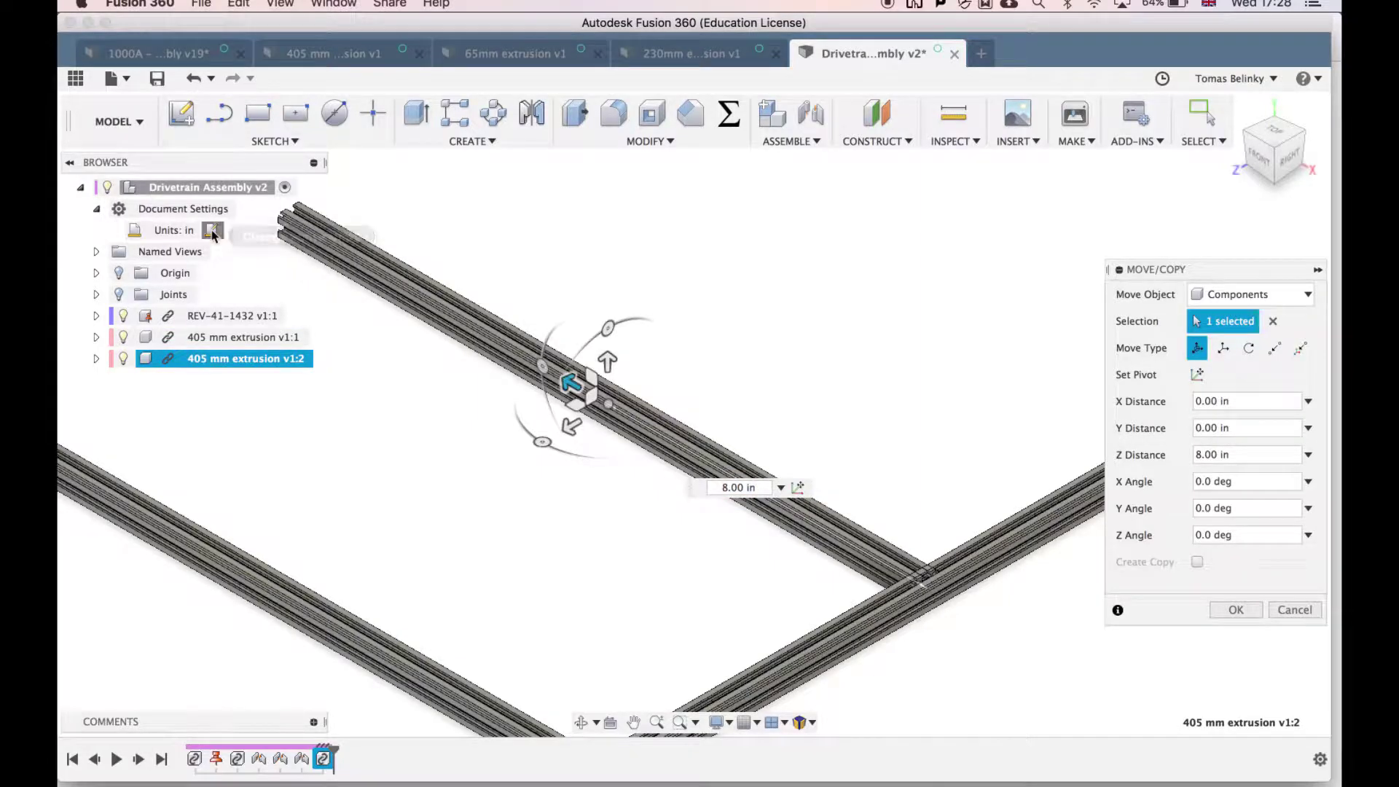
Step: Change the document units to millimetres
click(213, 231)
click(1253, 294)
click(1233, 369)
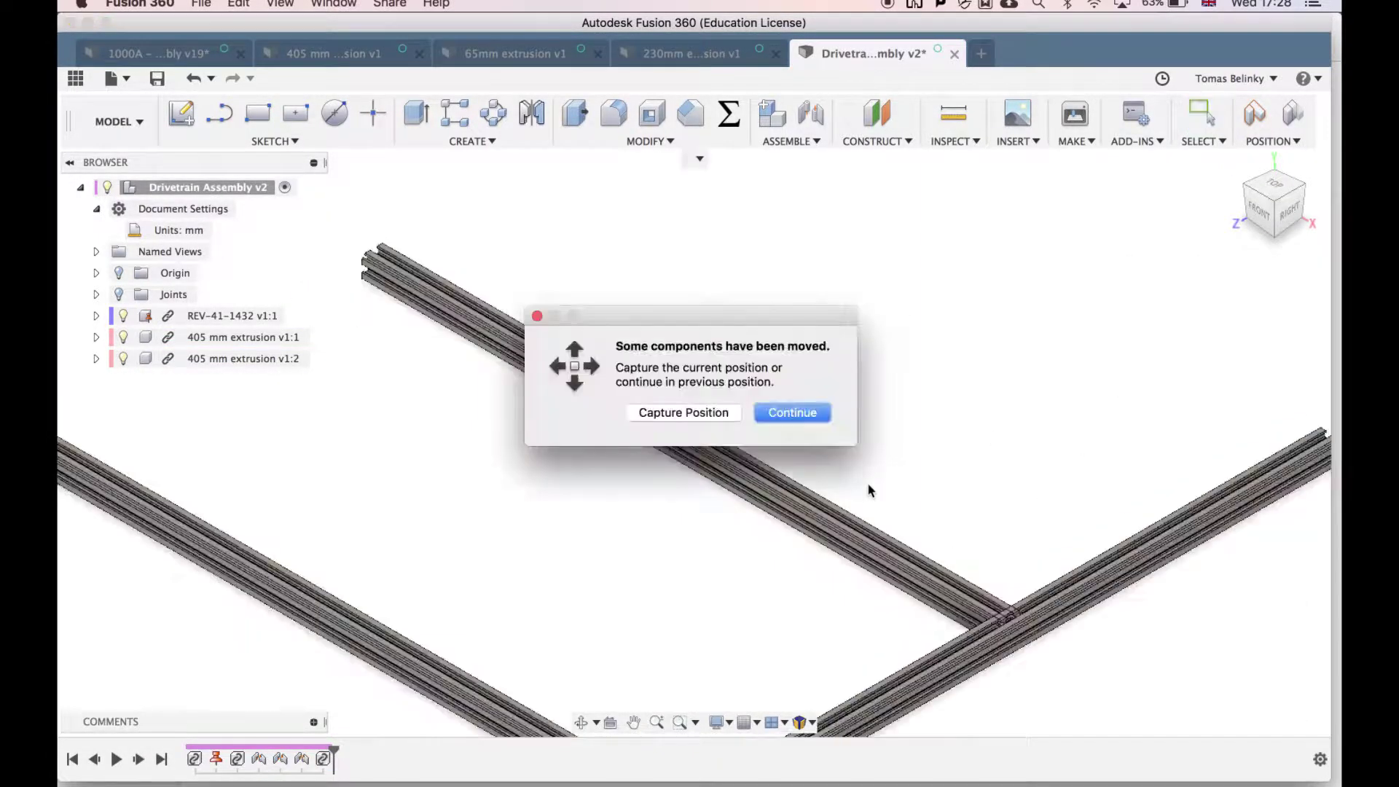
Step: Continue in the previous position and join the second 405 mm extrusion's end to the REV-41-1432's side with a planar joint
click(785, 421)
key(j)
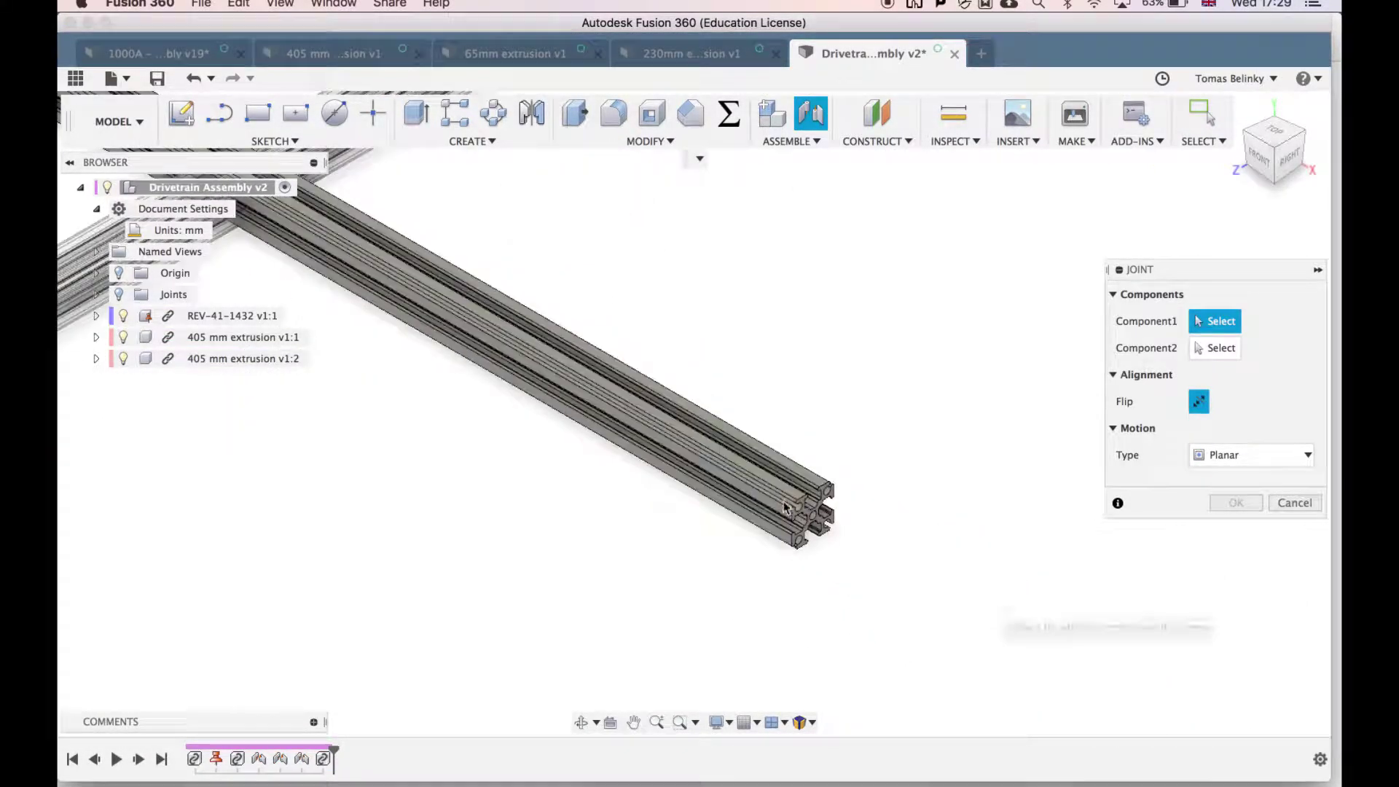
scroll(976, 604, up, 3)
scroll(1027, 631, up, 3)
middle_drag(1028, 631, 751, 494)
click(758, 492)
scroll(634, 398, down, 6)
shift+middle_drag(659, 406, 361, 403)
scroll(666, 411, up, 3)
click(348, 411)
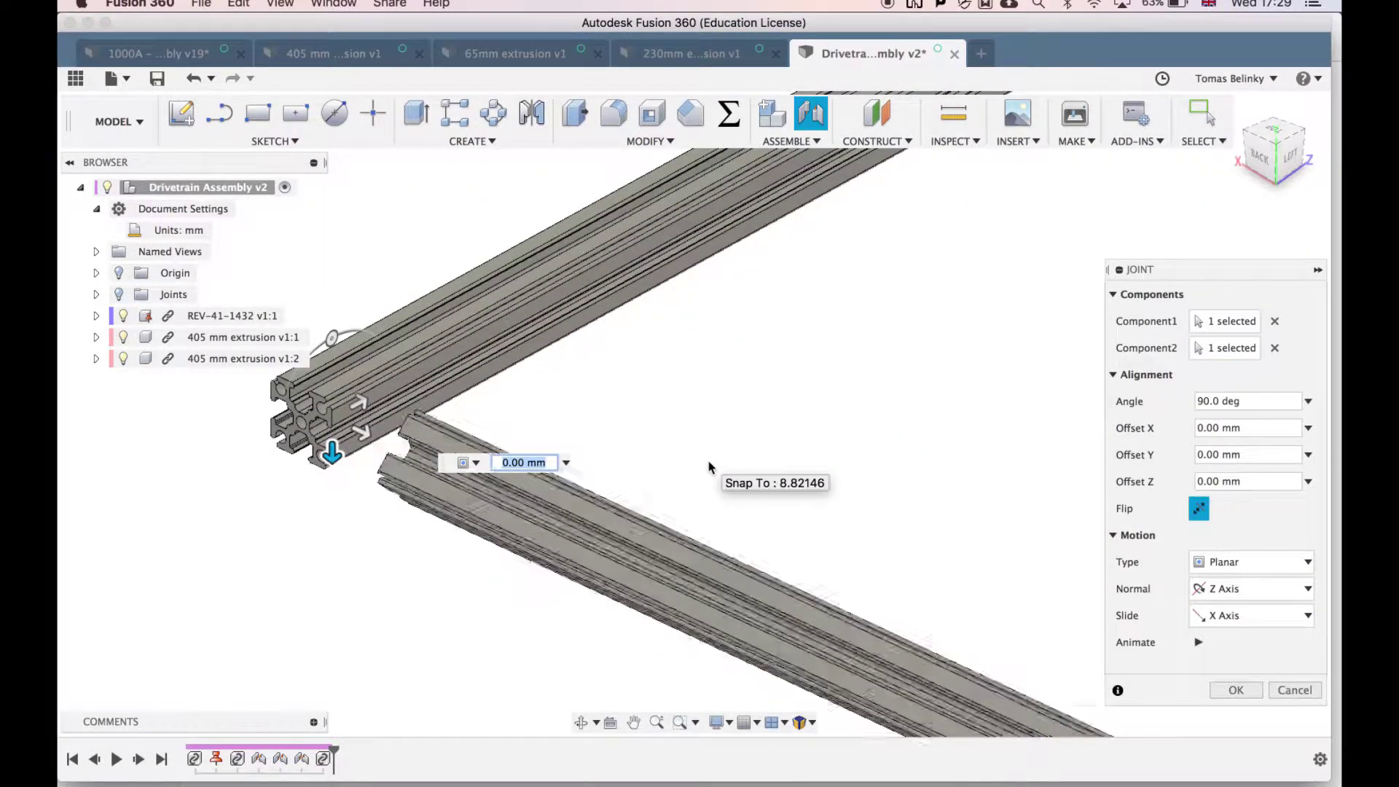
key(Return)
Step: Add another planar joint aligning the second 405 mm extrusion's side with the REV-41-1432's end face, allowing the additional joint and flipping its alignment
key(j)
scroll(351, 446, up, 2)
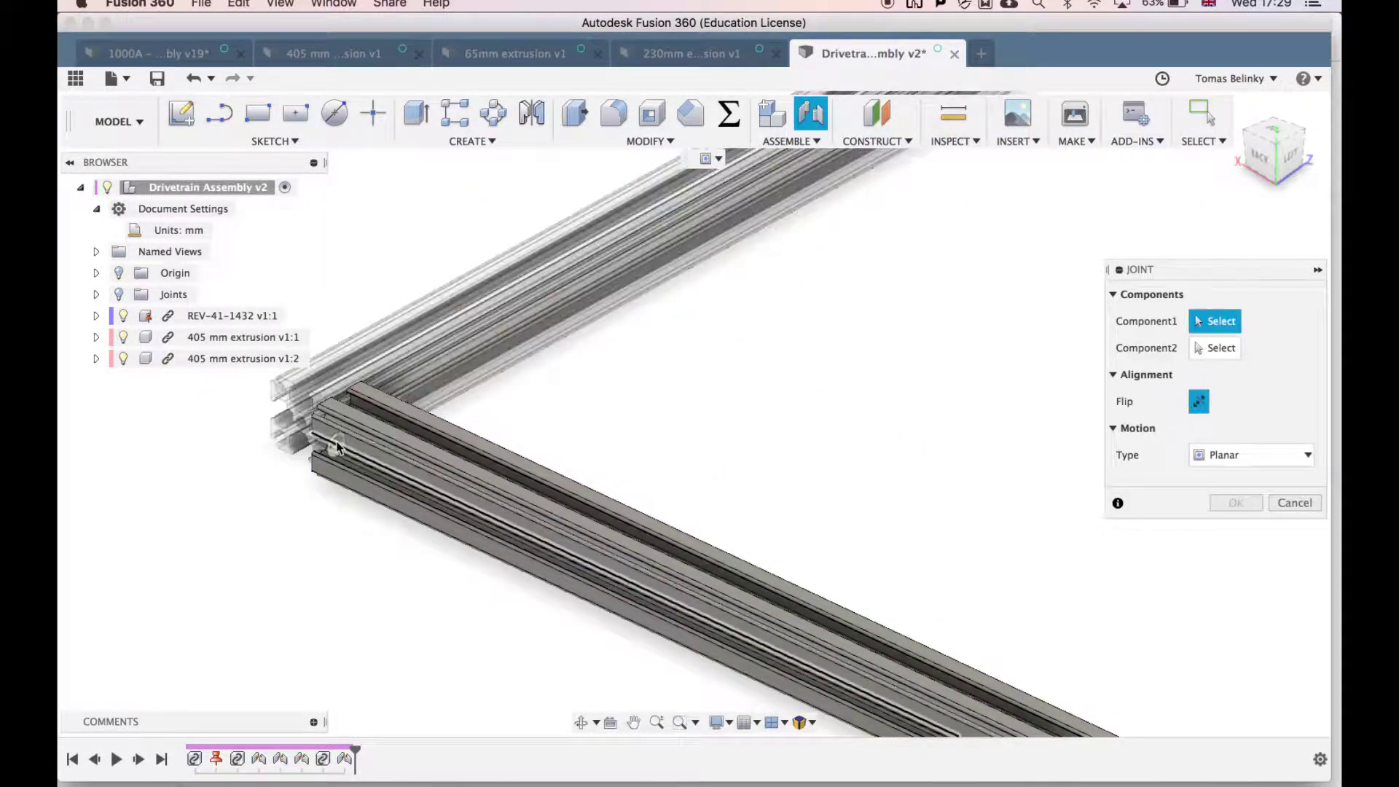
click(331, 434)
scroll(299, 421, up, 5)
scroll(307, 520, up, 3)
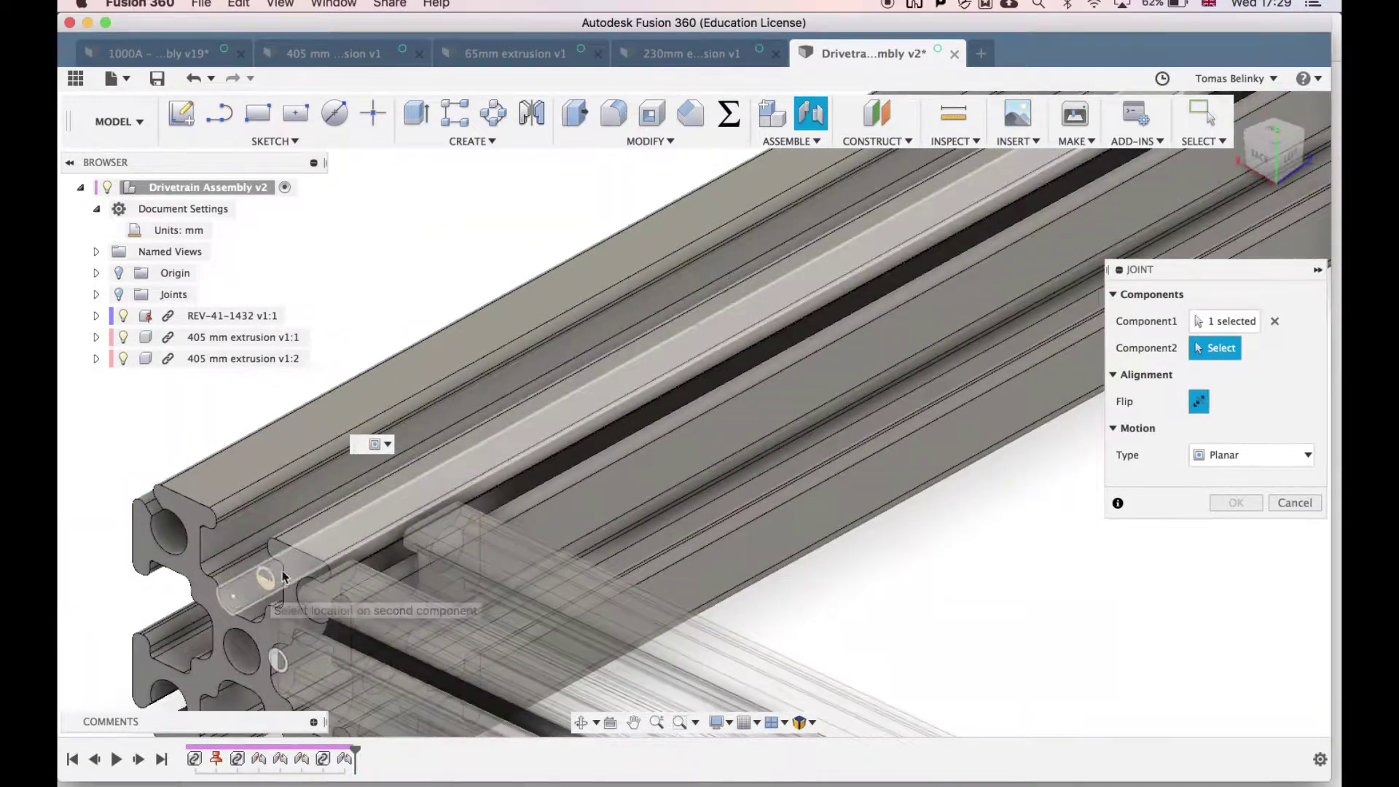
click(293, 627)
click(834, 431)
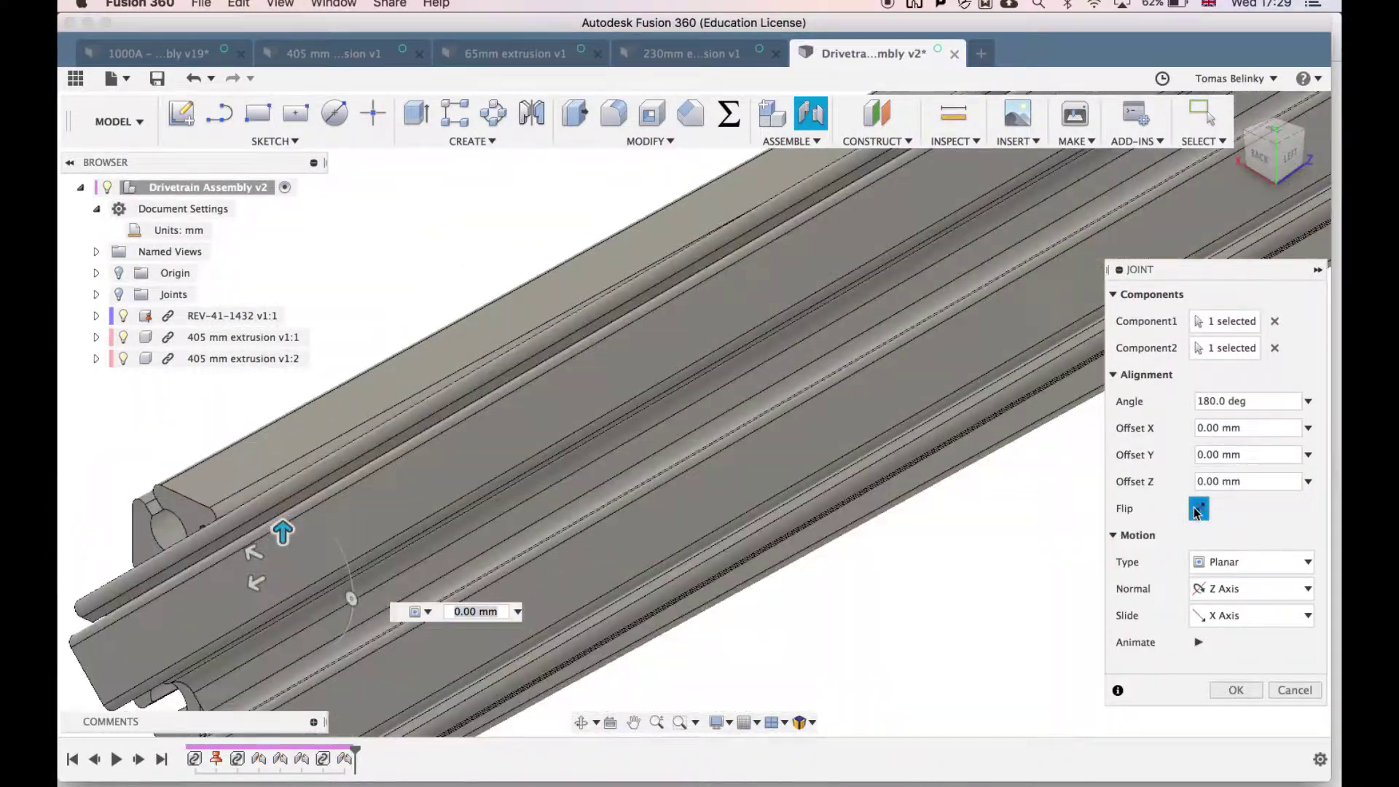
key(Return)
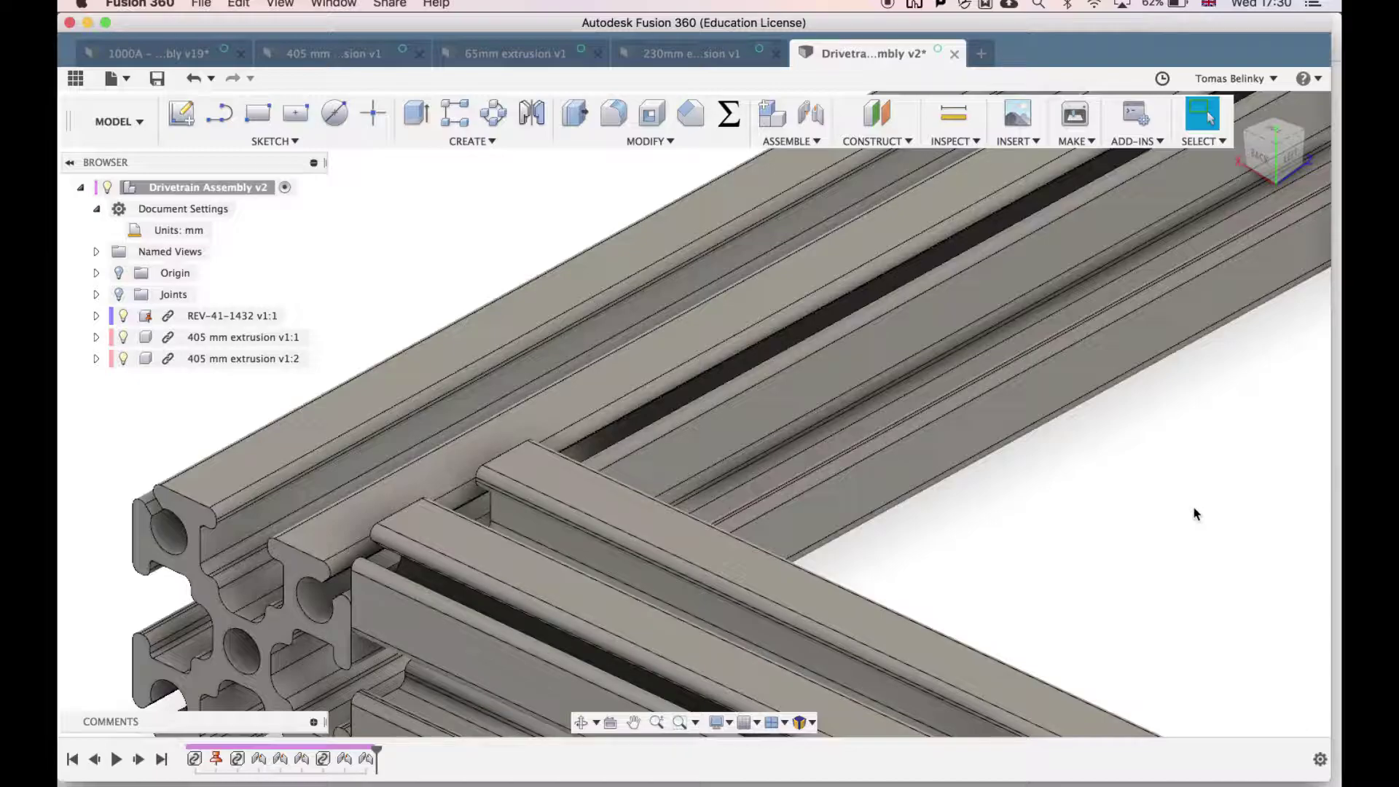
Step: Add a third planar joint between the top faces of the second 405 mm extrusion and the REV-41-1432, allowing the additional joint
middle_drag(1128, 615, 1102, 465)
key(j)
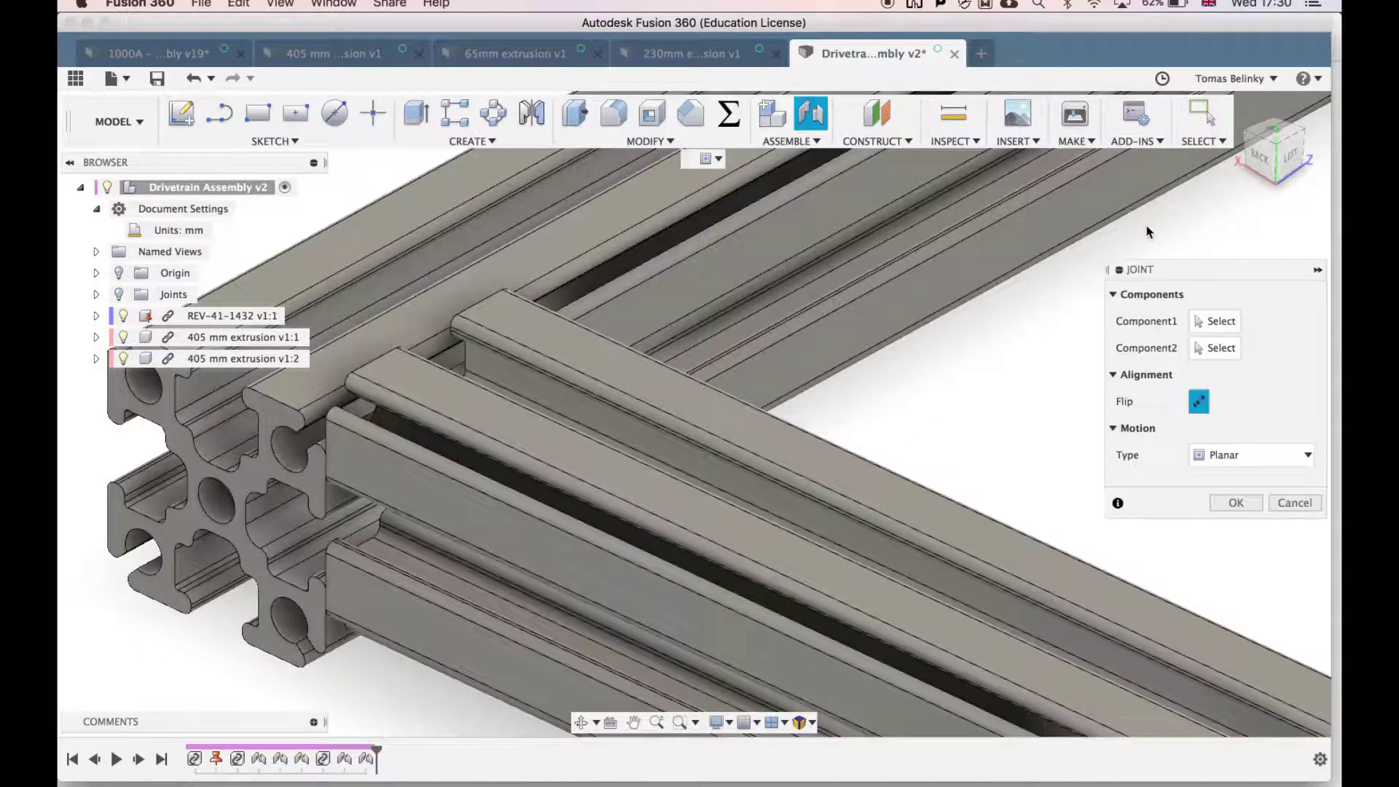
click(486, 312)
click(274, 400)
click(830, 440)
key(Return)
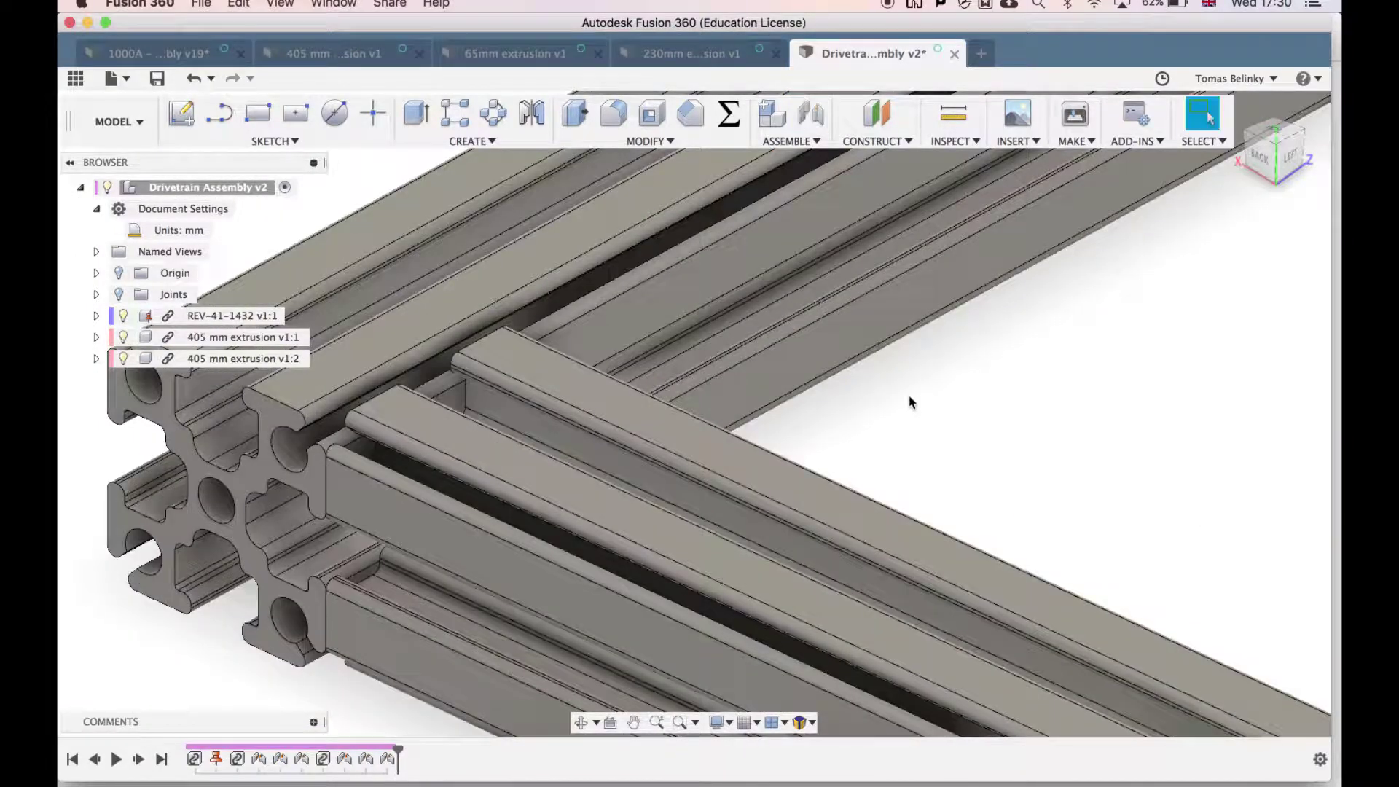
Step: Insert the 65mm extrusion and move it to the second 405 mm extrusion's free end, using Z distances of -330 mm and -20 mm
scroll(988, 551, down, 10)
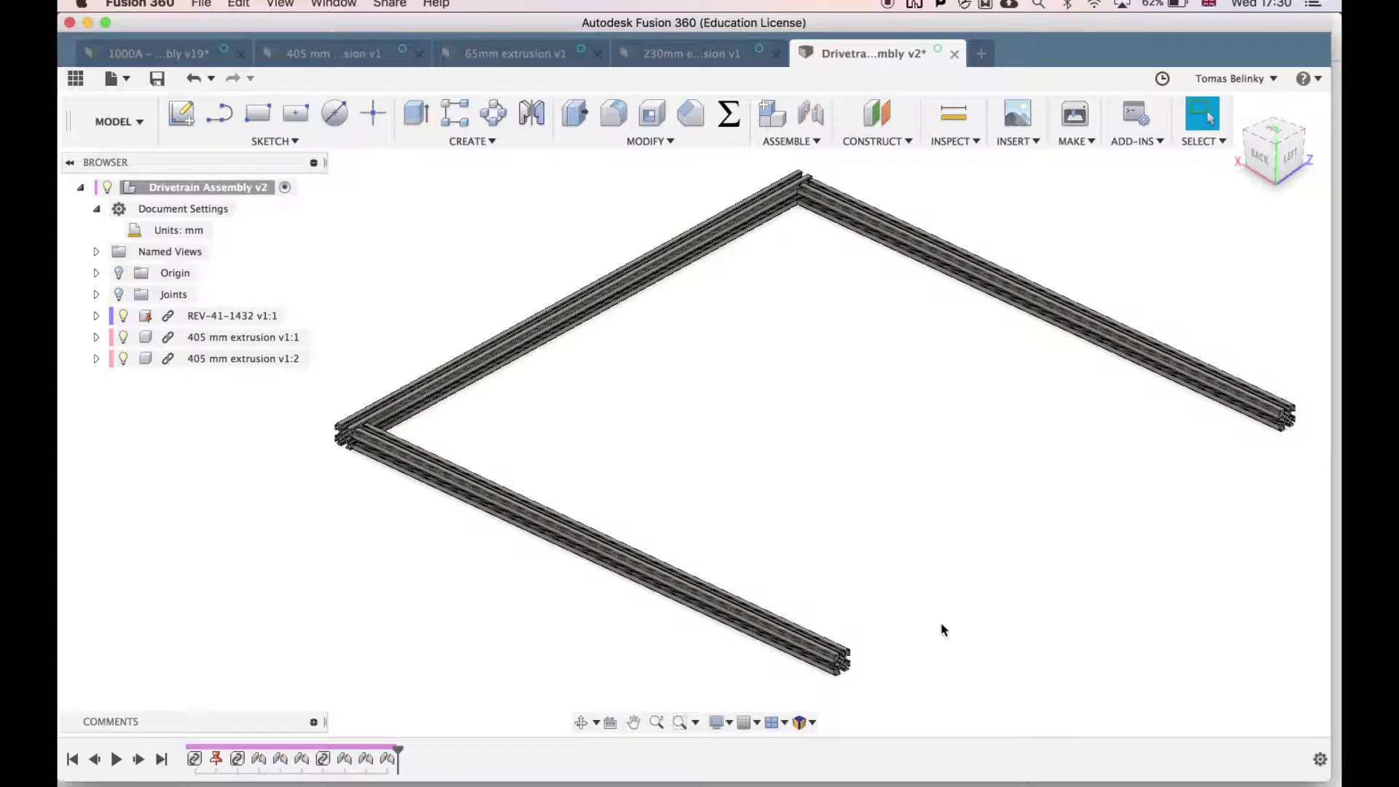
click(75, 78)
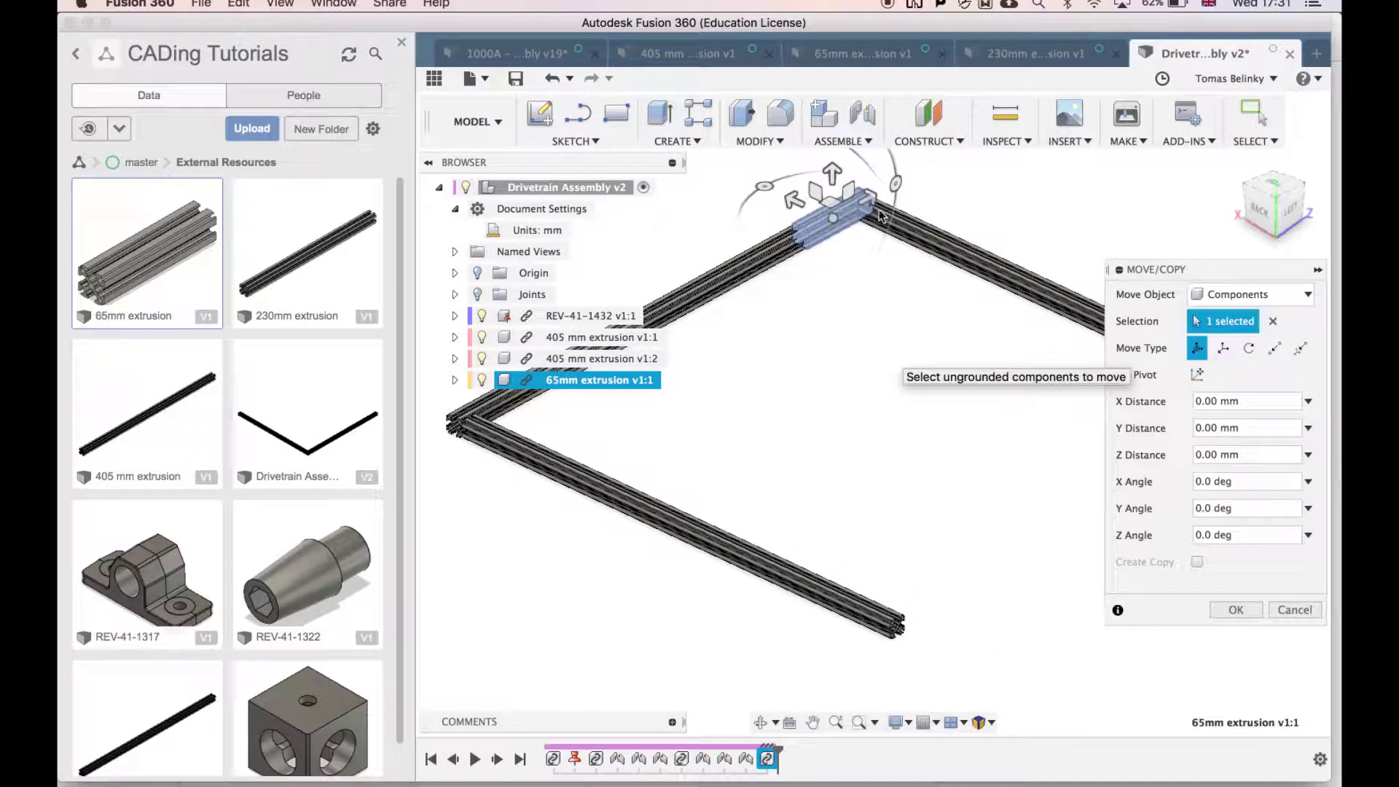
drag(872, 194, 698, 420)
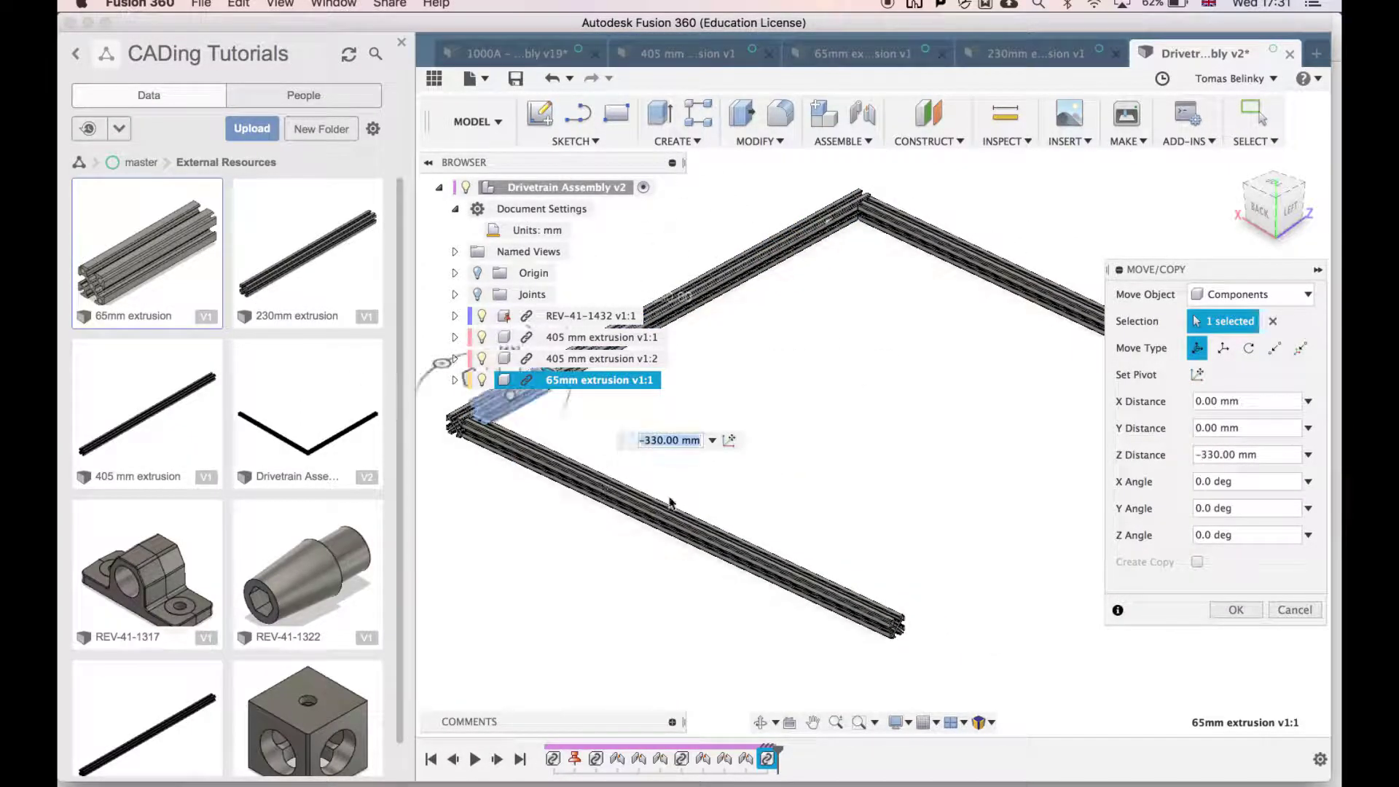
drag(990, 662, 1000, 666)
middle_drag(1107, 651, 1015, 574)
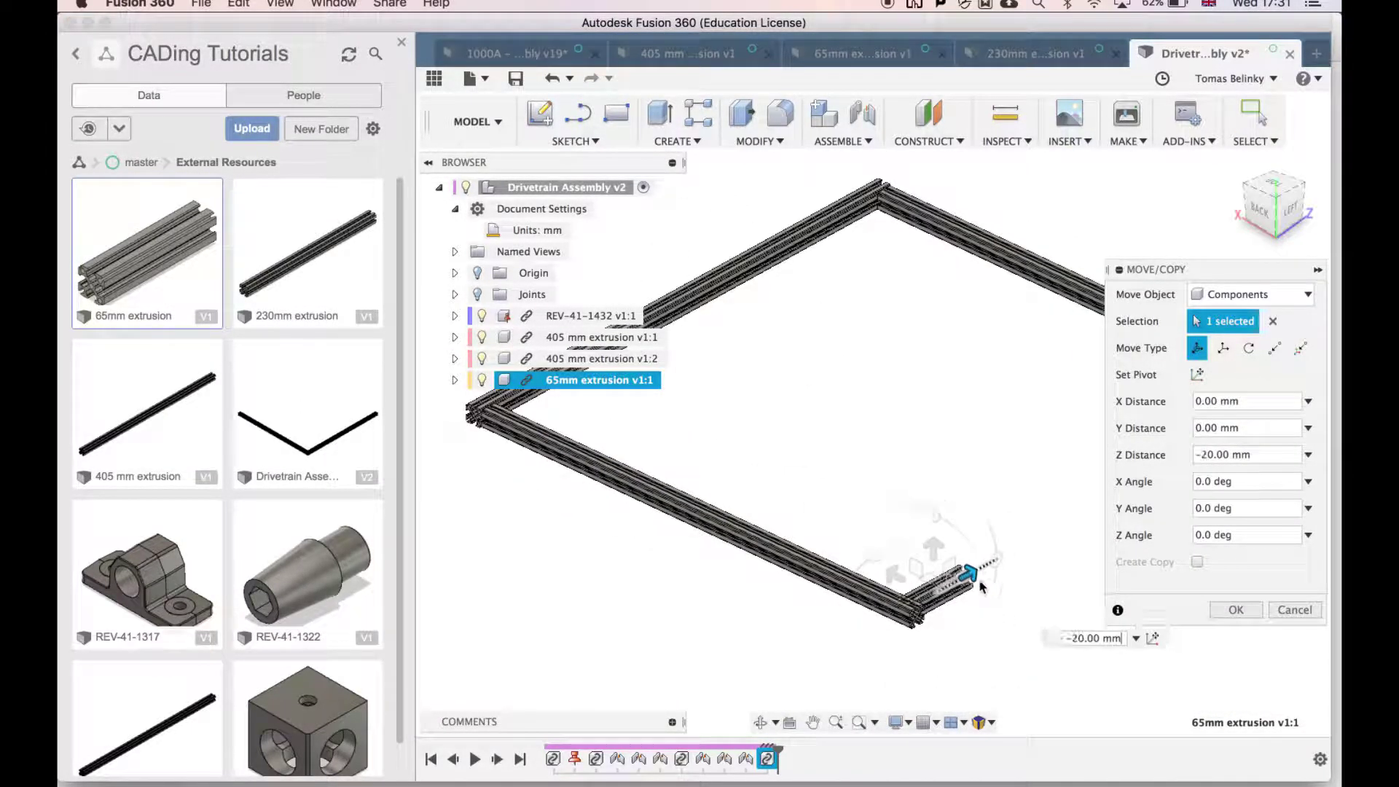
key(Return)
Step: Join the 65mm extrusion to the second 405 mm extrusion with a planar joint and flip its alignment
scroll(920, 557, up, 10)
key(j)
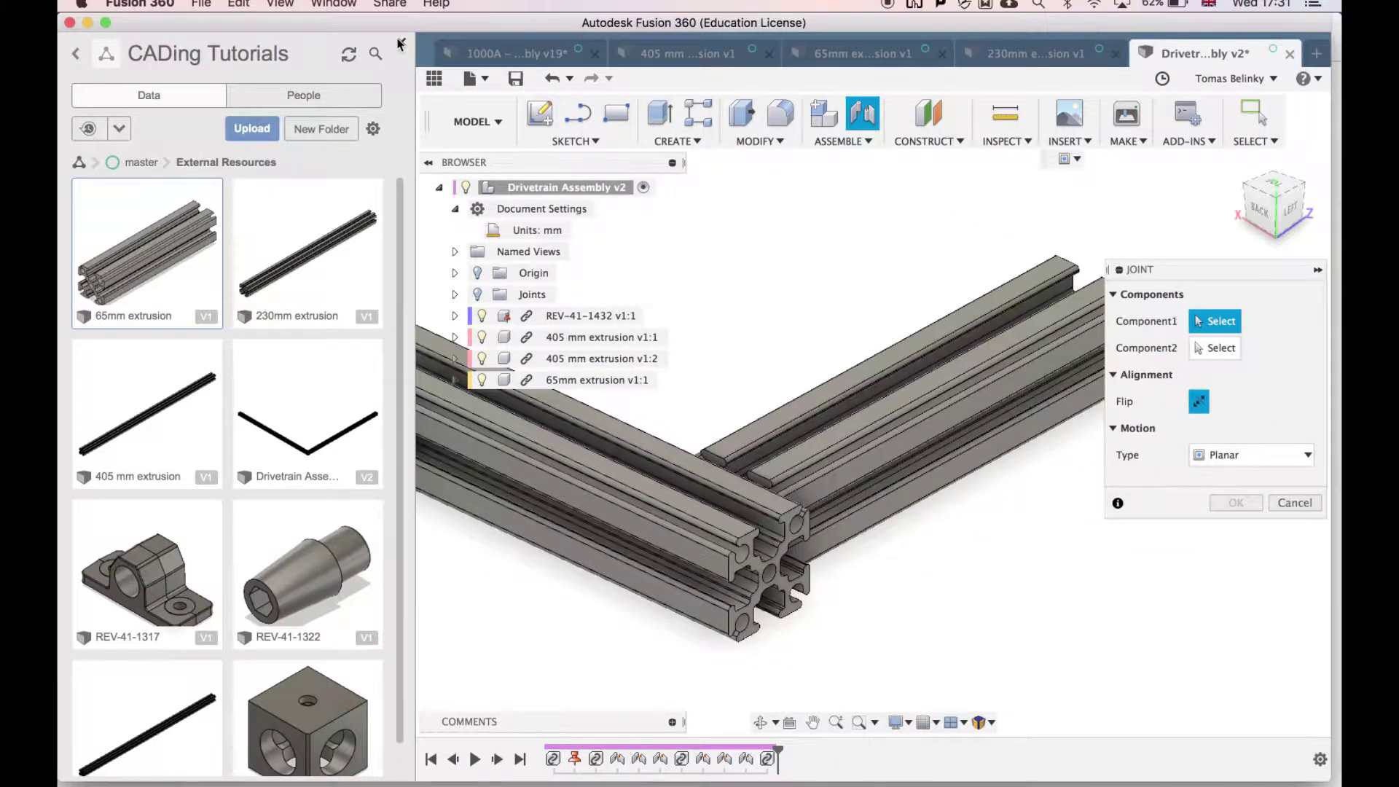
click(400, 43)
scroll(584, 585, up, 5)
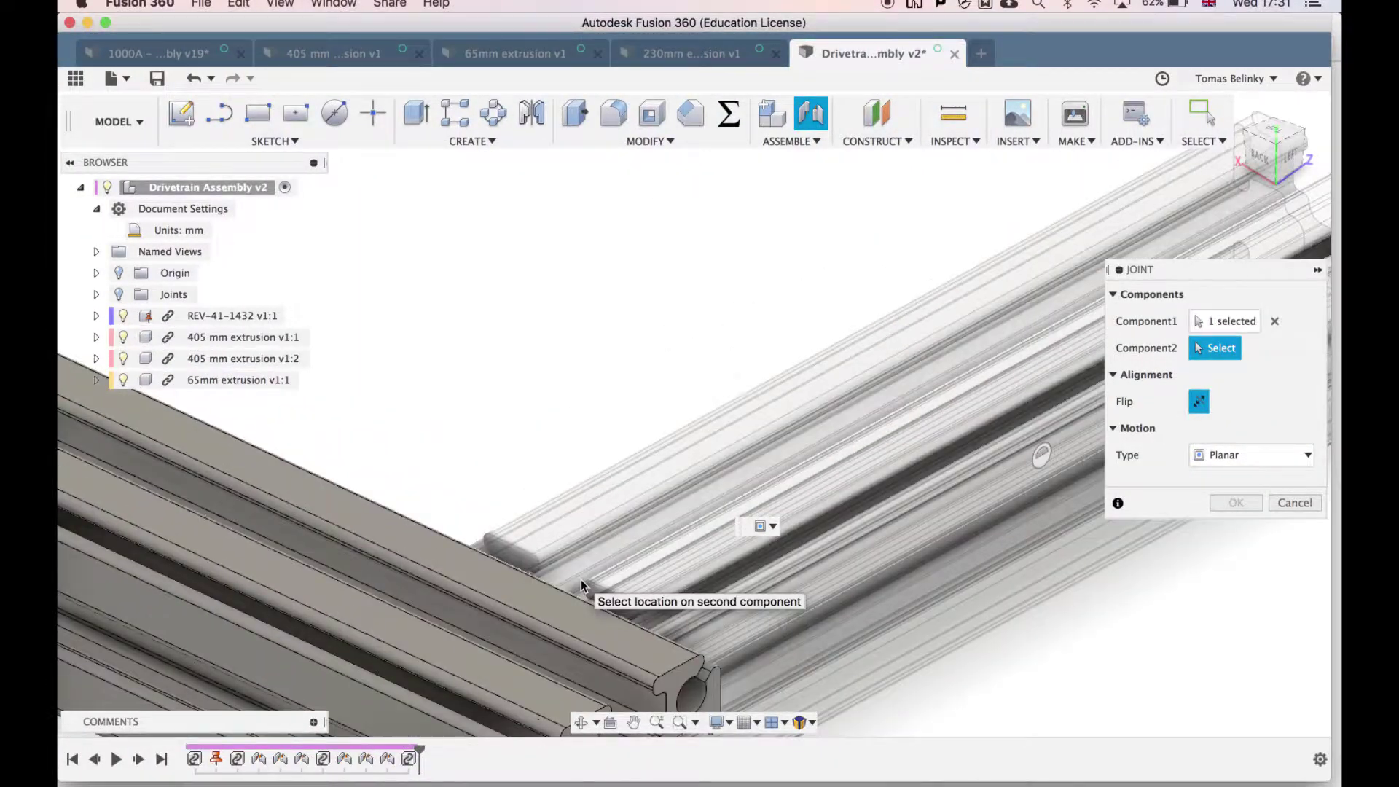
middle_drag(584, 586, 505, 425)
click(508, 421)
click(1198, 510)
key(Return)
Step: Add a planar joint seating the 65mm extrusion's end against the 405 mm extrusion's side, test its remaining movement and revert the position
middle_drag(385, 587, 987, 487)
key(j)
click(639, 509)
click(1305, 138)
scroll(668, 416, down, 5)
scroll(802, 317, up, 8)
click(787, 391)
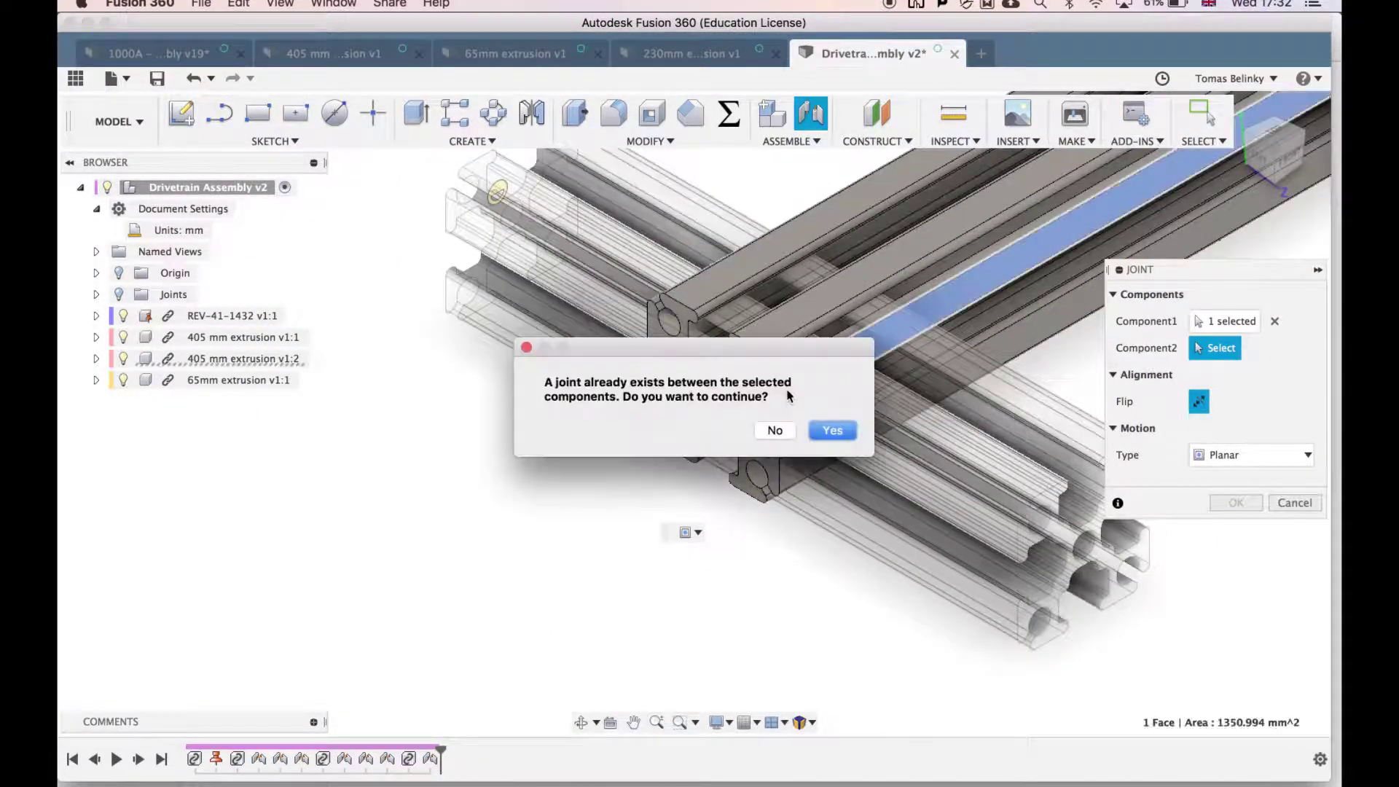
click(832, 430)
click(1234, 690)
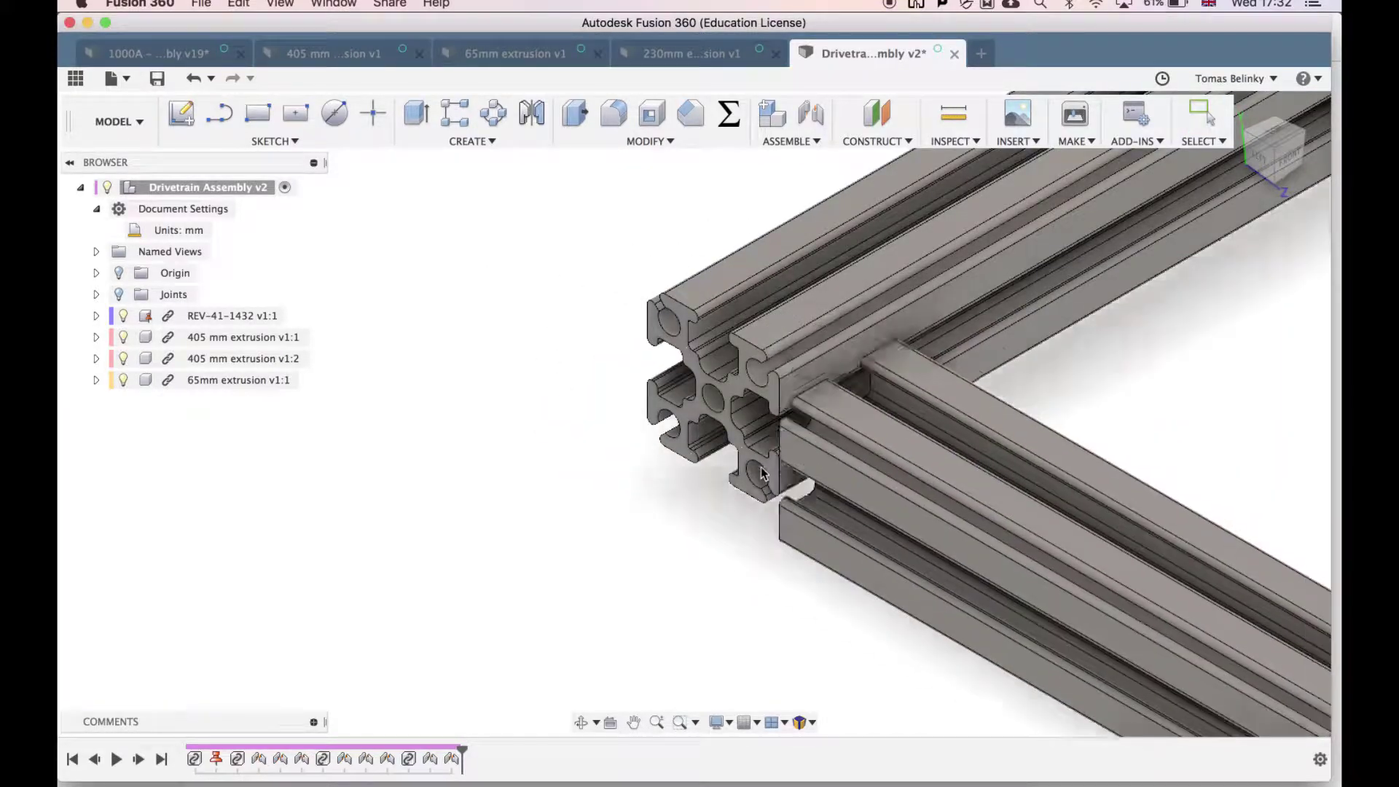
drag(762, 474, 784, 452)
click(1291, 113)
Step: Add a planar joint between the top faces of the 65mm and second 405 mm extrusions, allowing the additional joint and flipping the alignment
key(j)
click(1095, 503)
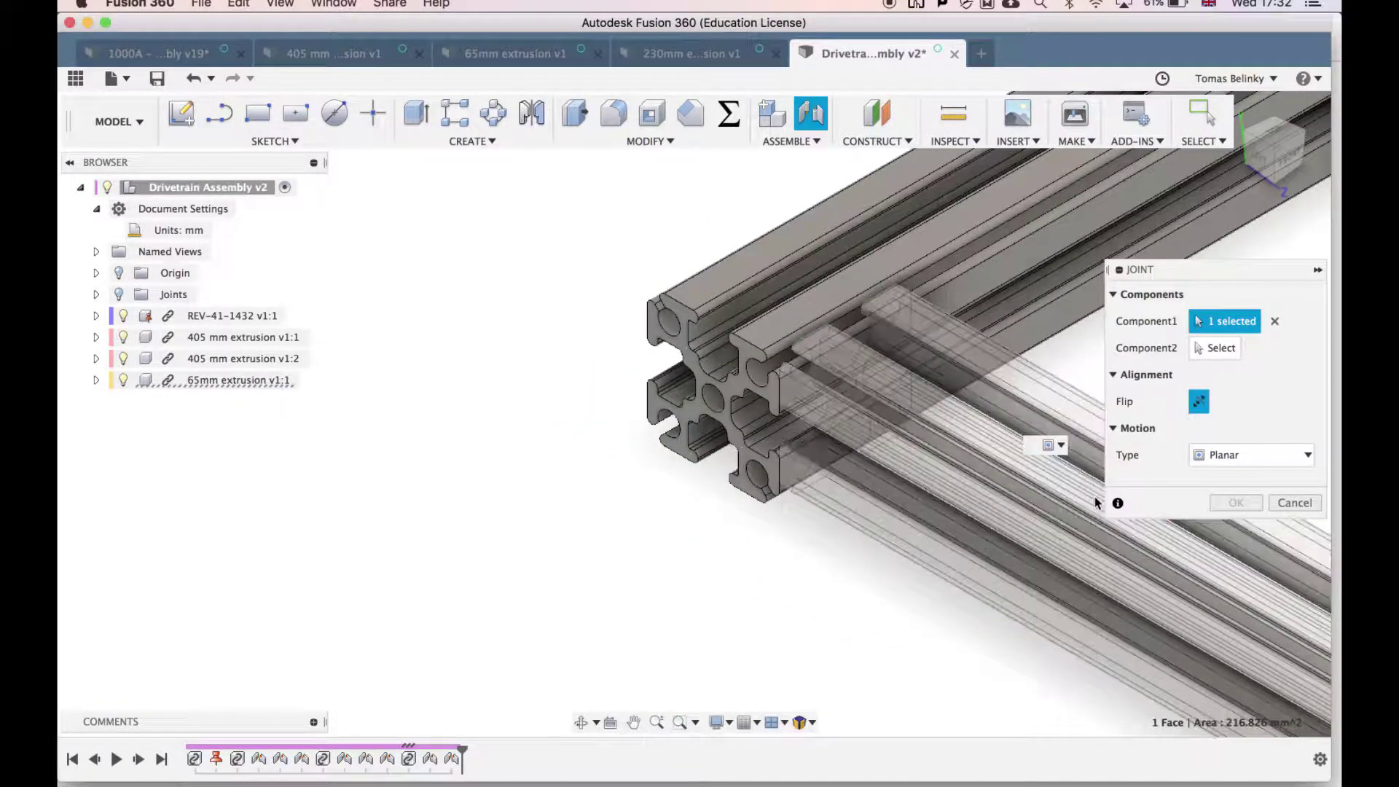
click(759, 336)
click(832, 431)
click(1199, 510)
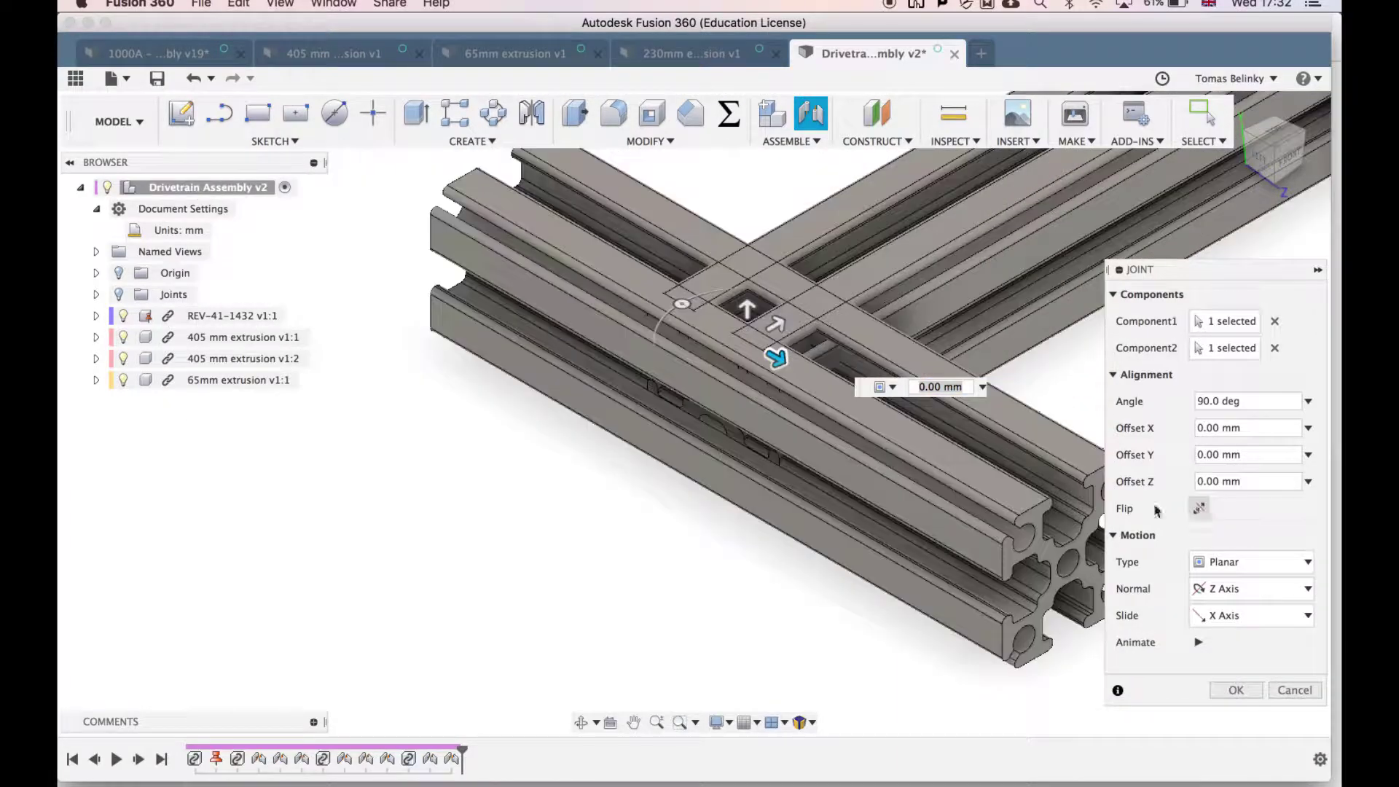
key(Return)
Step: Insert a third 405 mm extrusion into the assembly and rotate it -90 degrees about Y
scroll(938, 507, down, 10)
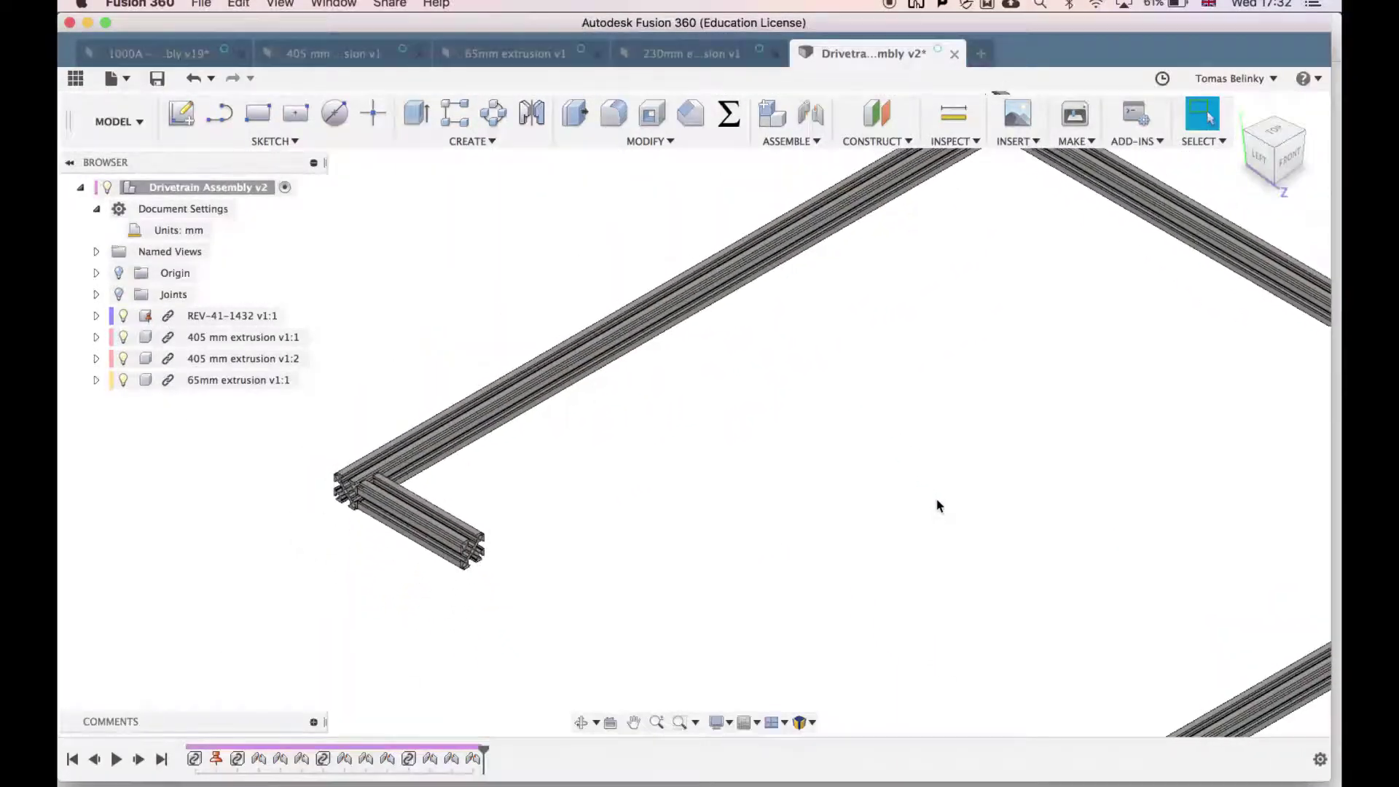
click(75, 78)
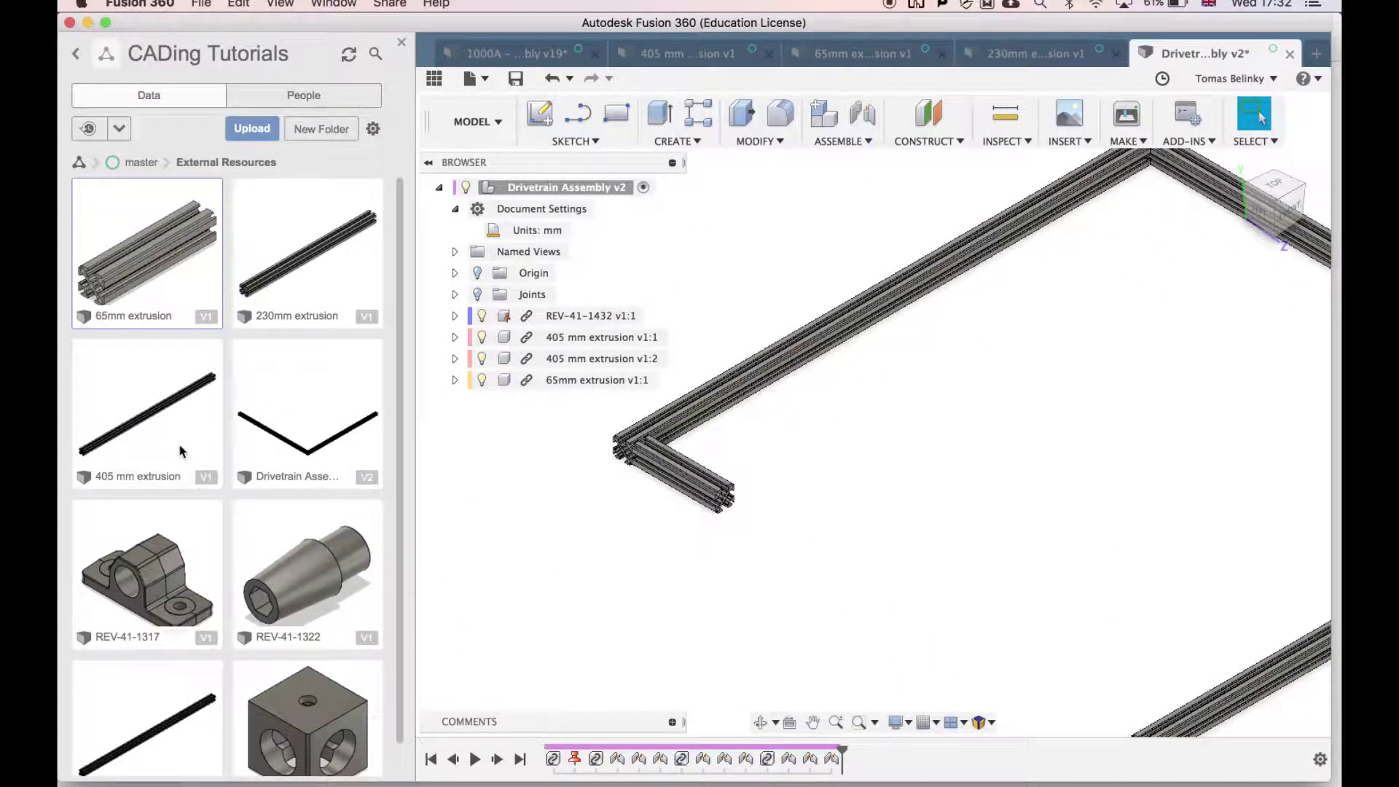
right_click(182, 452)
click(218, 474)
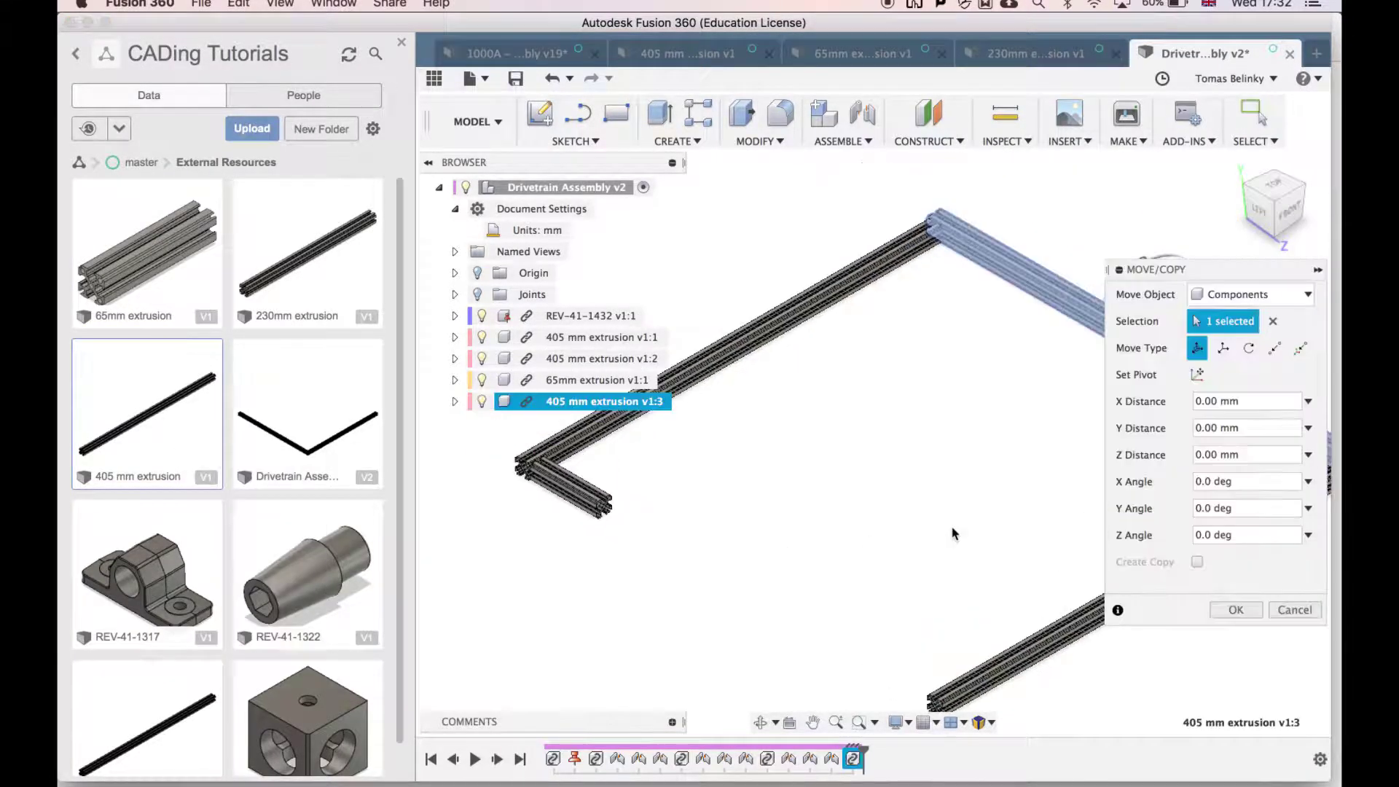
drag(1021, 285, 1024, 370)
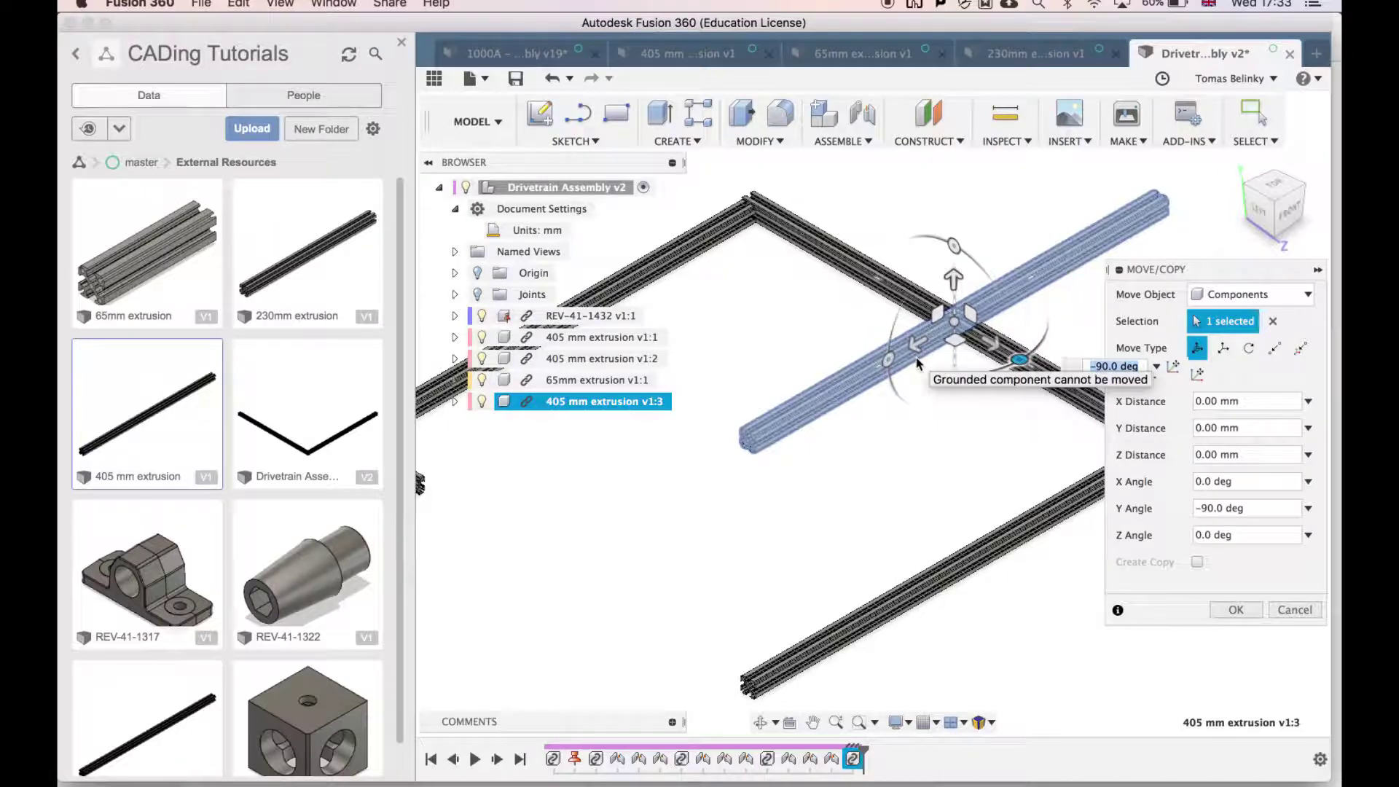
Step: Move the third 405 mm extrusion to the free end of the 65mm extrusion, including an X distance of -110 mm, and accept the placement
drag(920, 354, 889, 397)
drag(738, 541, 740, 540)
drag(763, 466, 650, 440)
scroll(552, 563, left, 5)
scroll(551, 565, up, 6)
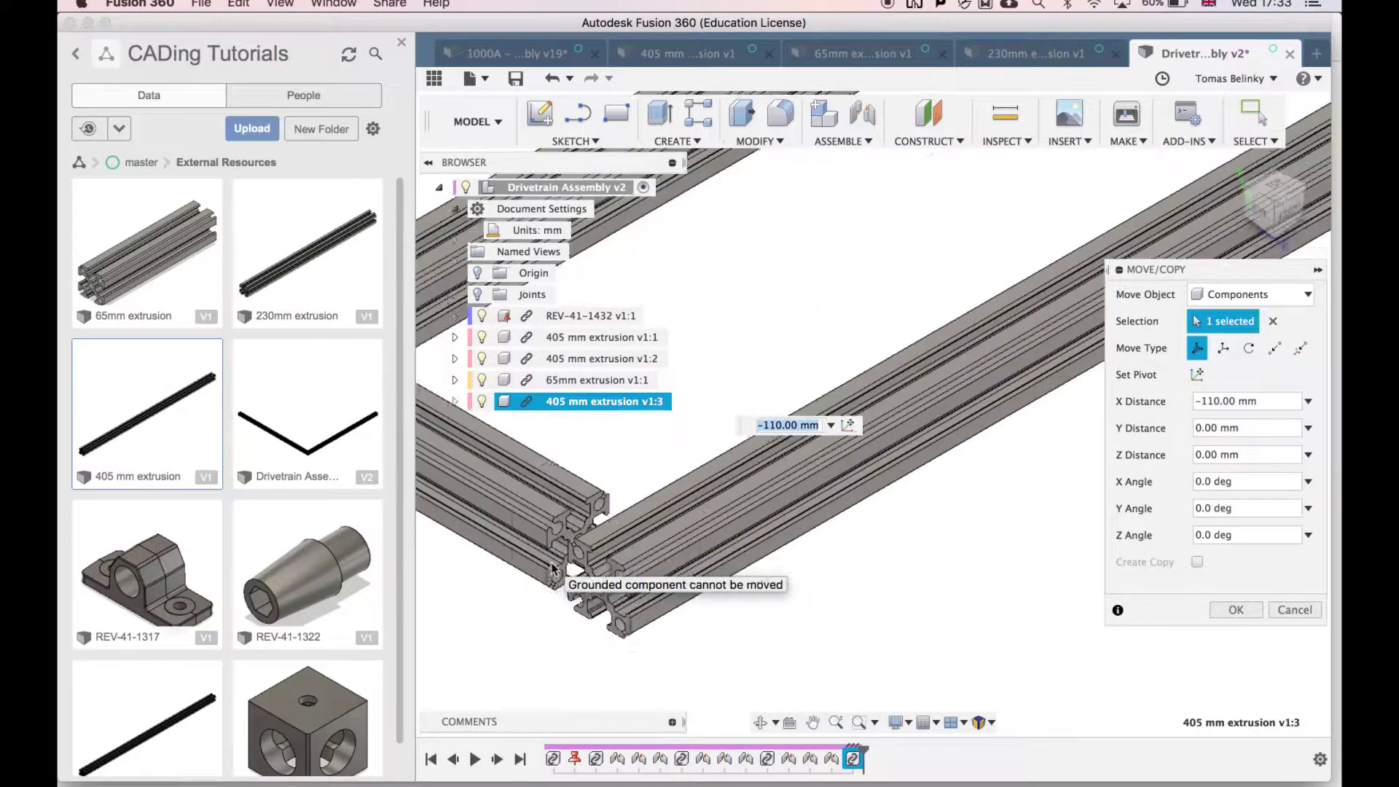
scroll(552, 564, left, 4)
key(Return)
Step: Add a planar joint aligning the third 405 mm extrusion's end face with the 65mm extrusion's side
drag(1273, 206, 89, 207)
scroll(1067, 447, up, 5)
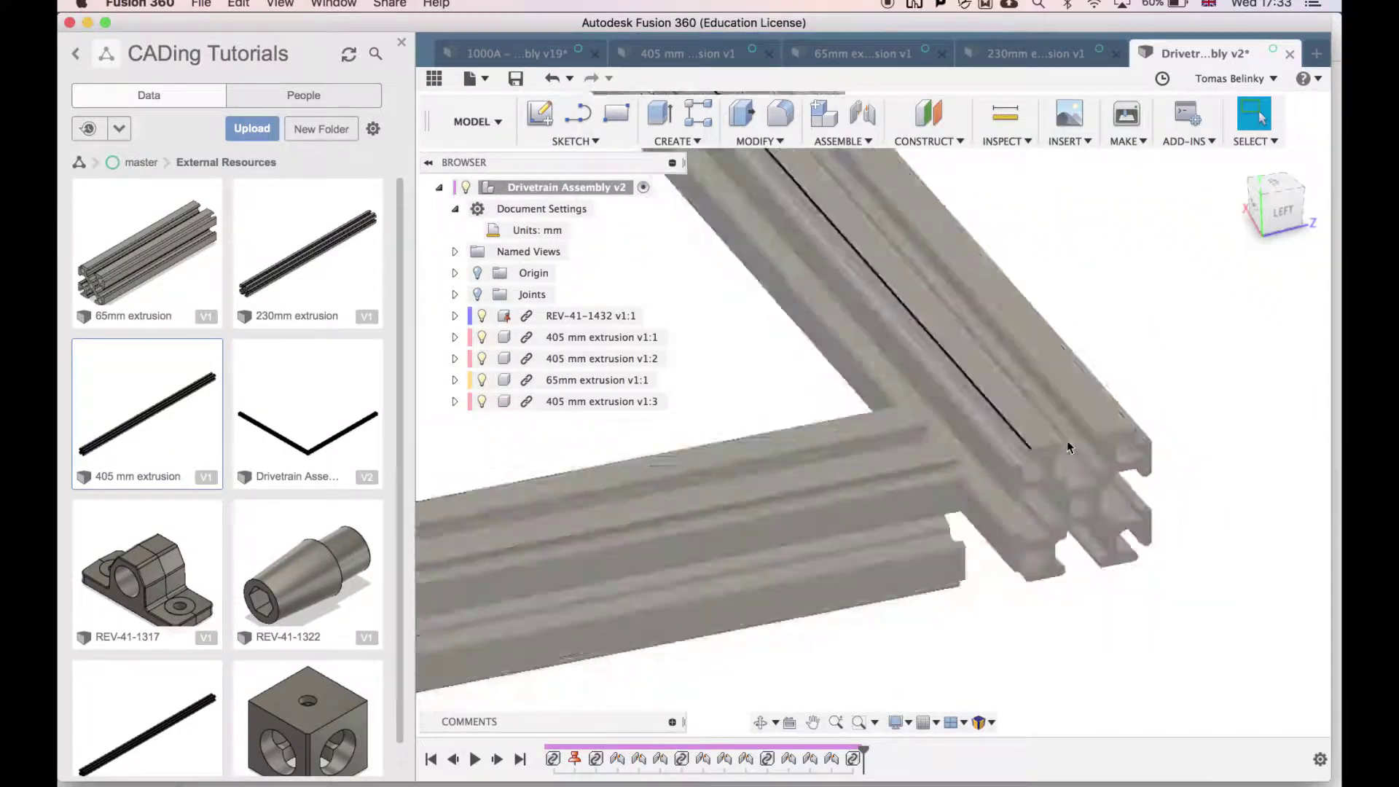
scroll(1067, 447, right, 4)
key(j)
click(949, 502)
click(827, 515)
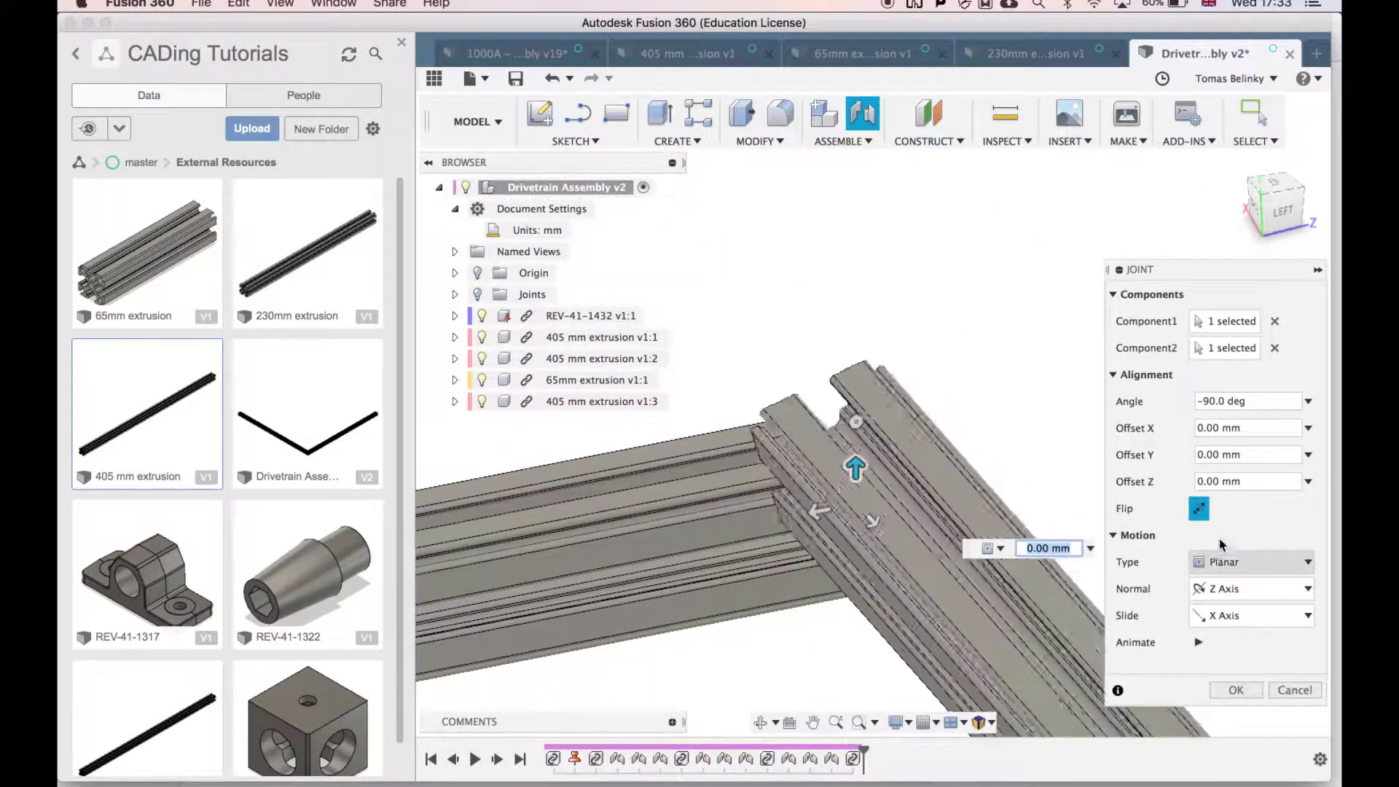
key(Return)
Step: Add a planar joint between the third 405 mm extrusion's inner side face and the 65mm extrusion's end face, allowing the additional joint
key(j)
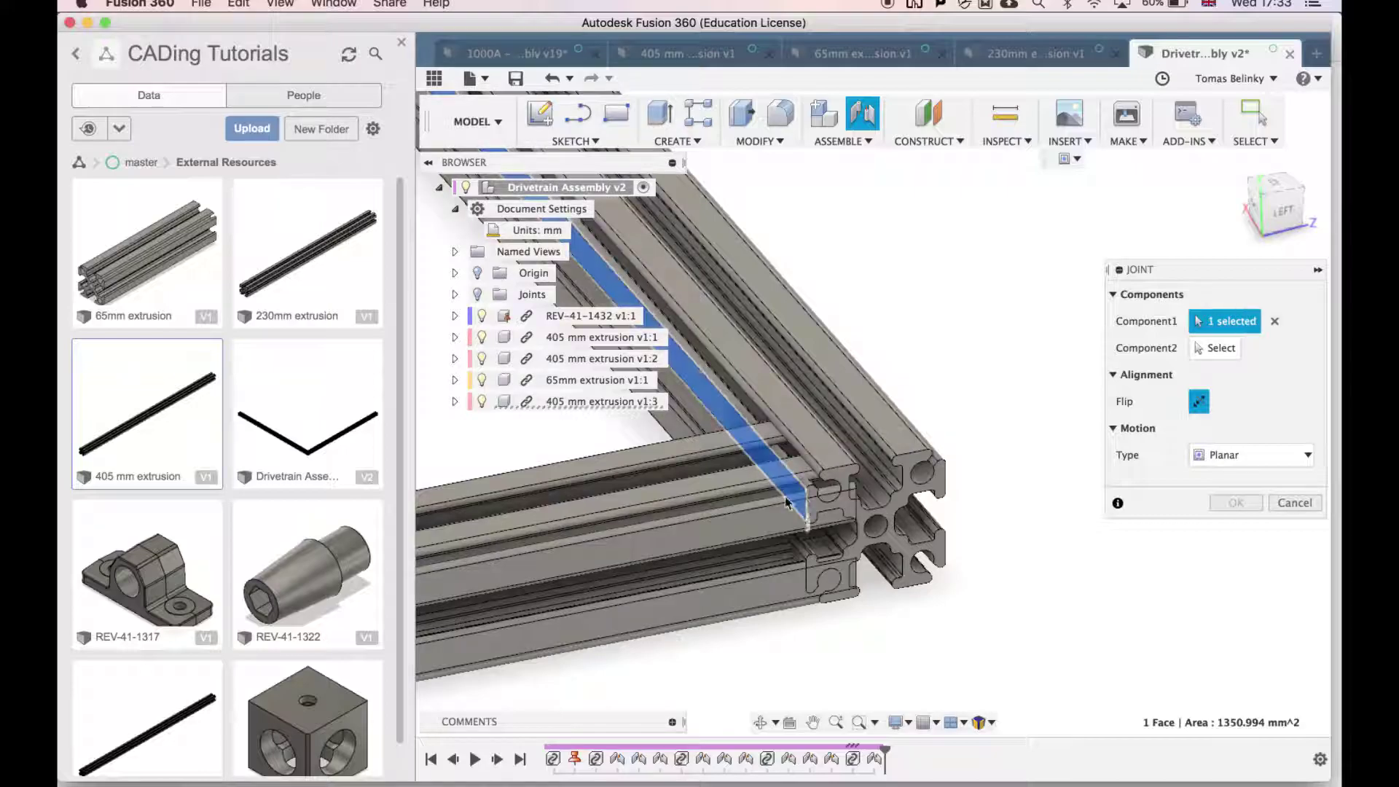
click(806, 502)
drag(1264, 209, 1340, 206)
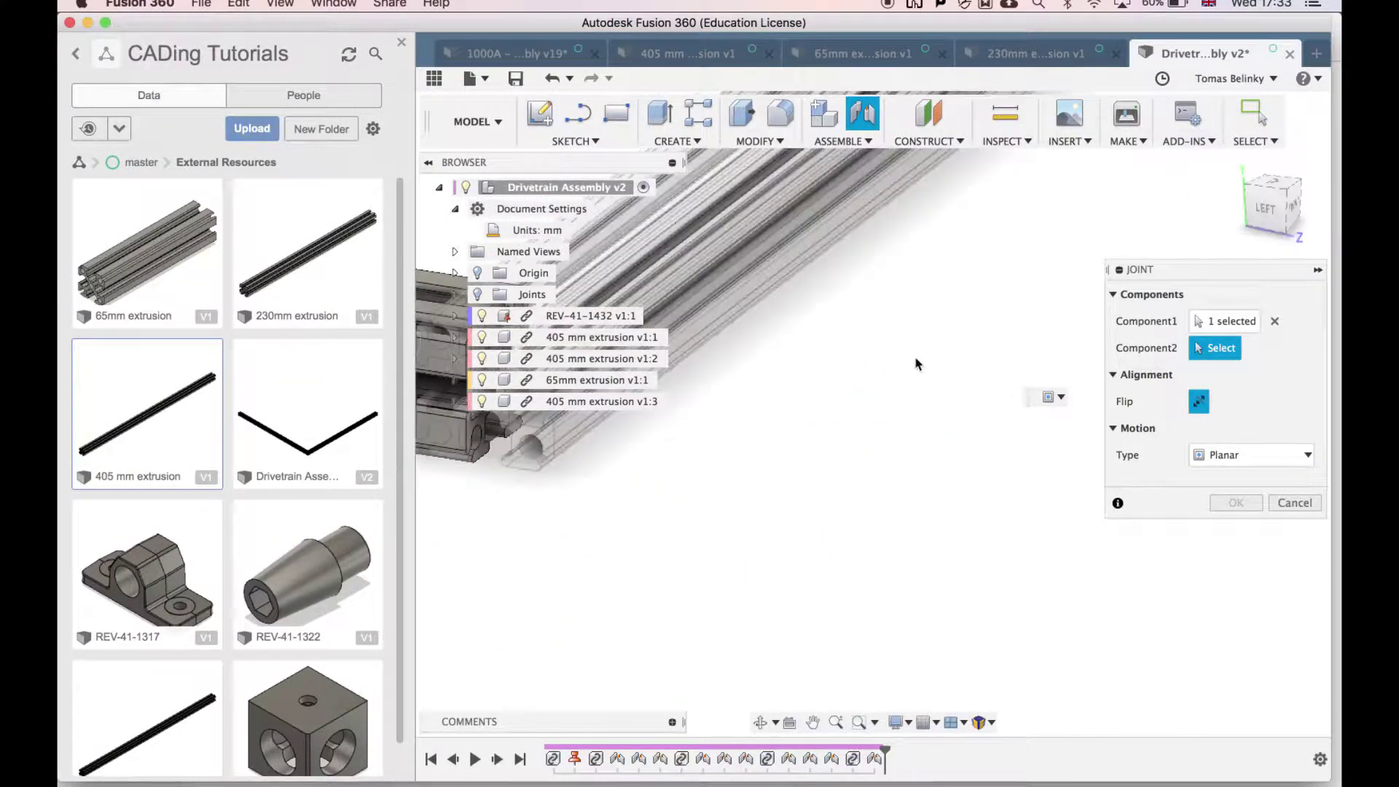
scroll(746, 454, left, 5)
scroll(746, 454, up, 3)
click(742, 613)
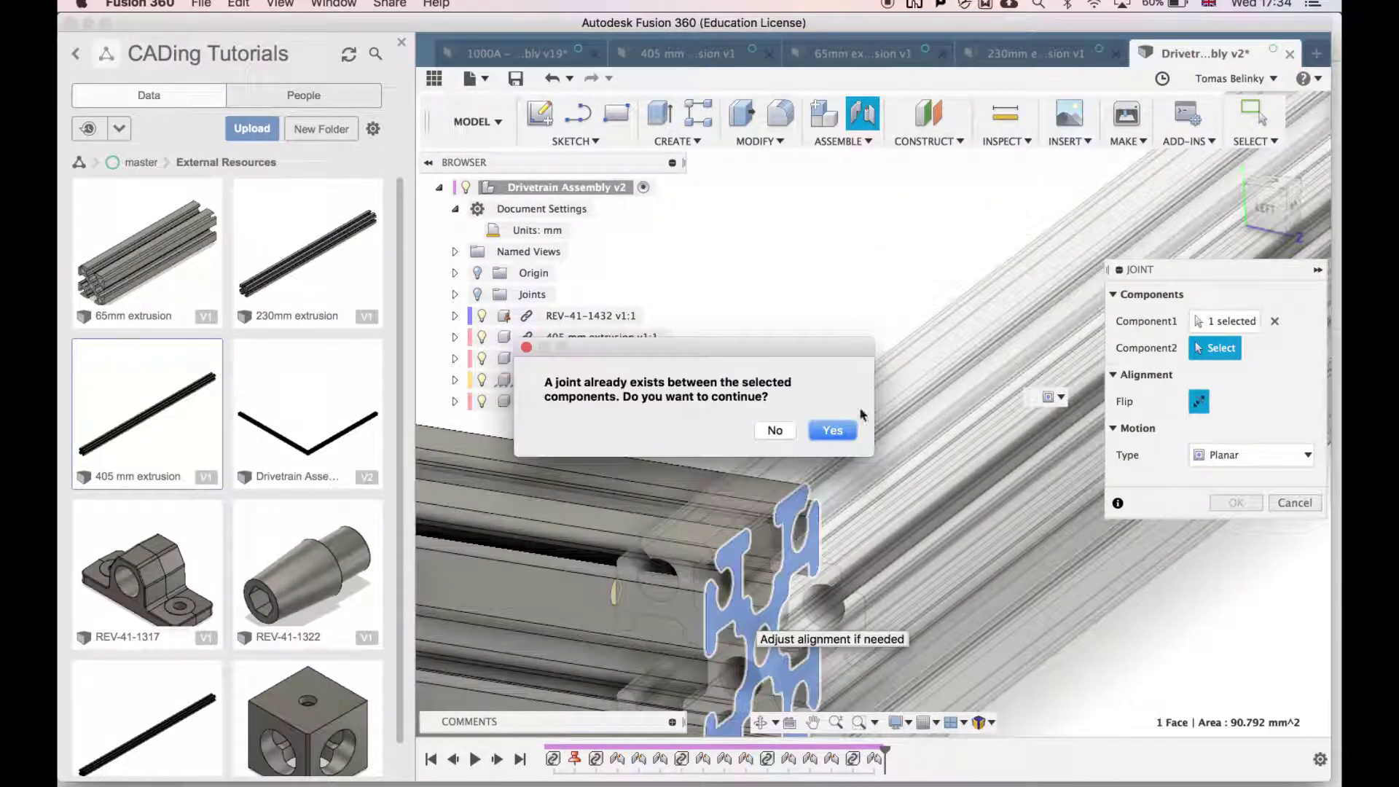
click(831, 431)
key(Return)
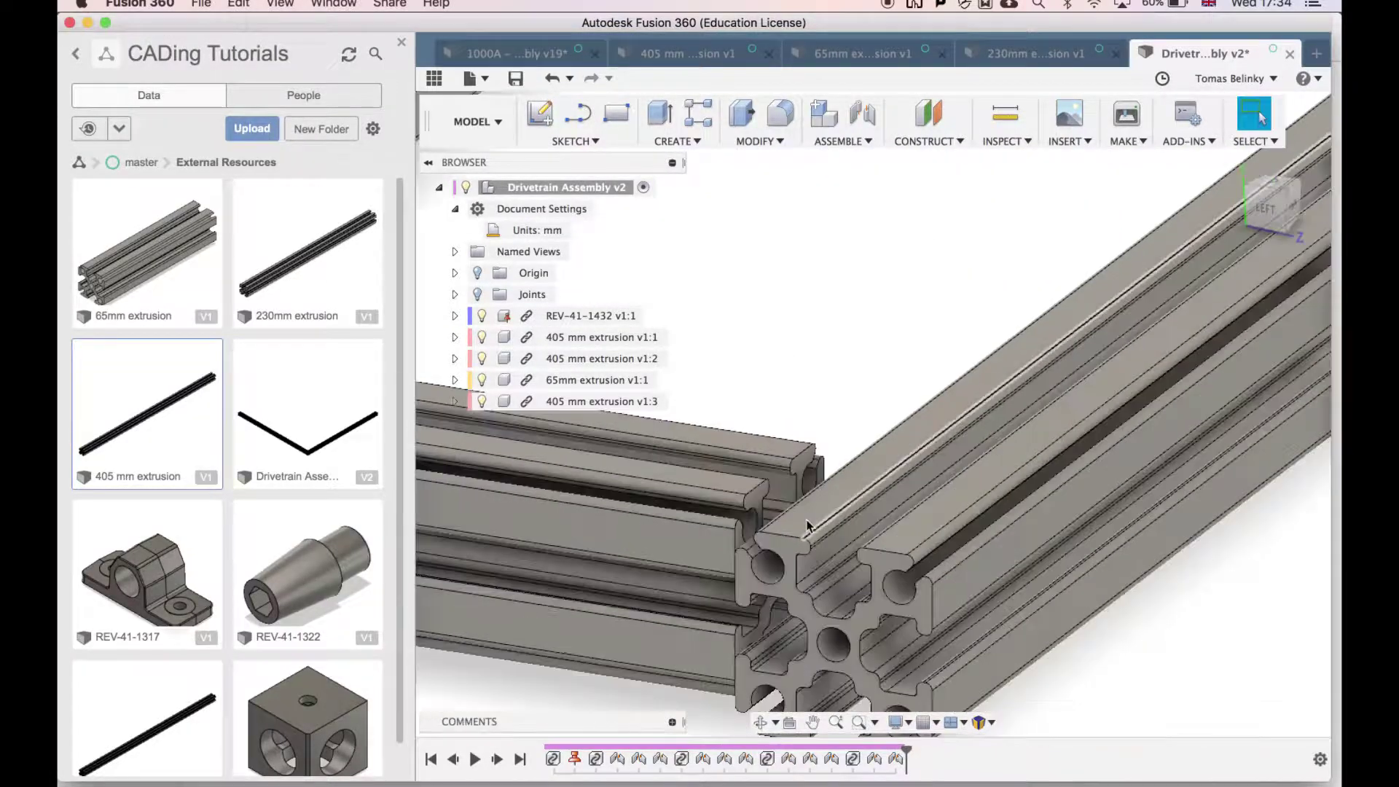
Step: Add a planar joint between the top faces of the third 405 mm and 65mm extrusions, allowing the additional joint and flipping the alignment
key(j)
click(806, 525)
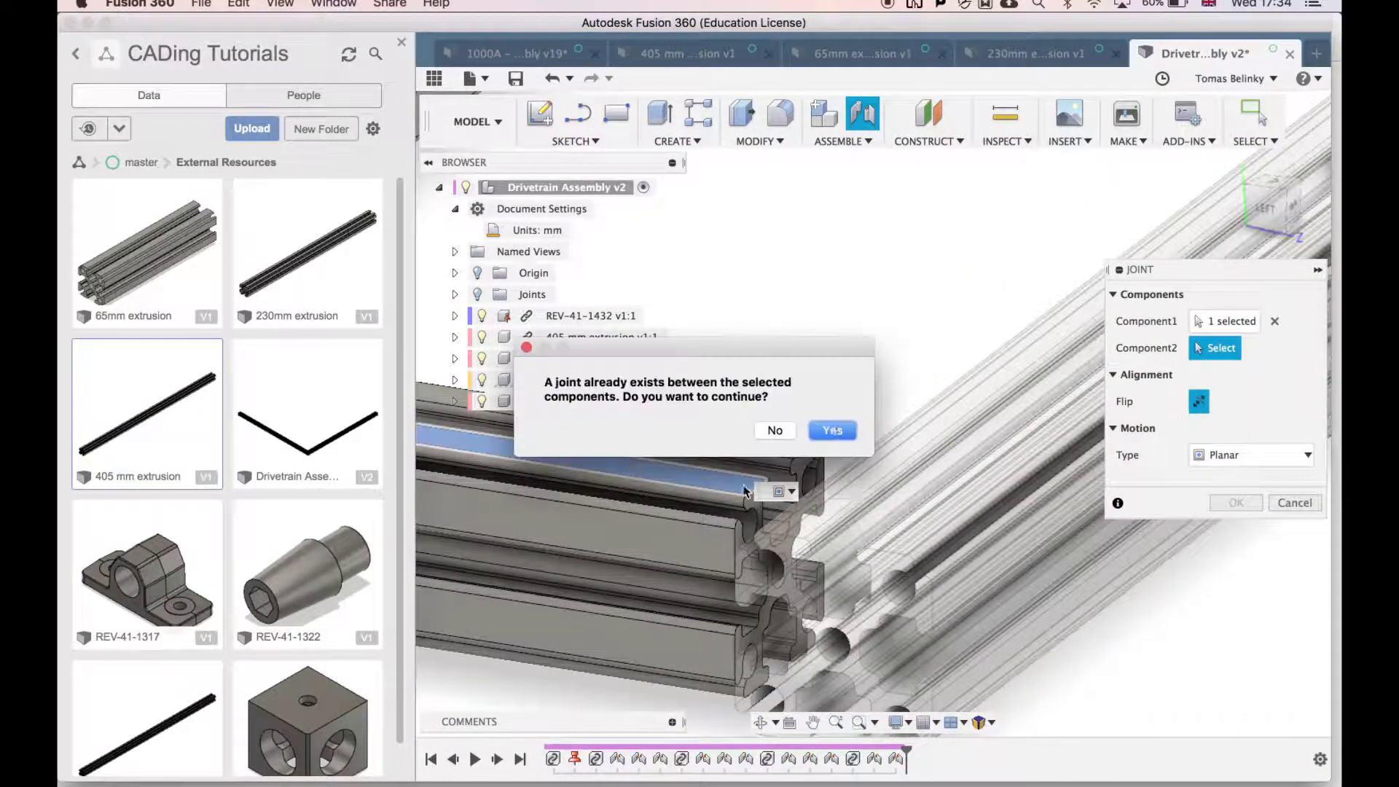
click(833, 431)
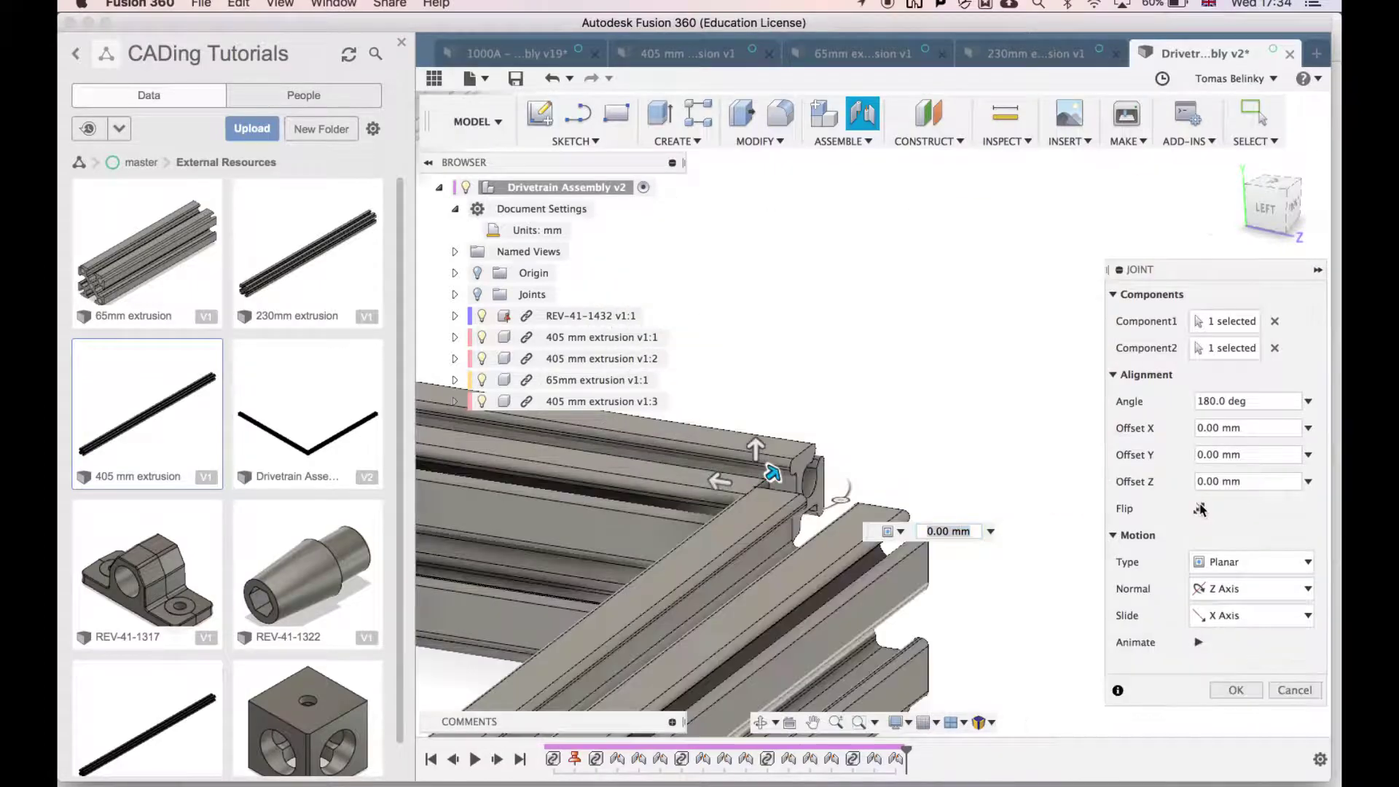
key(Return)
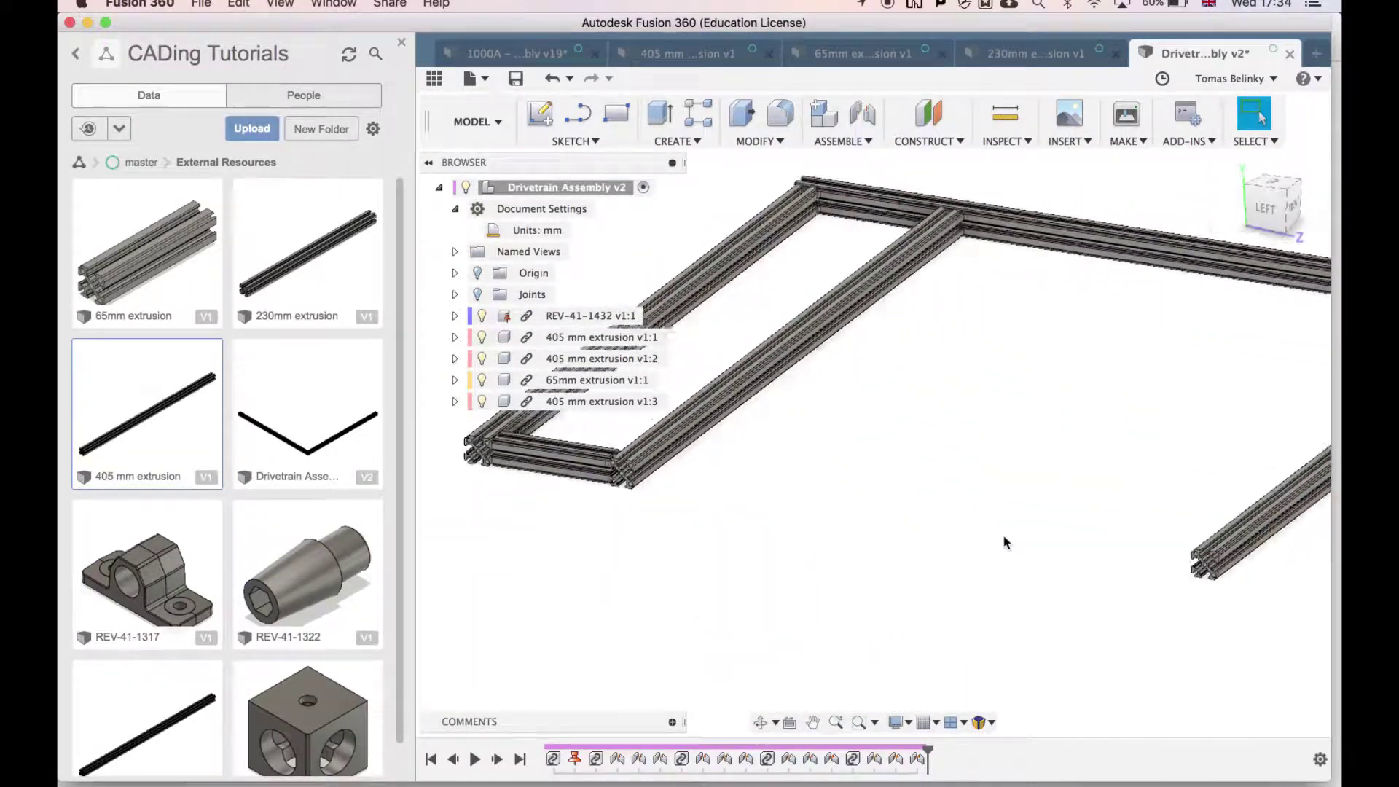
Step: Insert a second 65mm extrusion, move it to the free end of the front 405 mm extrusion, and accept the placement
click(1234, 160)
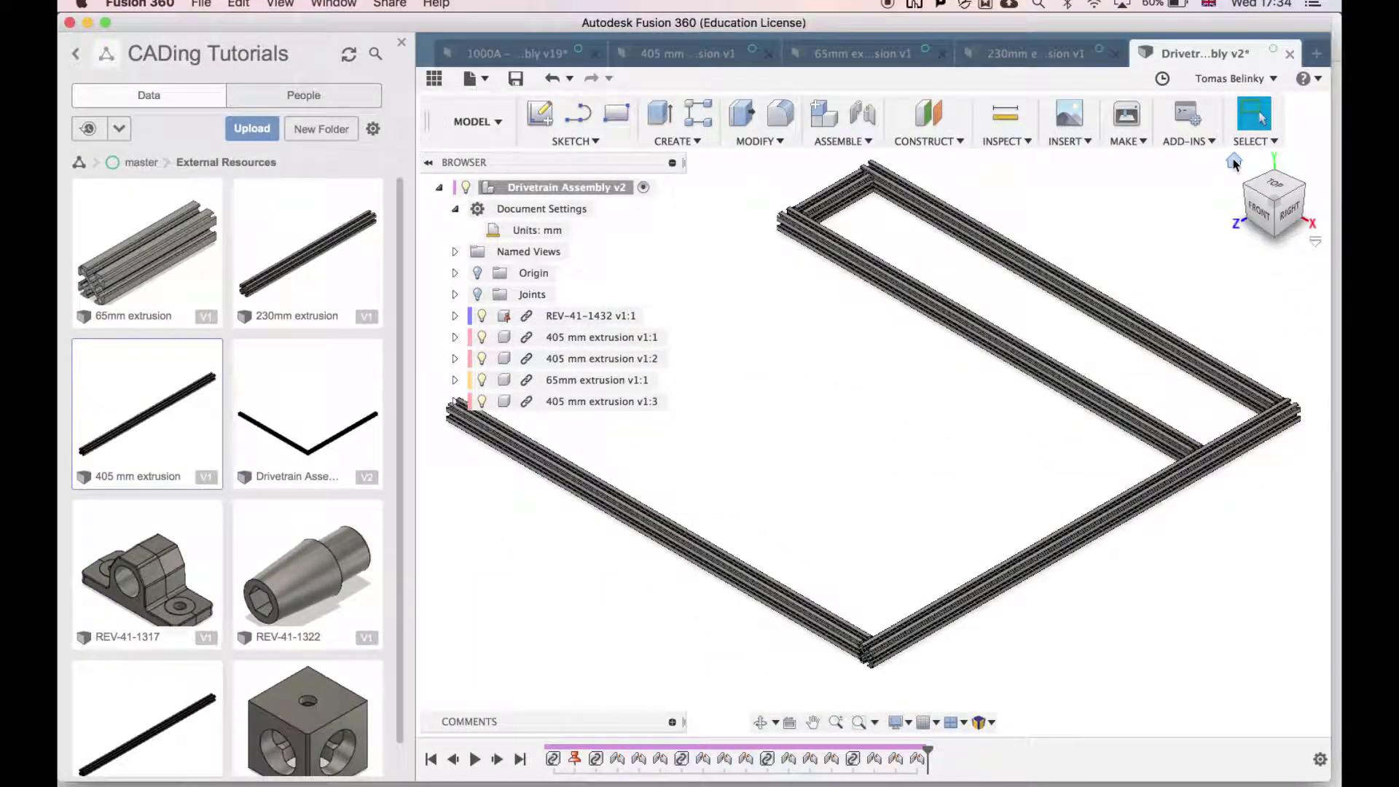
middle_drag(665, 477, 772, 521)
click(214, 318)
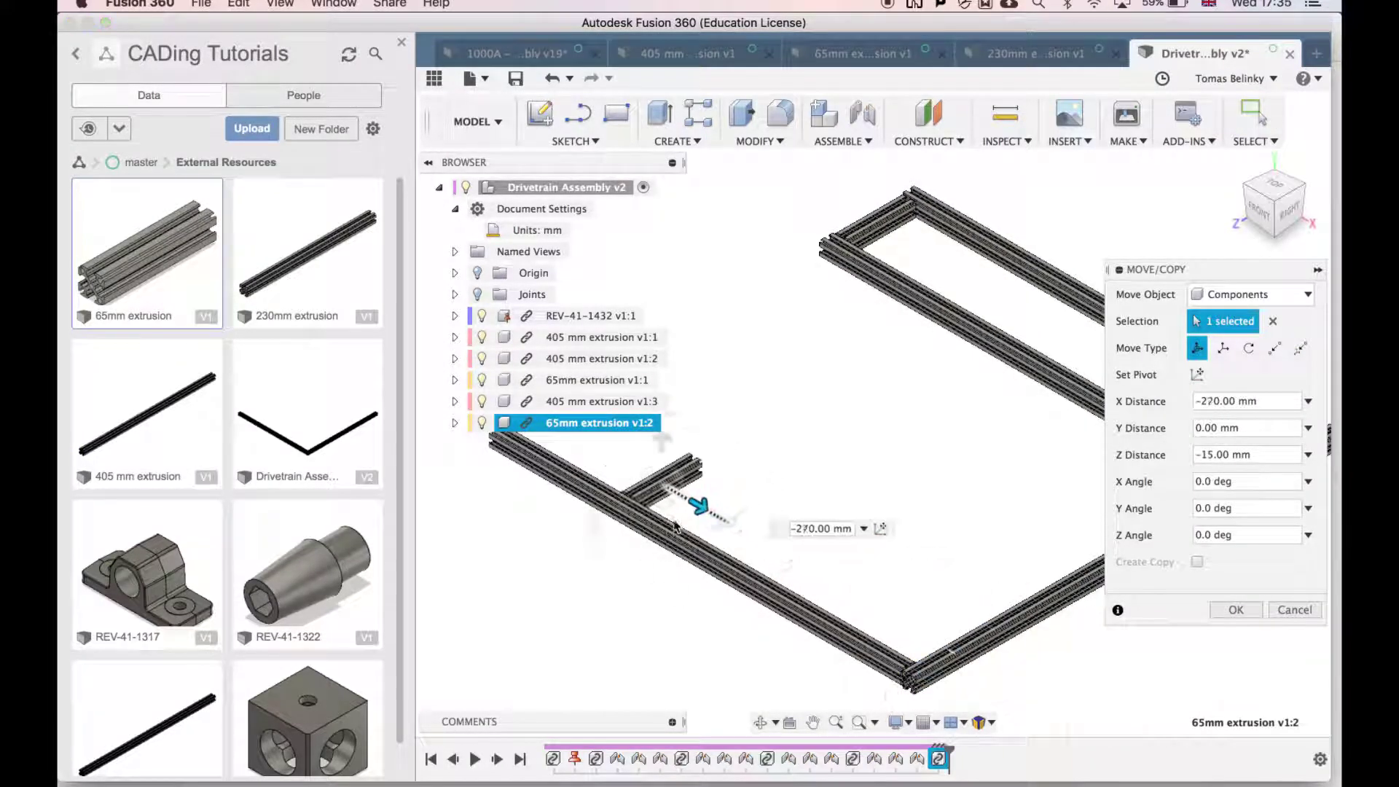
drag(696, 536, 625, 470)
middle_drag(625, 469, 804, 577)
key(Return)
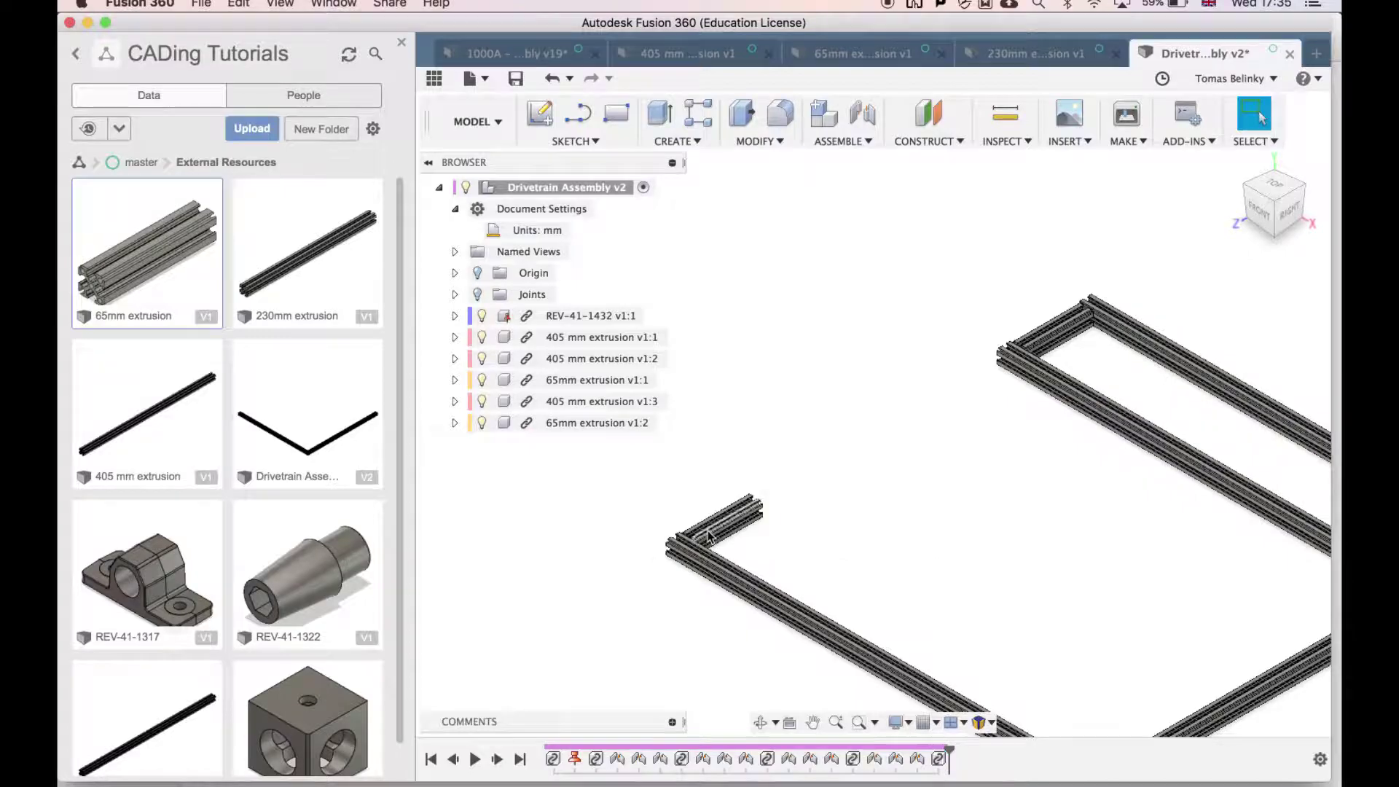
Step: Add a planar joint between the top faces of the second 65mm extrusion and the front 405 mm extrusion, flipping the alignment
scroll(617, 584, up, 10)
key(j)
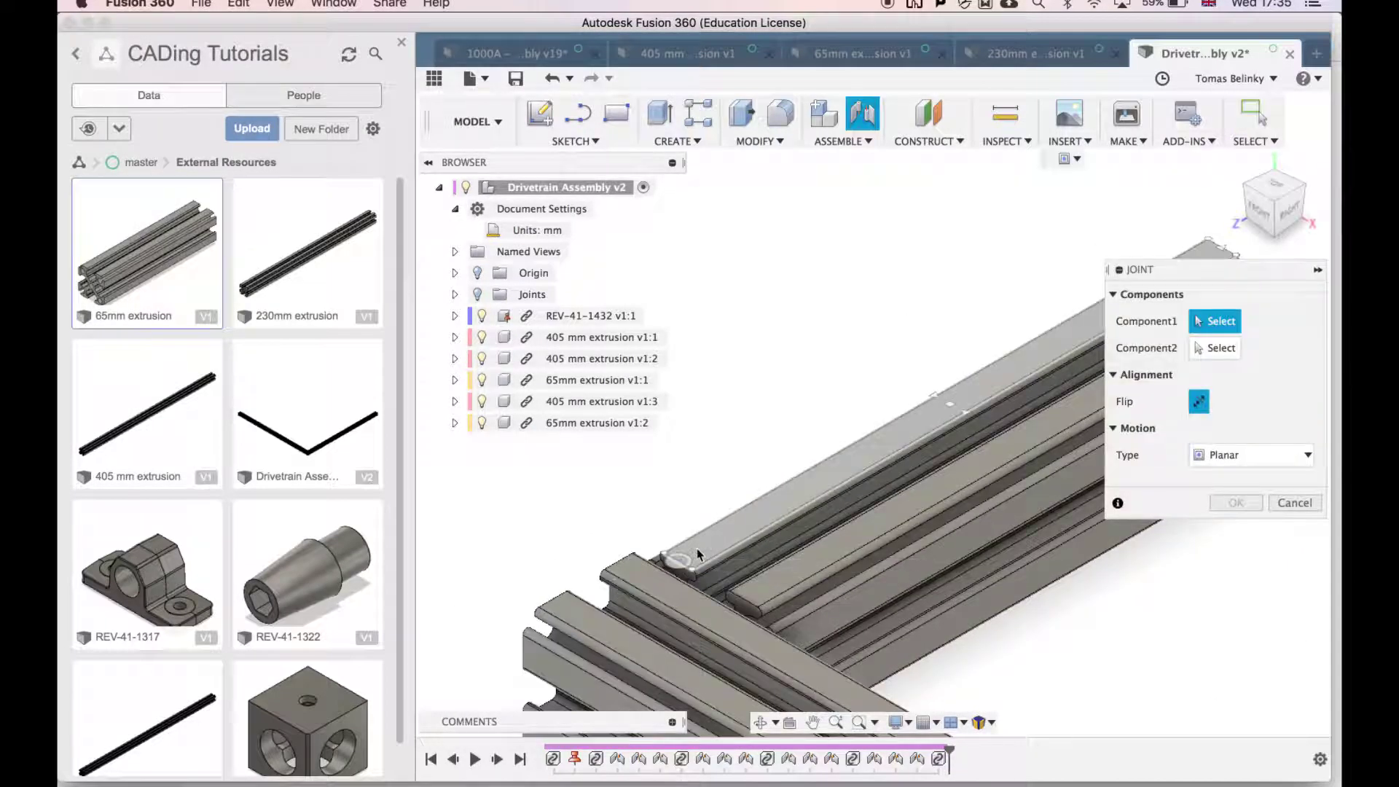
click(697, 549)
click(625, 567)
click(1199, 508)
click(1236, 690)
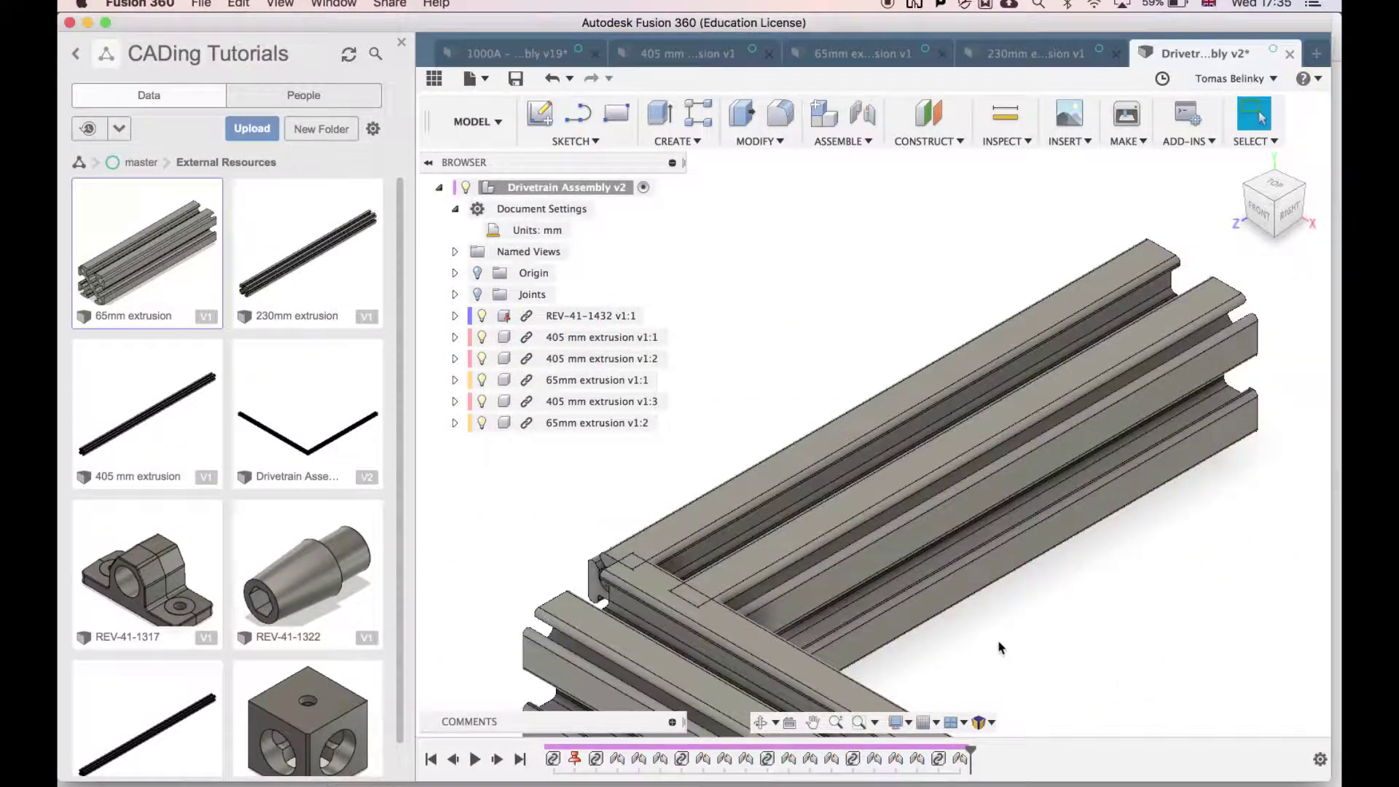
Step: Add a planar joint aligning the second 65mm extrusion's outer side face with the front 405 mm extrusion's end face, flipping the alignment
key(j)
click(1244, 194)
click(825, 450)
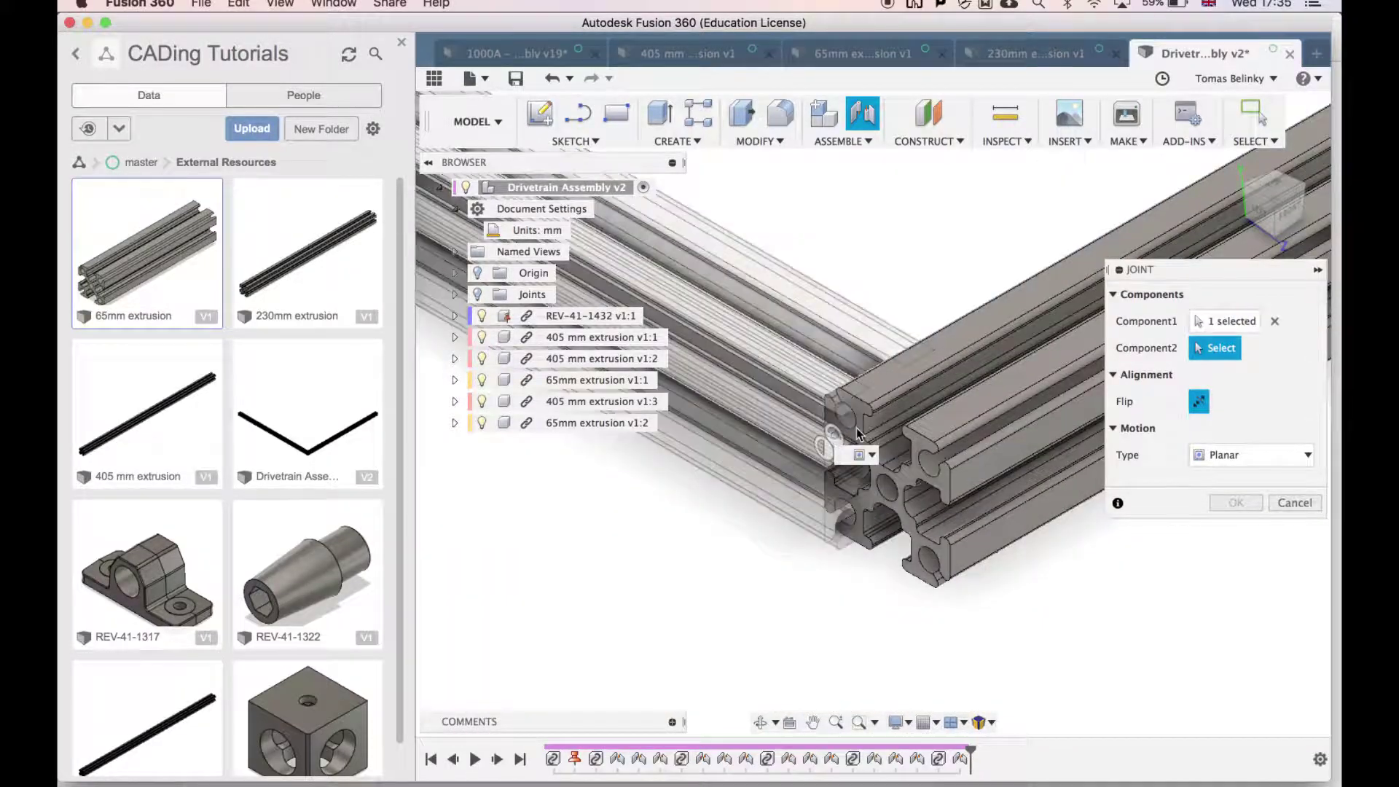
click(809, 371)
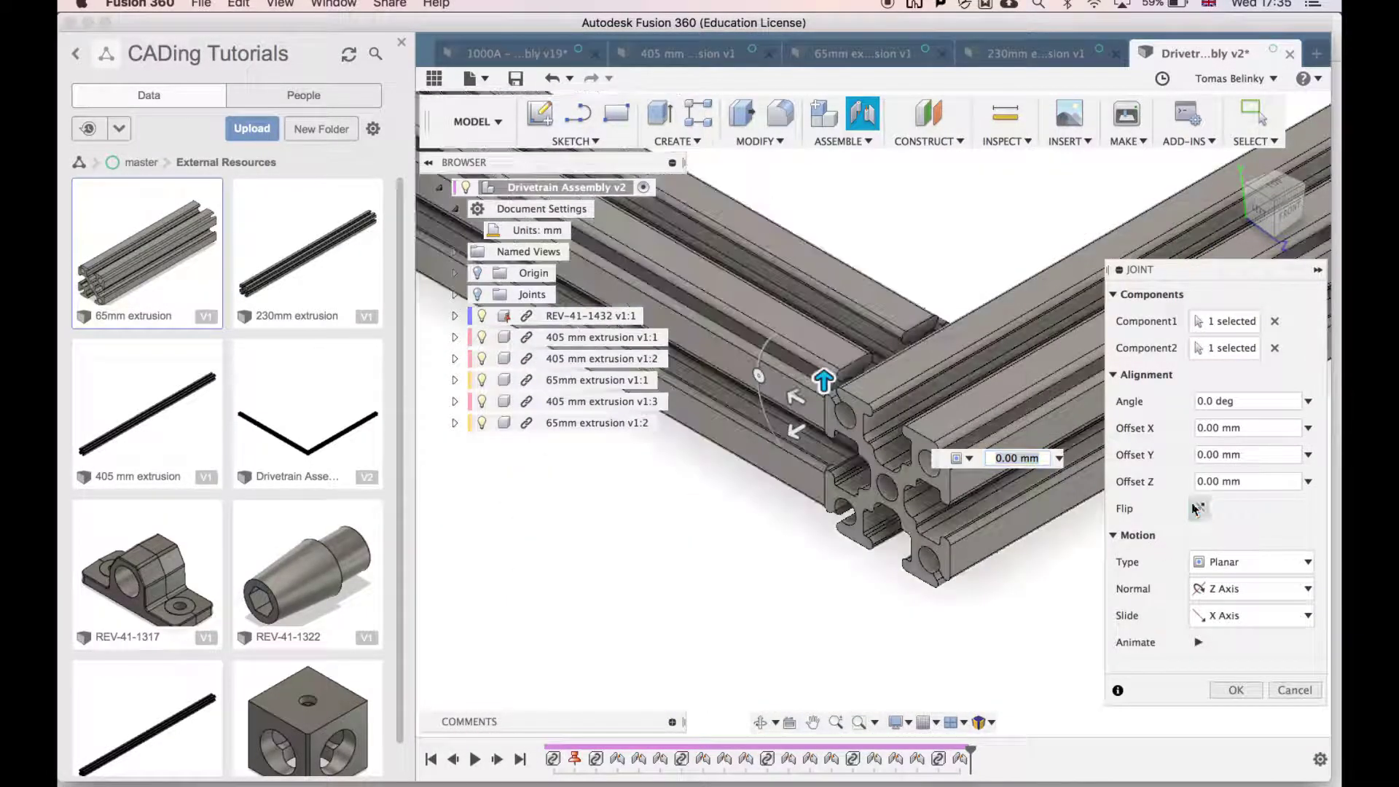
key(Return)
Step: Add a planar joint between the second 65mm extrusion's end face and the front 405 mm extrusion's inner side face
key(j)
click(870, 464)
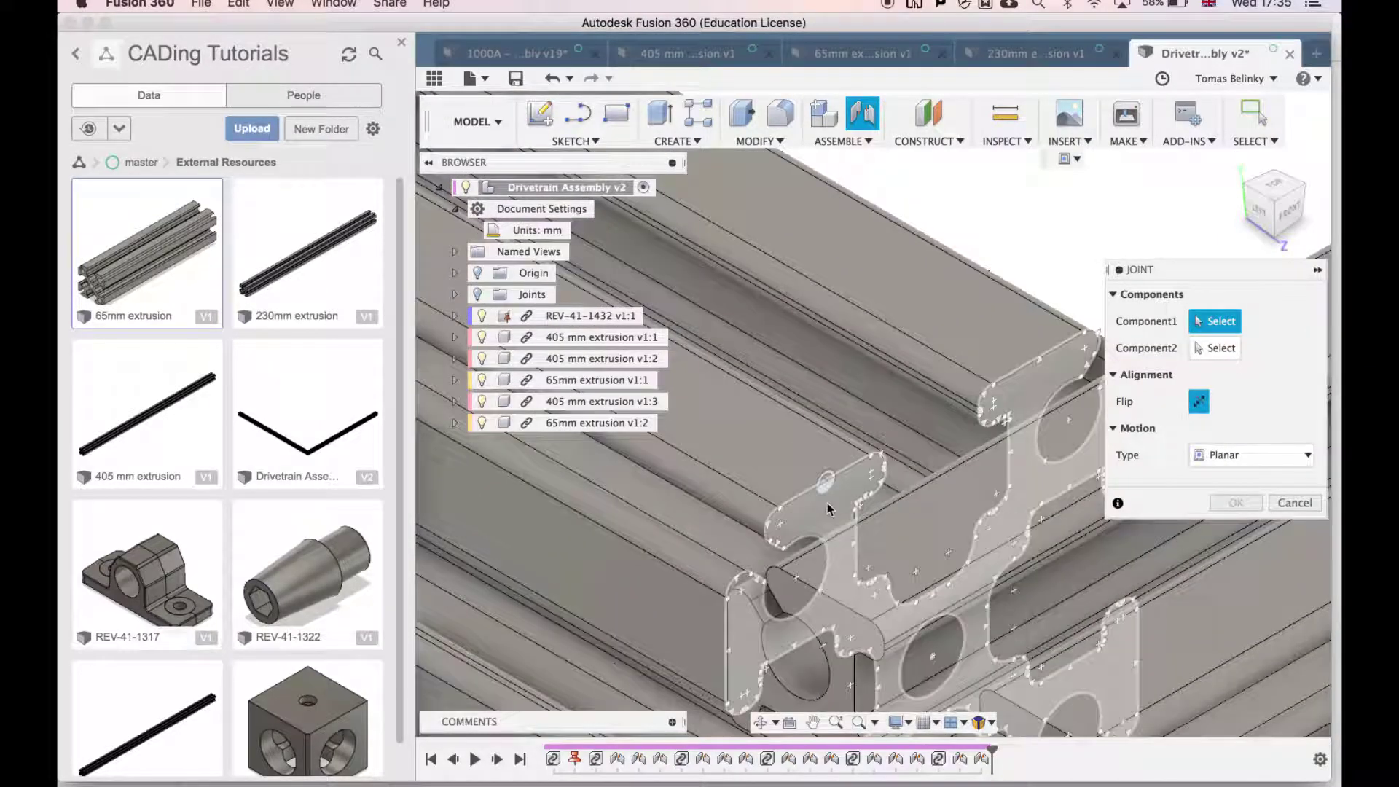
click(1249, 191)
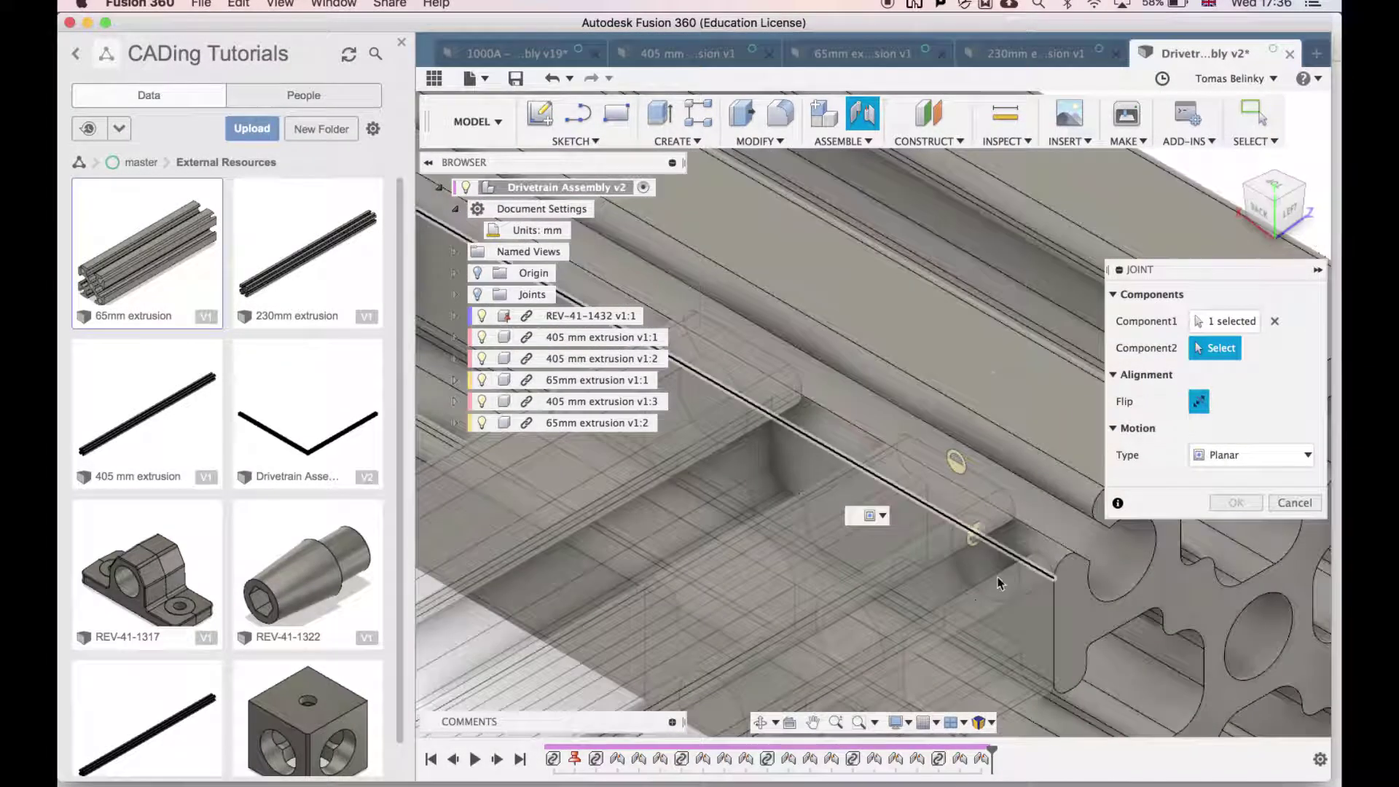
click(832, 430)
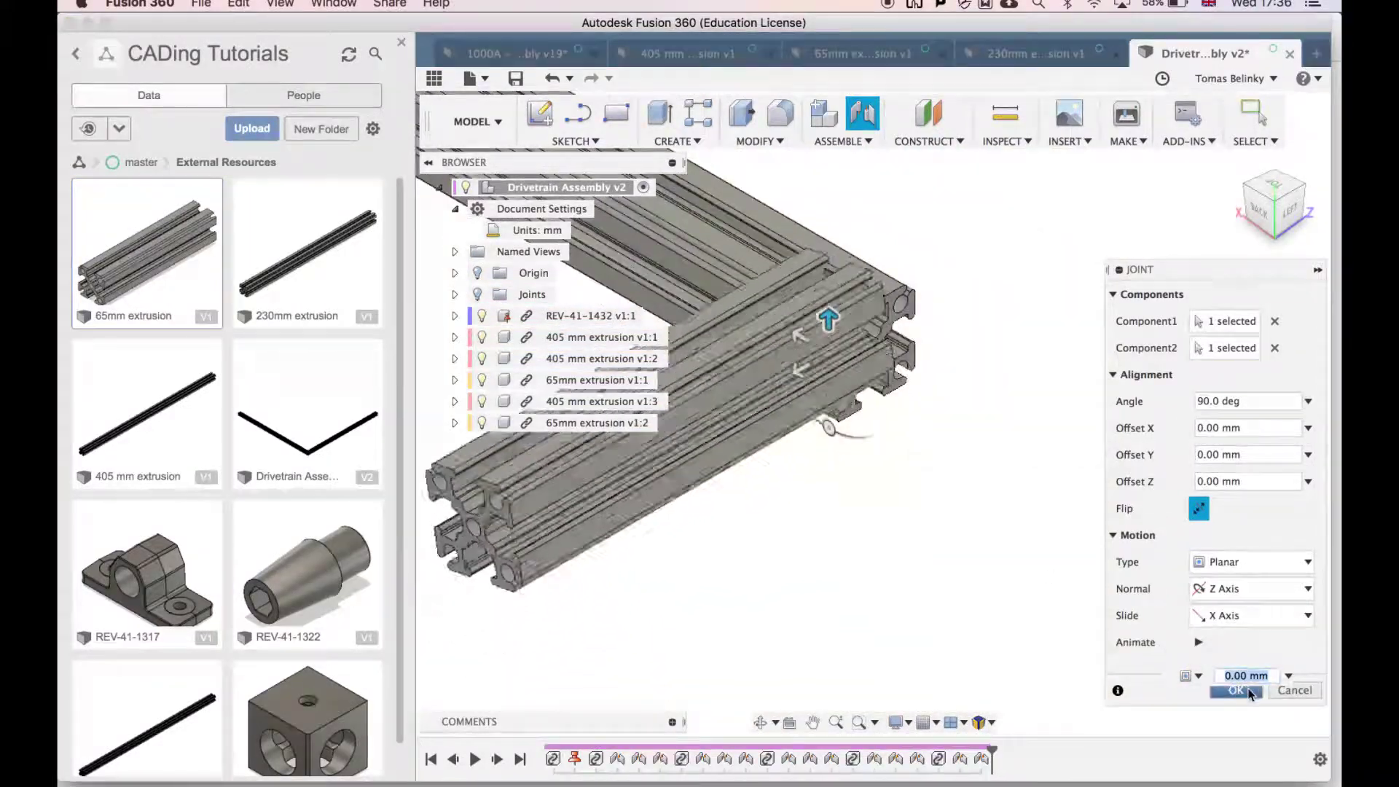
click(1247, 691)
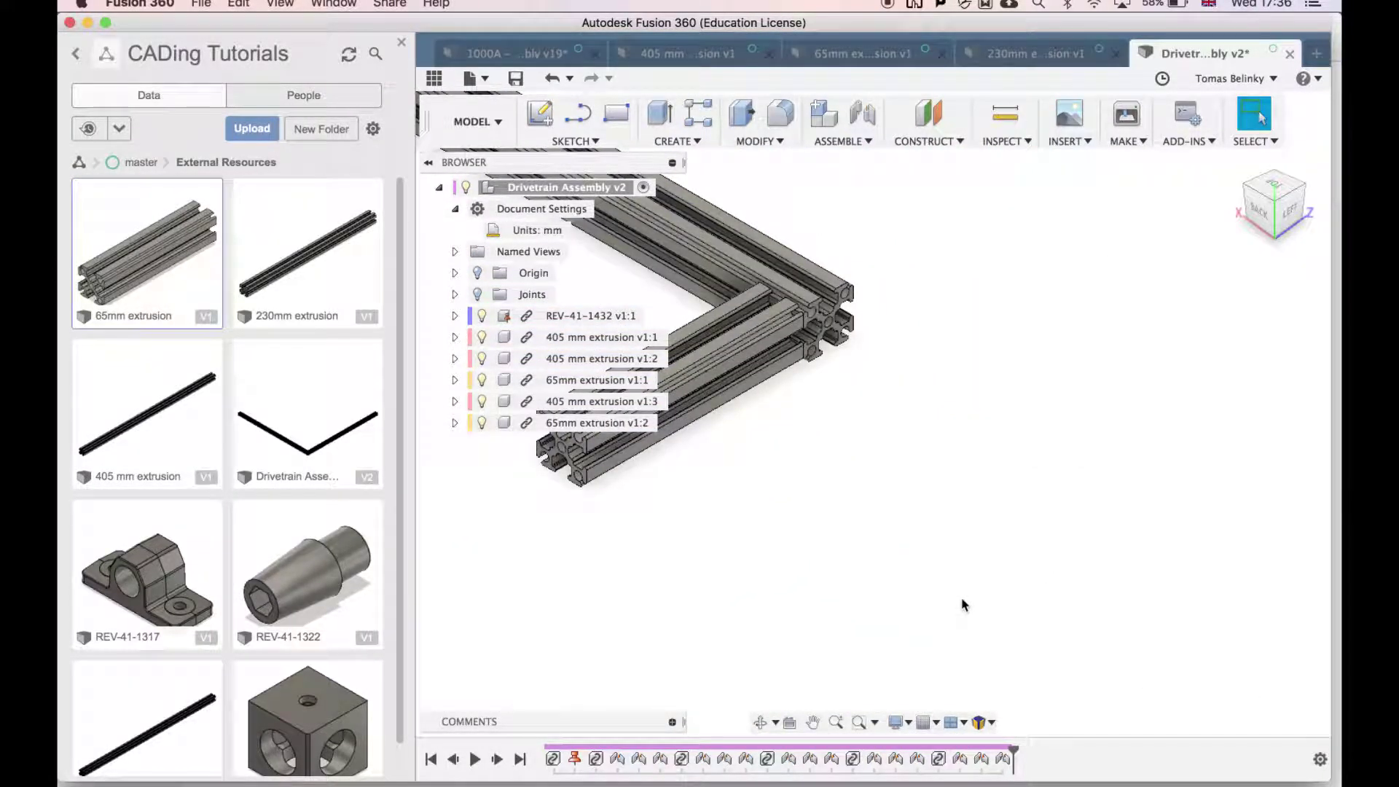
Step: Try to insert a 230mm extrusion, rotating it 270 degrees about Y and moving it along the frame
scroll(962, 599, down, 5)
scroll(962, 600, left, 8)
scroll(962, 605, right, 8)
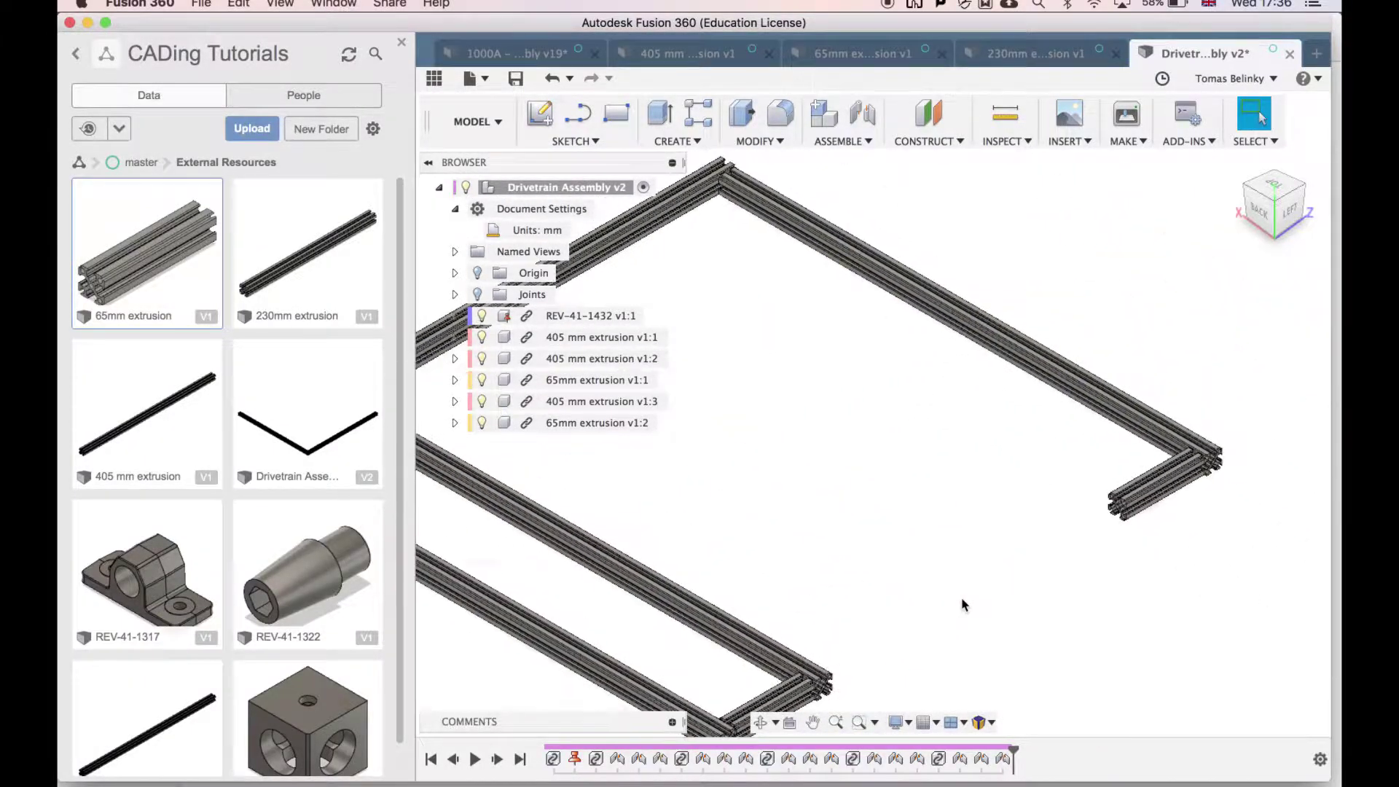
scroll(299, 262, down, 1)
scroll(304, 256, up, 1)
right_click(304, 255)
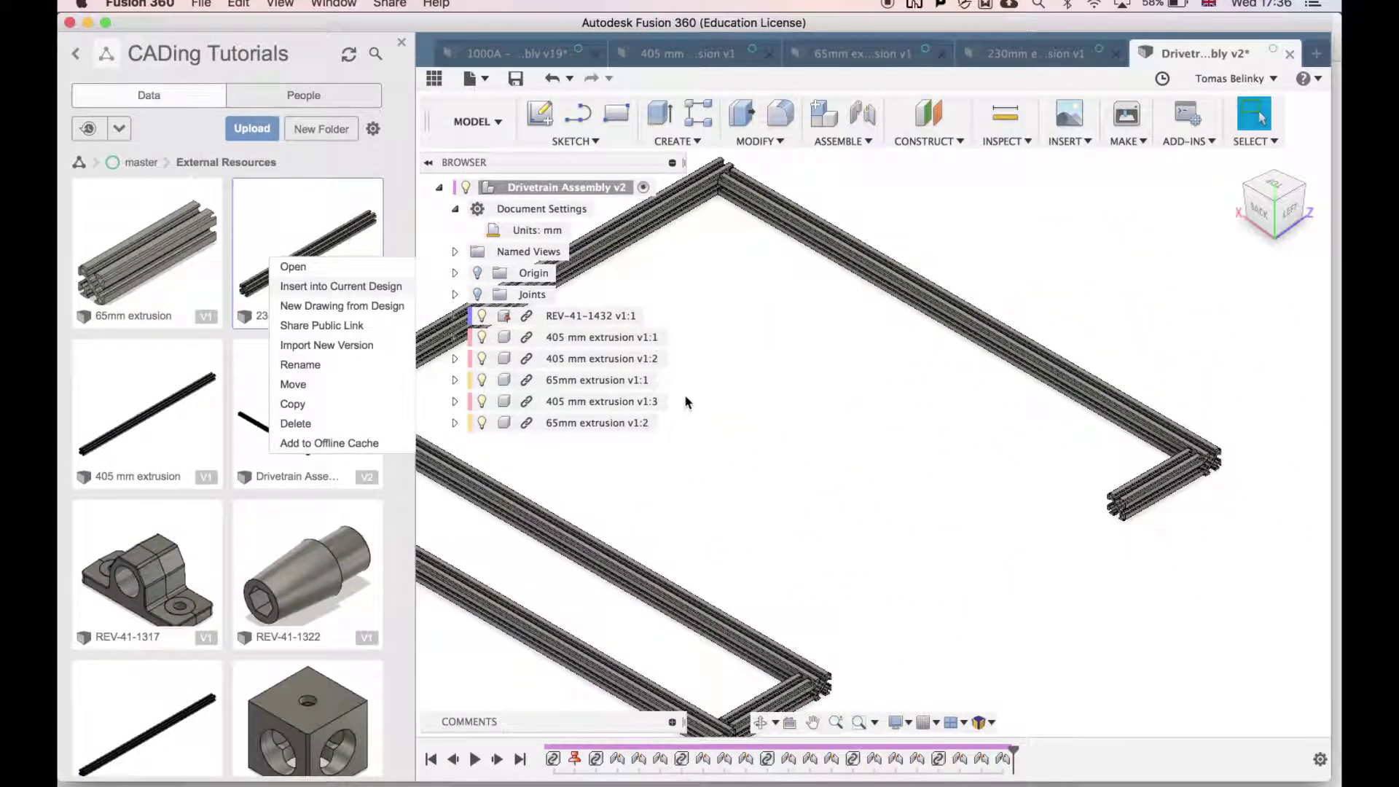
drag(919, 248, 909, 245)
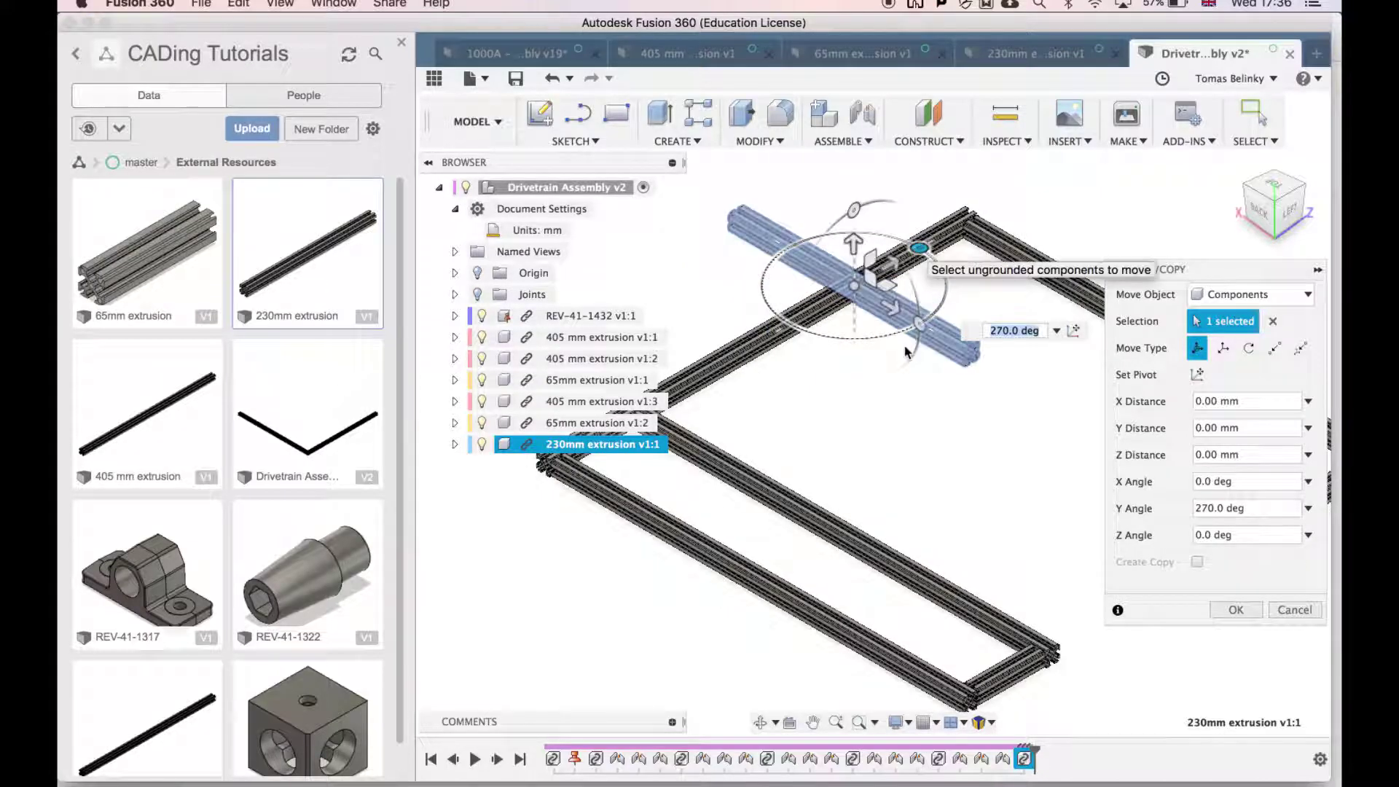
drag(893, 311, 993, 371)
key(Return)
scroll(836, 457, left, 2)
scroll(422, 479, left, 2)
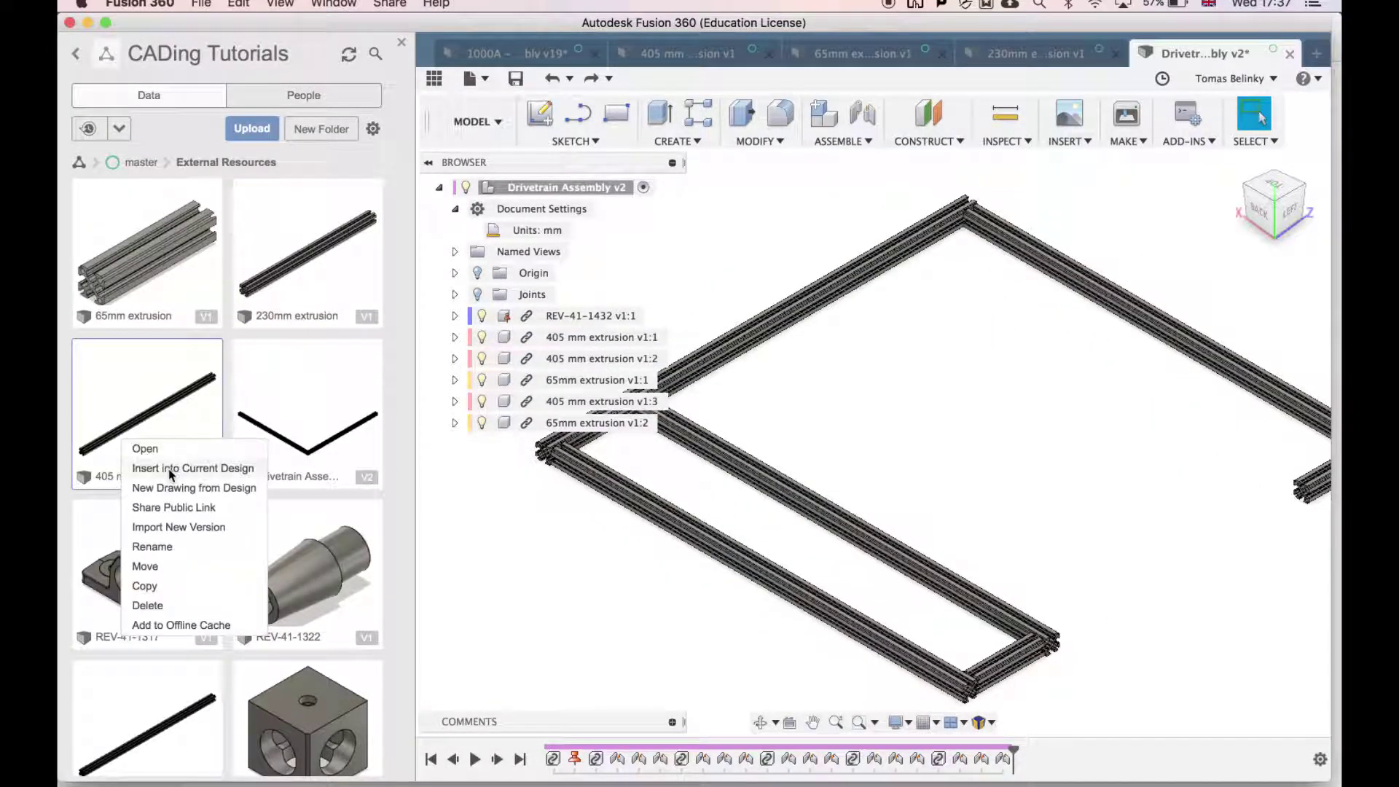
Step: Insert a fourth 405 mm extrusion, rotate it -90 degrees about Y, and accept the placement
click(169, 474)
scroll(665, 581, right, 2)
scroll(665, 581, up, 5)
drag(644, 509, 774, 508)
scroll(845, 559, down, 3)
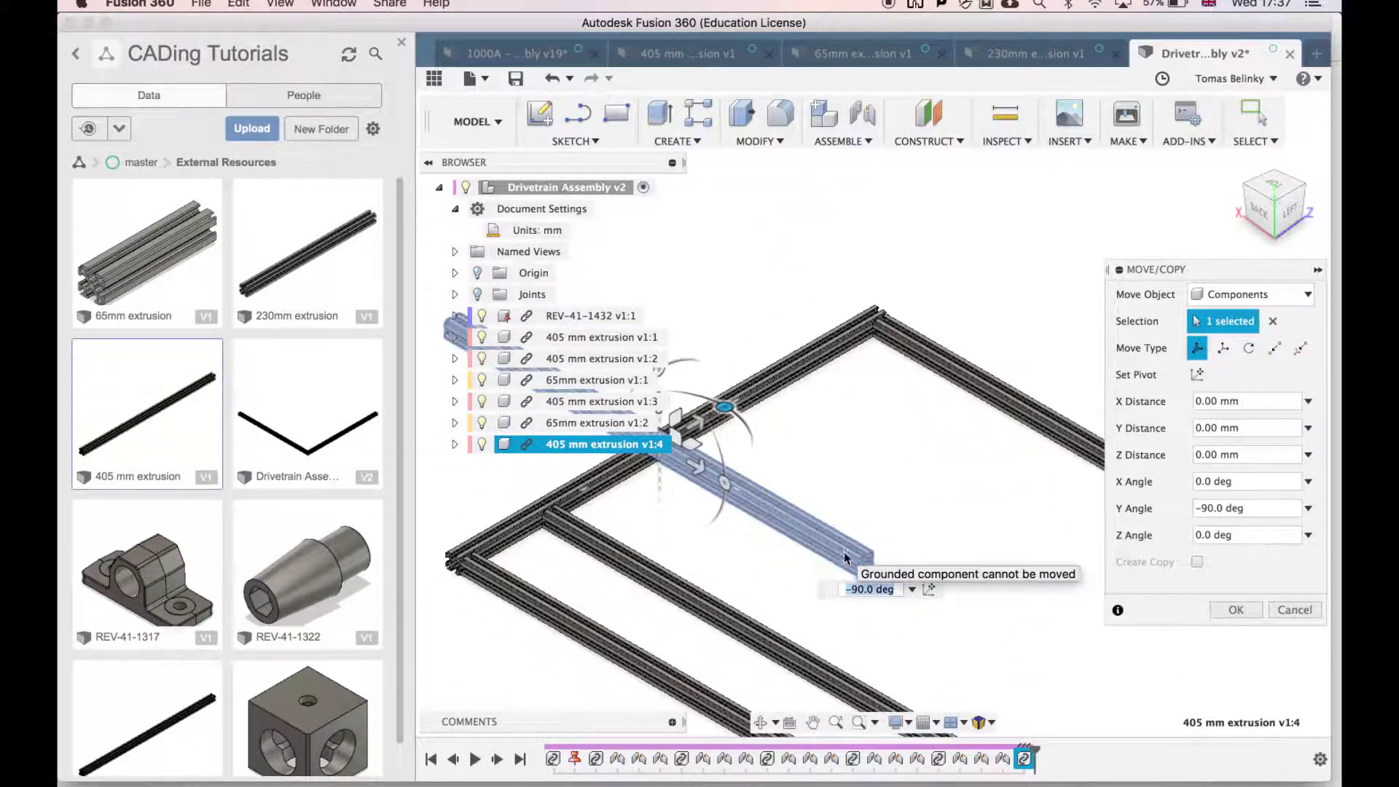
key(Return)
Step: Add a planar joint between the fourth 405 mm extrusion's end face and the second 65mm extrusion's inner side face
scroll(860, 556, up, 4)
scroll(865, 554, down, 4)
key(j)
scroll(750, 470, up, 5)
scroll(750, 632, down, 5)
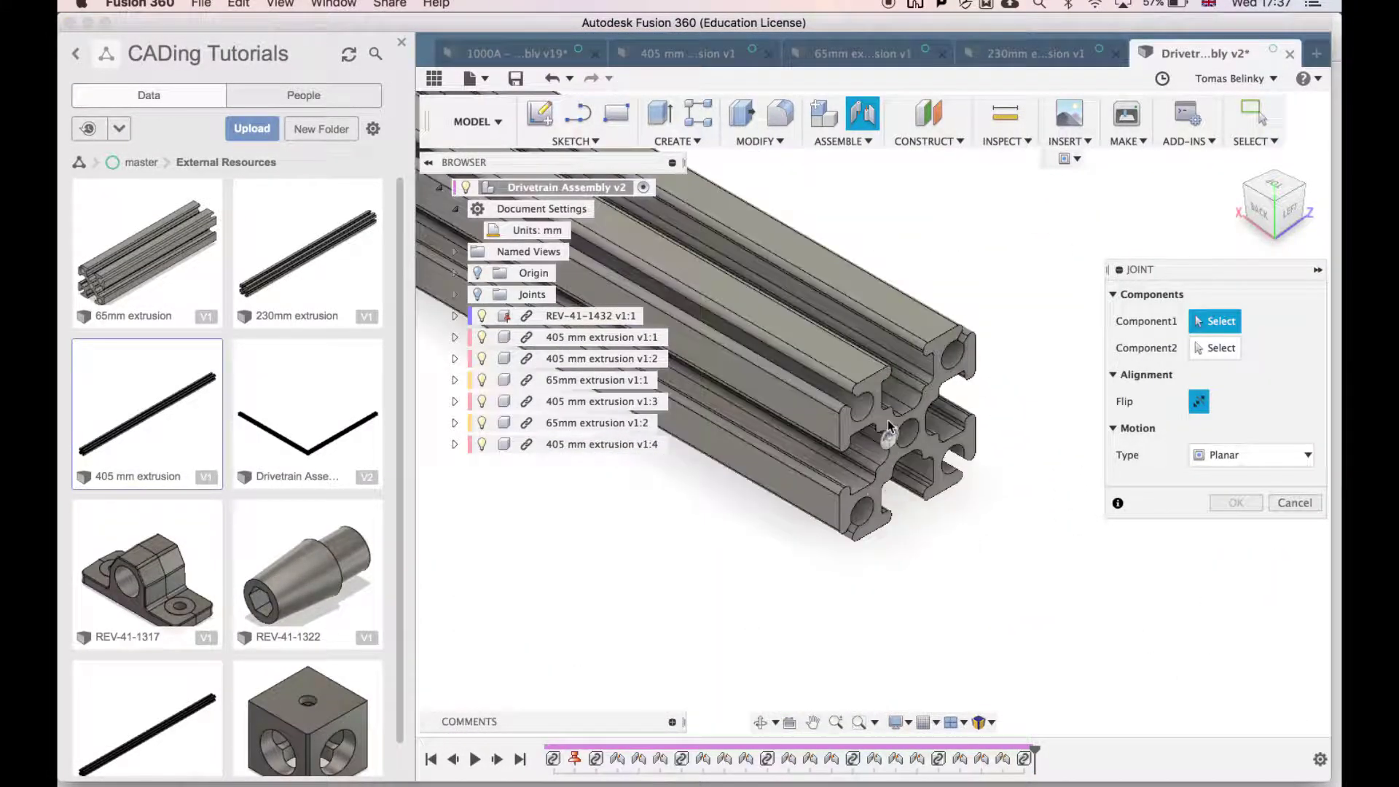
click(887, 423)
scroll(906, 427, down, 3)
click(1258, 211)
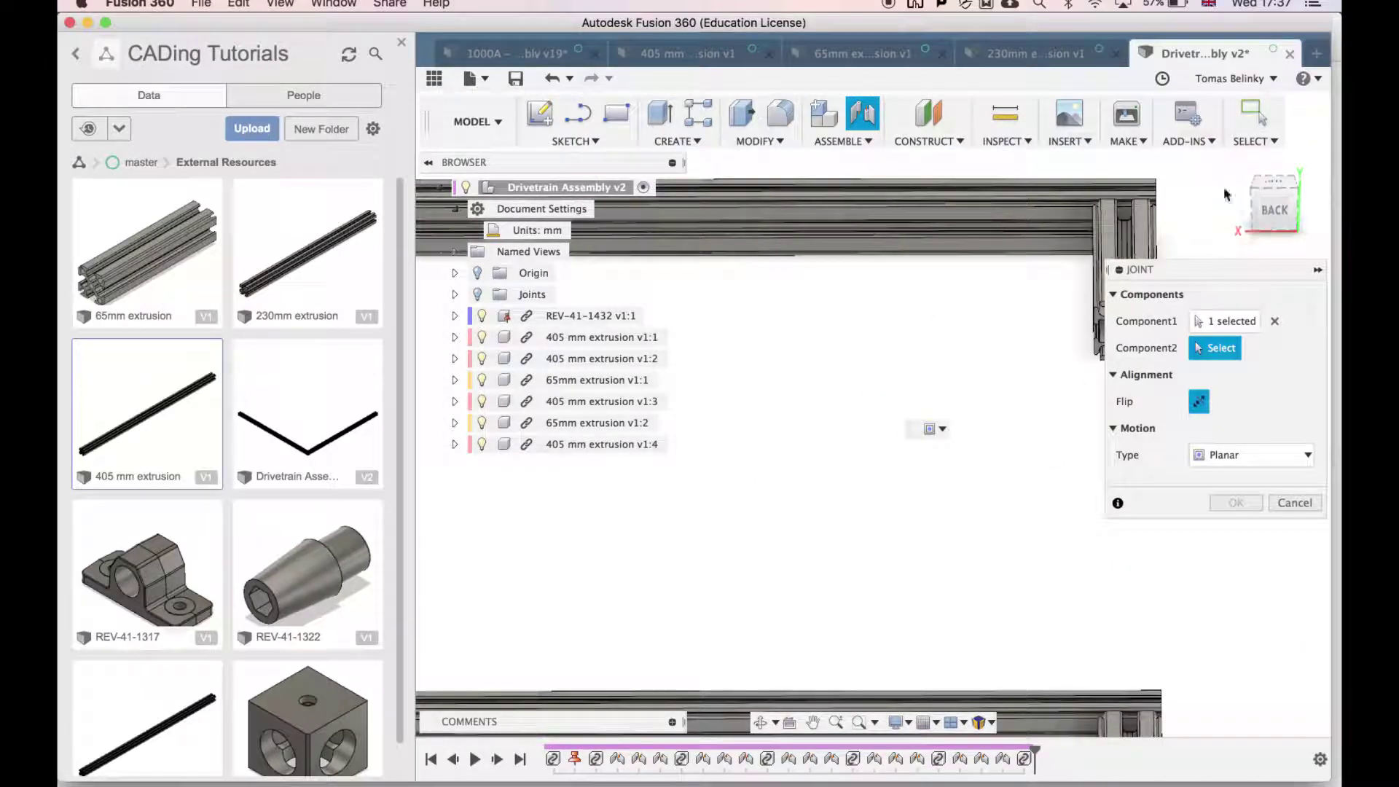
scroll(994, 246, up, 5)
middle_drag(999, 241, 1179, 566)
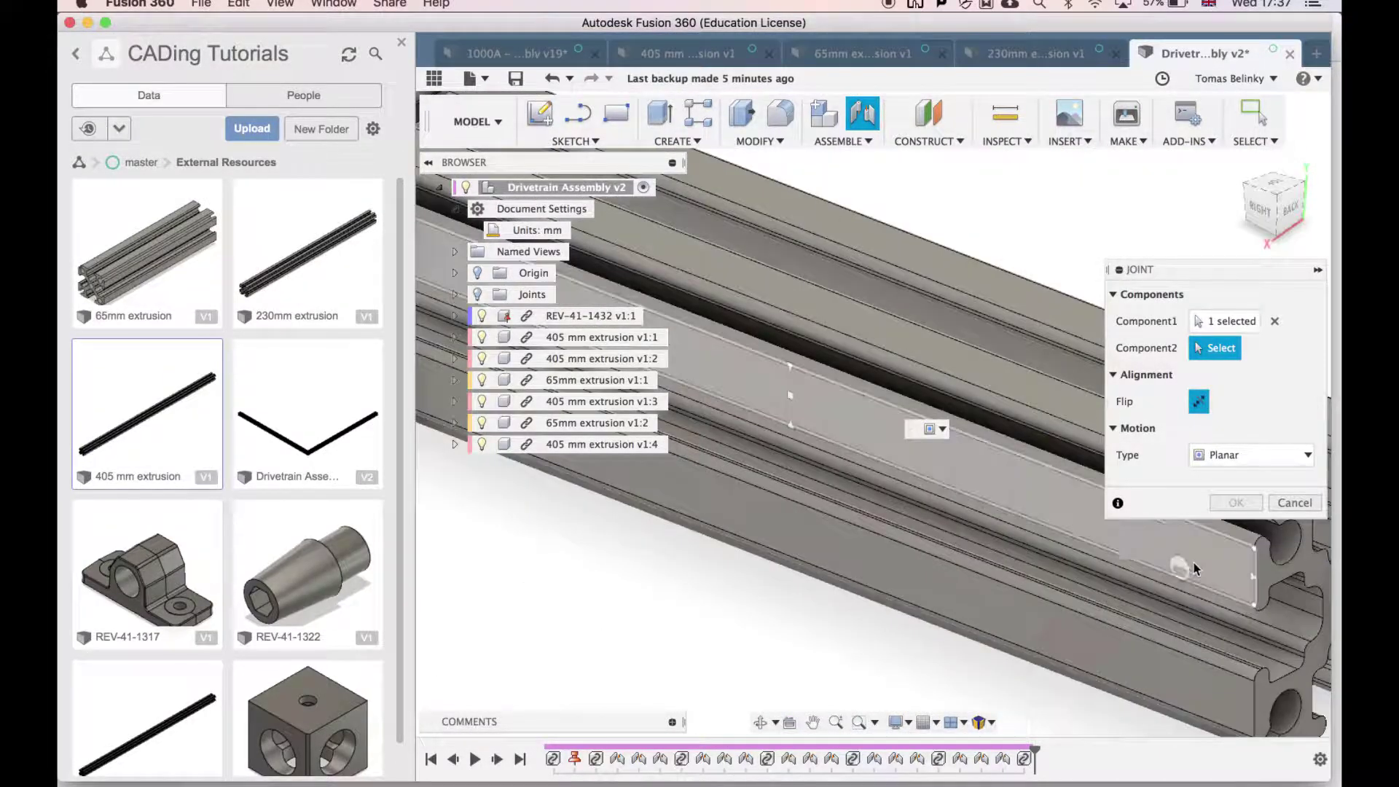
click(1147, 549)
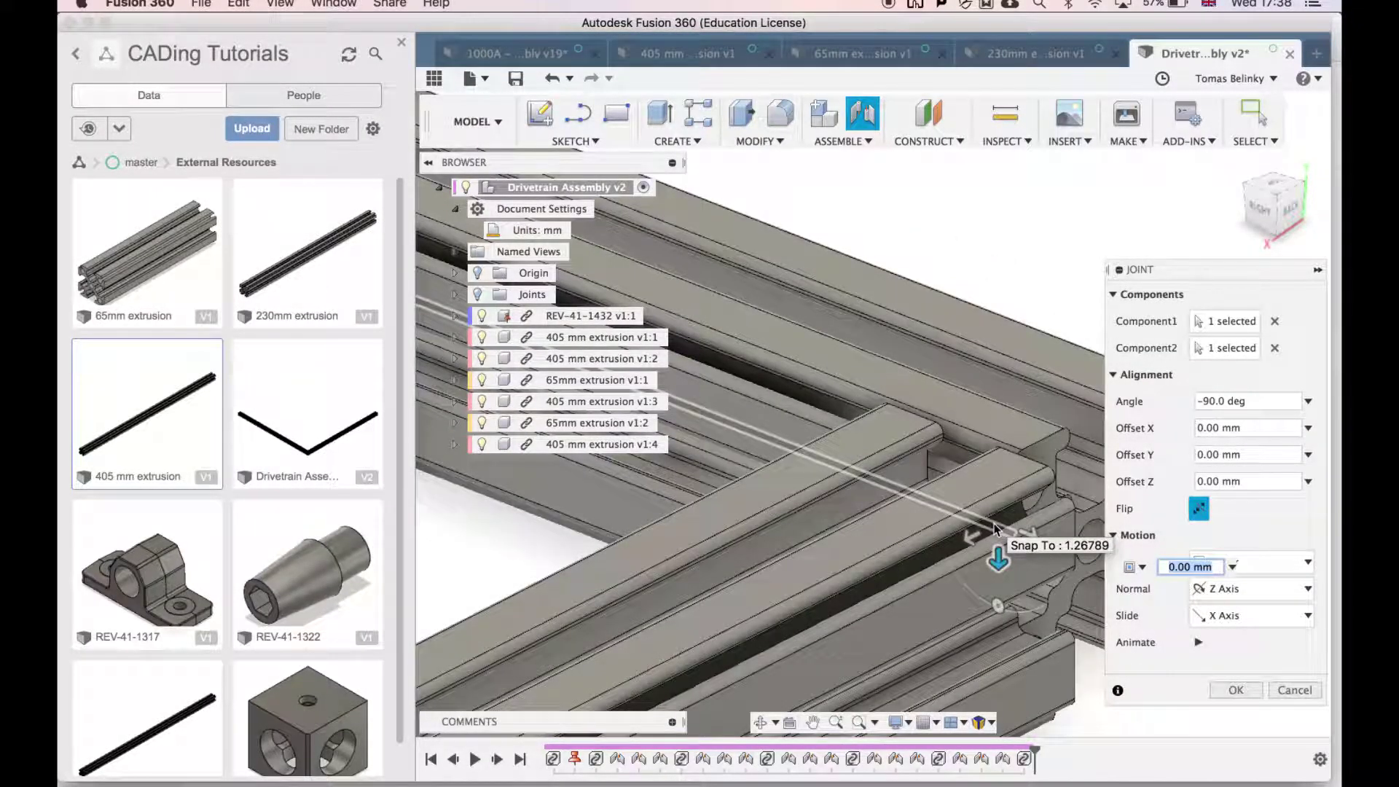
key(Return)
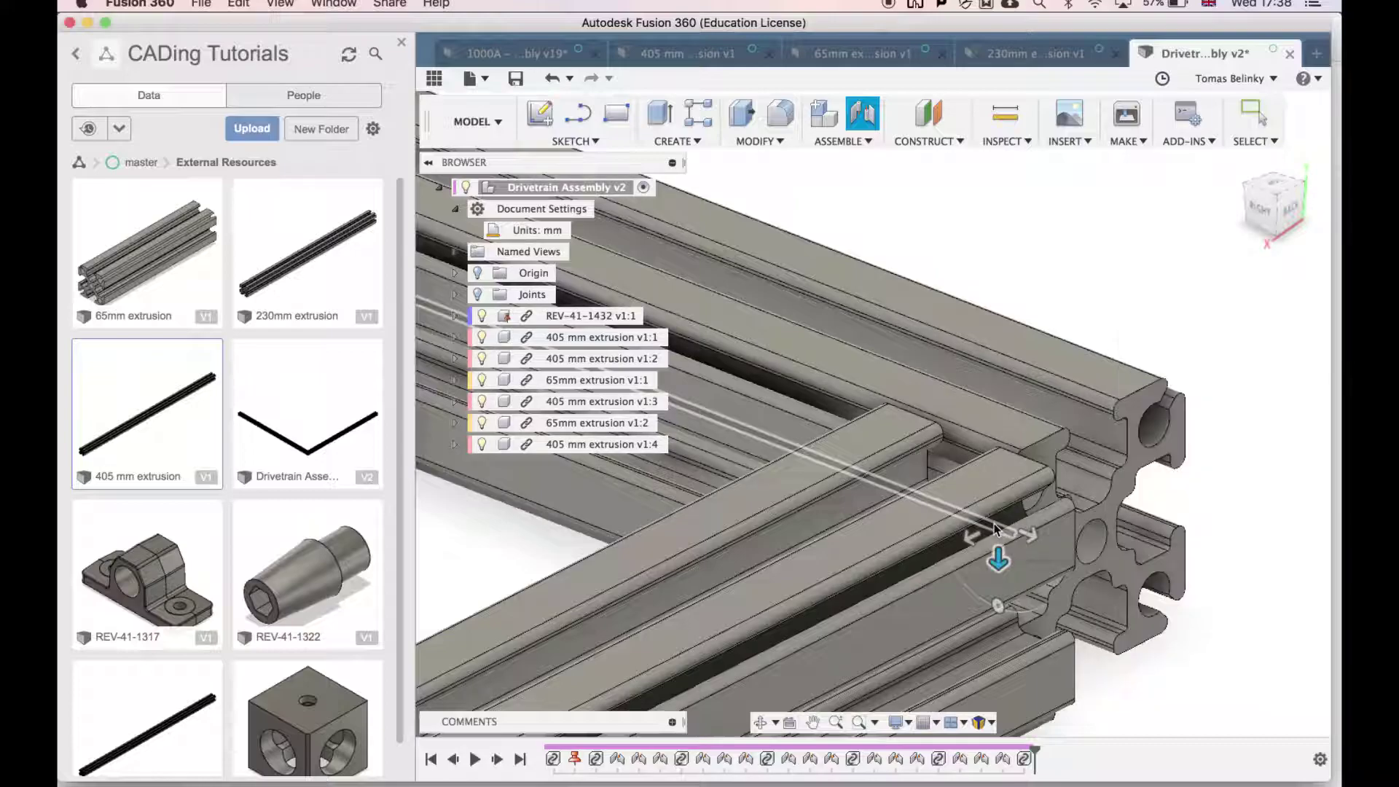
Step: Add a planar joint aligning the fourth 405 mm extrusion's side face with the second 65mm extrusion's free end face
key(j)
click(940, 452)
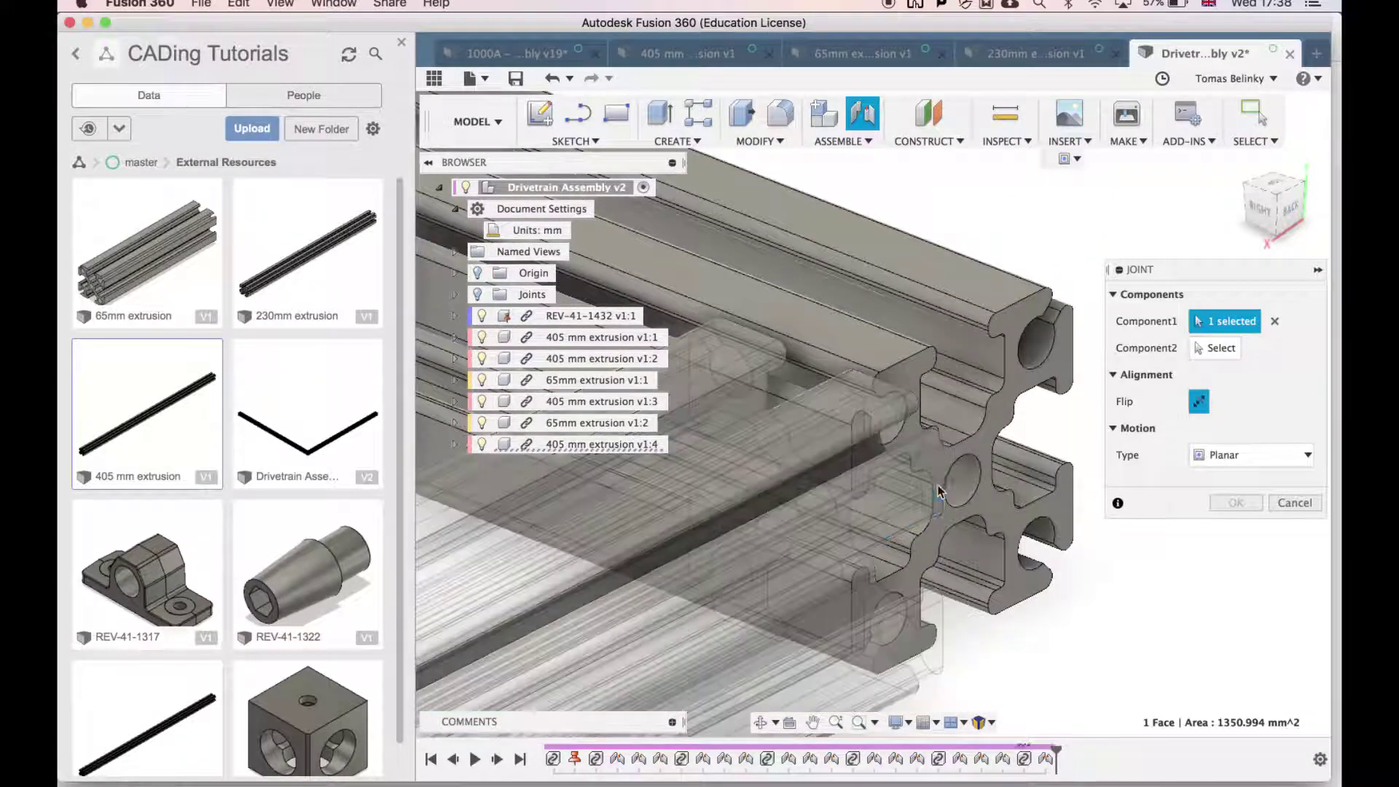
click(927, 443)
key(Return)
key(Return)
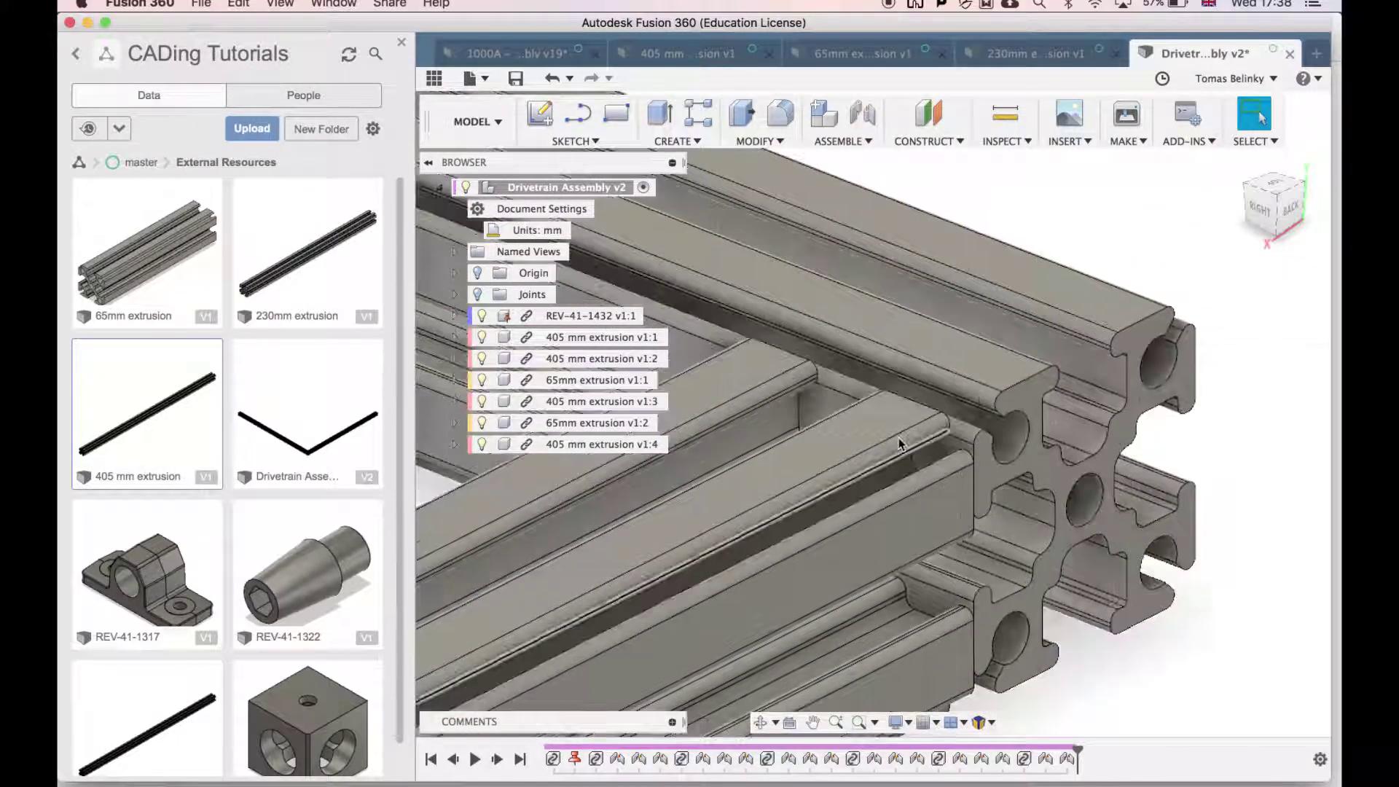
Step: Add a planar joint between the top faces of the fourth 405 mm and second 65mm extrusions, flipping the alignment
key(j)
click(906, 406)
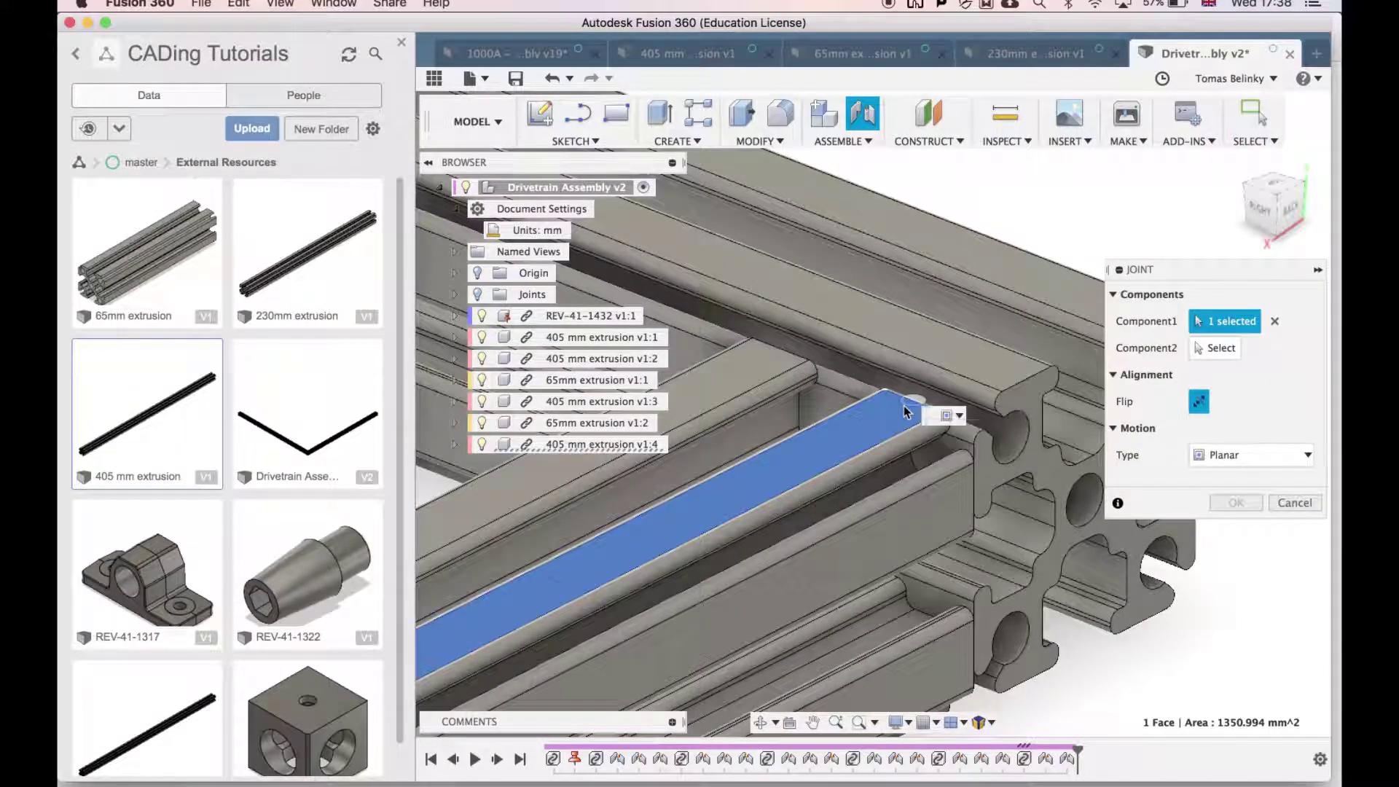
click(1012, 385)
click(825, 433)
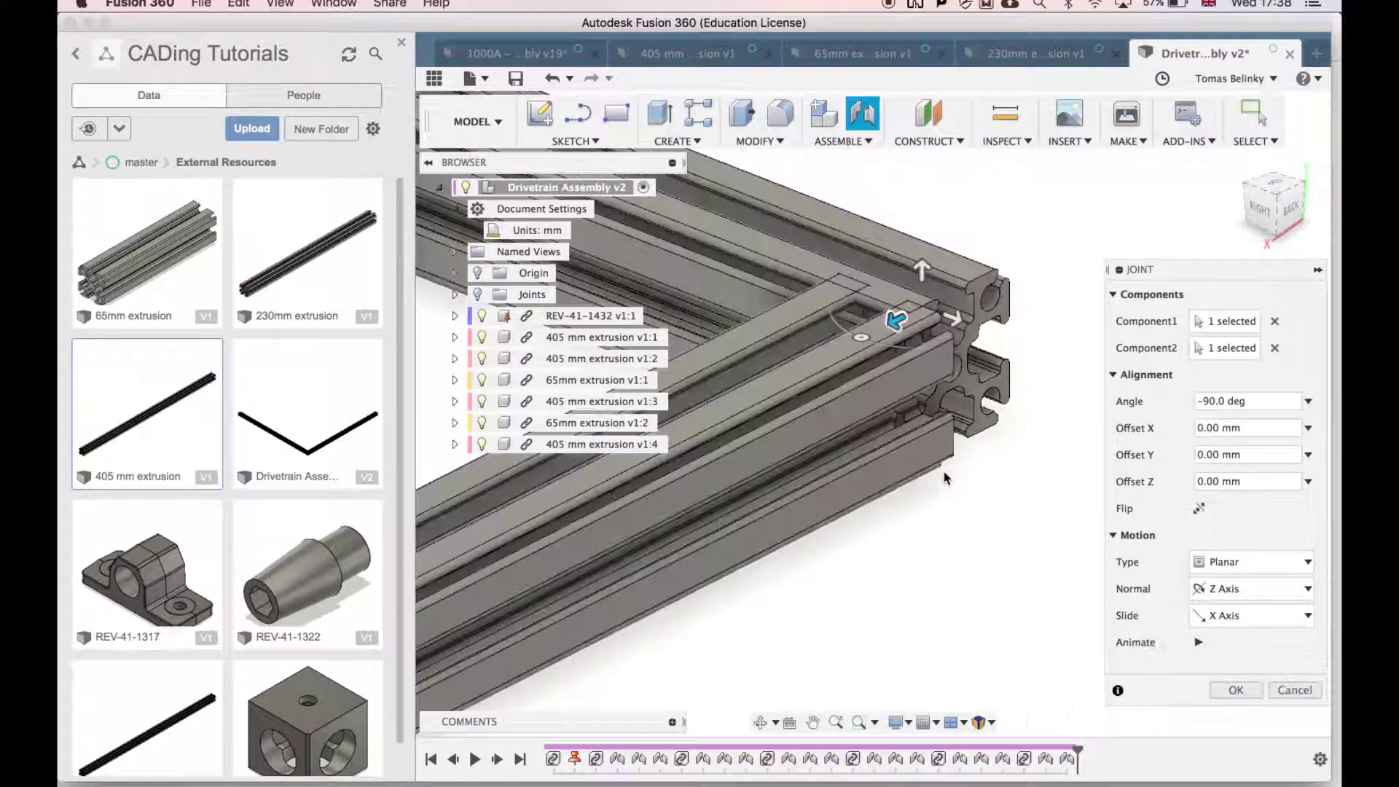
key(Return)
Step: Return to the home view of the whole frame and save the Drivetrain Assembly
scroll(1079, 357, down, 5)
shift+middle_drag(1222, 306, 1035, 292)
click(1231, 179)
key(Return)
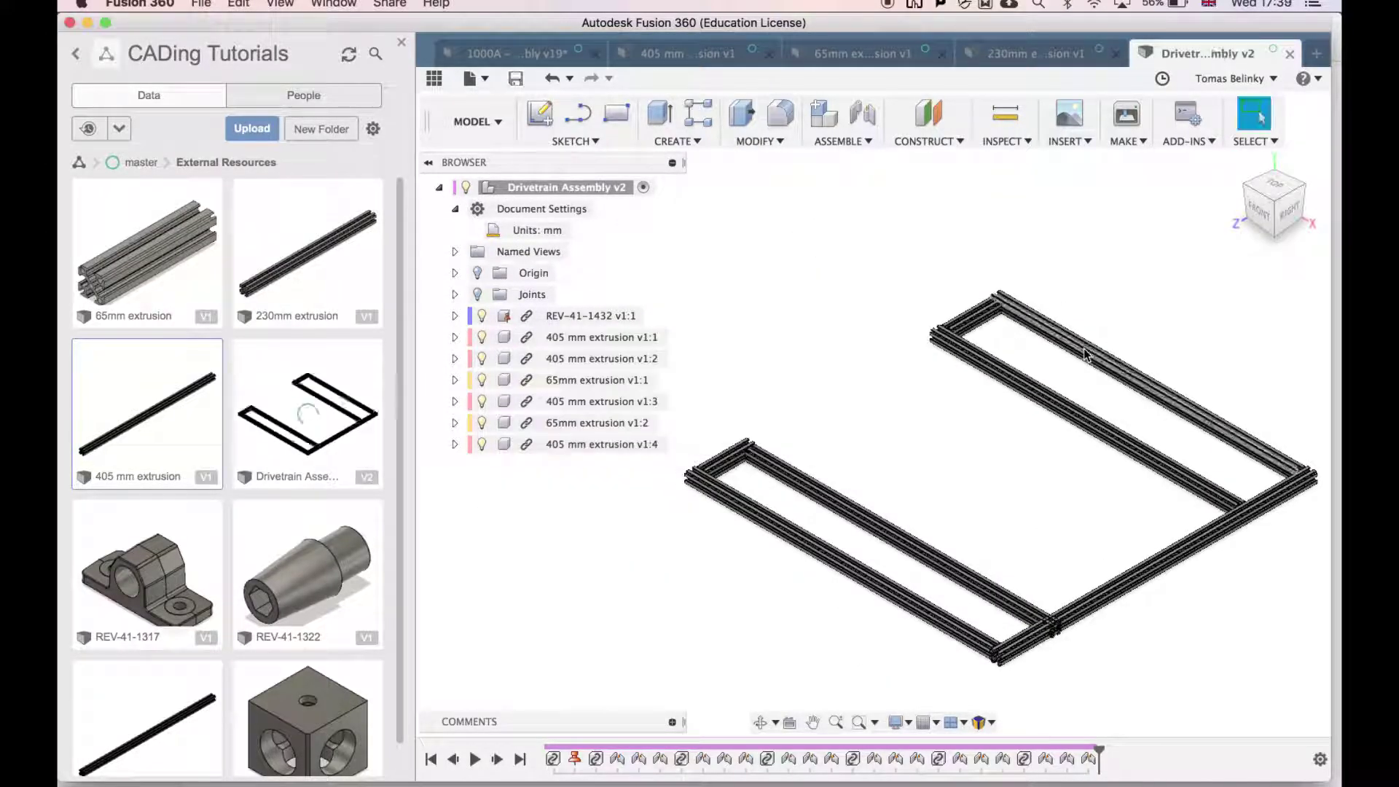